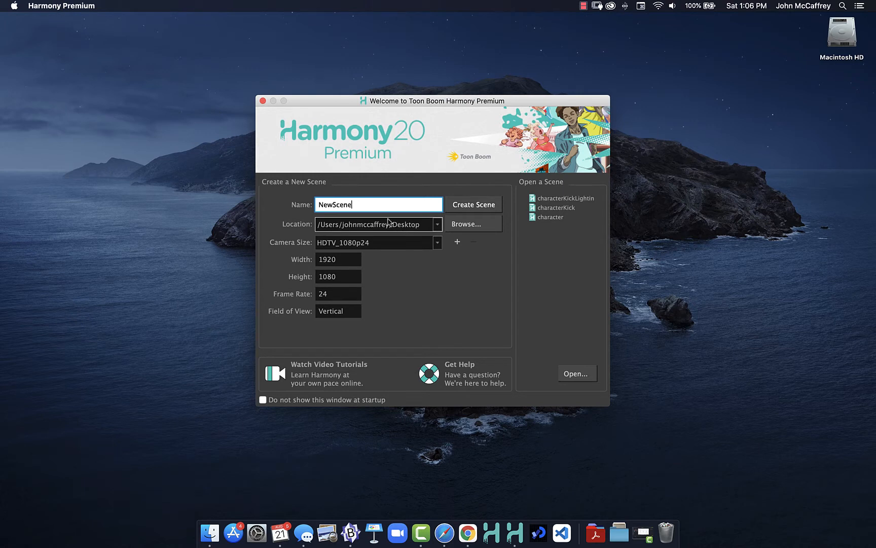
Create the HDTV_1080p24 scene NewScene on the Desktop, and look inside its folder in Finder before returning to Harmony.
left_click(467, 206)
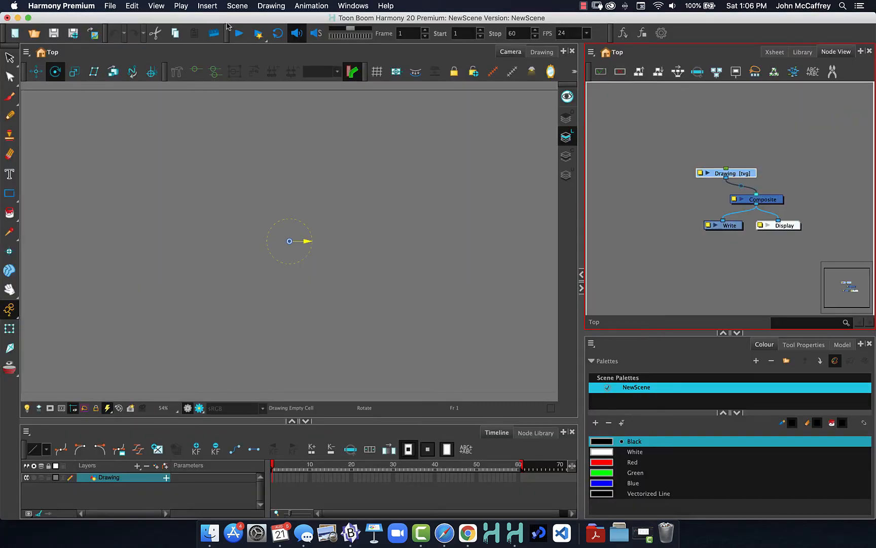
left_click(18, 18)
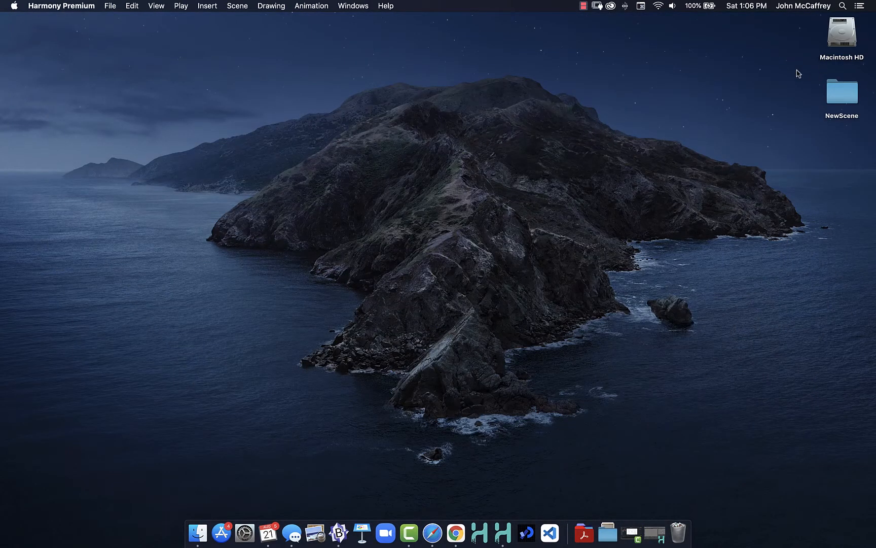
double_click(839, 101)
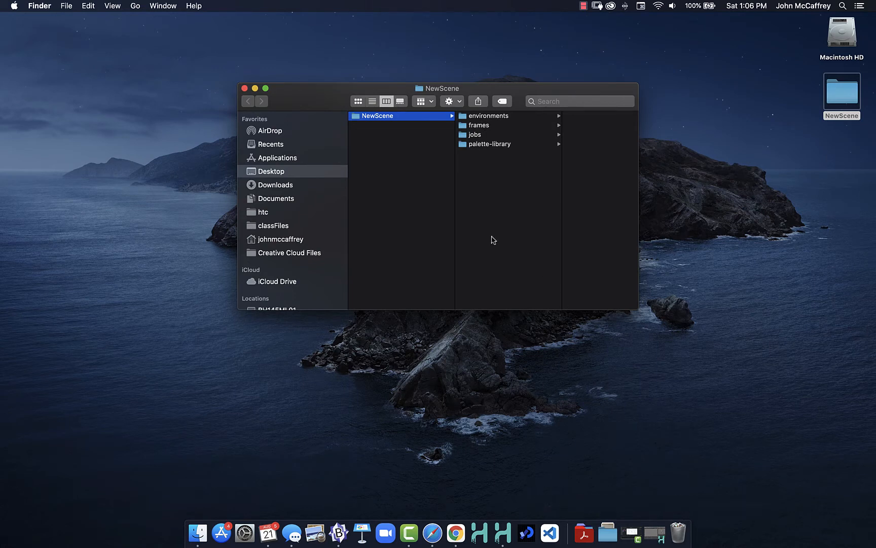
left_click(655, 533)
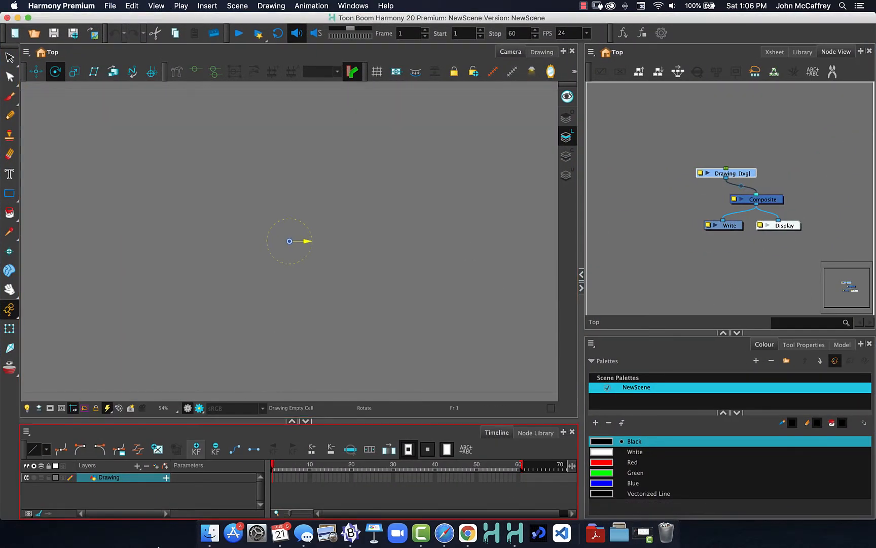
Compress the NewScene folder into a zip archive in Finder, and return to Harmony.
left_click(210, 533)
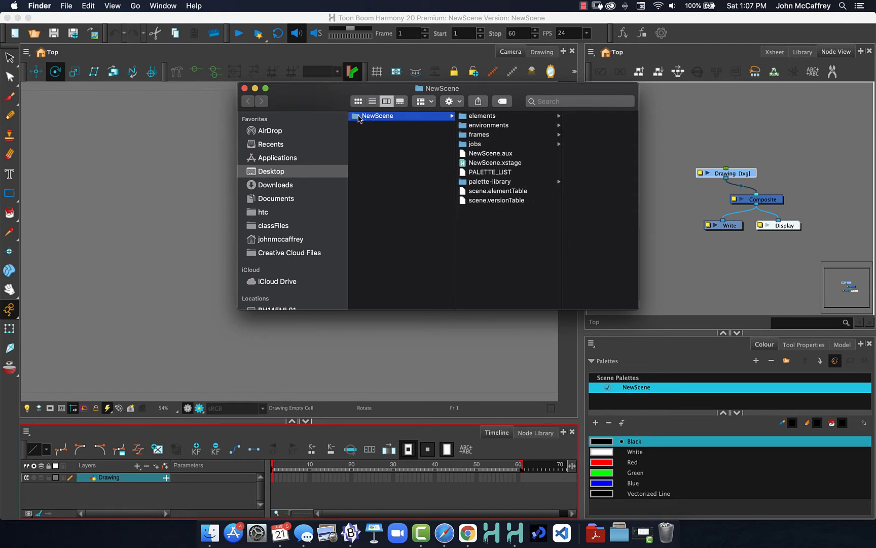
right_click(388, 118)
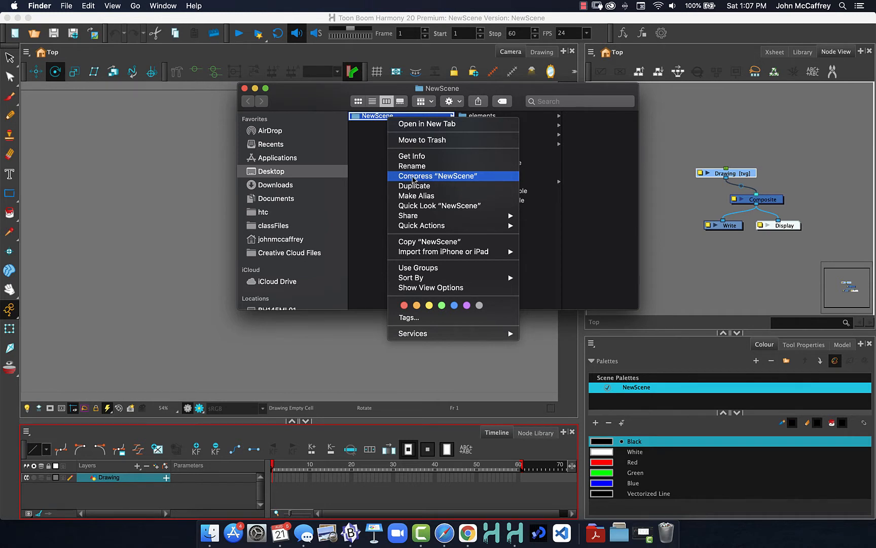
left_click(414, 178)
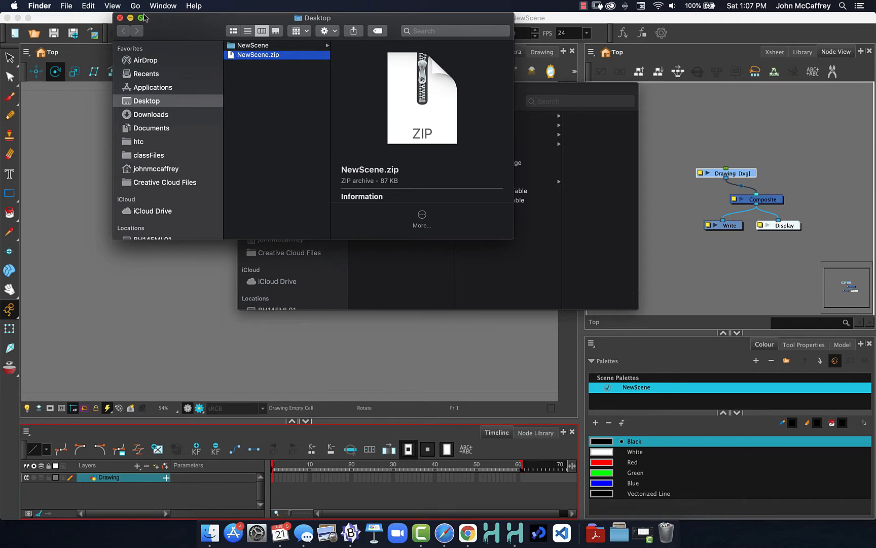
left_click(119, 18)
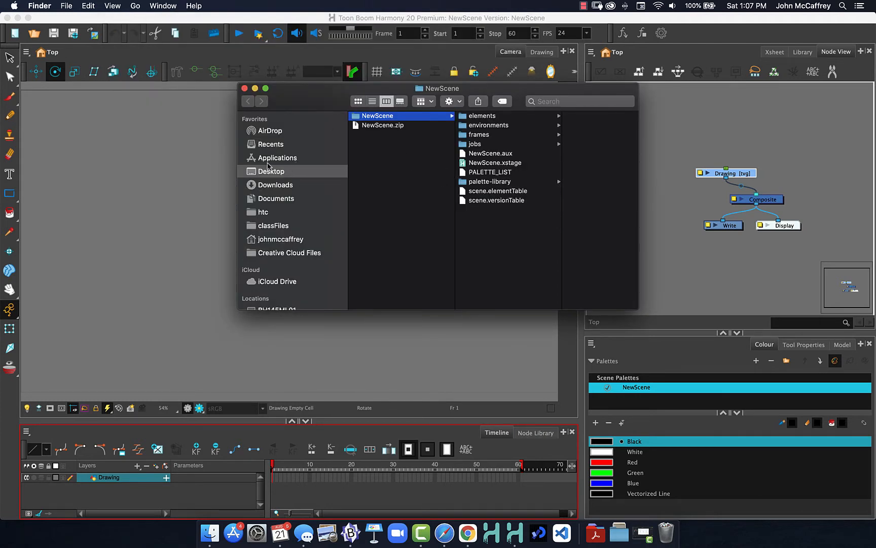
left_click(163, 168)
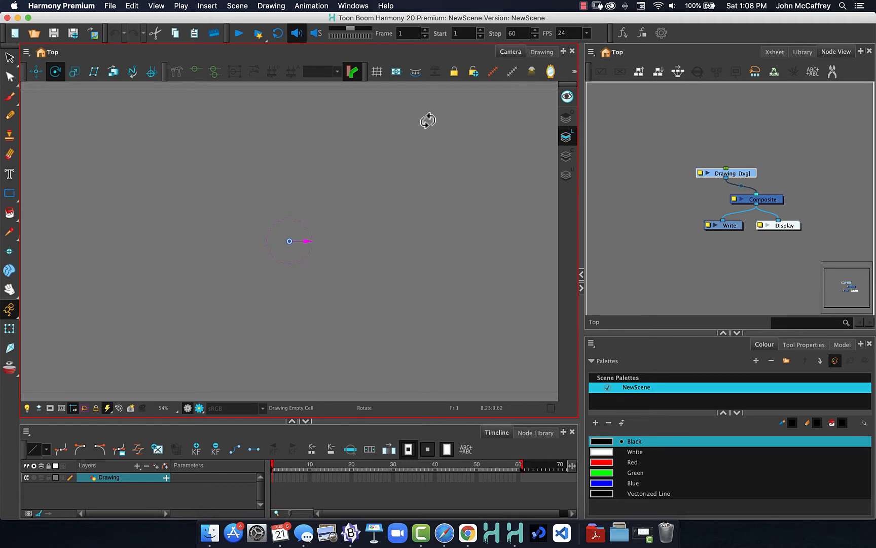
Restore the default workspace, and reposition and widen the application window so it fills the screen.
left_click(352, 6)
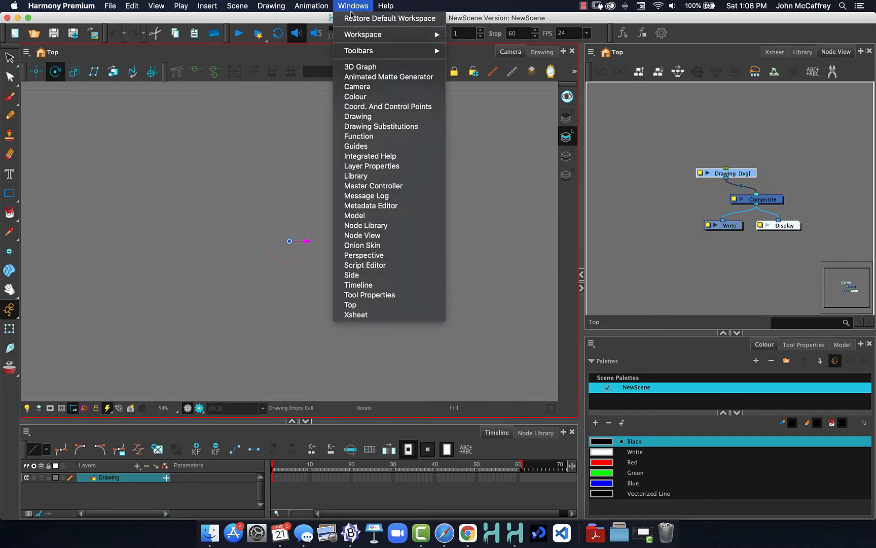
left_click(353, 19)
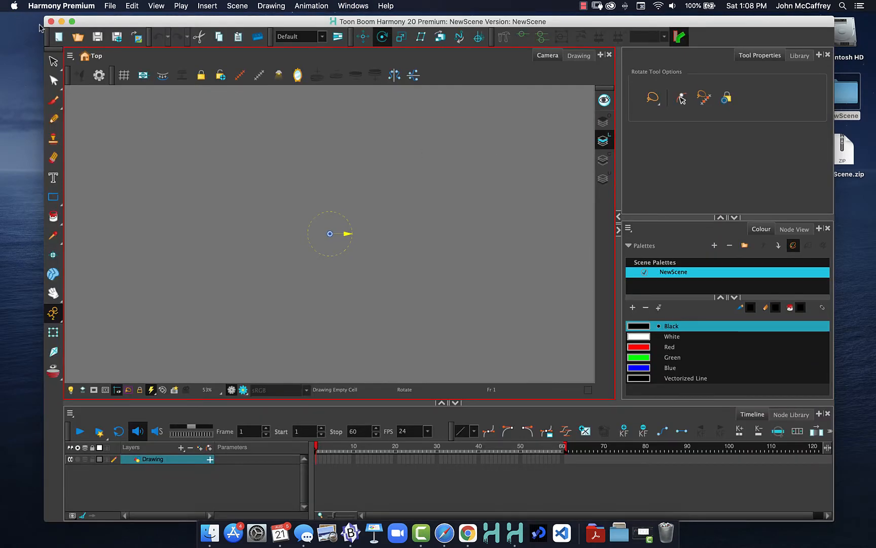
left_click_drag(40, 21, 1, 12)
left_click_drag(105, 21, 61, 21)
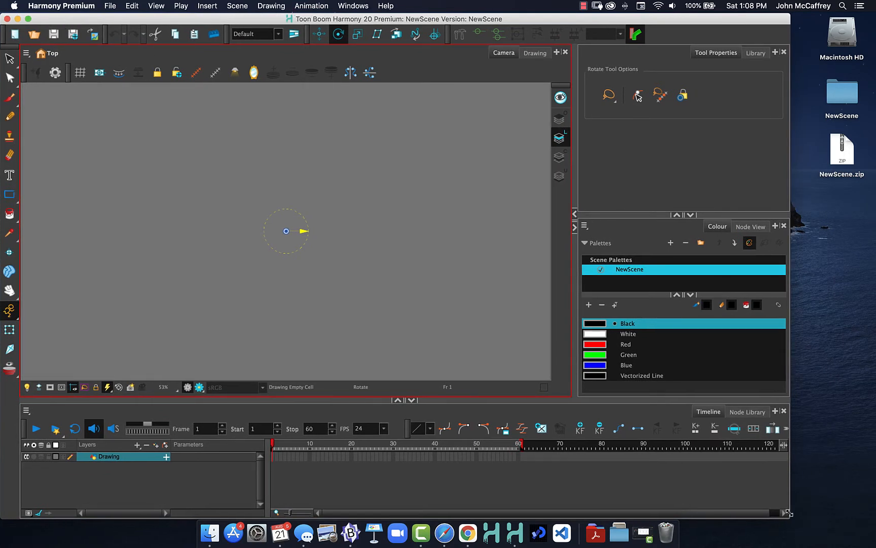
left_click_drag(788, 514, 871, 515)
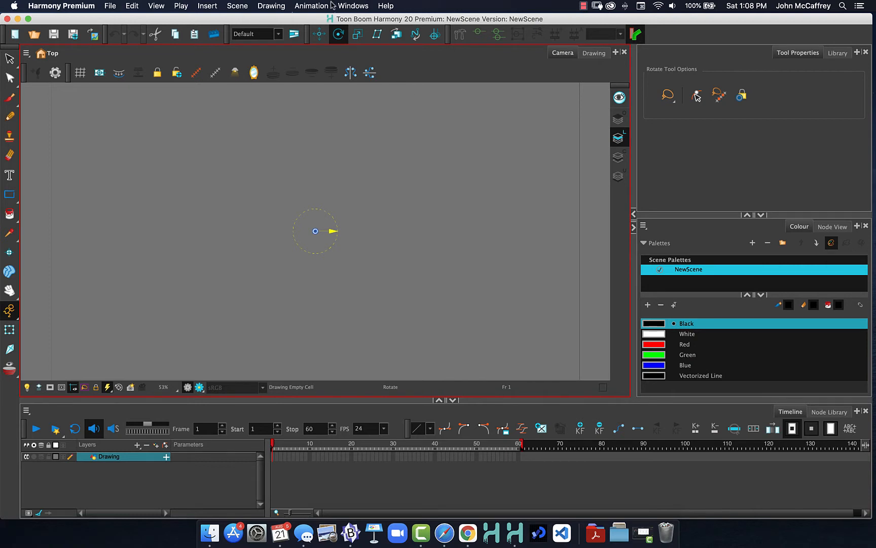
Try out the Animating workspace, and switch back to the Default workspace.
left_click(350, 7)
mouse_move(353, 34)
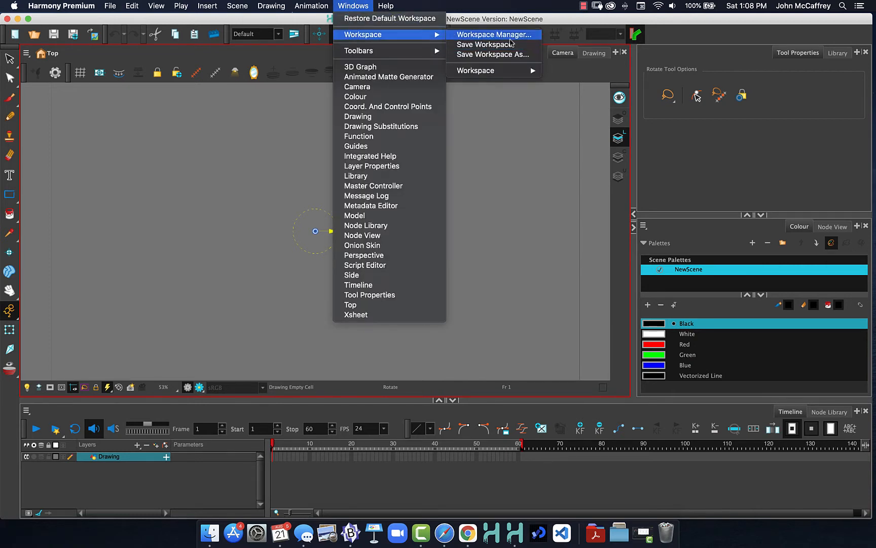
mouse_move(484, 72)
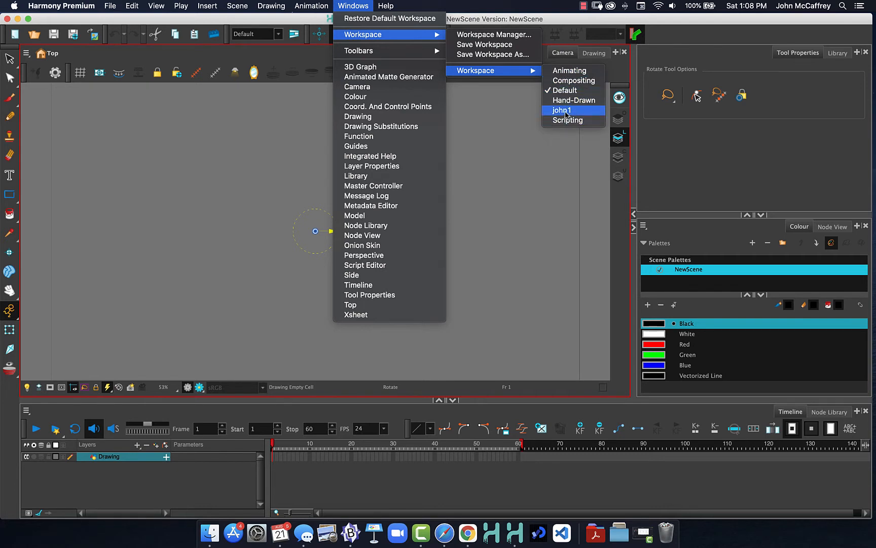
left_click(566, 75)
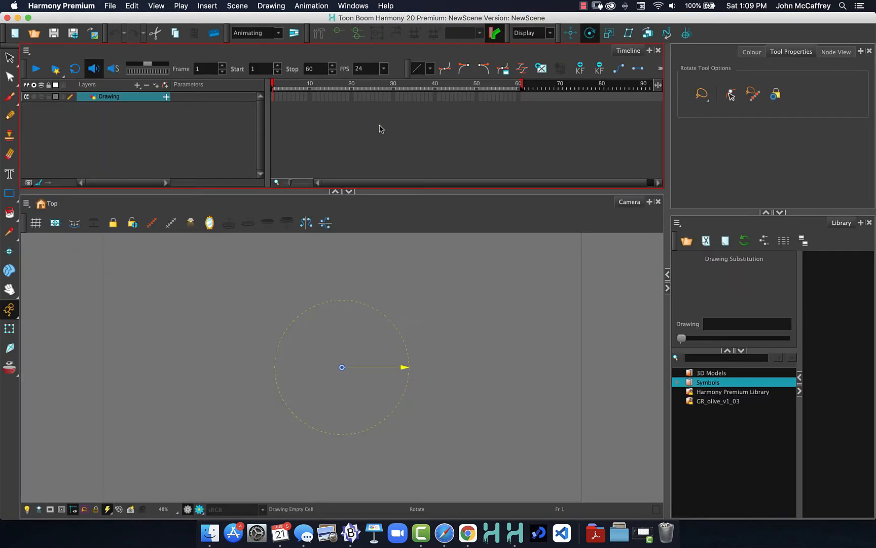
left_click(370, 5)
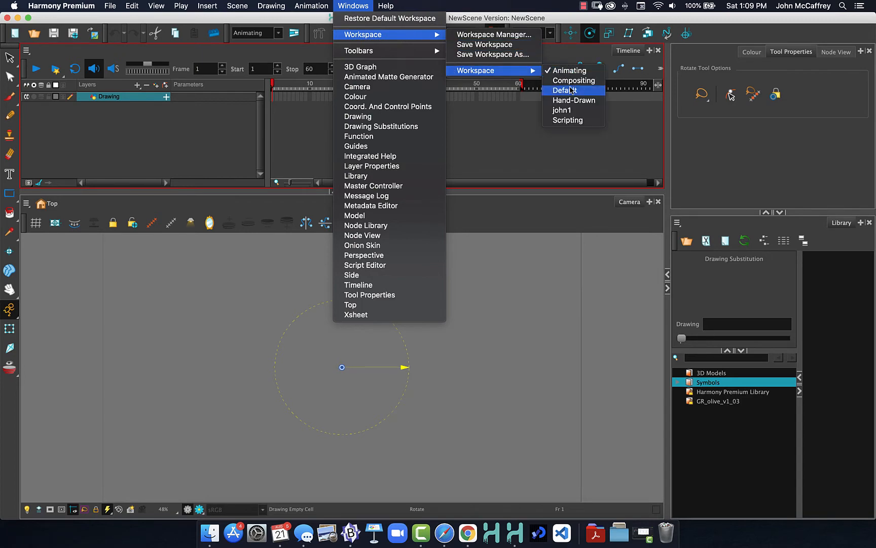
left_click(571, 91)
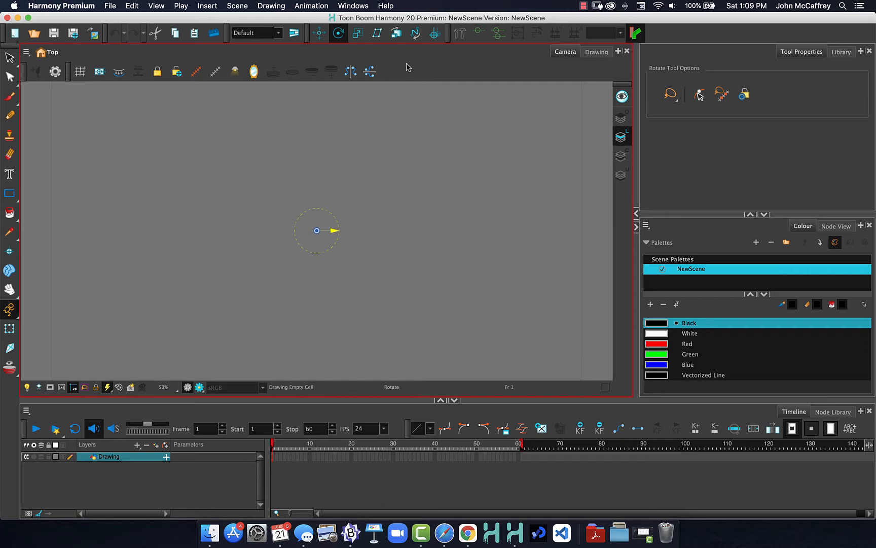
Add a Drawing Substitutions view beside the Camera and Drawing views, compare it with the Drawing view, and close it.
left_click(618, 52)
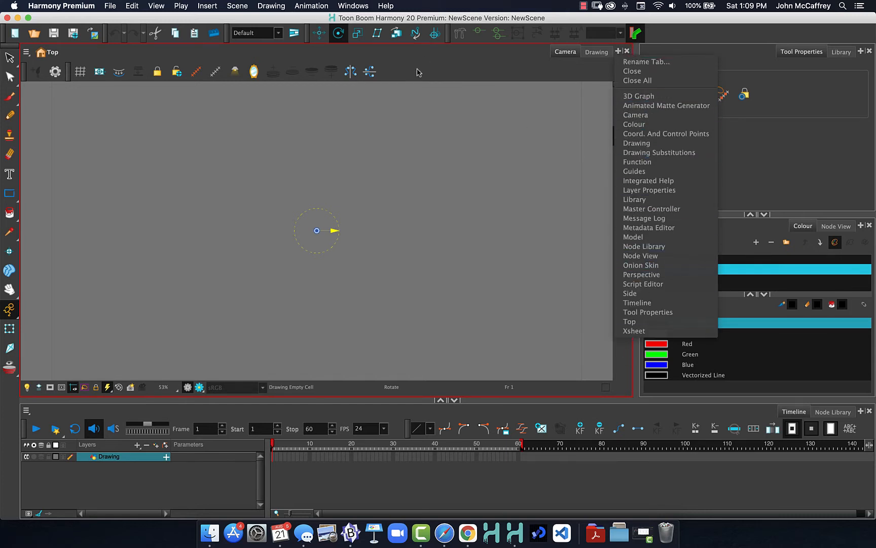
left_click(634, 154)
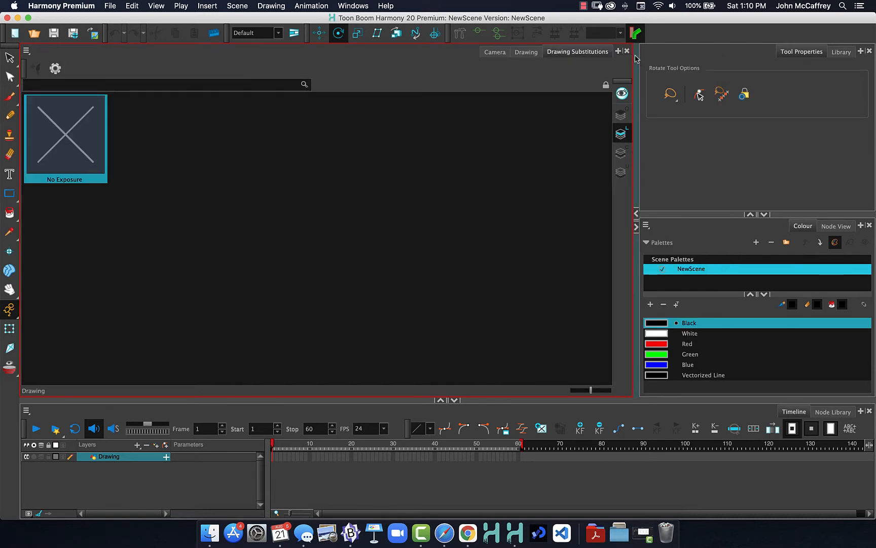
left_click(526, 53)
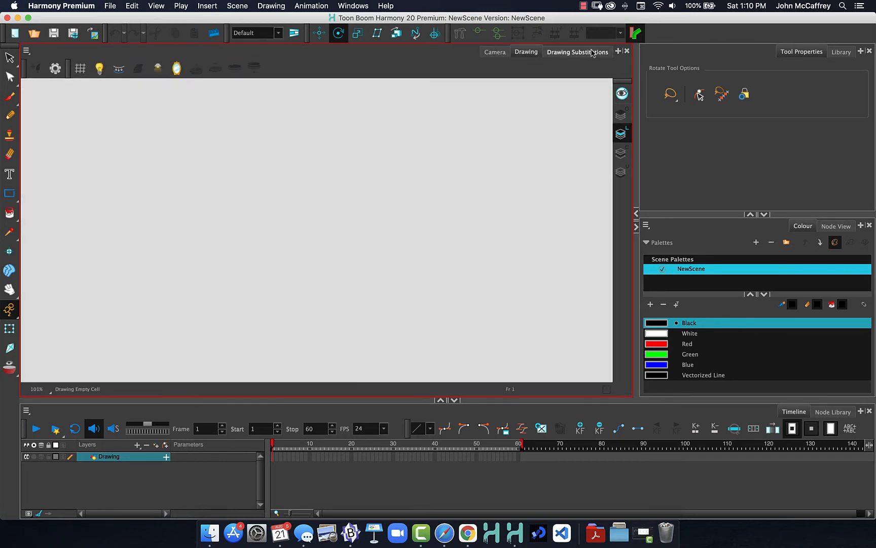
left_click(579, 54)
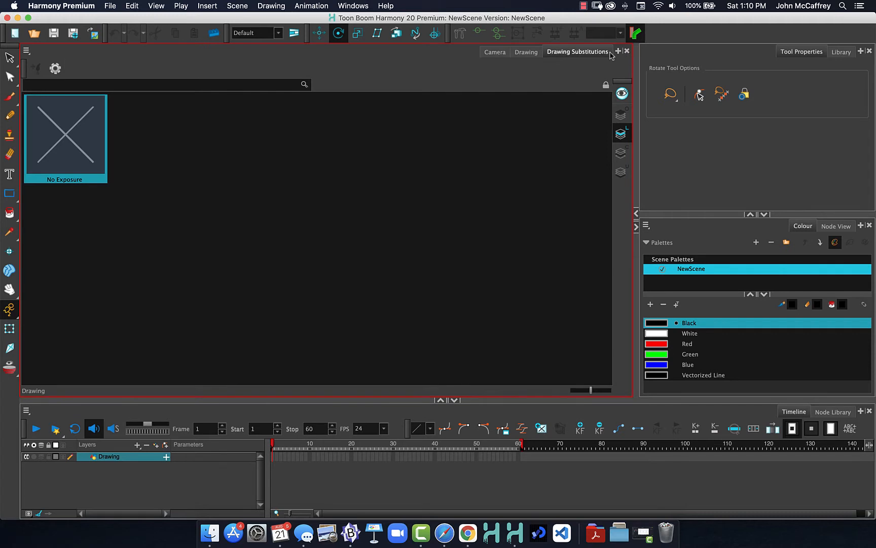
left_click(619, 53)
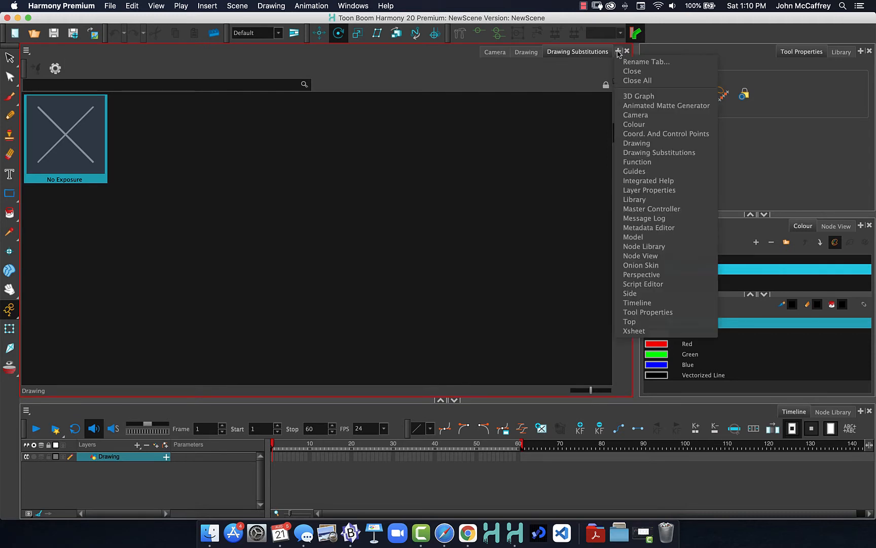
key("Escape")
left_click(627, 51)
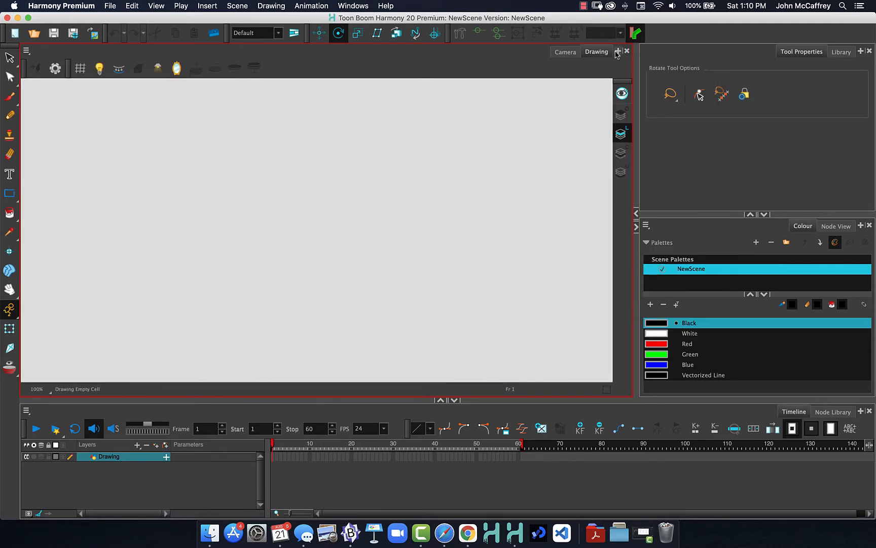
Add the Flip toolbar to the Drawing view, and remove it again.
right_click(390, 64)
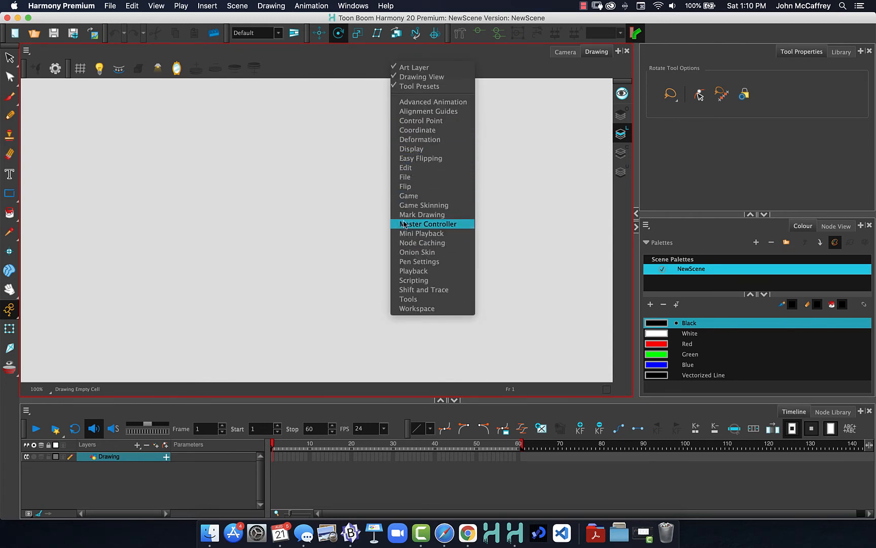
left_click(406, 187)
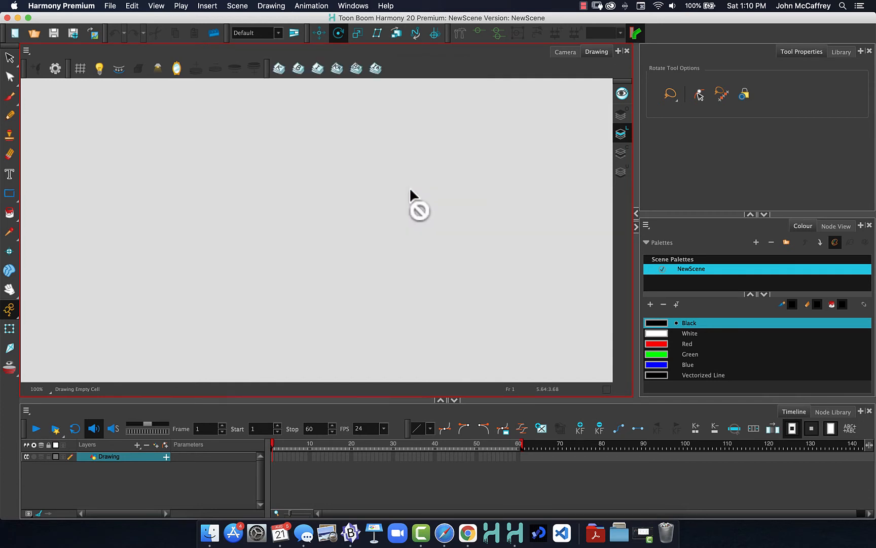
right_click(420, 70)
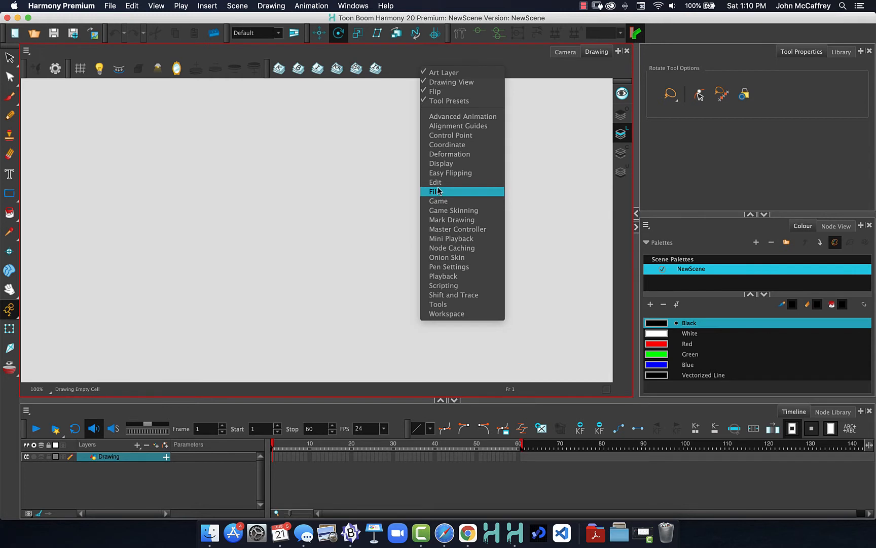
left_click(442, 93)
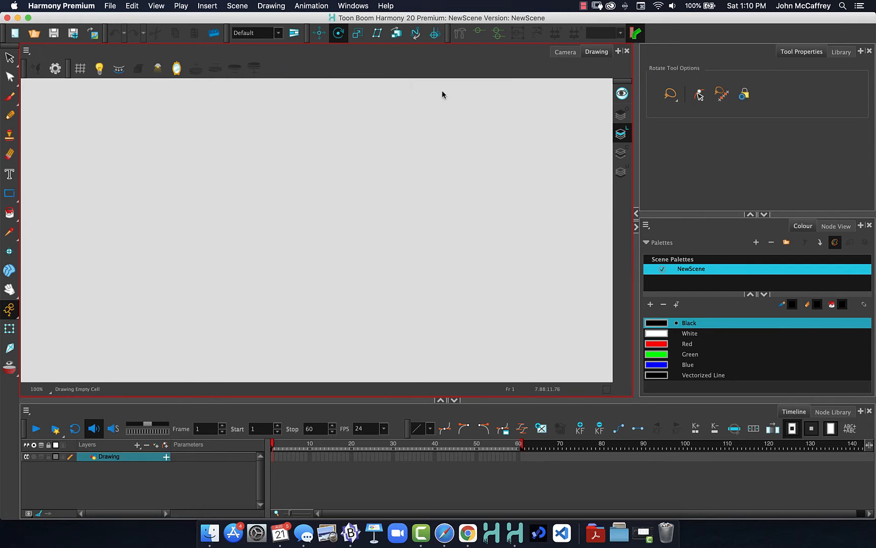
Show the Onion Skin toolbar in the Drawing view, and hide it again.
right_click(337, 63)
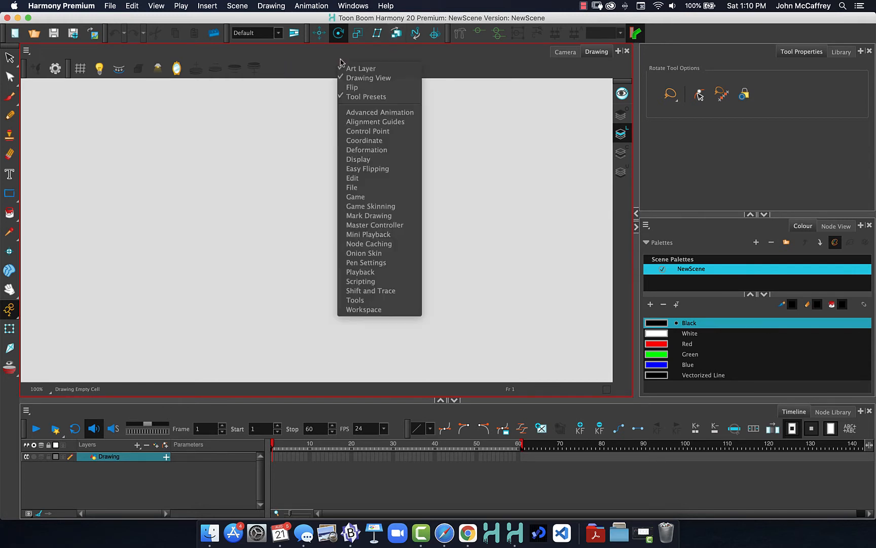
left_click(574, 71)
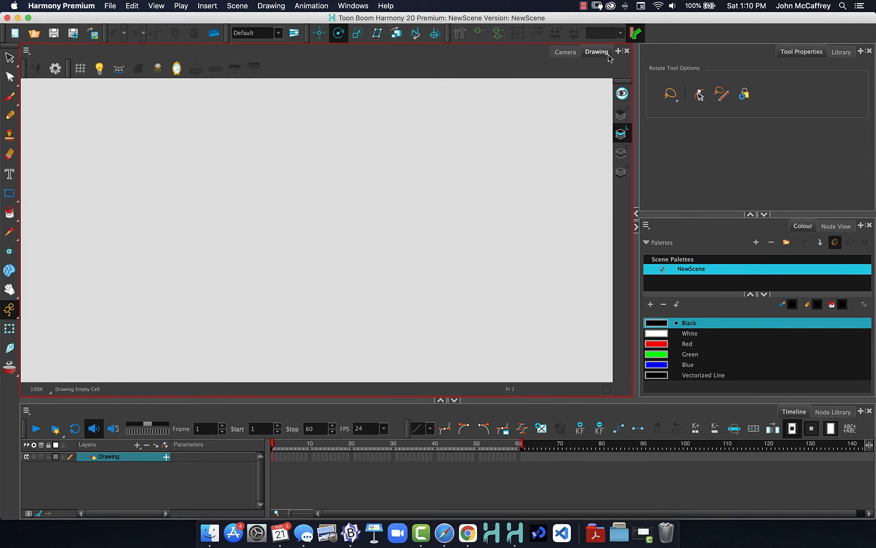
right_click(346, 59)
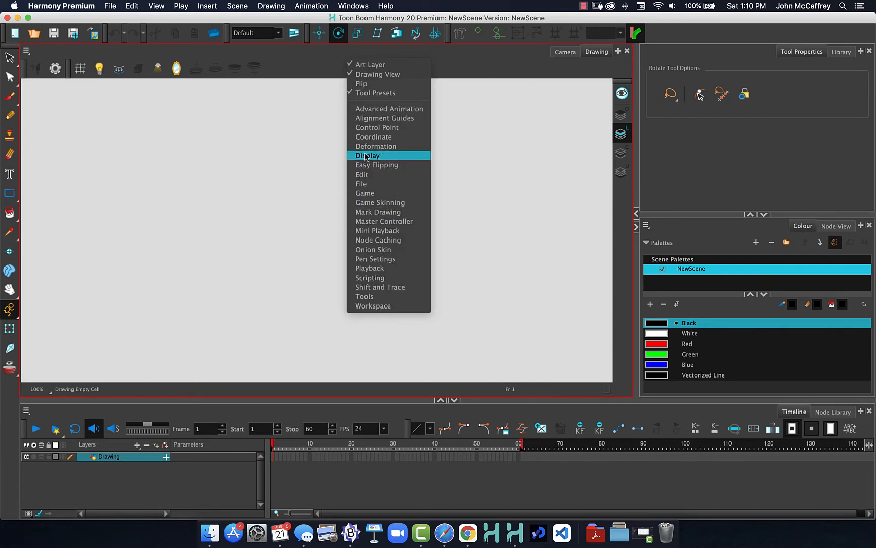
left_click(374, 249)
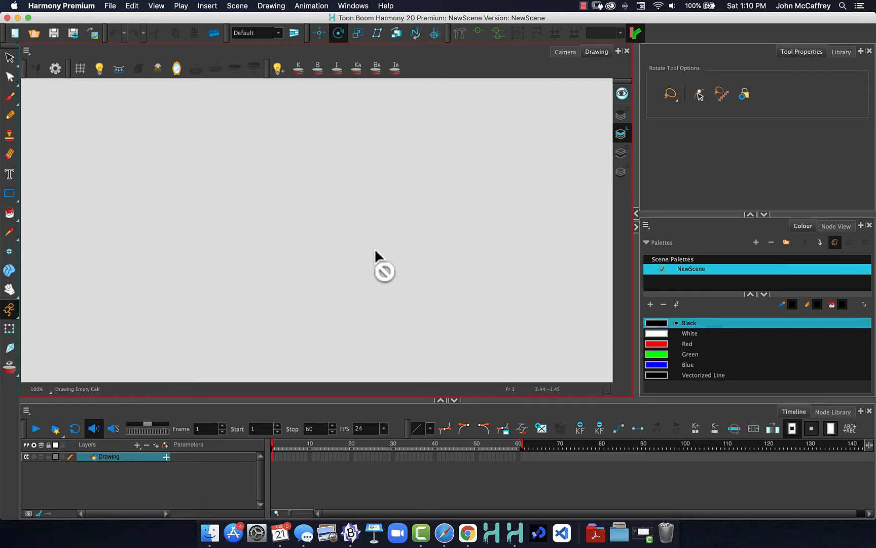
right_click(431, 66)
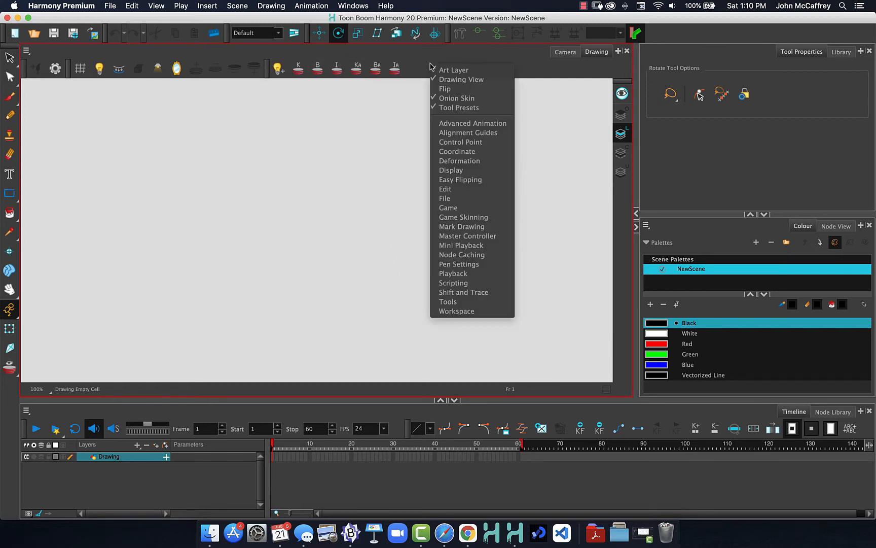
left_click(438, 101)
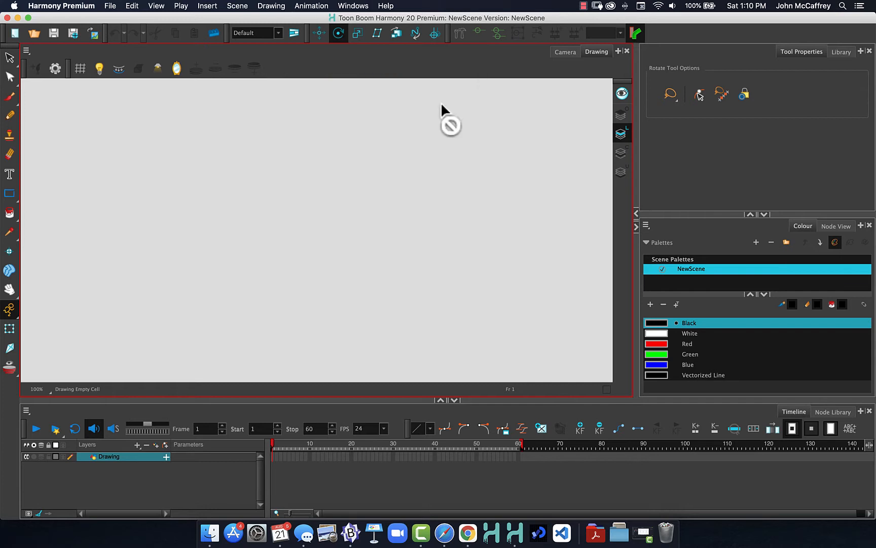
right_click(399, 73)
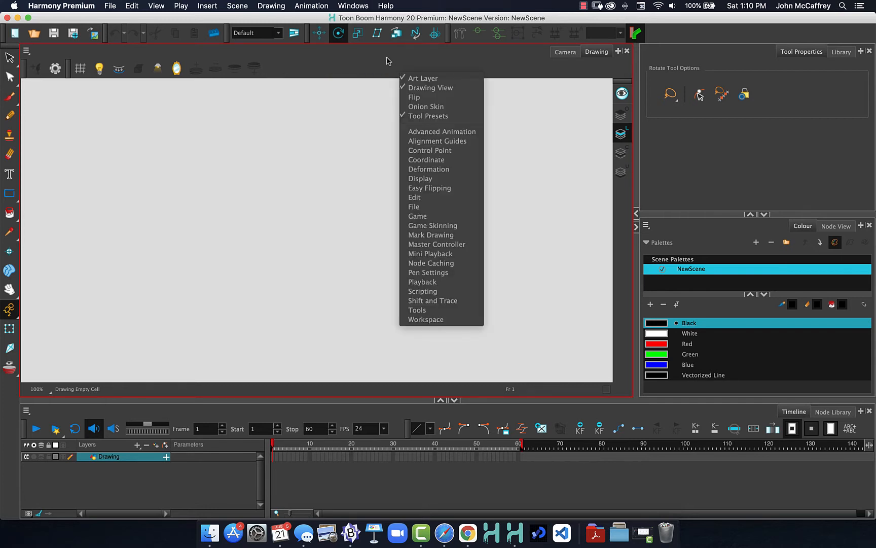
left_click(376, 59)
left_click(353, 5)
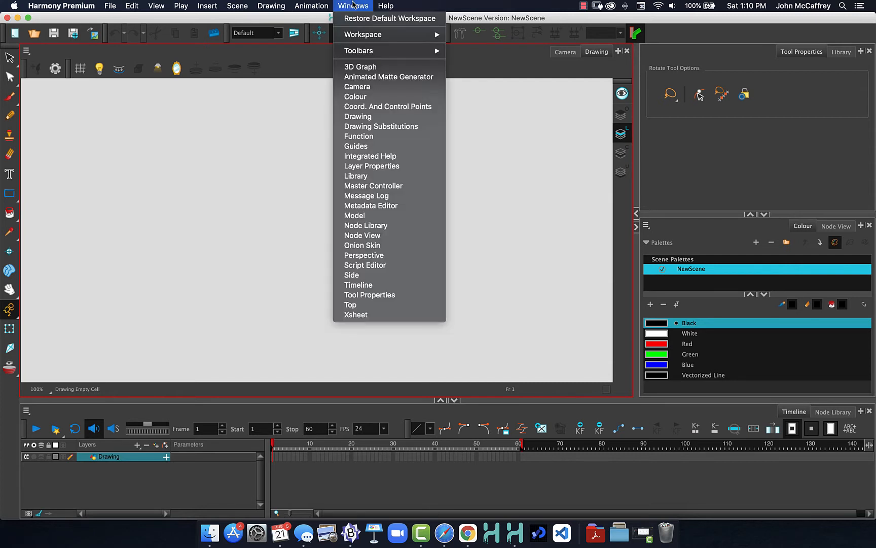
left_click(354, 5)
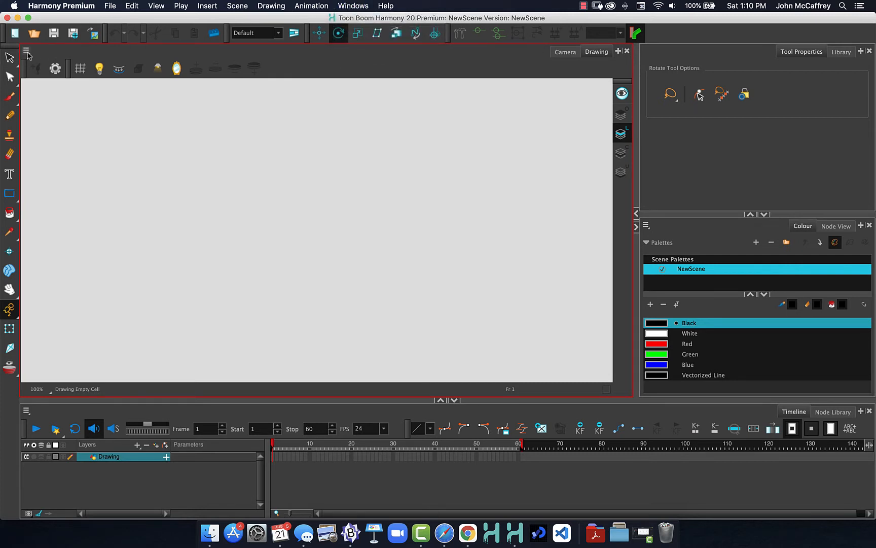
left_click(26, 52)
mouse_move(36, 61)
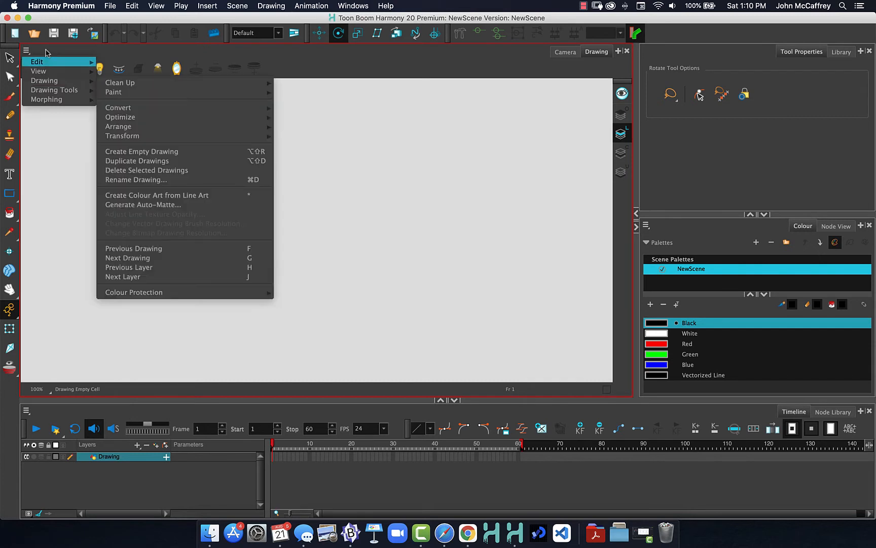
left_click(387, 59)
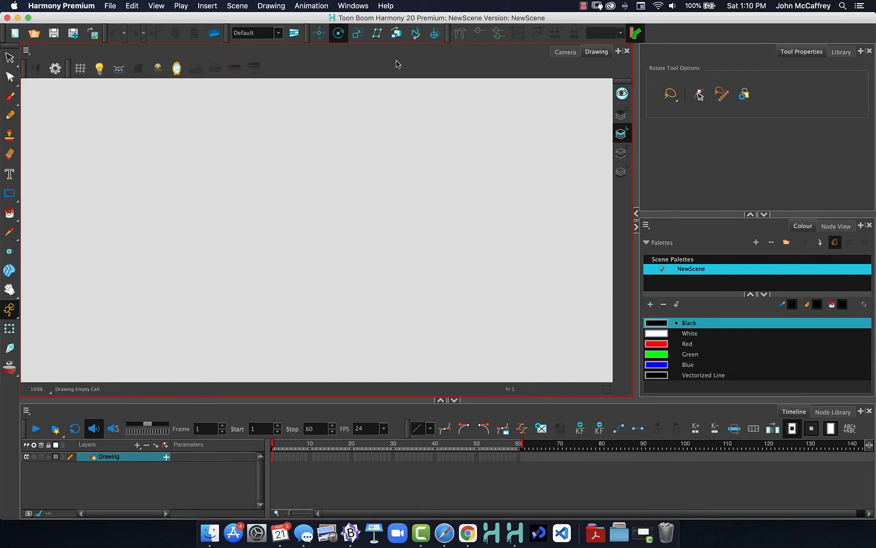
Close all tabs in the view group that holds the Camera and Drawing views.
left_click(618, 52)
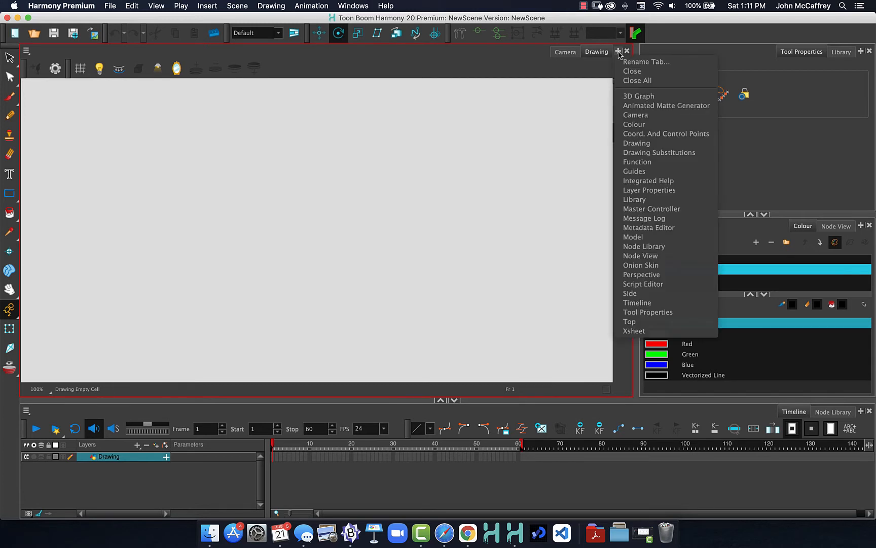
left_click(633, 81)
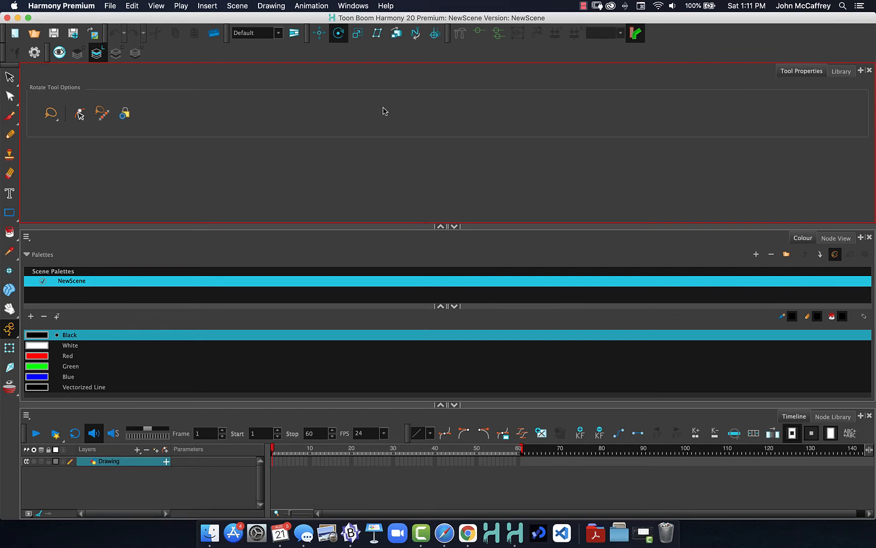
Restore the default workspace, and reposition and enlarge the application window so it fills the screen.
left_click(365, 6)
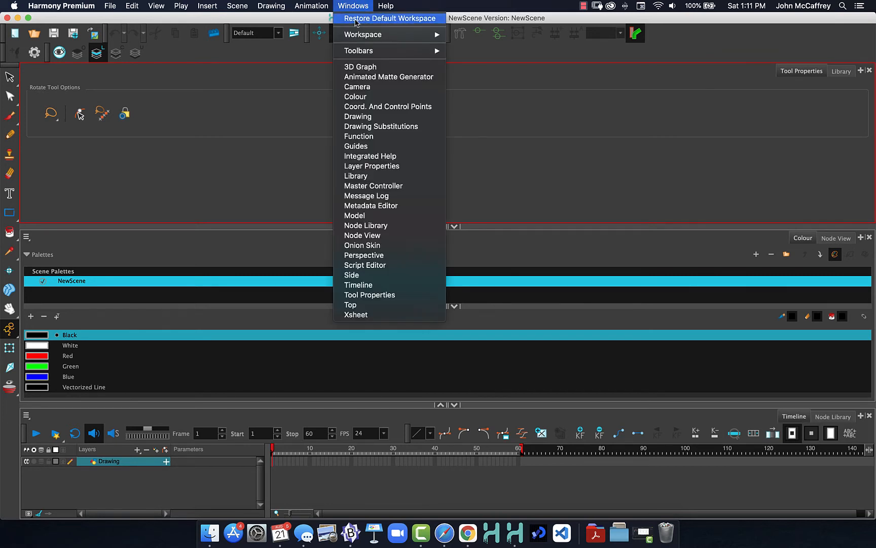
left_click(356, 21)
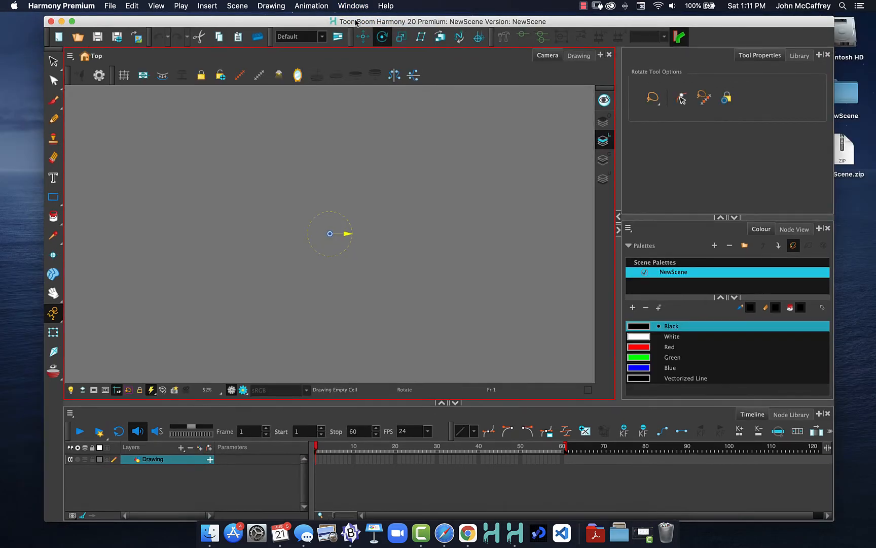
left_click_drag(97, 23, 52, 20)
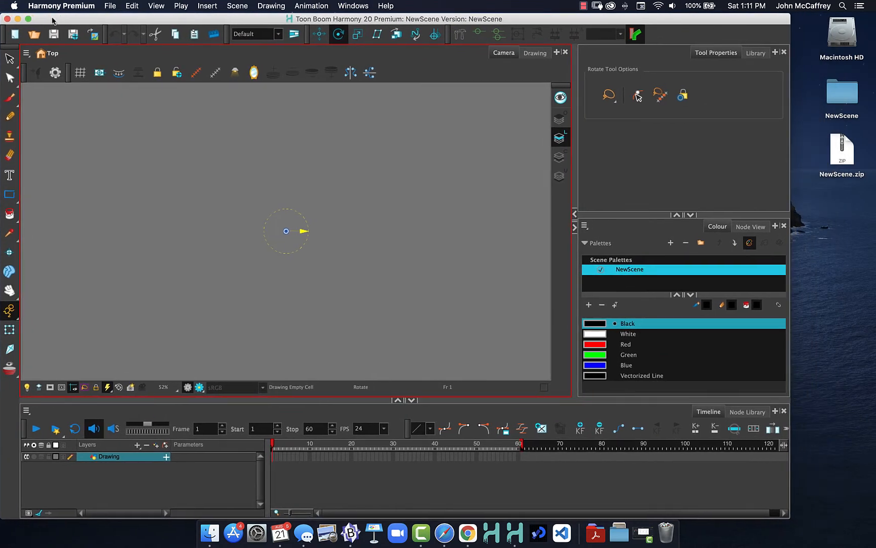
left_click_drag(789, 518, 875, 517)
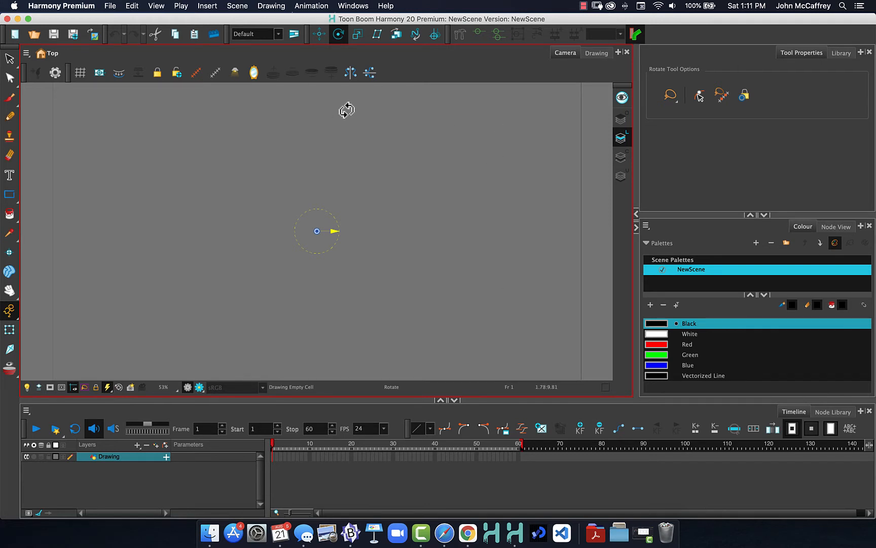
left_click(353, 6)
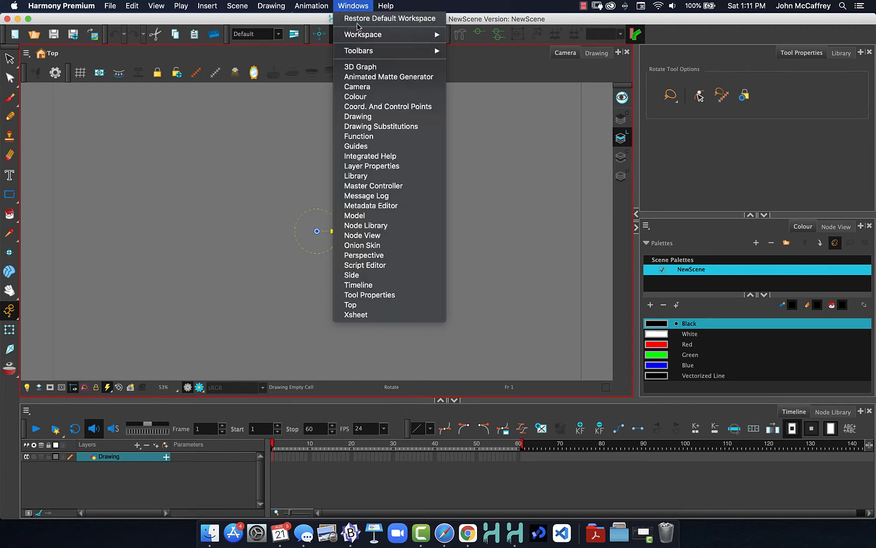
mouse_move(364, 34)
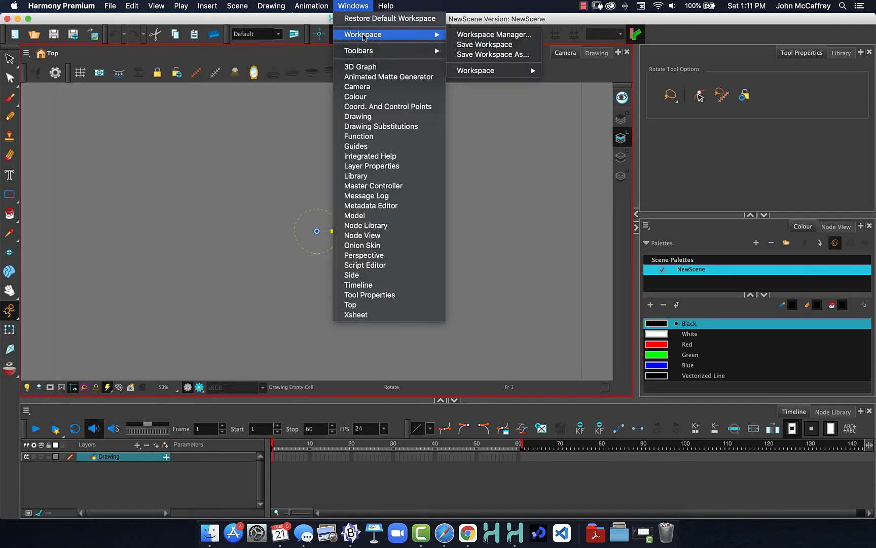
mouse_move(499, 74)
left_click(495, 187)
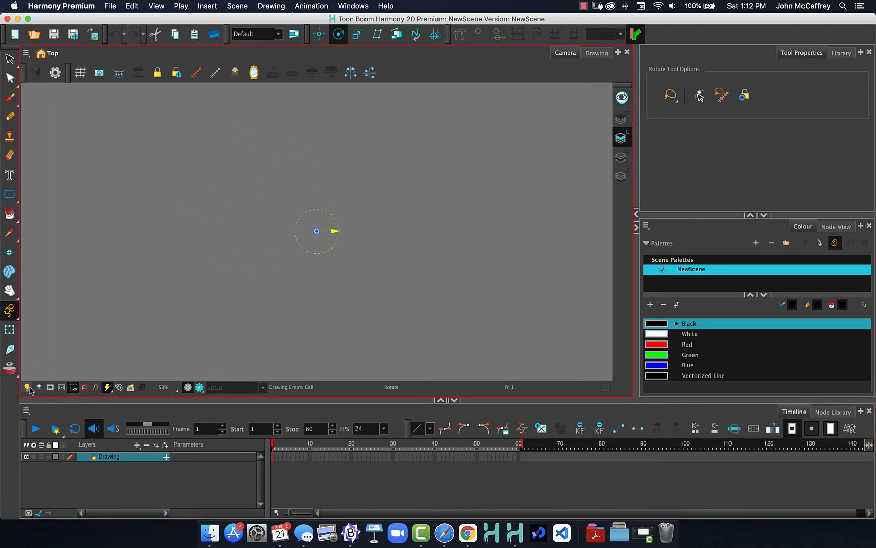
Compare the Camera view's rendered preview with its OpenGL display, with the whole camera frame in sight, and return to OpenGL.
left_click(198, 388)
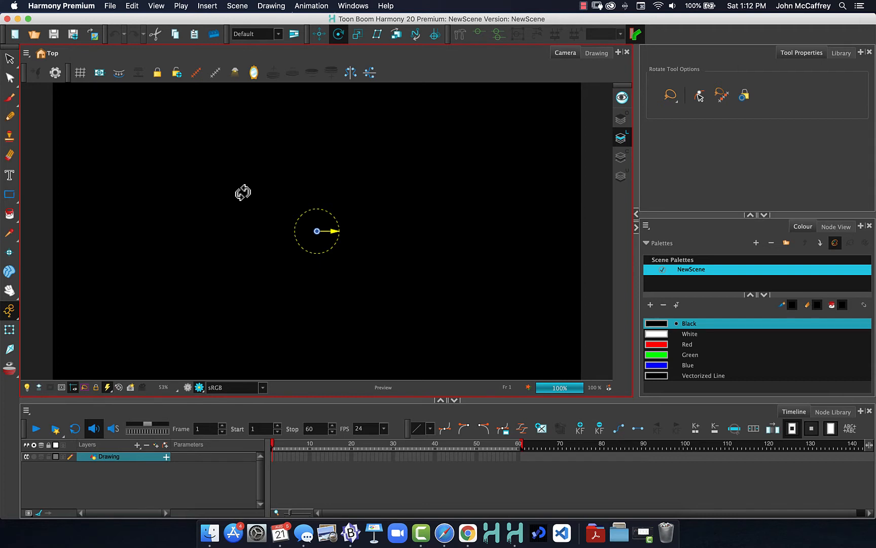
left_click(187, 388)
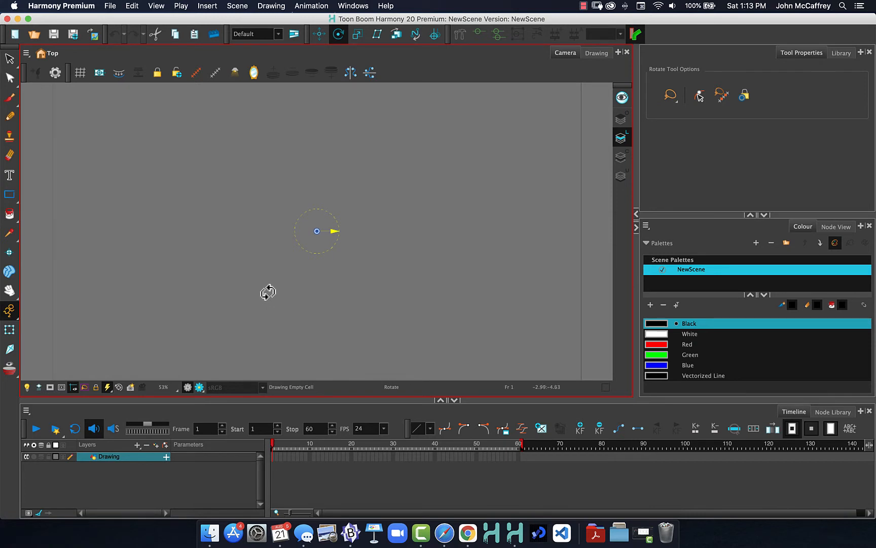
scroll(245, 256, "down", 1)
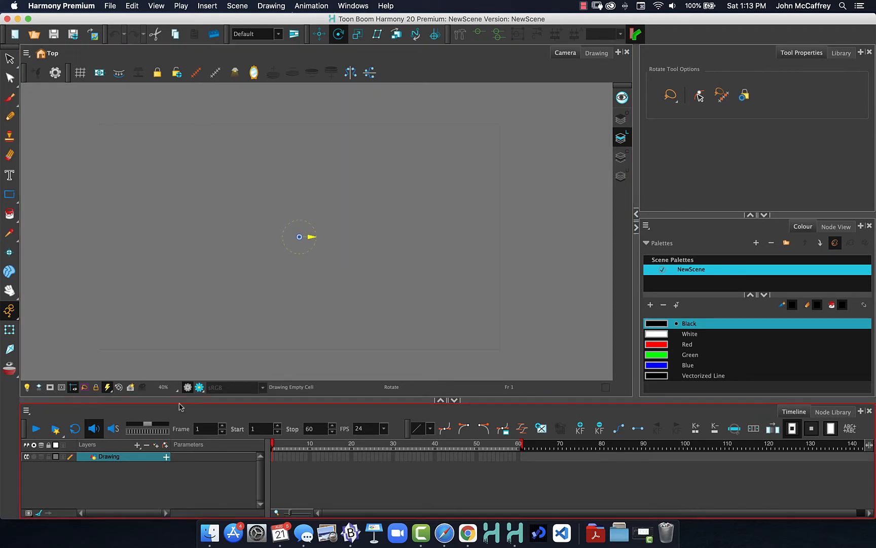
left_click(200, 388)
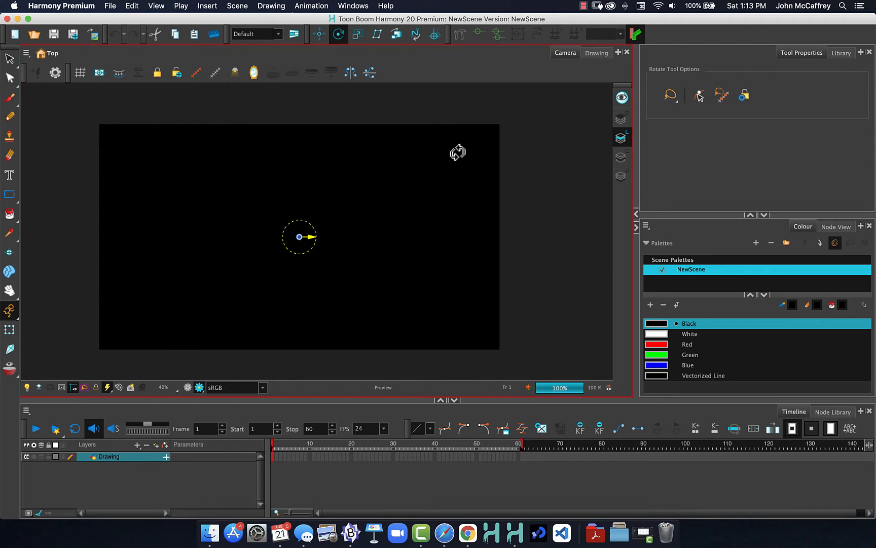
left_click(189, 387)
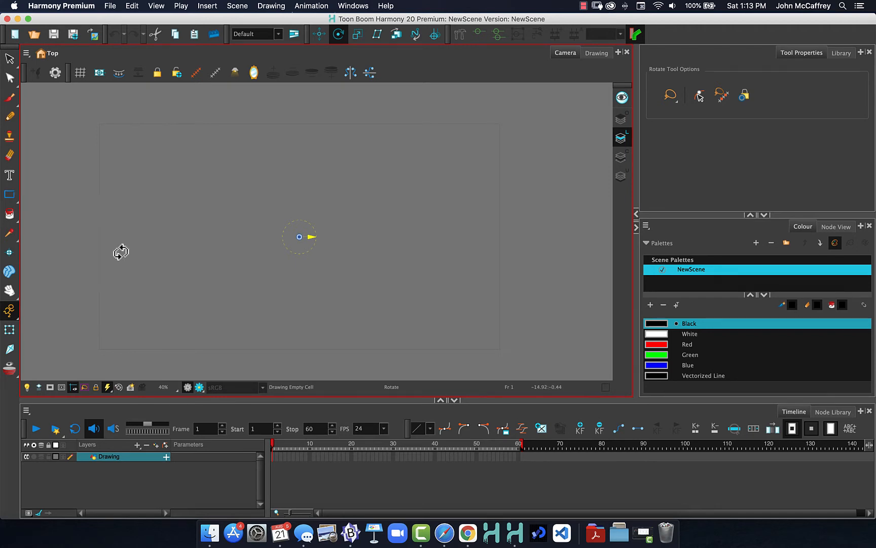
Activate the Brush tool and open the Vector Brush Properties of the Solid Brush 1 preset.
left_click(8, 100)
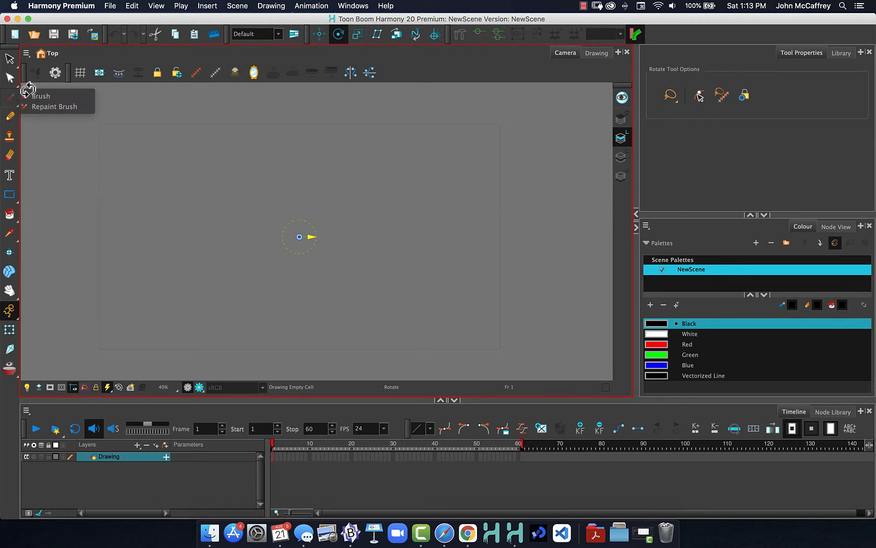
left_click(28, 90)
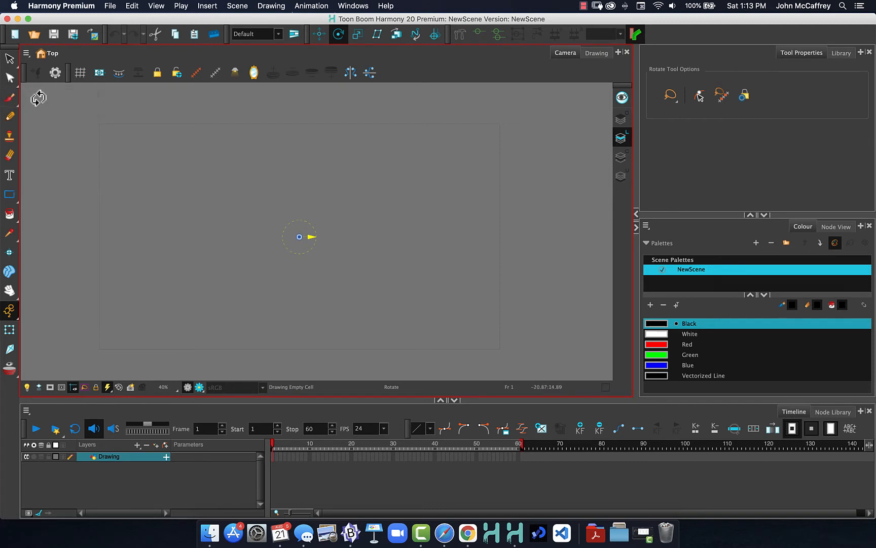
left_click(8, 101)
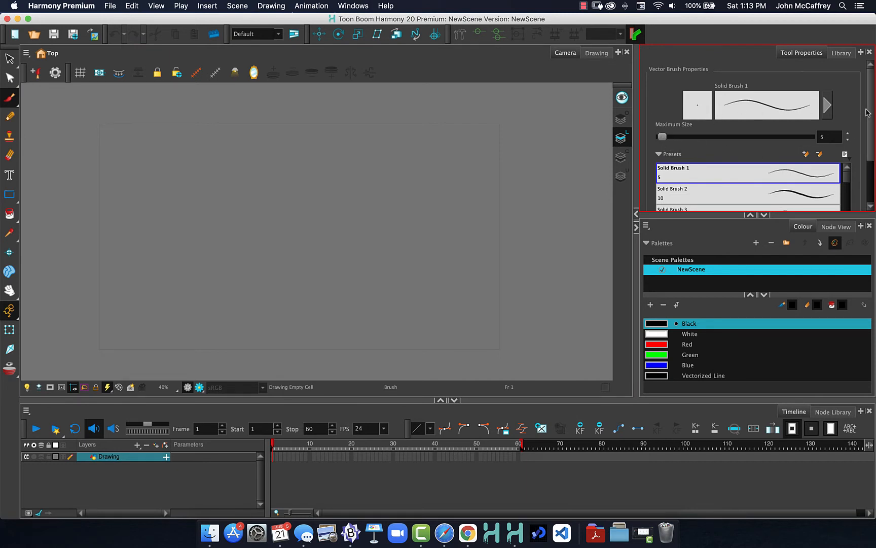
mouse_move(867, 113)
left_mouse_down()
mouse_move(867, 165)
mouse_move(873, 117)
left_mouse_up()
scroll(842, 101, "down", 1)
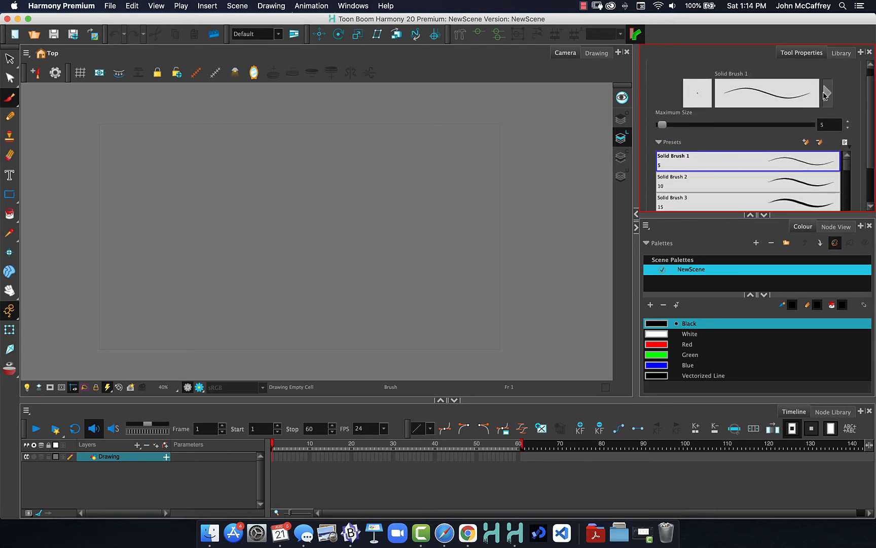
left_click(825, 94)
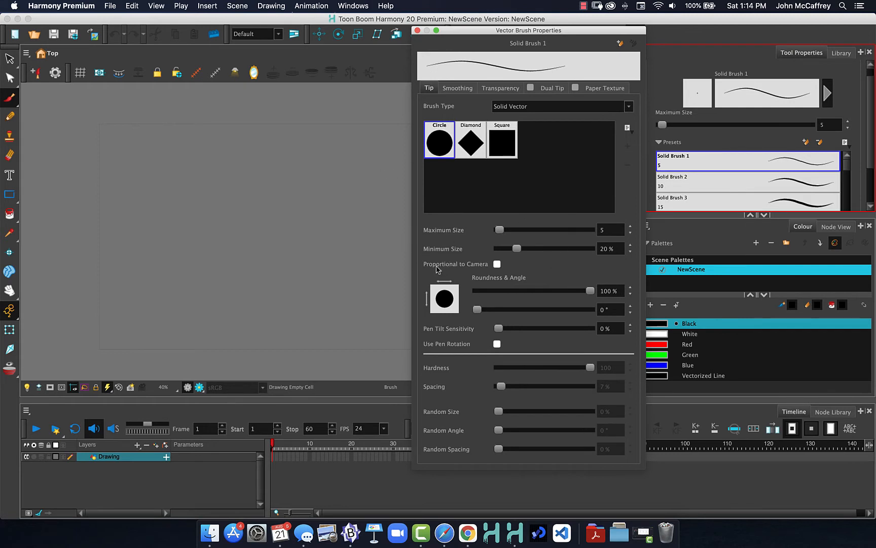
Scribble thin test lines in the Camera view, and paint thick black strokes over them with the brush's Maximum Size at 164.
left_click(249, 203)
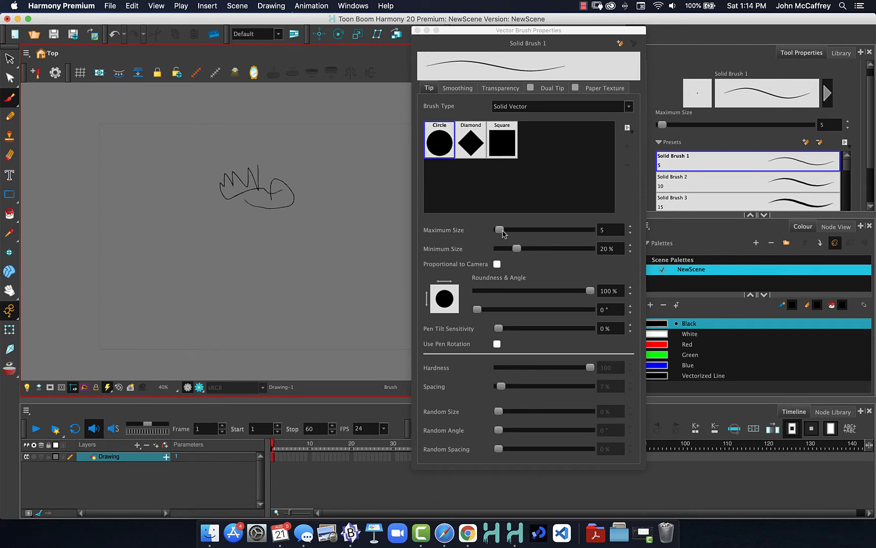
left_click_drag(500, 230, 536, 231)
mouse_move(293, 122)
left_mouse_down()
mouse_move(313, 185)
mouse_move(293, 243)
left_mouse_up()
mouse_move(277, 223)
left_mouse_down()
mouse_move(227, 232)
mouse_move(196, 189)
mouse_move(201, 200)
mouse_move(223, 207)
mouse_move(234, 168)
mouse_move(182, 216)
mouse_move(210, 205)
mouse_move(168, 184)
mouse_move(194, 198)
mouse_move(230, 186)
mouse_move(306, 240)
mouse_move(298, 259)
mouse_move(322, 238)
left_mouse_up()
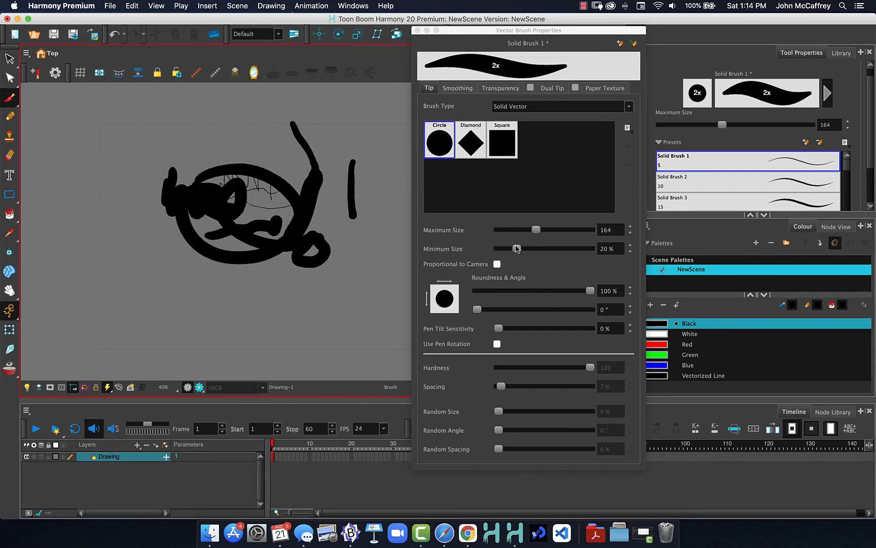
Set the brush's Minimum Size to 0% and paint many tapered black strokes across the camera frame.
left_click_drag(516, 248, 473, 250)
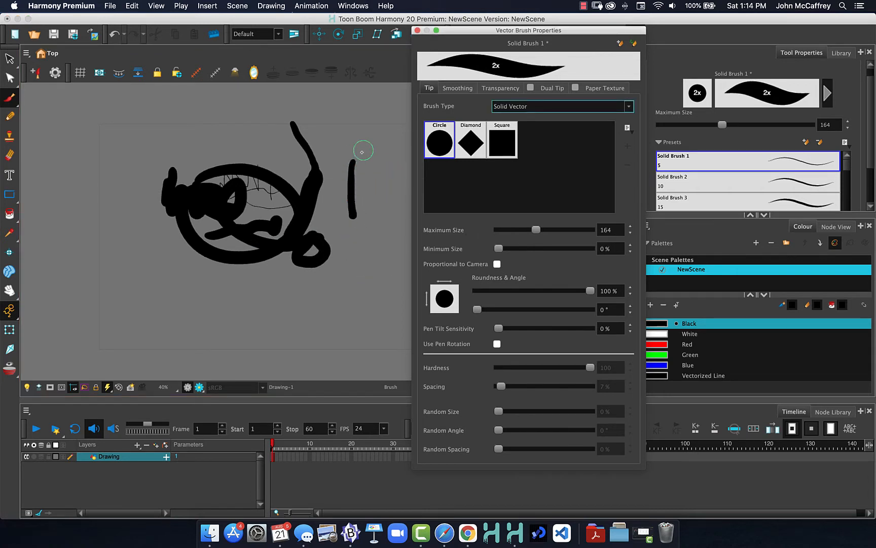
left_click_drag(373, 145, 360, 257)
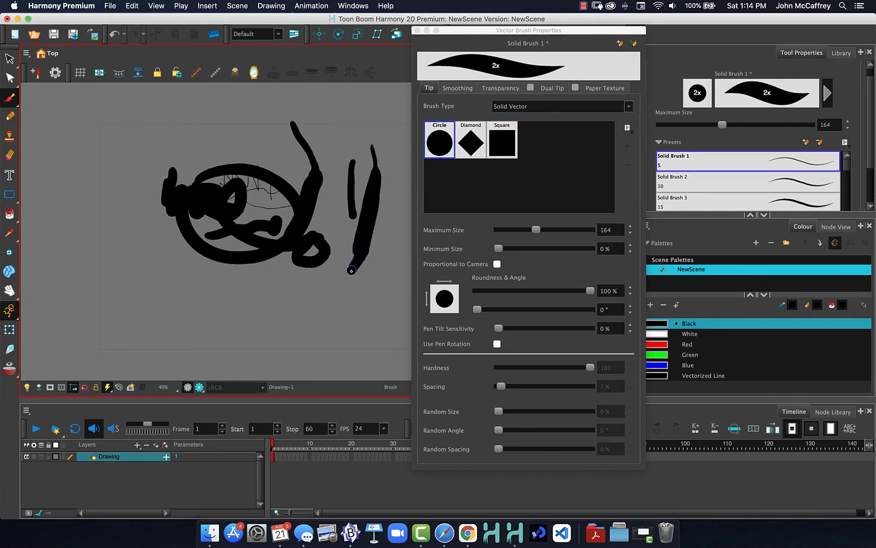
mouse_move(329, 287)
left_mouse_down()
mouse_move(274, 291)
mouse_move(213, 274)
left_mouse_up()
mouse_move(142, 197)
left_mouse_down()
mouse_move(149, 210)
mouse_move(138, 308)
mouse_move(133, 223)
mouse_move(108, 300)
left_mouse_up()
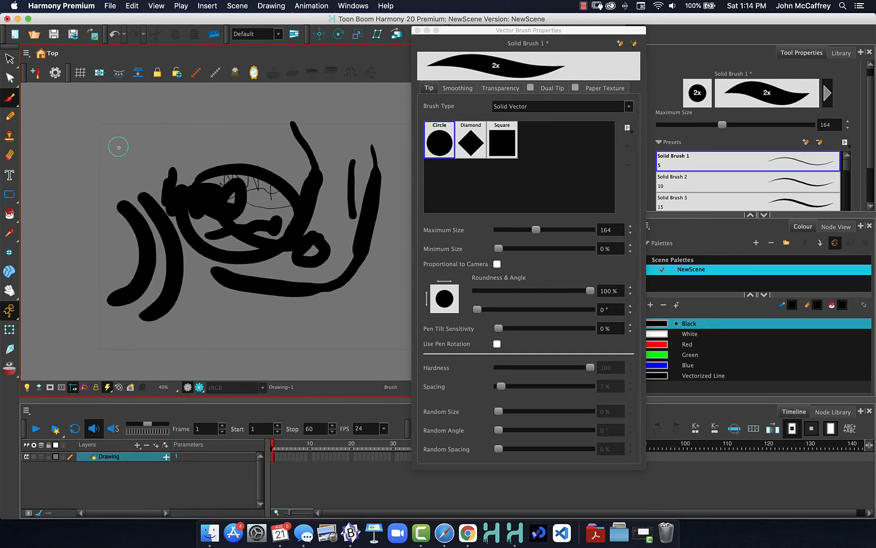
mouse_move(119, 147)
left_mouse_down()
mouse_move(192, 249)
mouse_move(180, 316)
left_mouse_up()
mouse_move(156, 141)
left_mouse_down()
mouse_move(190, 152)
mouse_move(255, 290)
left_mouse_up()
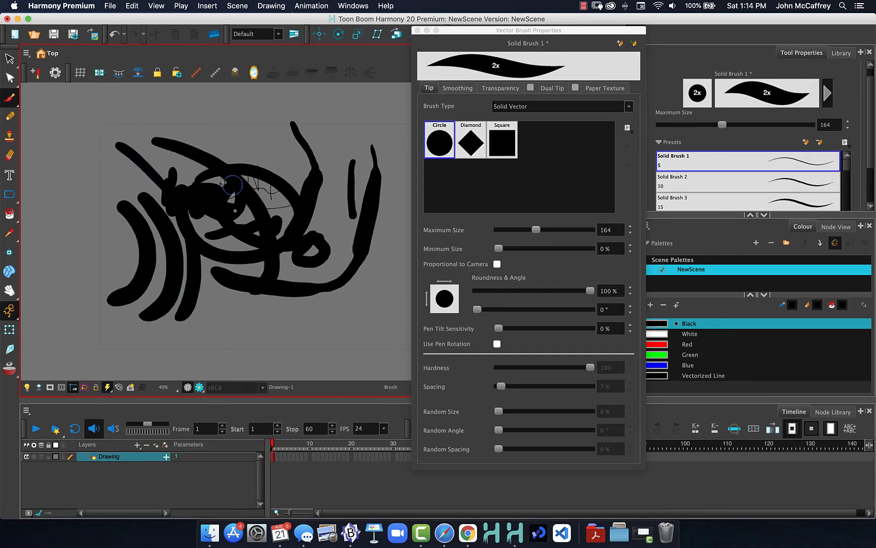
mouse_move(226, 128)
left_mouse_down()
mouse_move(258, 162)
mouse_move(269, 144)
mouse_move(282, 153)
mouse_move(235, 241)
mouse_move(264, 293)
mouse_move(346, 283)
mouse_move(313, 306)
mouse_move(225, 314)
mouse_move(238, 299)
mouse_move(324, 316)
mouse_move(198, 307)
left_mouse_up()
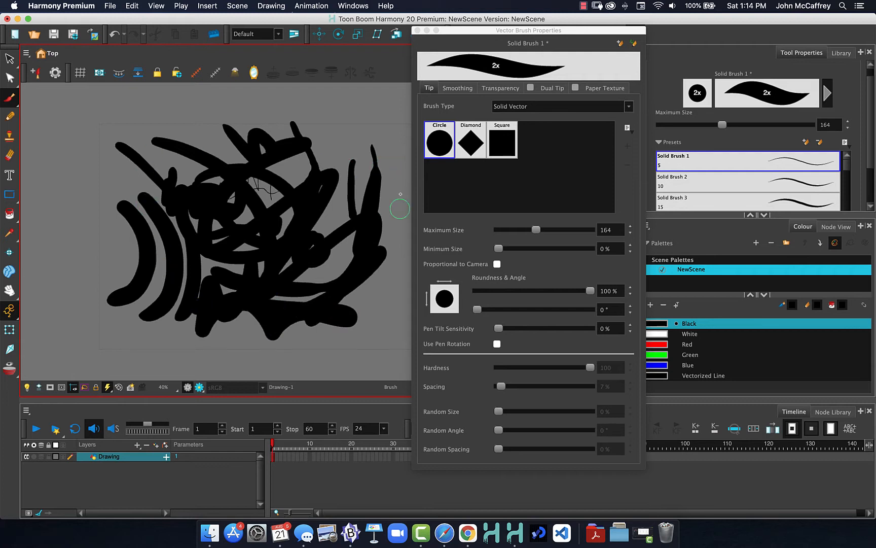
left_click_drag(302, 192, 109, 181)
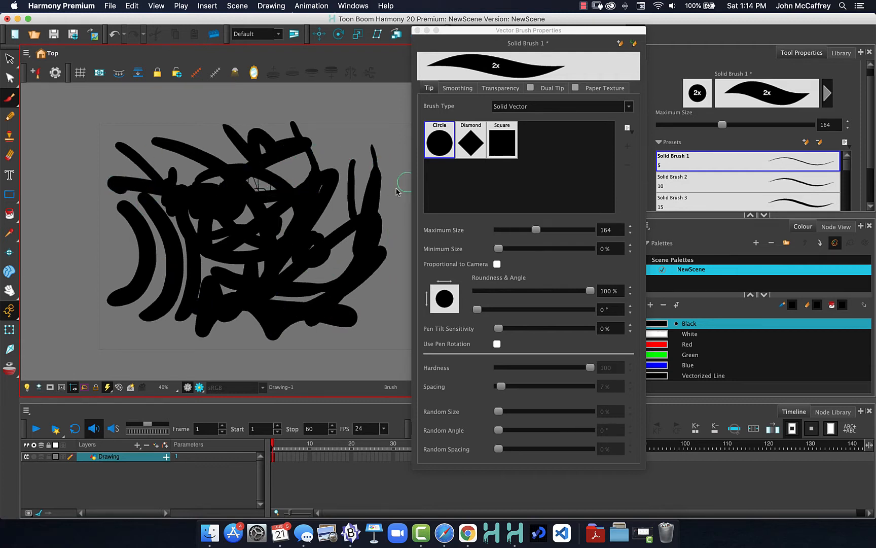
Paint a large red zigzag over the black strokes, and cross it with two horizontal green strokes.
left_click(662, 346)
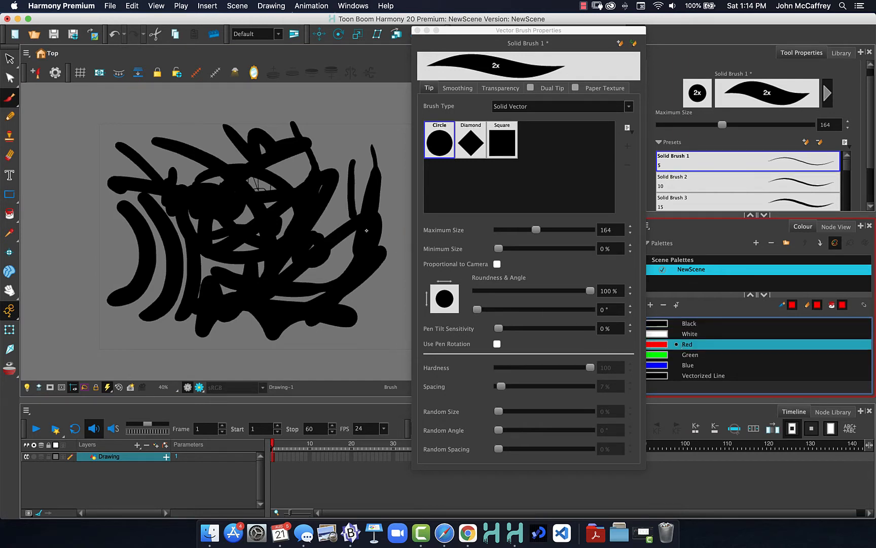
mouse_move(364, 142)
left_mouse_down()
mouse_move(356, 264)
mouse_move(268, 274)
mouse_move(205, 305)
mouse_move(152, 293)
left_mouse_up()
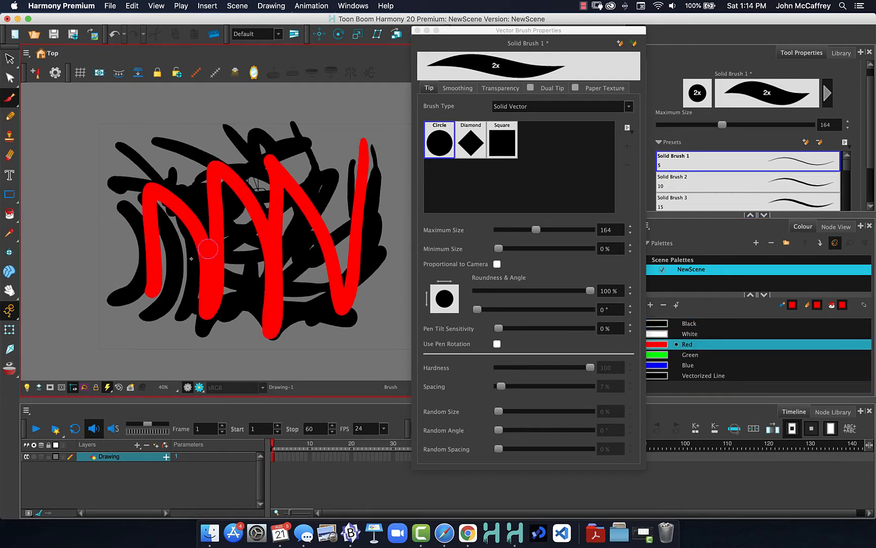
left_click(659, 355)
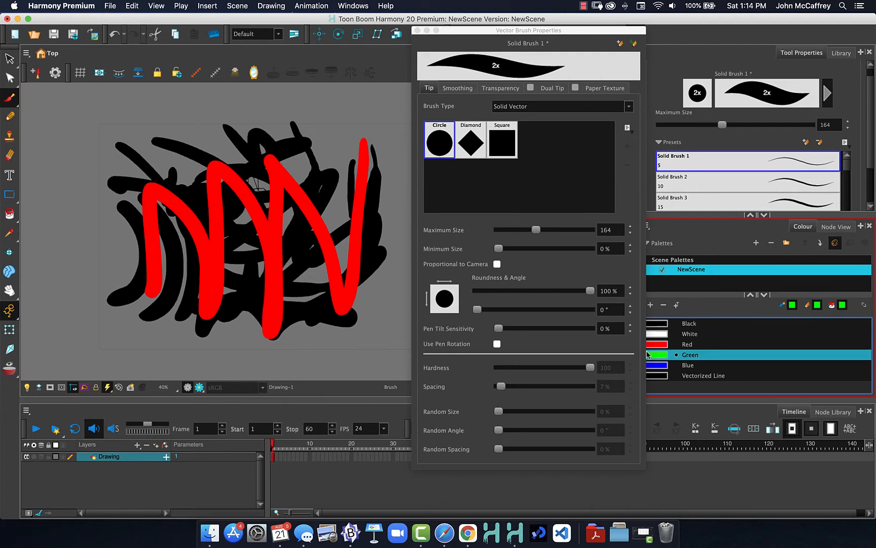
left_click_drag(368, 203, 205, 197)
mouse_move(344, 238)
left_mouse_down()
mouse_move(359, 240)
mouse_move(177, 233)
left_mouse_up()
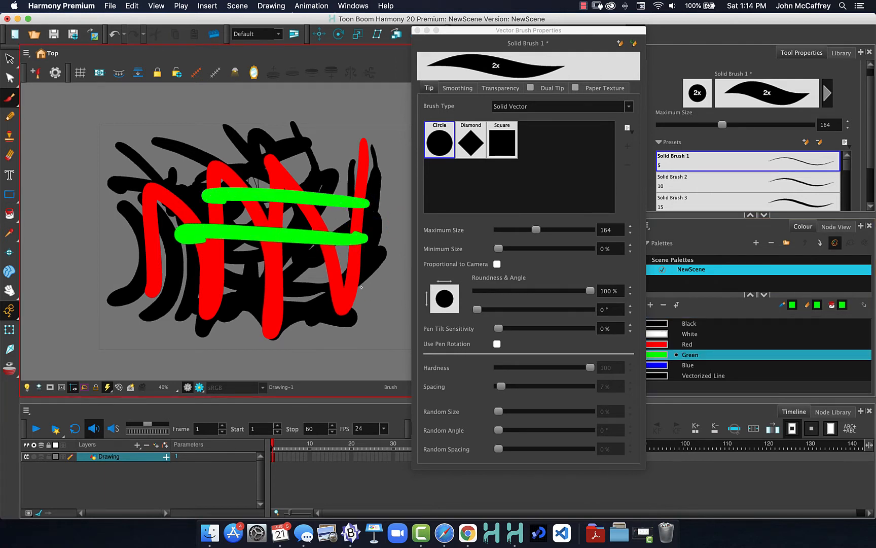
Paint a third horizontal green stroke below the other two, and erase a diagonal band across the artwork with the Eraser at Maximum Size 233.6.
left_click_drag(363, 286, 164, 281)
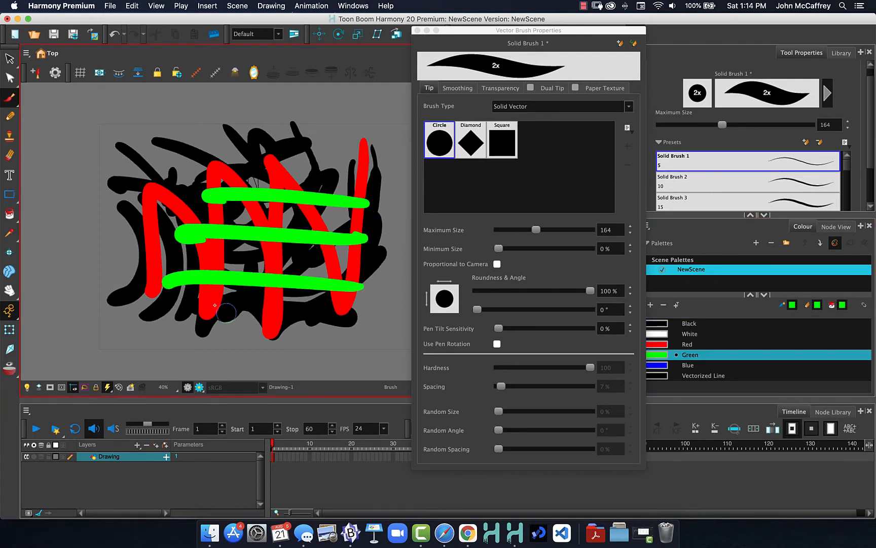
left_click(9, 154)
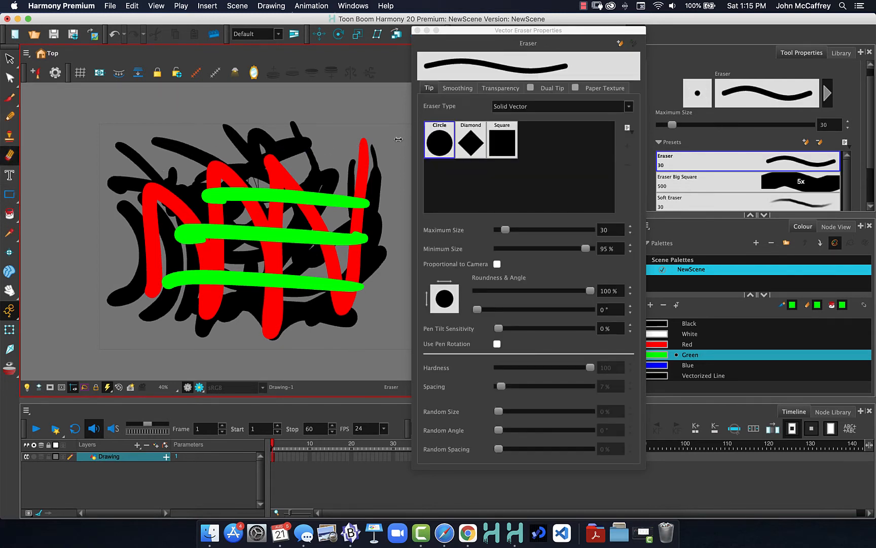
left_click(418, 31)
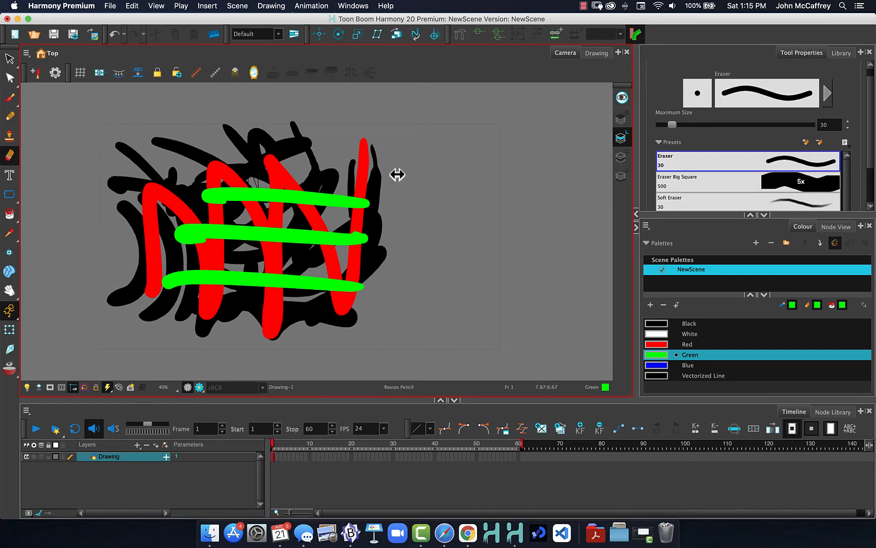
mouse_move(401, 170)
left_mouse_down()
mouse_move(431, 177)
mouse_move(400, 169)
mouse_move(323, 206)
mouse_move(228, 282)
left_mouse_up()
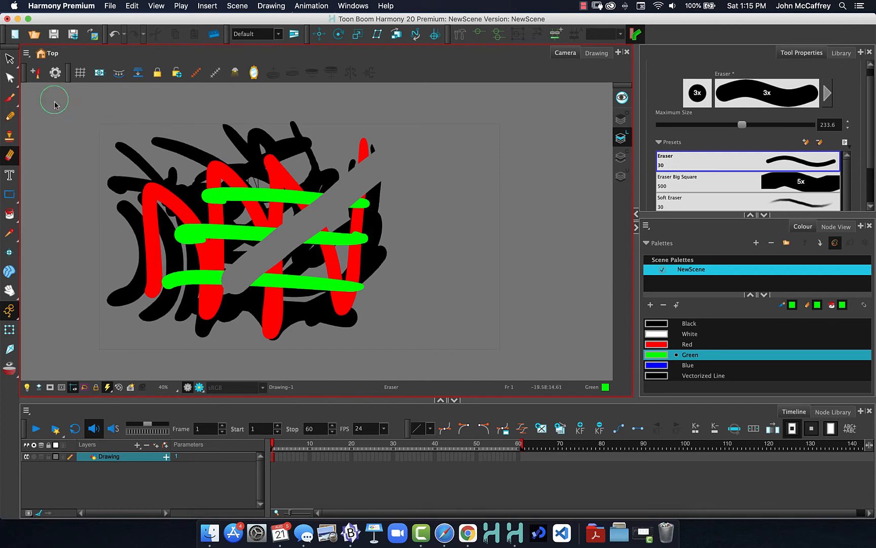
Select several black, green and red pieces one by one with the Select tool, and move the large red zigzag piece beside the black strokes.
left_click(9, 60)
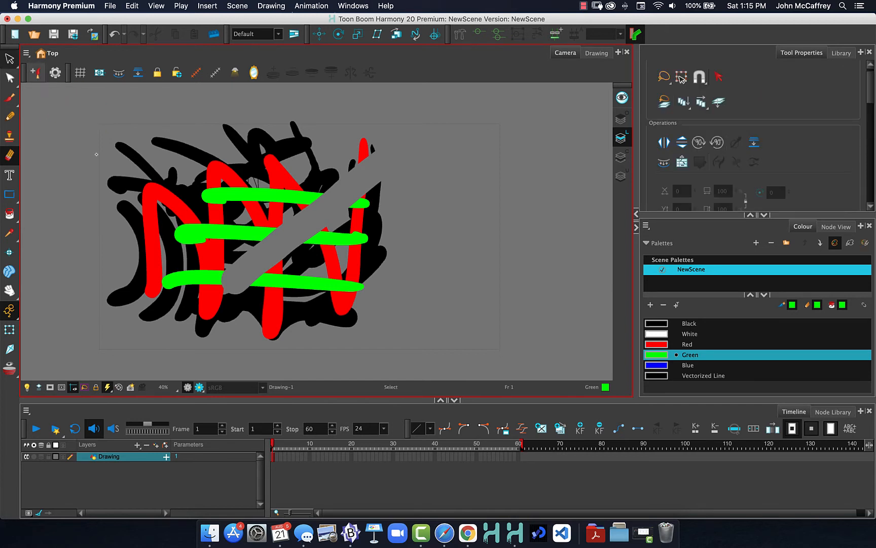
left_click(185, 144)
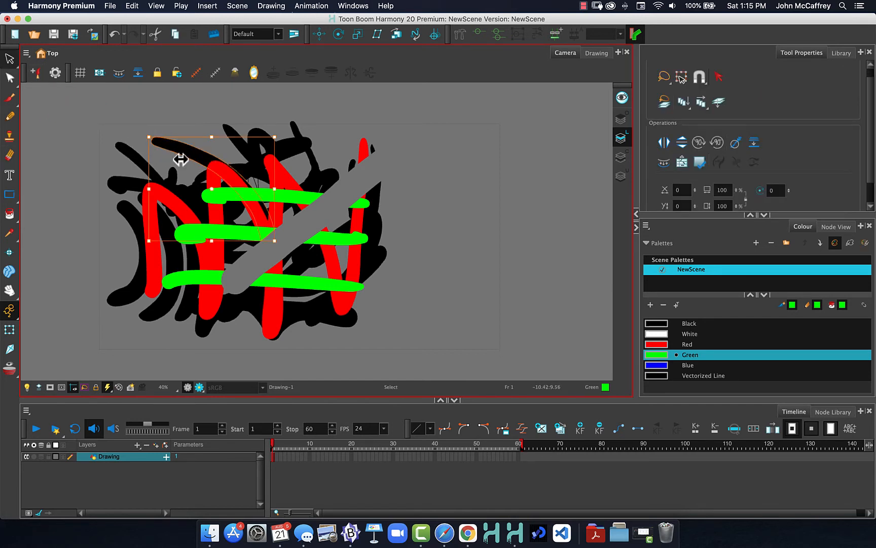
left_click(305, 148)
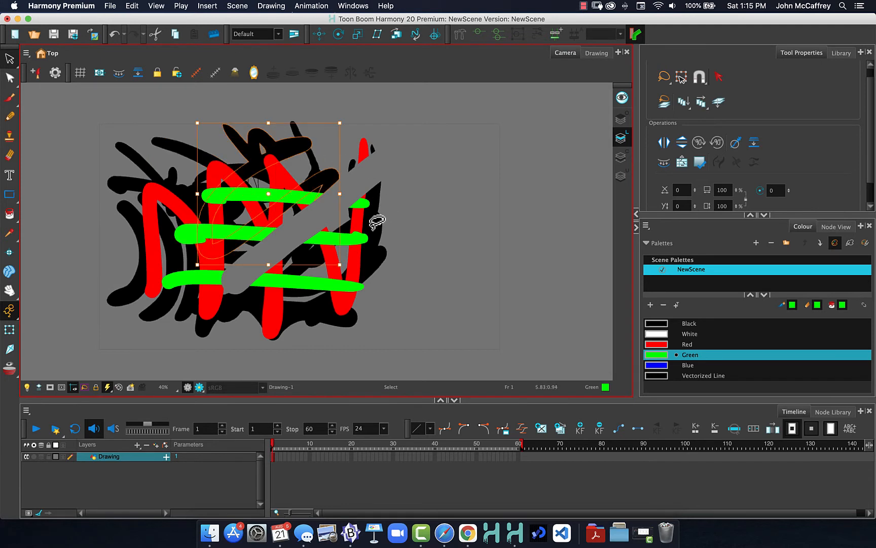
left_click(374, 222)
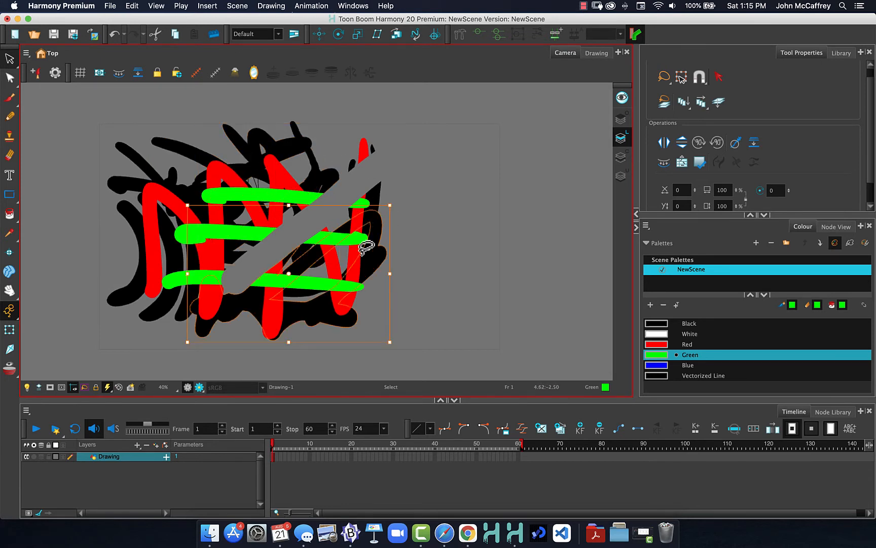
left_click(325, 279)
left_click(339, 239)
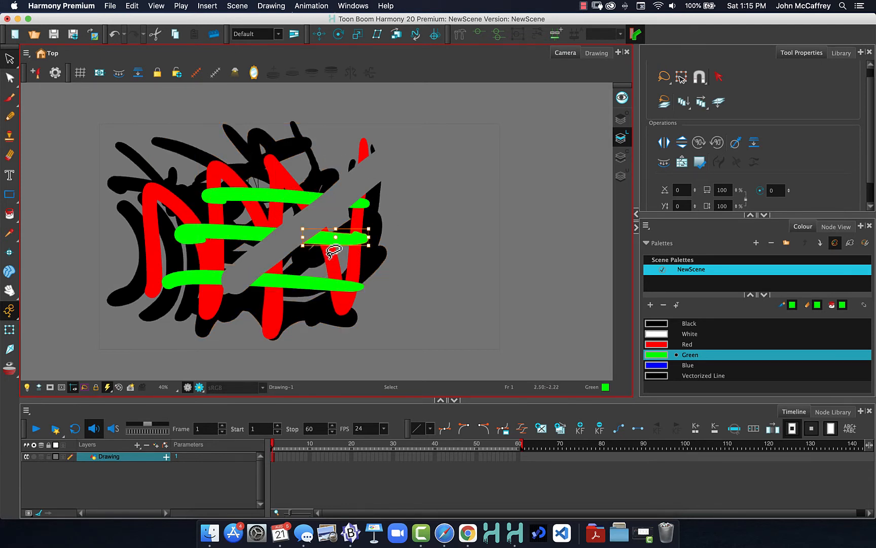
left_click(283, 212)
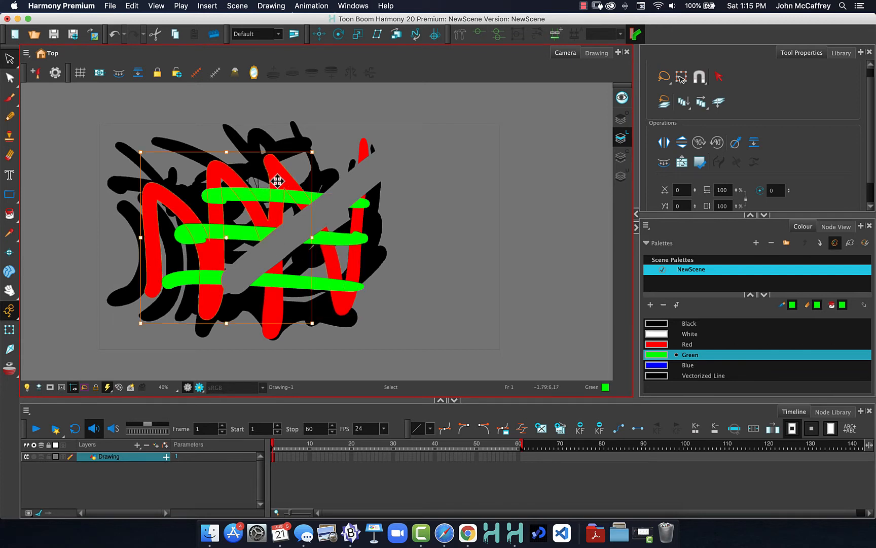
mouse_move(277, 180)
left_mouse_down()
mouse_move(438, 194)
mouse_move(507, 180)
mouse_move(550, 186)
left_mouse_up()
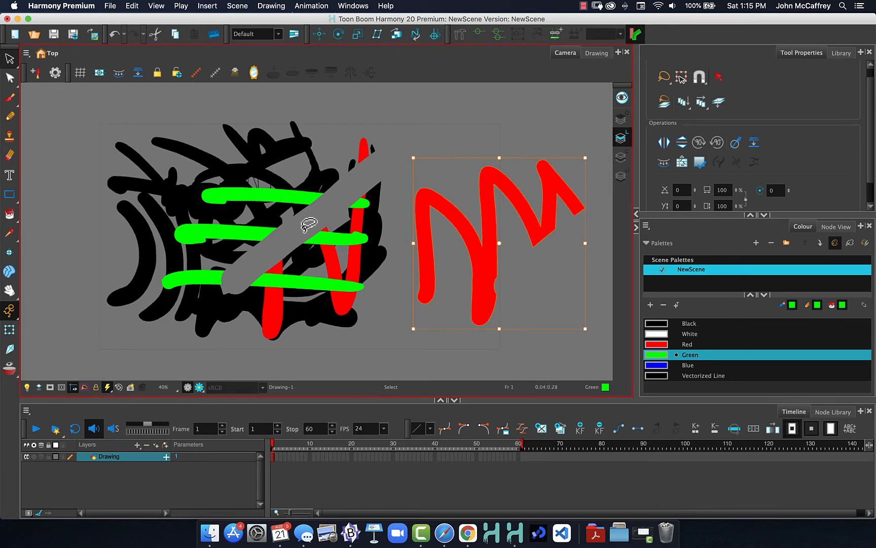
Select the larger piece of the uppermost green stroke, move it up and away, and place it back near its original spot.
left_click(259, 189)
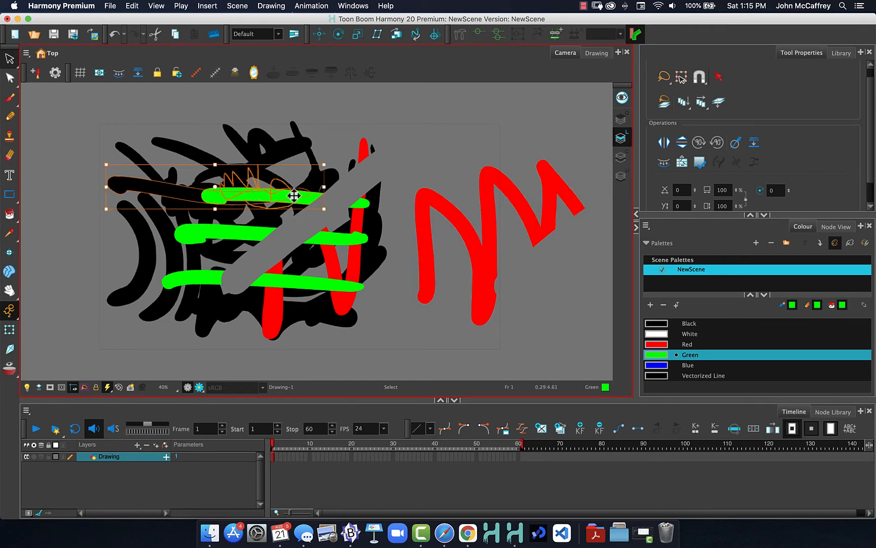
left_click(415, 148)
left_click(301, 196)
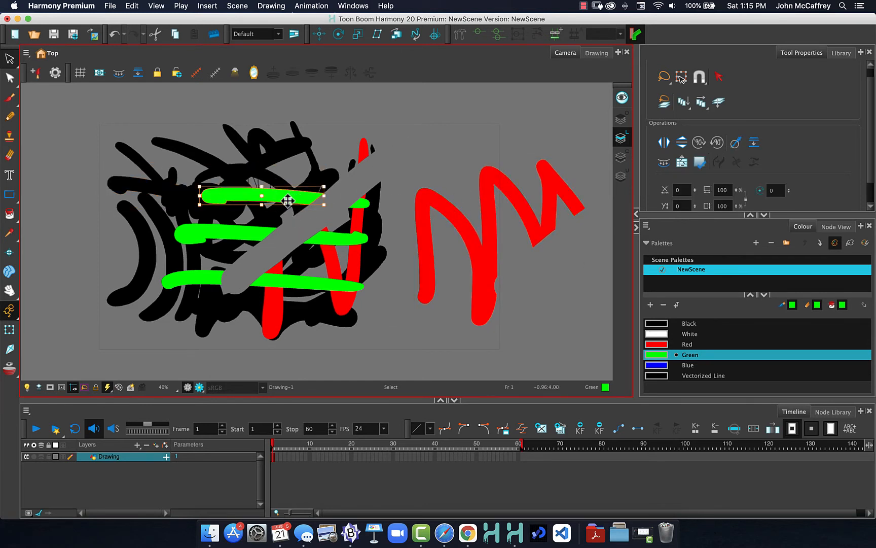
mouse_move(288, 201)
left_mouse_down()
mouse_move(319, 148)
mouse_move(344, 165)
mouse_move(338, 158)
left_mouse_up()
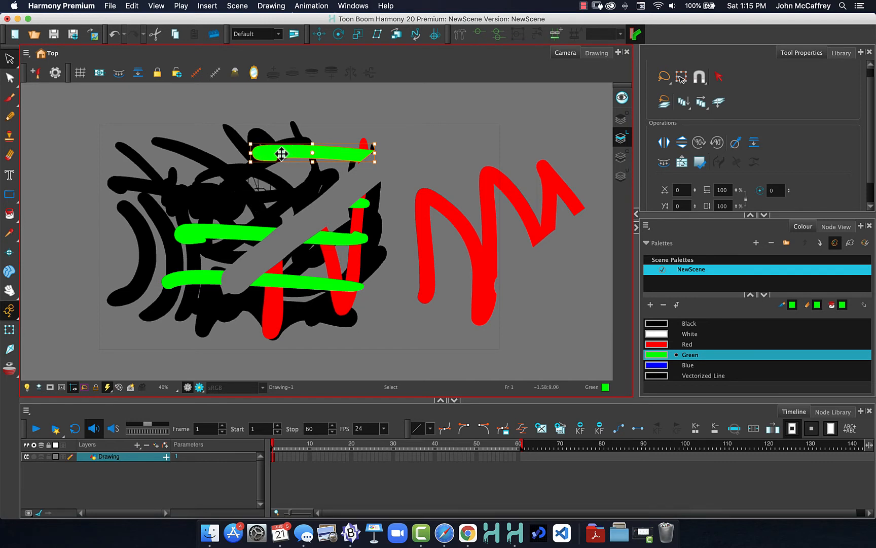
left_click_drag(282, 153, 237, 205)
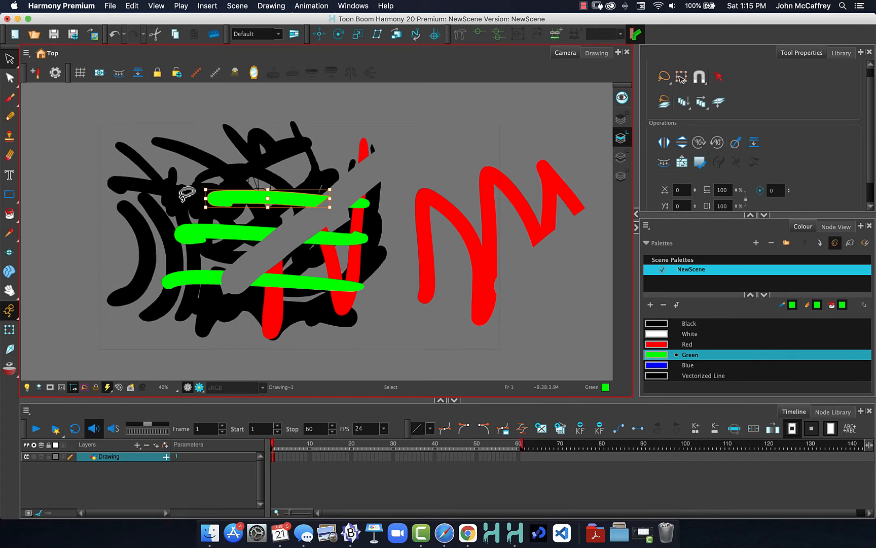
Lasso-select the curved black strokes along the artwork's left side, both as a large group and a few at a time.
mouse_move(85, 175)
left_mouse_down()
mouse_move(206, 121)
mouse_move(129, 256)
left_mouse_up()
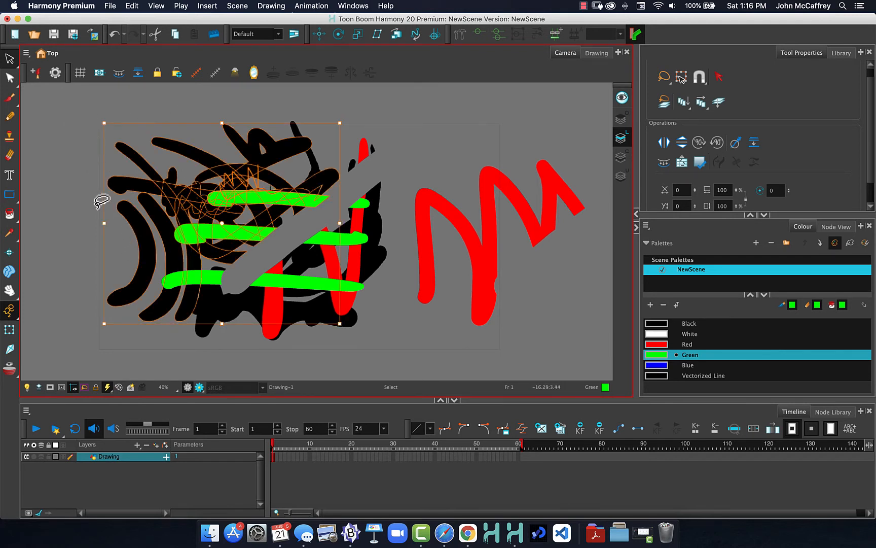
mouse_move(77, 121)
left_mouse_down()
mouse_move(125, 108)
mouse_move(144, 121)
mouse_move(127, 153)
left_mouse_up()
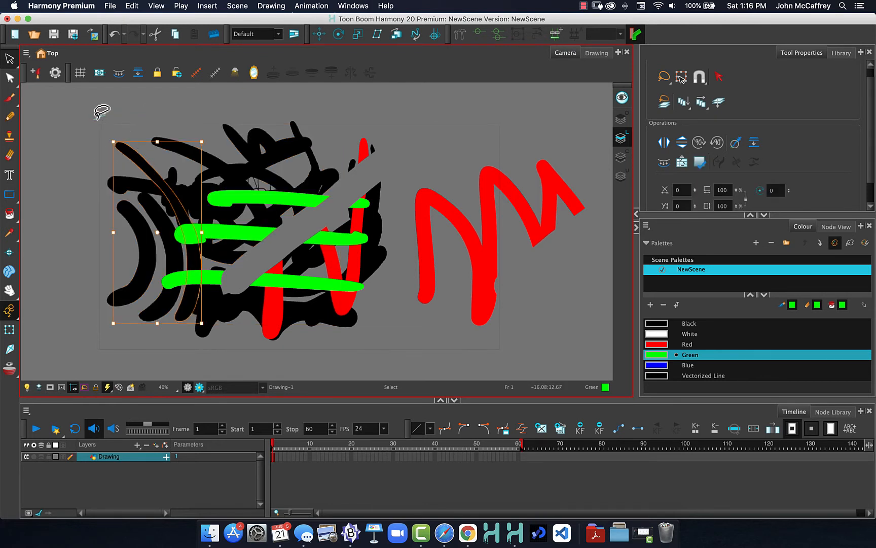
mouse_move(102, 111)
left_mouse_down()
mouse_move(157, 121)
mouse_move(157, 150)
mouse_move(99, 156)
left_mouse_up()
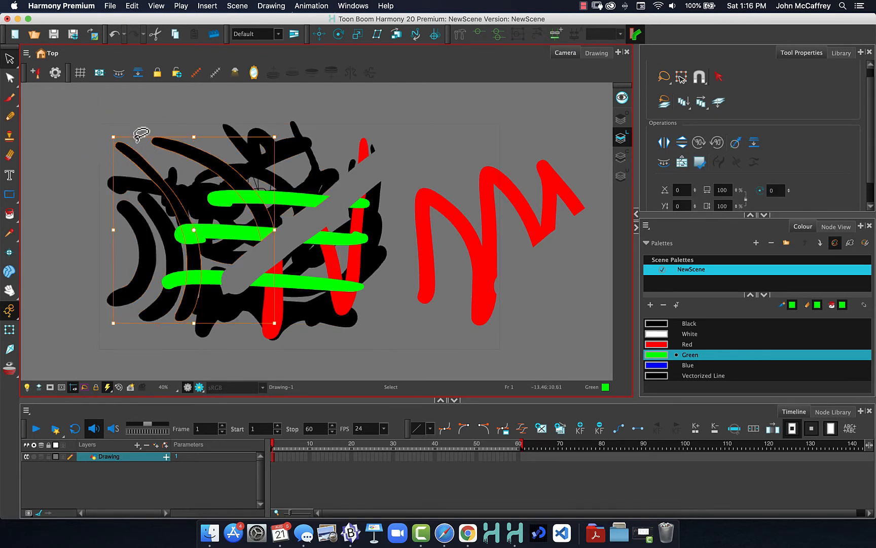
mouse_move(126, 116)
left_mouse_down()
mouse_move(205, 134)
mouse_move(294, 248)
mouse_move(199, 194)
mouse_move(182, 126)
left_mouse_up()
Lasso-select the detached red zigzag piece and move it back over the black strokes.
mouse_move(408, 172)
left_mouse_down()
mouse_move(400, 300)
mouse_move(425, 352)
mouse_move(560, 318)
mouse_move(595, 255)
mouse_move(599, 198)
mouse_move(557, 135)
left_mouse_up()
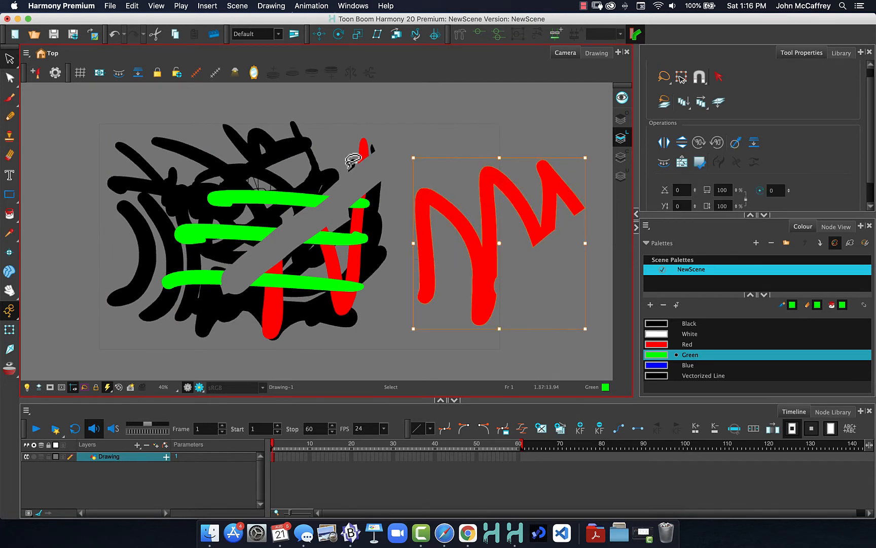
mouse_move(459, 214)
left_mouse_down()
mouse_move(272, 185)
mouse_move(294, 201)
left_mouse_up()
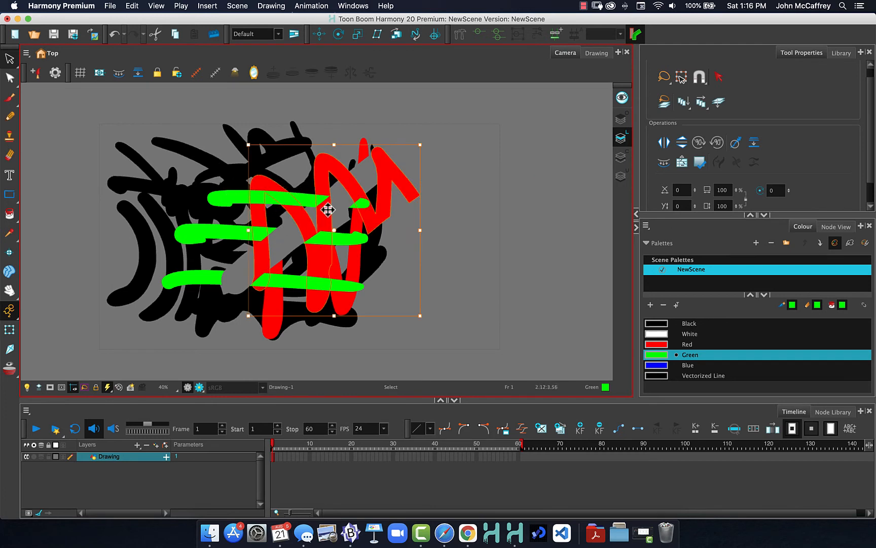
left_click_drag(335, 166, 254, 188)
left_click_drag(246, 191, 249, 191)
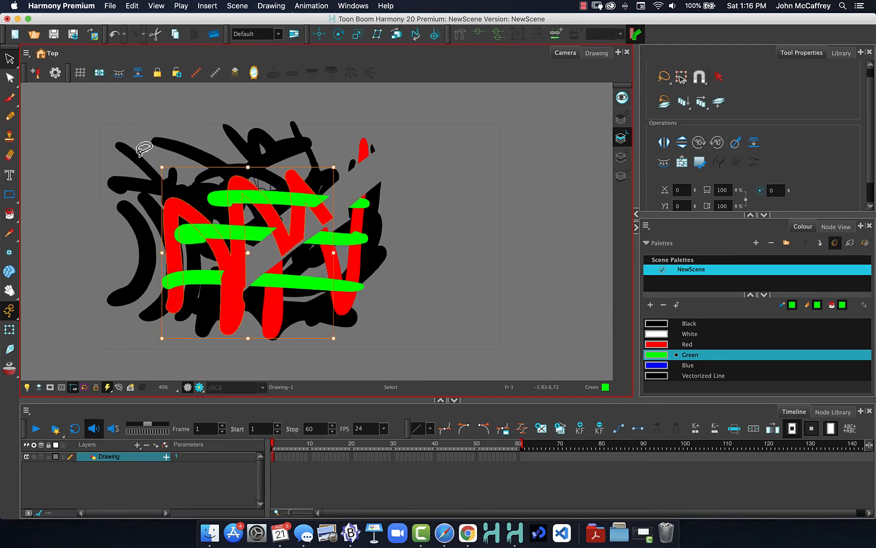
Turn on Auto-Flatten for the Brush tool and paint a small group of slanted, crossed green strokes to the right of the artwork.
left_click(12, 100)
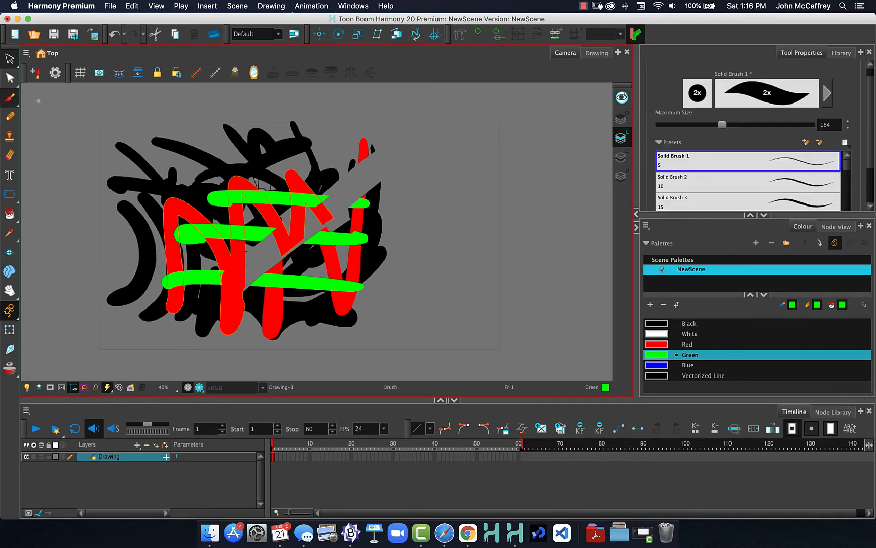
scroll(869, 106, "down", 3)
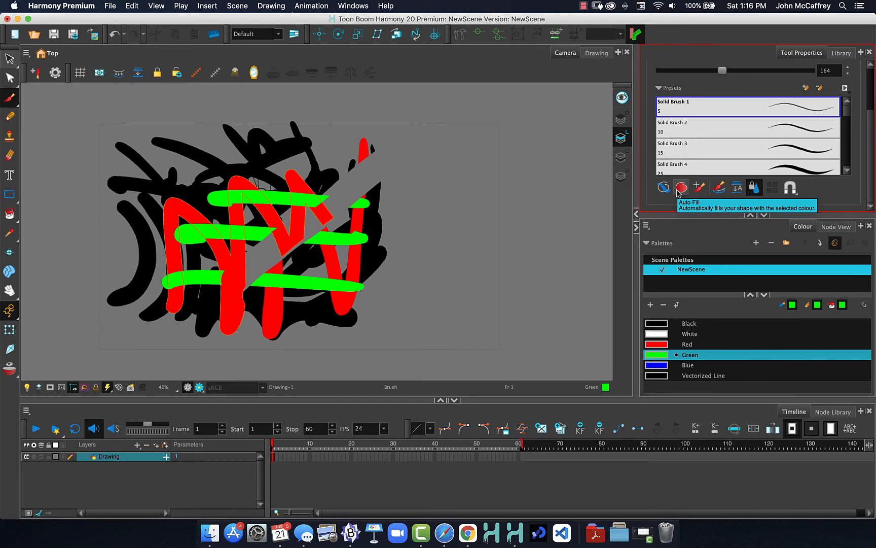
left_click(738, 189)
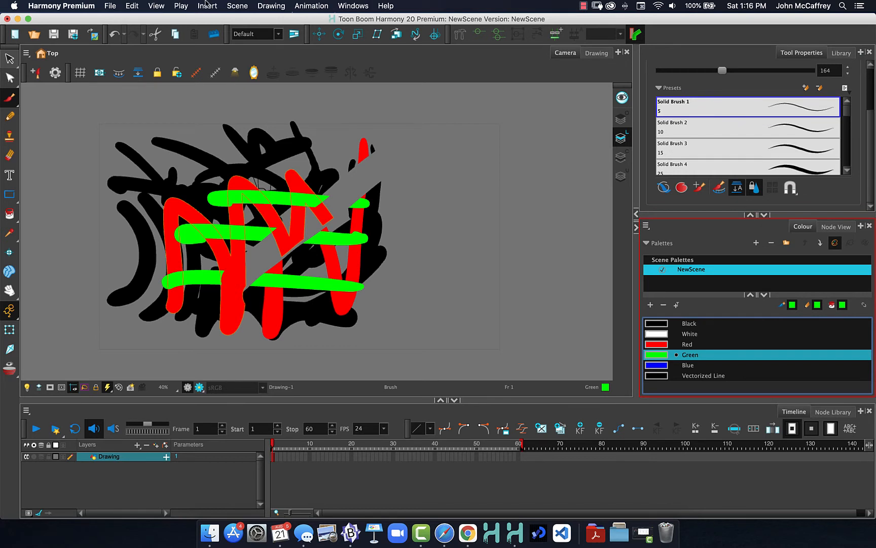
left_click_drag(413, 144, 403, 206)
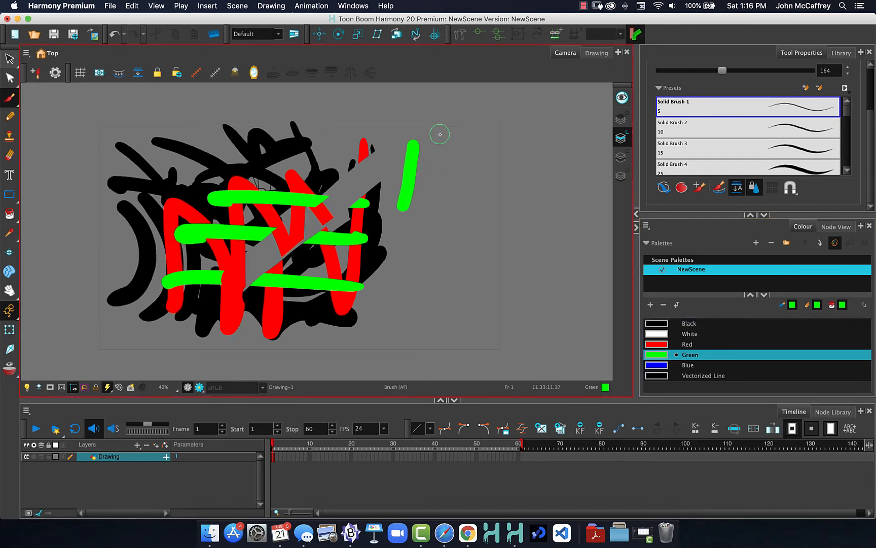
left_click_drag(439, 133, 423, 180)
left_click_drag(456, 132, 439, 178)
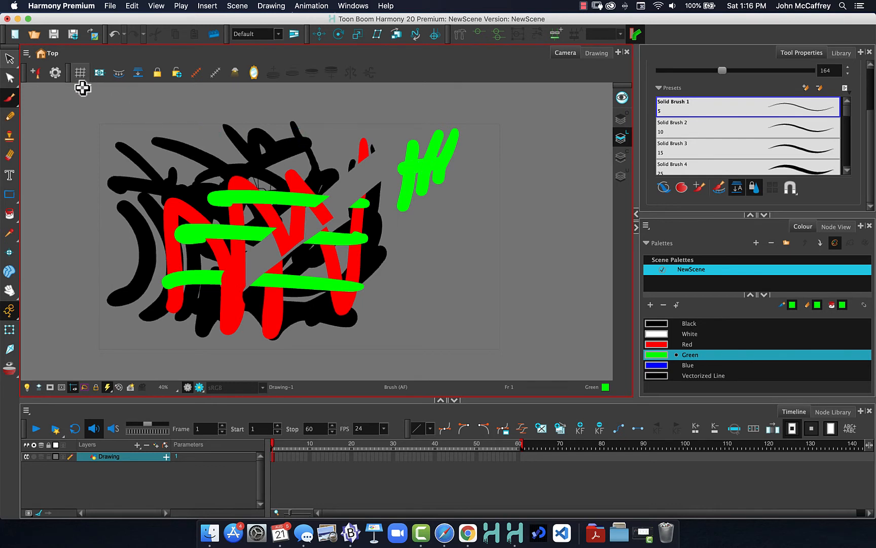
Lasso-select the flattened green stroke group and move it up to the camera frame's upper right corner.
left_click(10, 58)
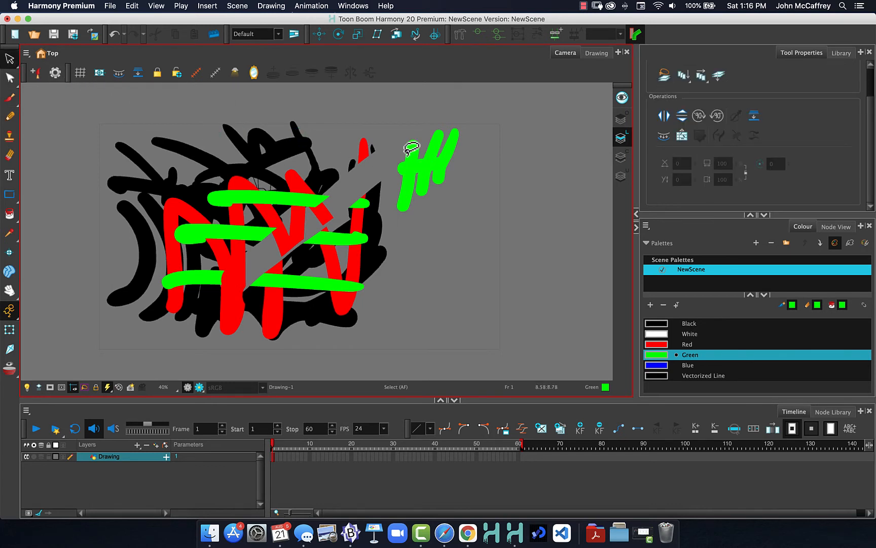
mouse_move(398, 122)
left_mouse_down()
mouse_move(408, 147)
mouse_move(485, 138)
left_mouse_up()
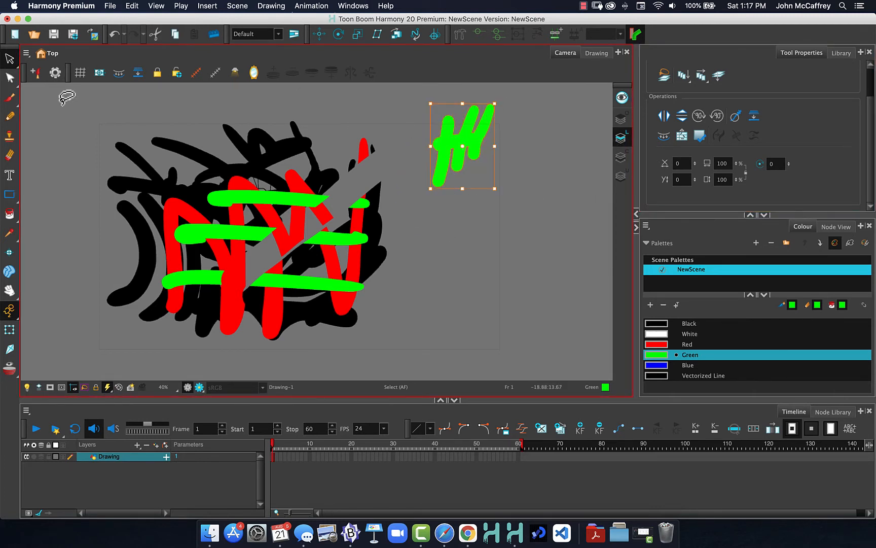
Turn off the Brush's Auto-Flatten mode and paint a second group of slanted, crossed green strokes below the first one.
left_click(12, 98)
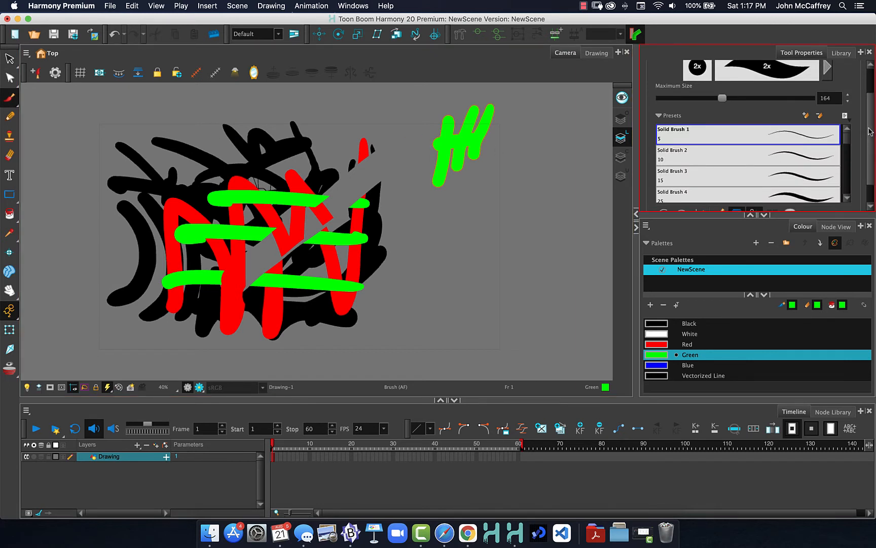
scroll(870, 121, "down", 2)
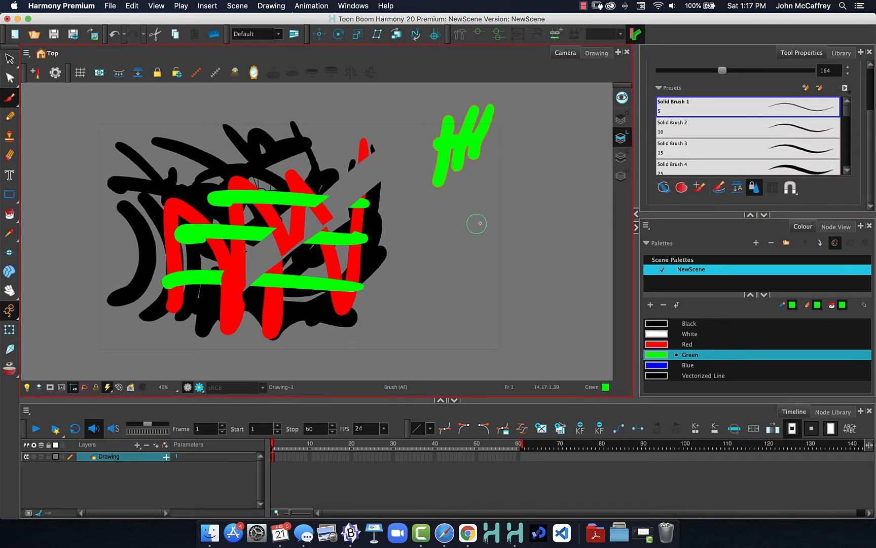
left_click_drag(435, 217, 424, 262)
left_click_drag(460, 198, 455, 221)
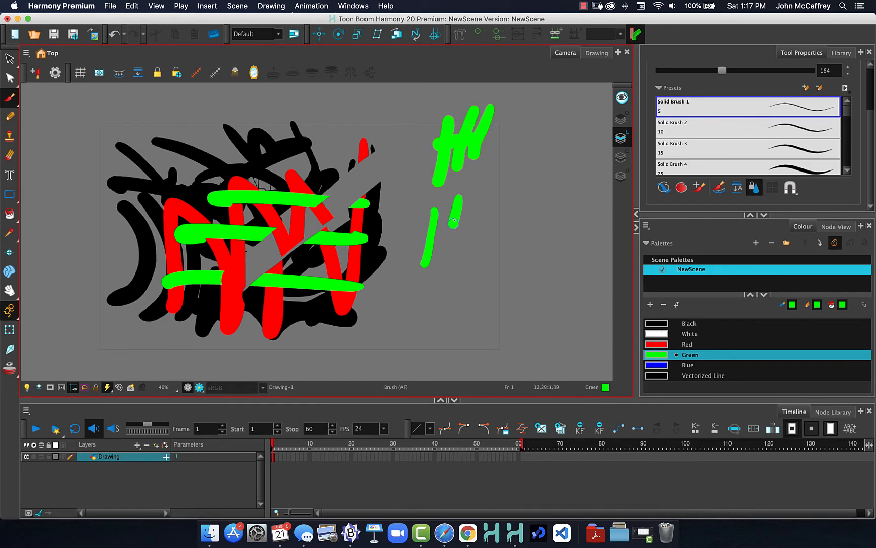
mouse_move(482, 187)
left_mouse_down()
mouse_move(473, 239)
mouse_move(493, 213)
mouse_move(427, 232)
left_mouse_up()
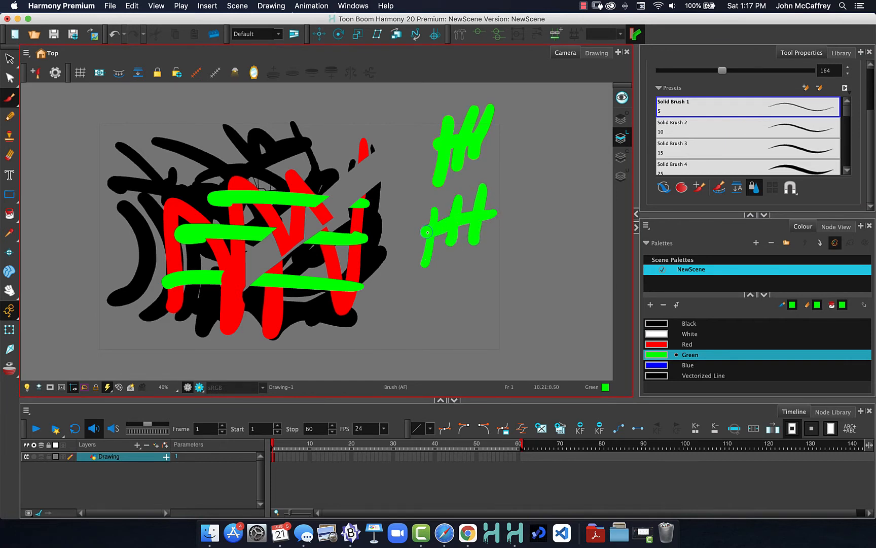
Try moving and reshaping only the leftmost slanted stroke of the lower green group with the Select tool, and undo the change.
left_click(9, 59)
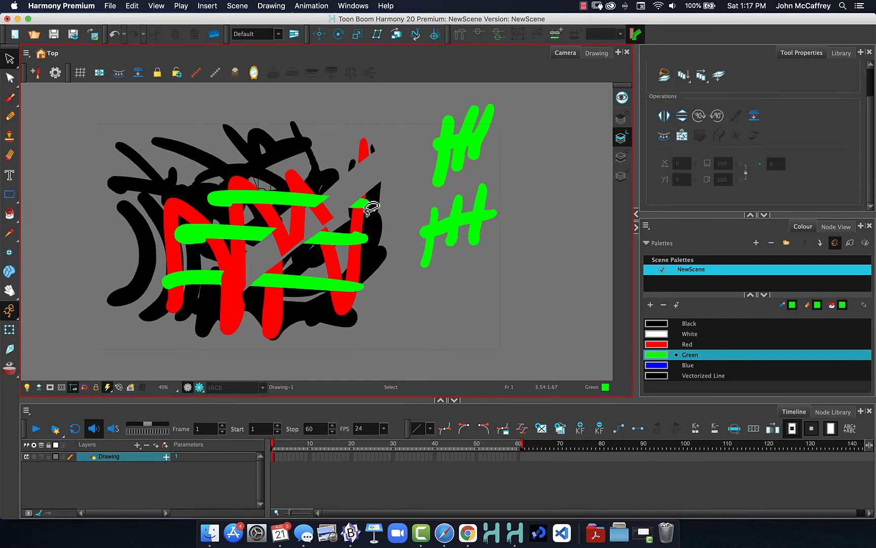
mouse_move(404, 207)
left_mouse_down()
mouse_move(419, 237)
mouse_move(431, 231)
mouse_move(423, 216)
mouse_move(440, 211)
mouse_move(434, 218)
mouse_move(412, 203)
mouse_move(456, 262)
mouse_move(448, 288)
left_mouse_up()
left_click(412, 178)
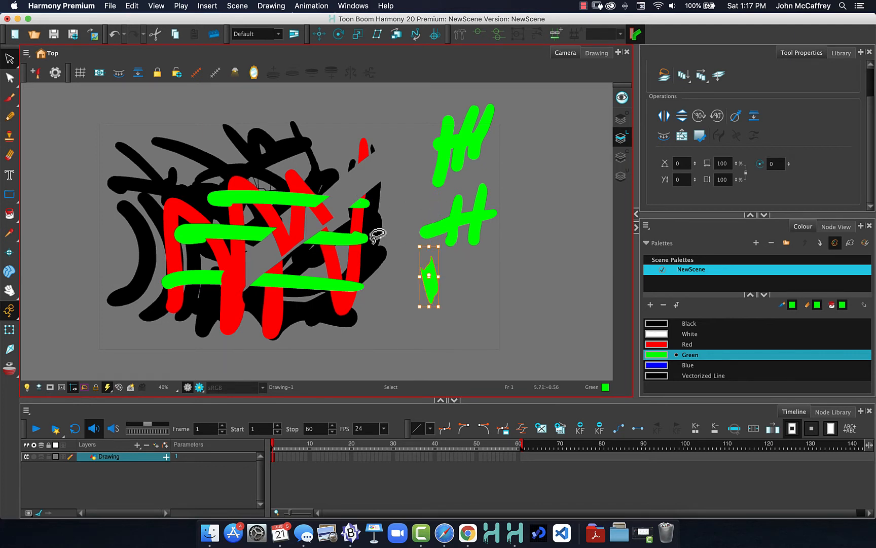
key("super+z")
left_click(424, 277)
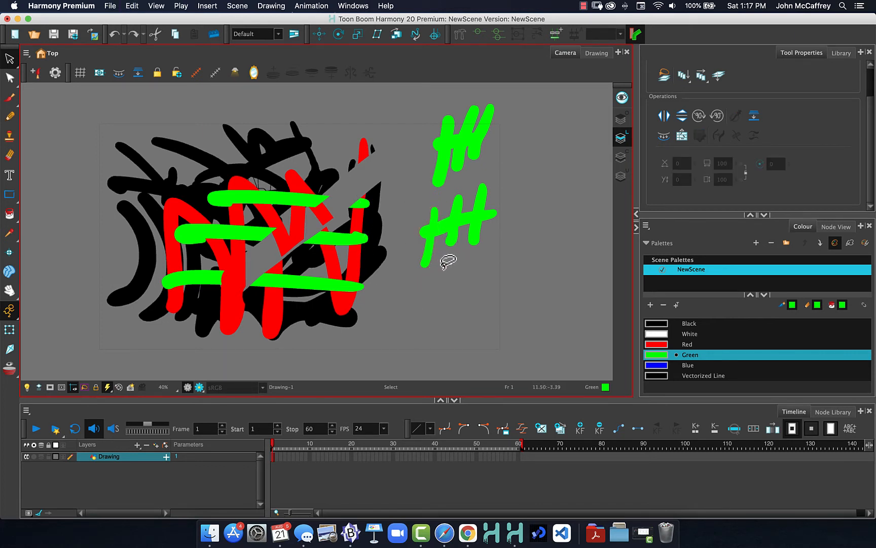
Move the lower green group's leftmost slanted stroke downward, the flattened upper group slightly up, and the middle slanted stroke to the left.
mouse_move(441, 269)
left_mouse_down()
mouse_move(419, 262)
mouse_move(434, 265)
mouse_move(439, 303)
mouse_move(423, 307)
left_mouse_up()
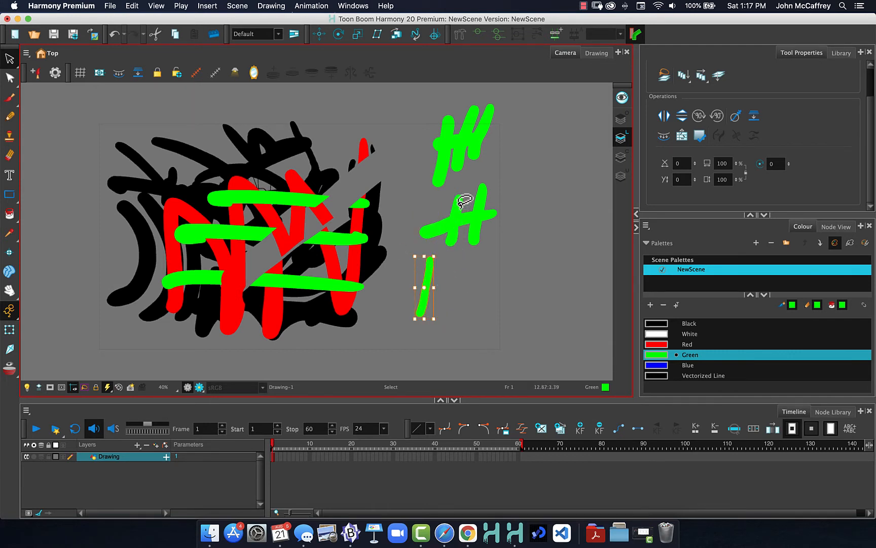
left_click(444, 142)
left_click(454, 208)
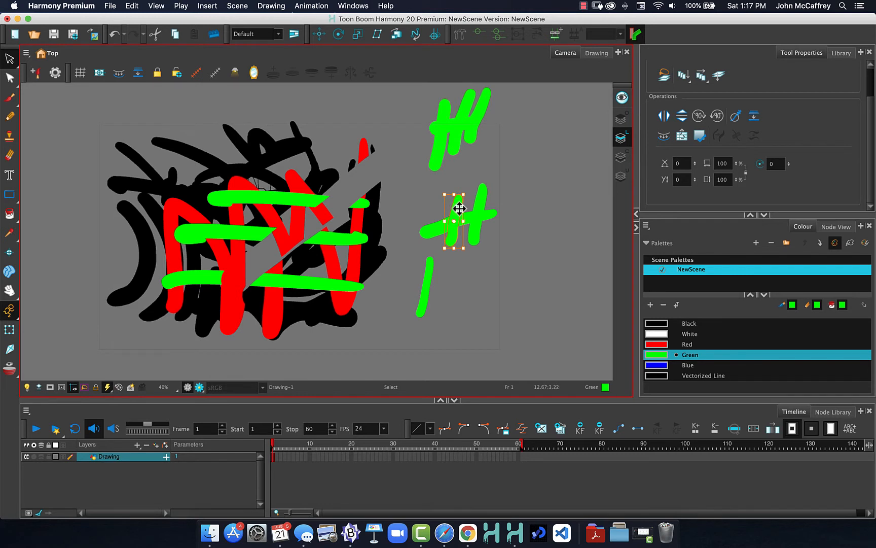
left_click(436, 178)
mouse_move(448, 183)
left_mouse_down()
mouse_move(460, 202)
mouse_move(446, 186)
mouse_move(445, 201)
left_mouse_up()
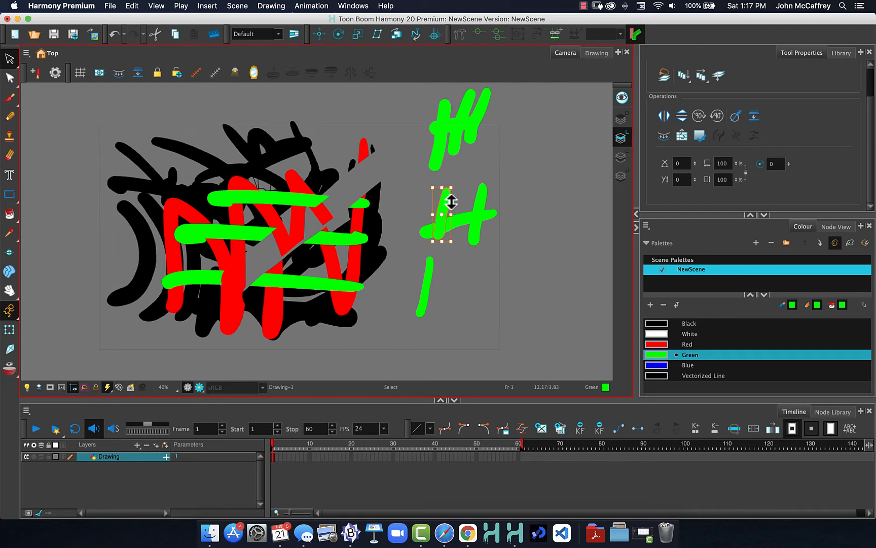
left_click(463, 190)
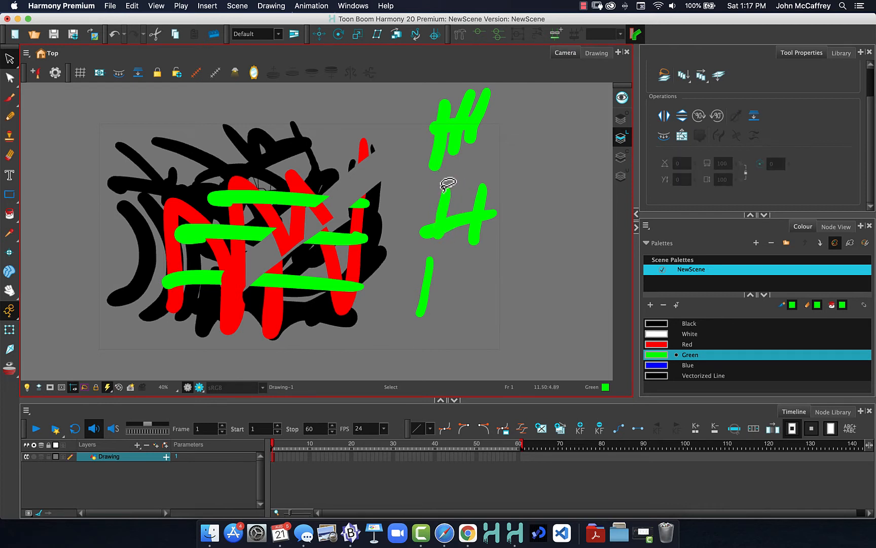
Thicken the lower group's leftmost attached slanted stroke, and reshape the detached stroke into a flatter one crossing the group.
left_click(445, 194)
mouse_move(442, 188)
left_mouse_down()
mouse_move(441, 201)
mouse_move(432, 182)
mouse_move(429, 207)
mouse_move(487, 162)
mouse_move(467, 176)
mouse_move(464, 216)
left_mouse_up()
left_click(482, 258)
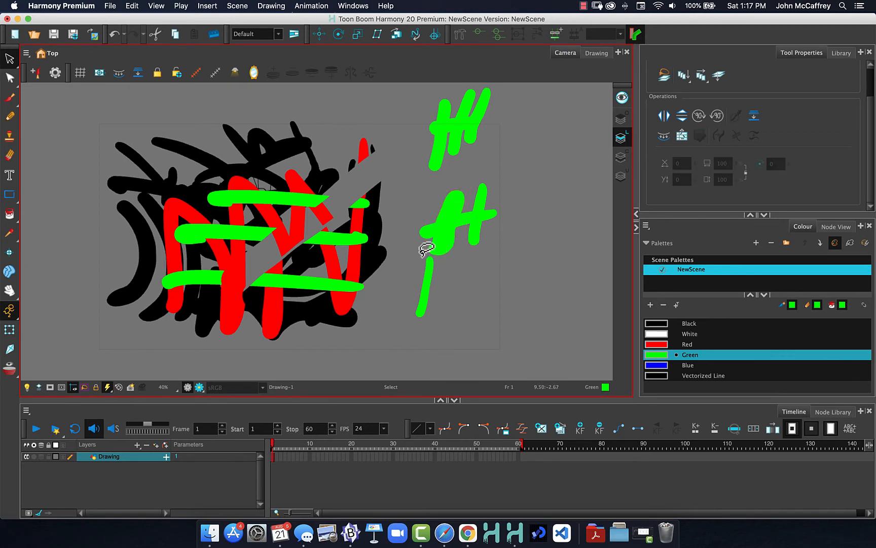
left_click(426, 284)
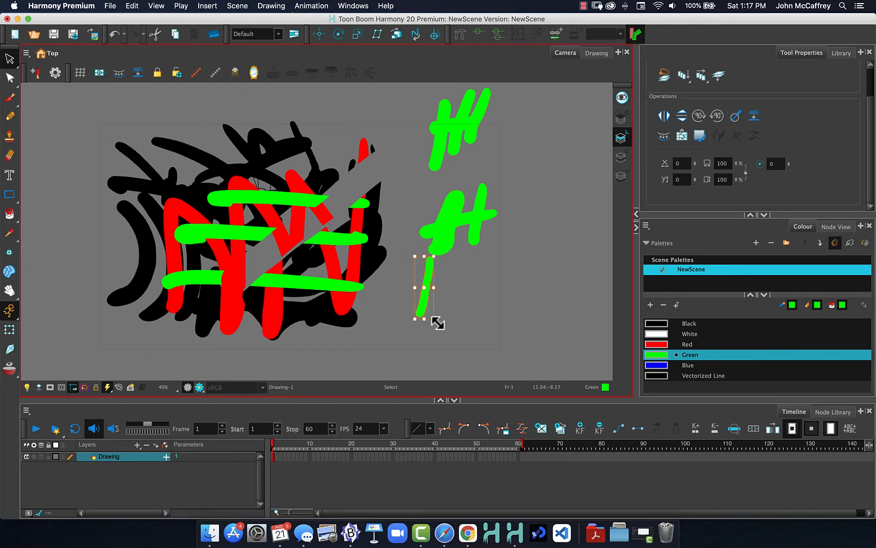
mouse_move(437, 324)
left_mouse_down()
mouse_move(498, 279)
mouse_move(509, 235)
mouse_move(503, 226)
left_mouse_up()
left_click(482, 292)
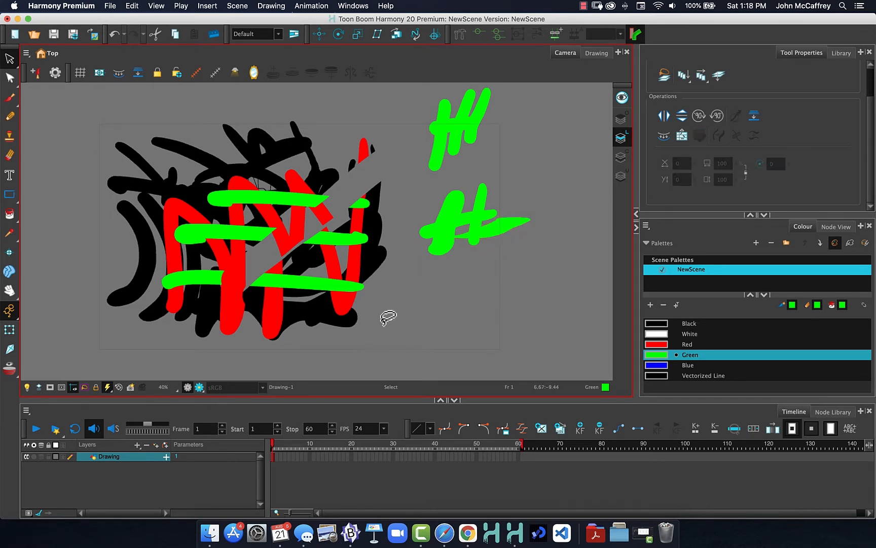
Lasso-select the lower green stroke group, flatten it, and move it slightly down as a single shape.
mouse_move(432, 194)
left_mouse_down()
mouse_move(413, 227)
mouse_move(428, 201)
left_mouse_up()
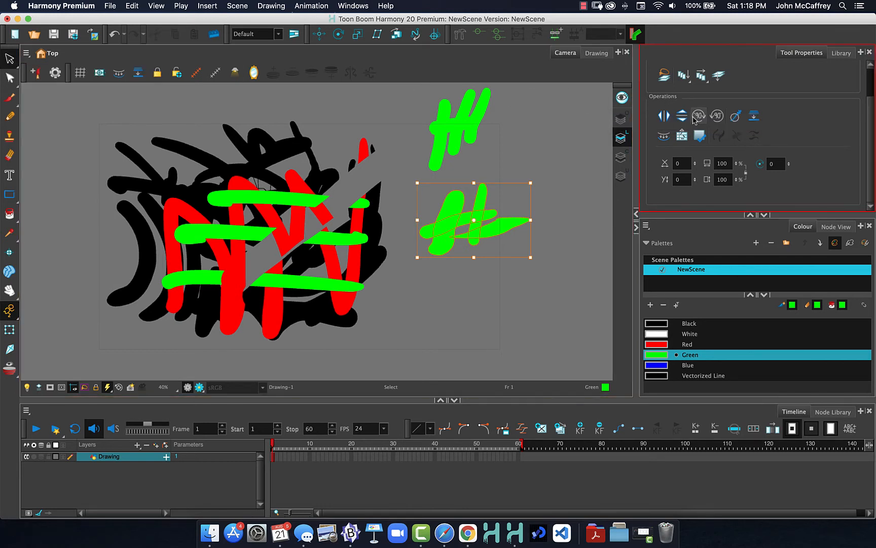
left_click(755, 116)
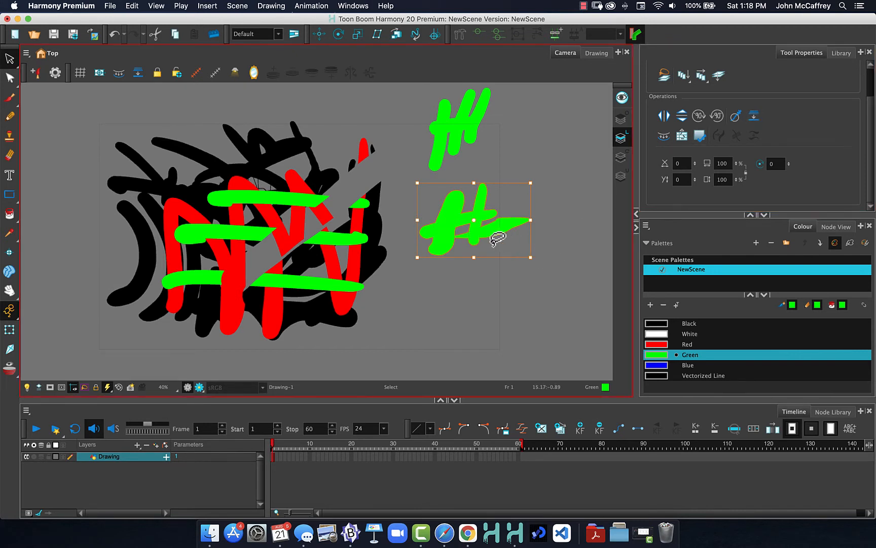
left_click_drag(448, 237, 444, 260)
left_click(446, 249)
left_click(450, 230)
left_click(429, 314)
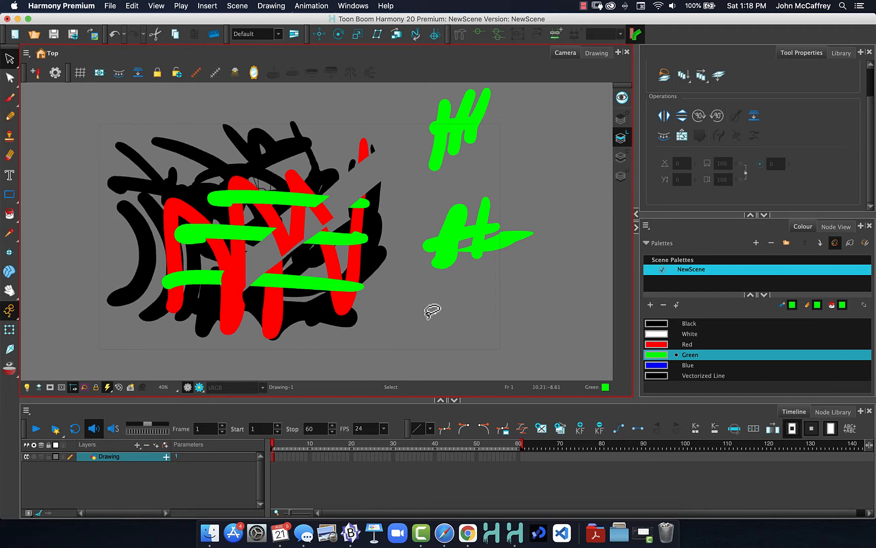
Flip the flattened lower green group vertically and horizontally, and briefly select the upper green group for comparison.
mouse_move(433, 311)
left_mouse_down()
mouse_move(542, 270)
mouse_move(434, 198)
mouse_move(419, 232)
left_mouse_up()
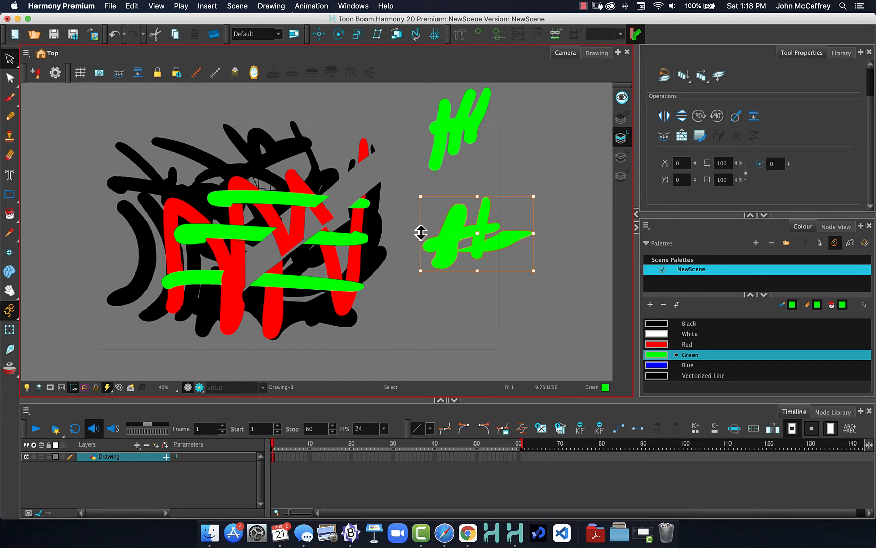
left_click(683, 116)
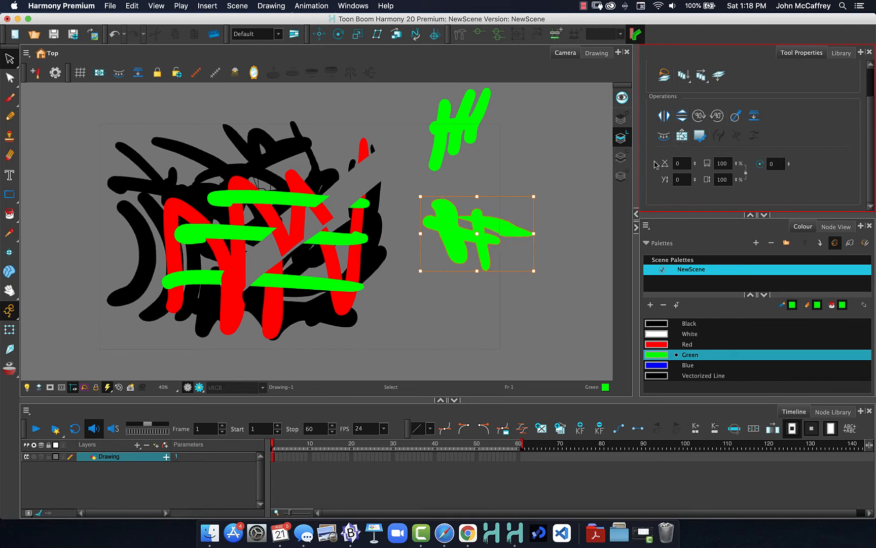
left_click(664, 115)
left_click(447, 282)
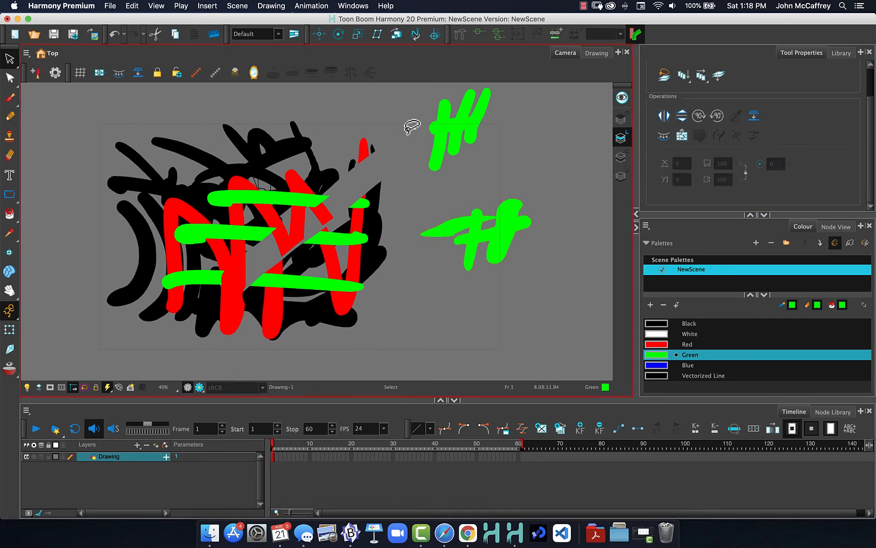
mouse_move(412, 105)
left_mouse_down()
mouse_move(520, 106)
mouse_move(406, 157)
left_mouse_up()
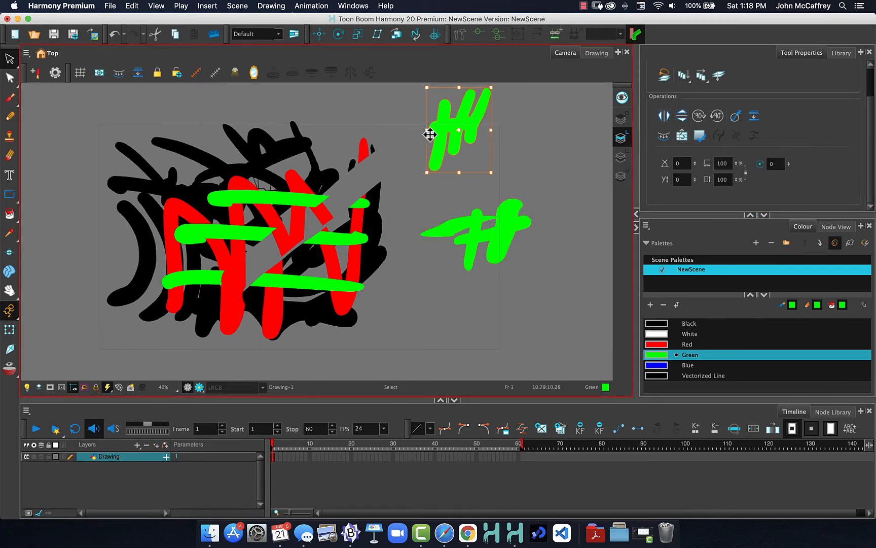
left_click(435, 297)
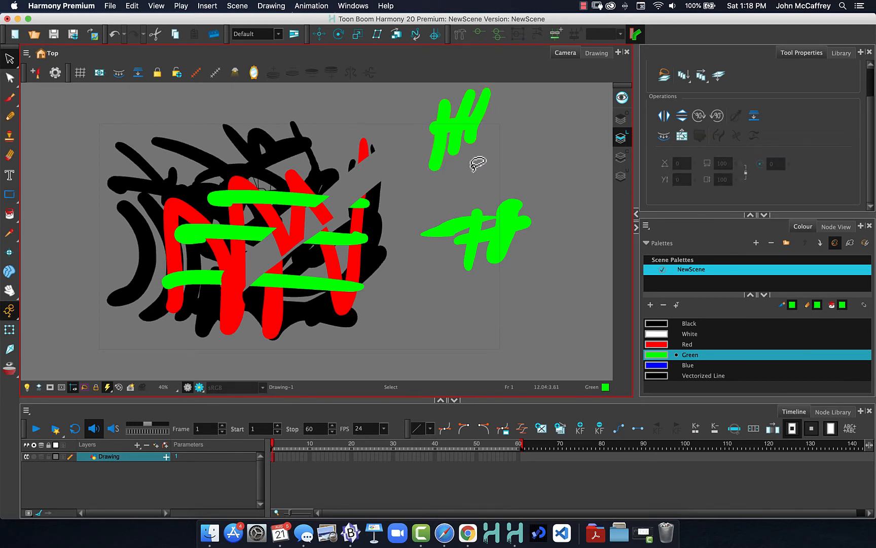
Undo the flips, the move and the flattening of the lower green group.
key("super+z")
key("super+z")
key("super+z")
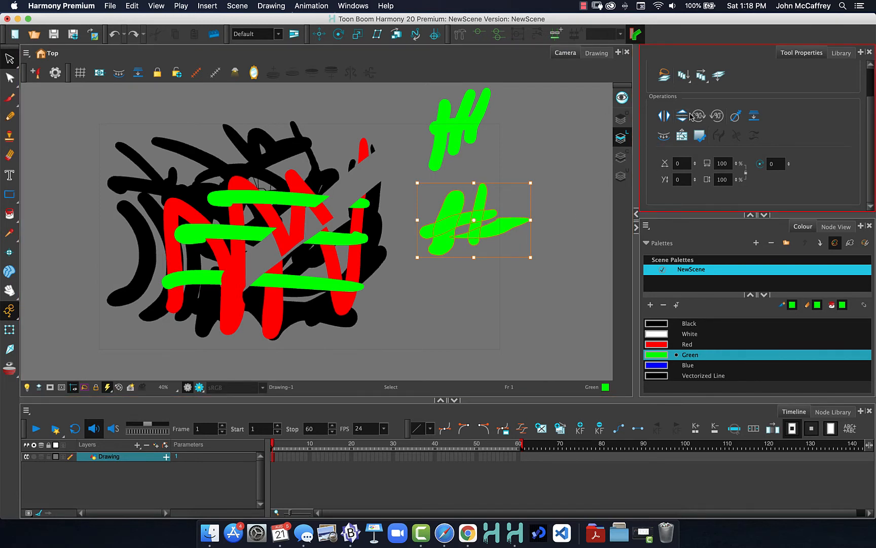
Flip the unflattened lower green group horizontally, and flip only its two upright strokes vertically.
left_click(664, 116)
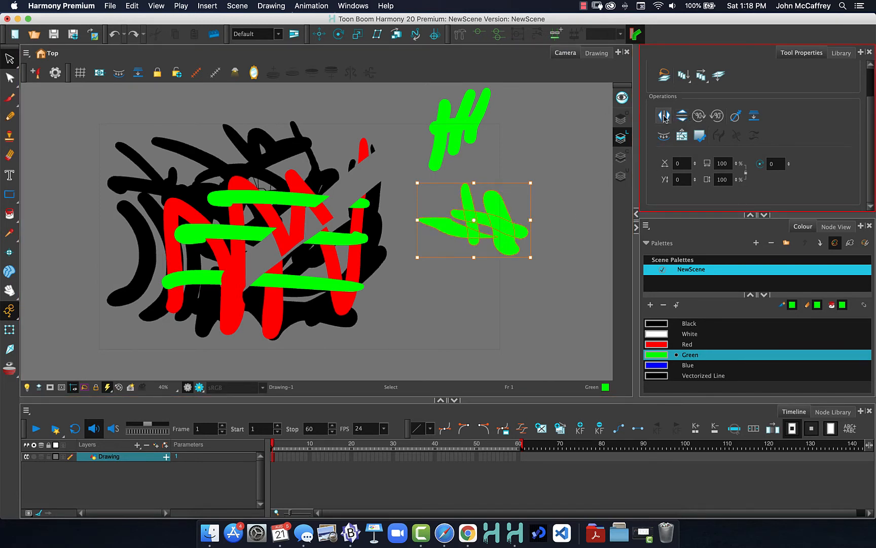
left_click(563, 190)
left_click_drag(554, 195, 445, 198)
left_click(681, 116)
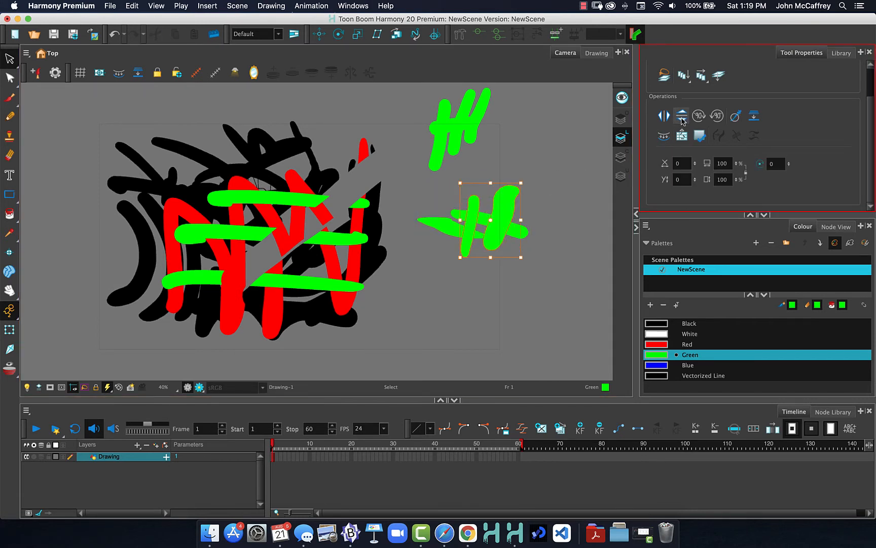
left_click(521, 271)
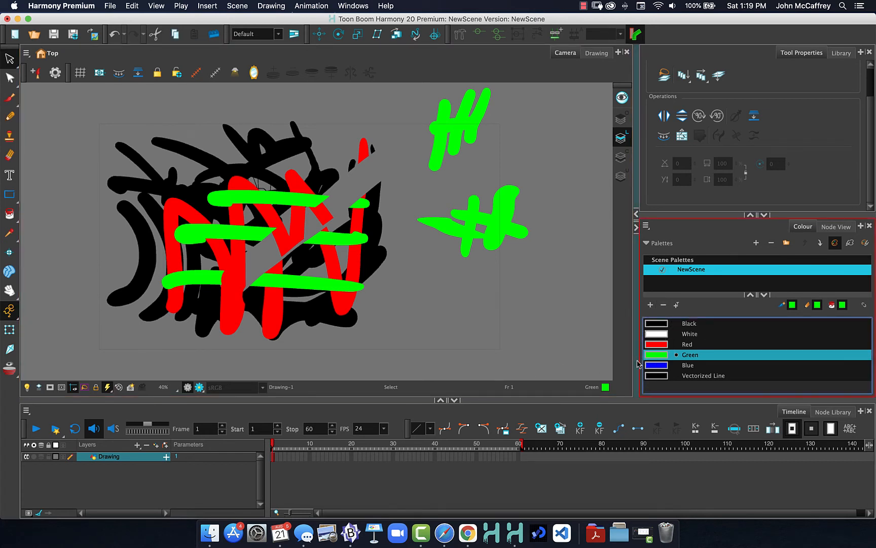
Add a new colour swatch to the NewScene palette and set it to a magenta pink, about R 231, G 42, B 193.
left_click(651, 306)
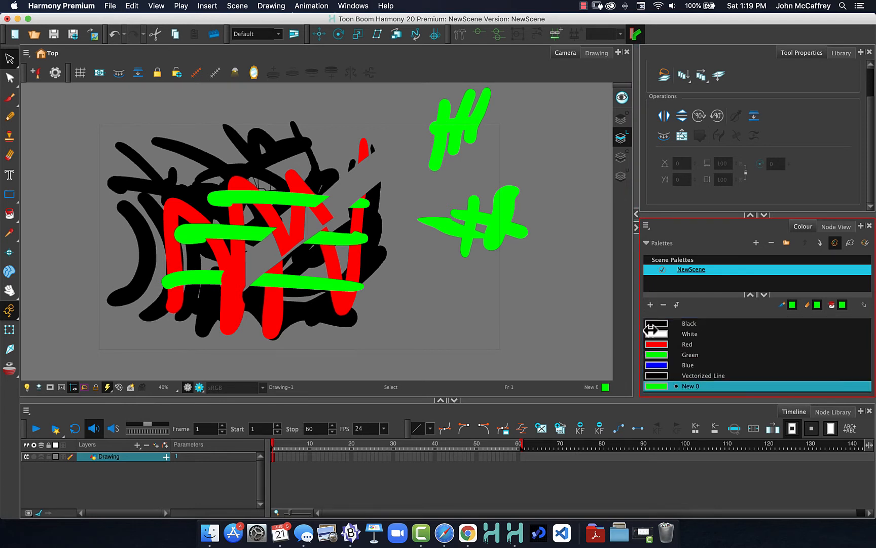
double_click(660, 387)
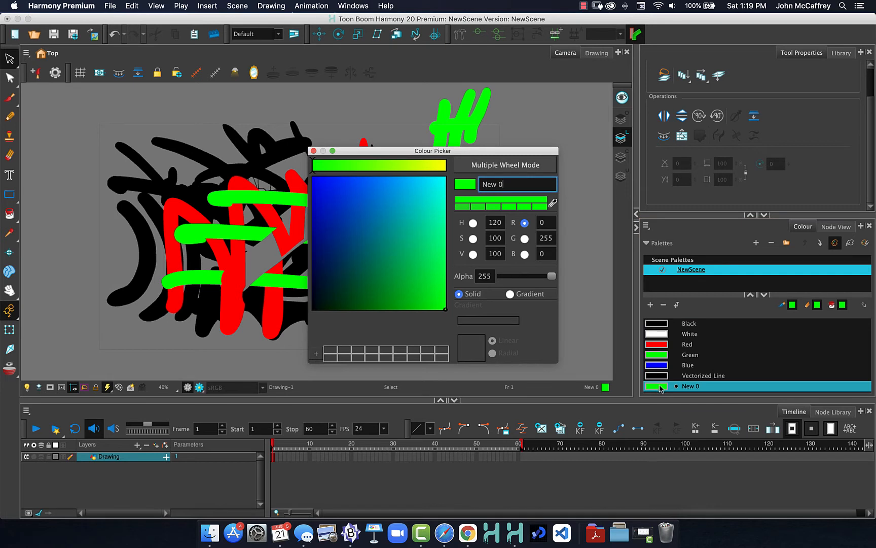
left_click(394, 197)
left_click_drag(396, 165, 433, 165)
left_click_drag(412, 199, 335, 208)
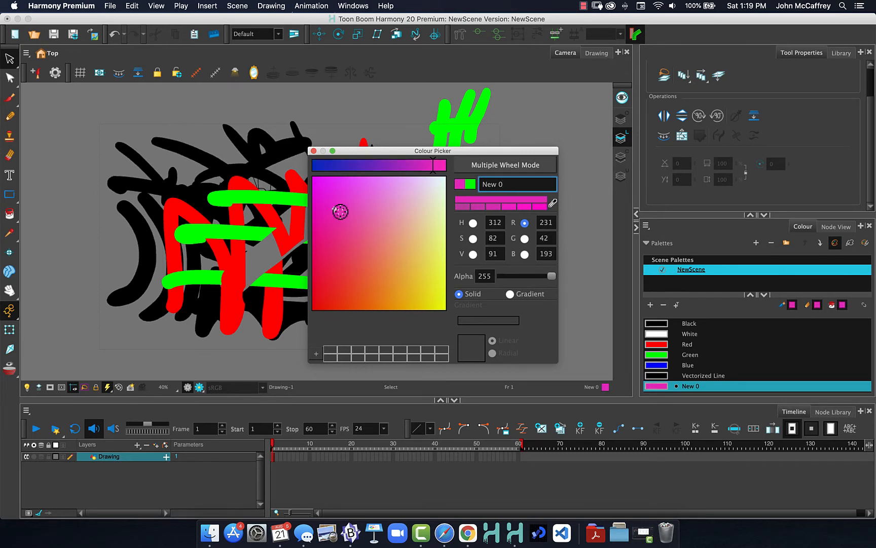
Rename the new colour swatch as pink and close the colour picker.
left_click(514, 187)
left_click_drag(504, 184, 482, 184)
type("p")
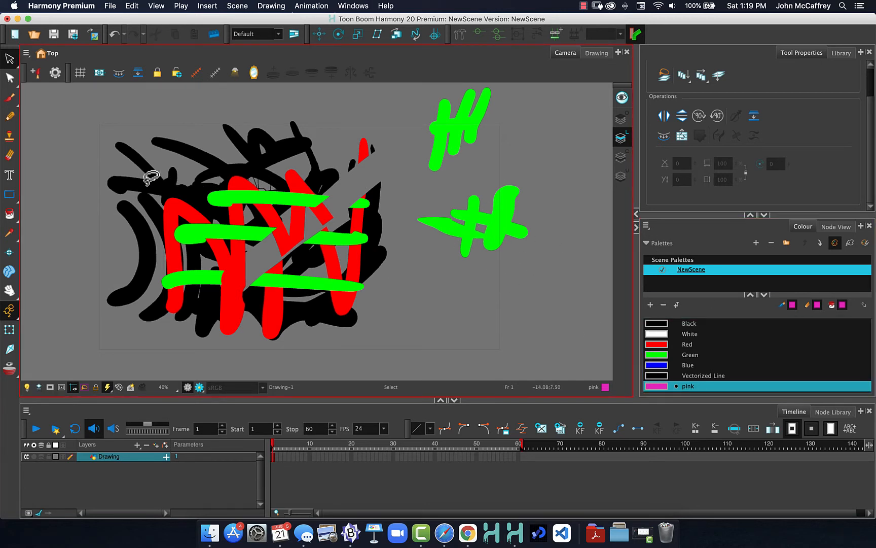
Recolour the three horizontal green strokes on the artwork's left half with pink using the Paint tool.
left_click(236, 194)
left_click(307, 195)
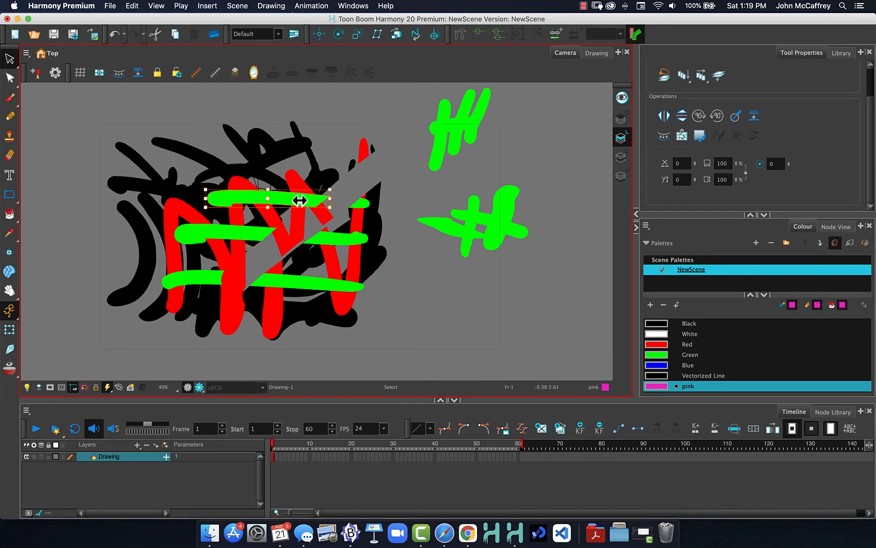
left_click(219, 232, "shift")
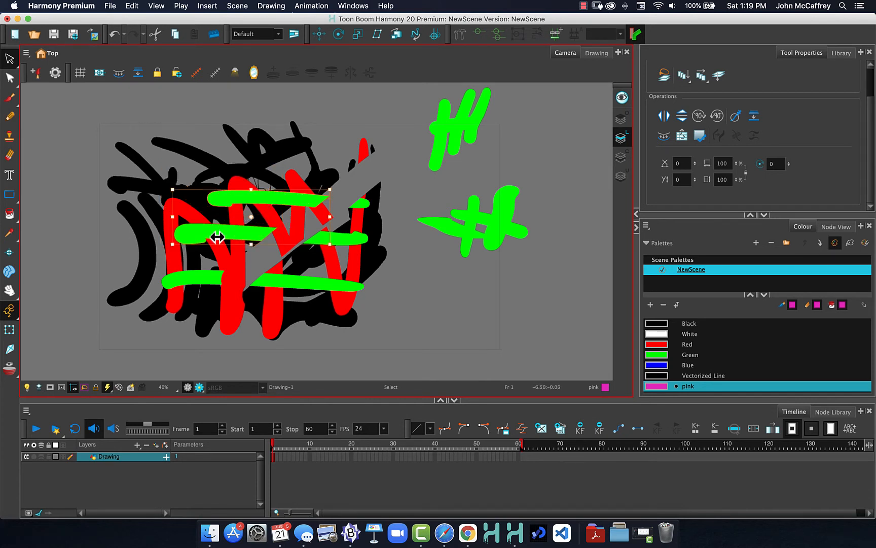
left_click(203, 278, "shift")
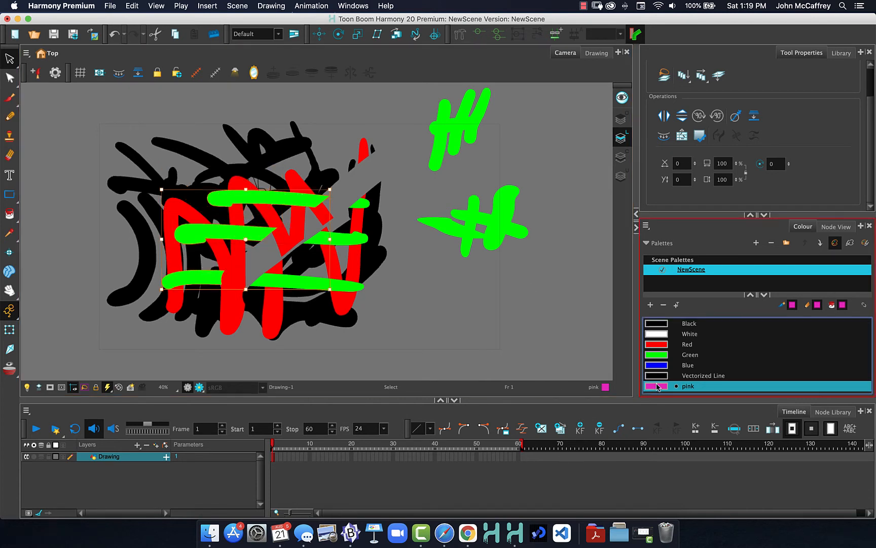
left_click(9, 214)
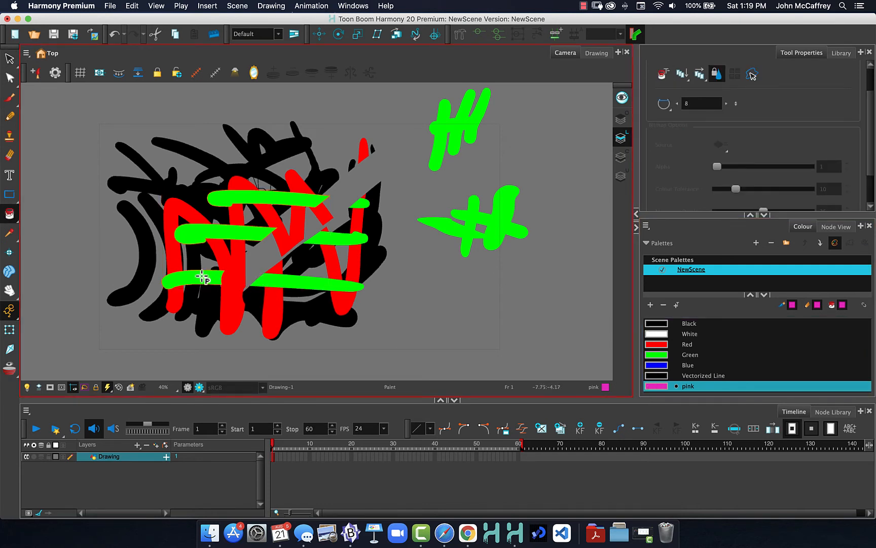
left_click(202, 276)
left_click(217, 233)
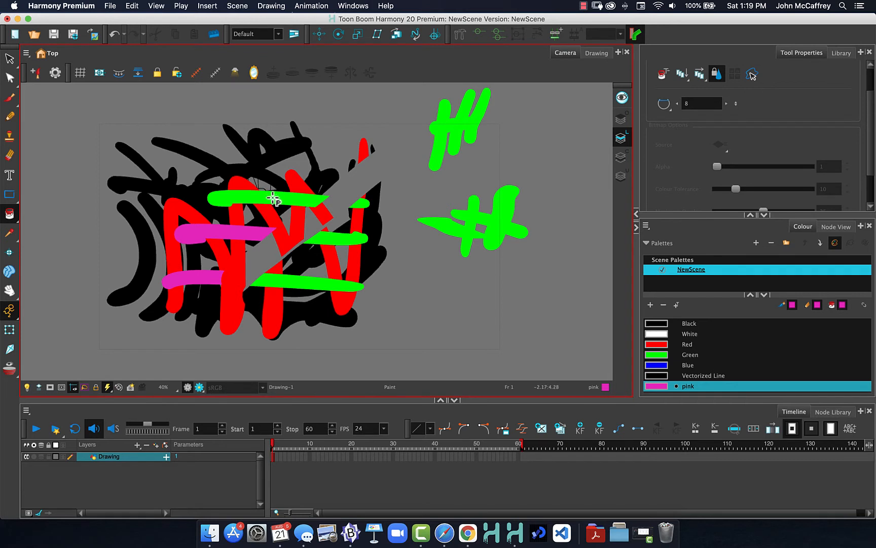
left_click(273, 195)
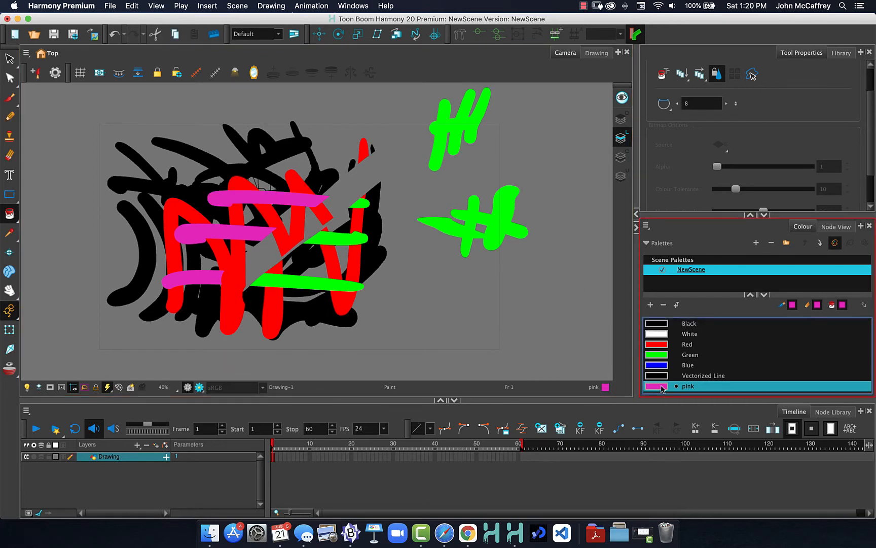
Edit the pink swatch, trying yellow tones before setting it to a deeper pink of R 231, G 27, B 149.
double_click(660, 387)
left_click(409, 264)
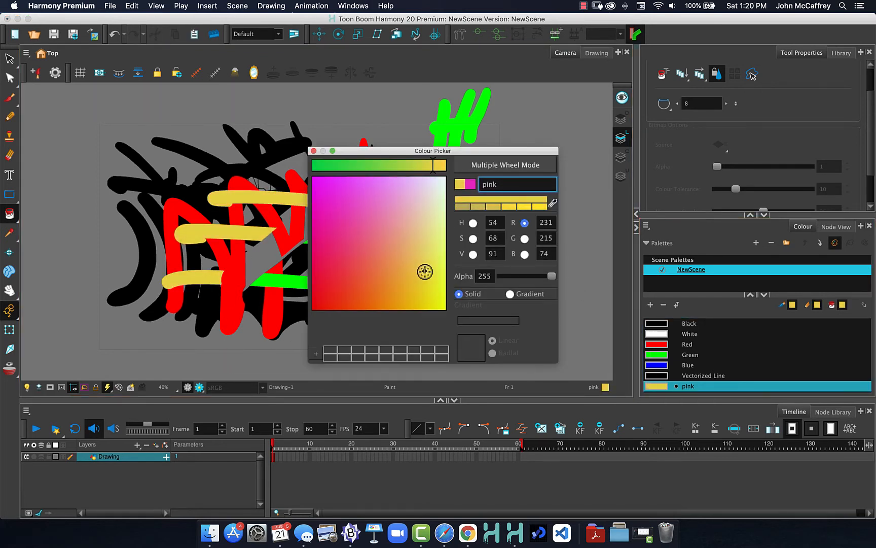
mouse_move(425, 271)
left_mouse_down()
mouse_move(440, 217)
mouse_move(426, 201)
mouse_move(364, 190)
mouse_move(319, 236)
mouse_move(326, 231)
left_mouse_up()
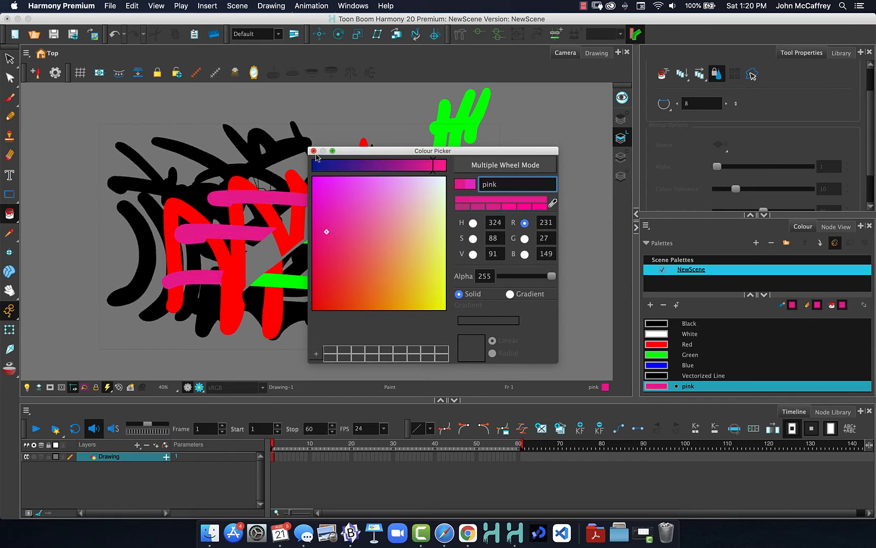
left_click(314, 151)
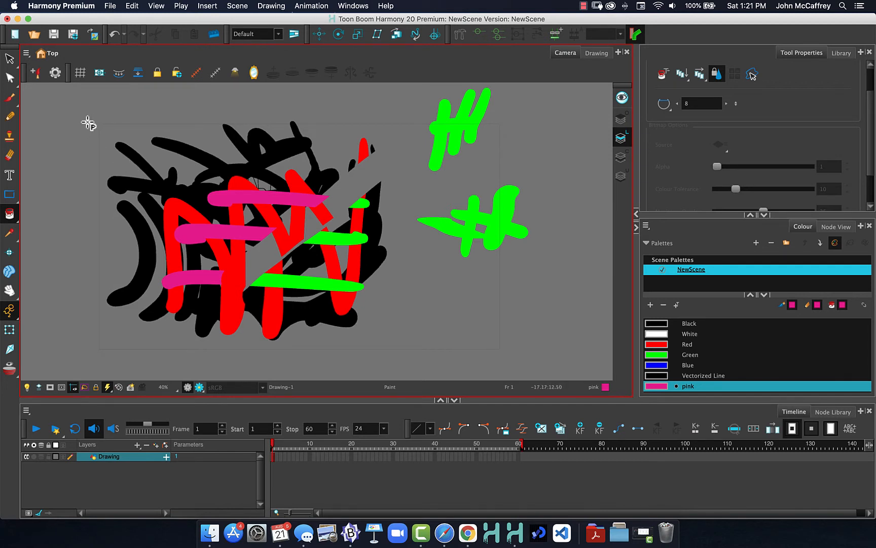
Repaint all the artwork pink with the Paint tool and delete the whole artwork from the drawing.
mouse_move(80, 114)
left_mouse_down()
mouse_move(384, 98)
mouse_move(520, 148)
mouse_move(545, 198)
mouse_move(475, 277)
mouse_move(213, 343)
mouse_move(107, 349)
mouse_move(55, 285)
mouse_move(60, 110)
left_mouse_up()
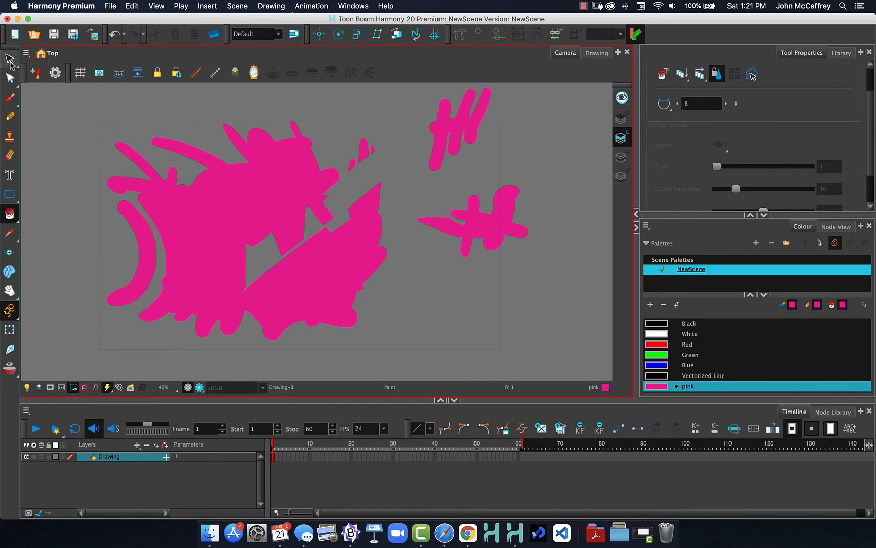
left_click(9, 60)
mouse_move(95, 120)
left_mouse_down()
mouse_move(248, 113)
mouse_move(475, 124)
mouse_move(540, 190)
mouse_move(407, 307)
mouse_move(198, 283)
mouse_move(109, 212)
mouse_move(114, 136)
mouse_move(96, 124)
left_mouse_up()
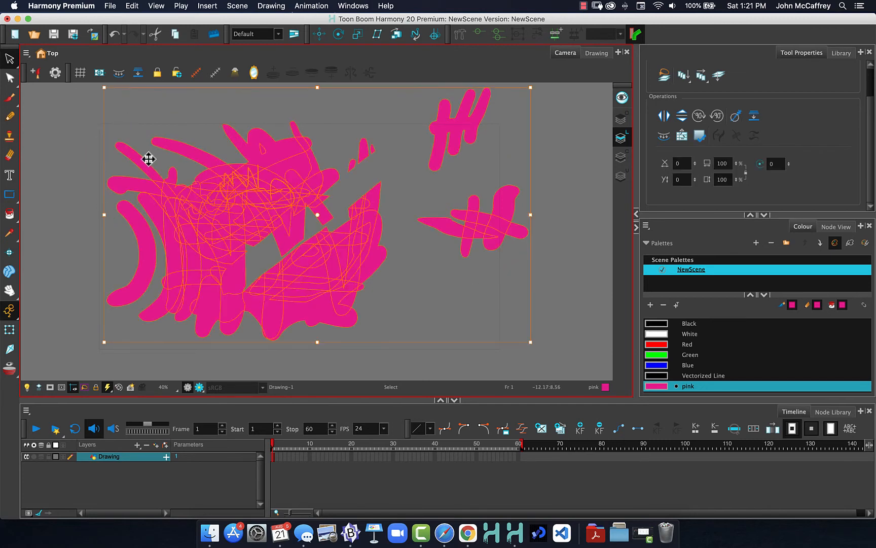
key("Delete")
left_click_drag(190, 229, 166, 224)
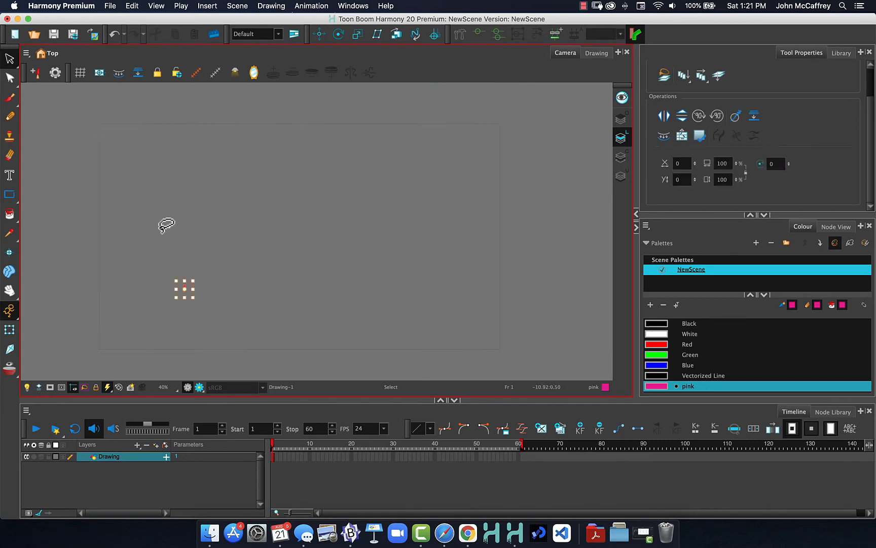
left_click(184, 230)
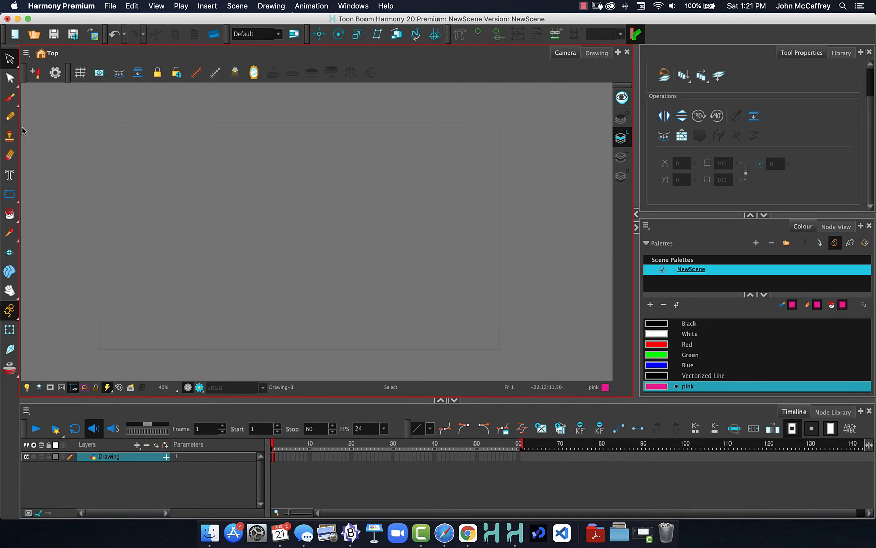
Set the Pencil's maximum size to 80.2 and sketch an angular pink shape of straight lines across the camera frame.
left_click(10, 117)
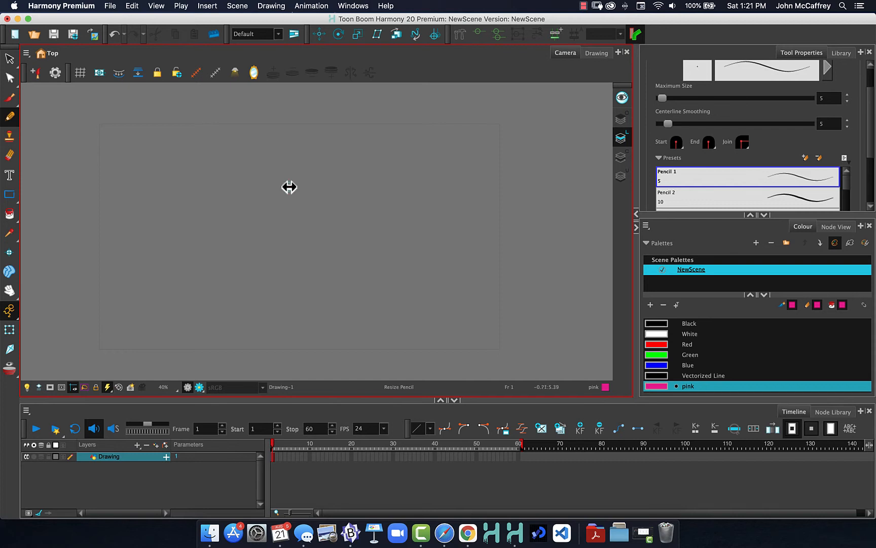
mouse_move(290, 186)
left_mouse_down()
mouse_move(376, 171)
mouse_move(369, 242)
mouse_move(378, 240)
mouse_move(287, 236)
mouse_move(294, 281)
mouse_move(233, 285)
mouse_move(233, 239)
mouse_move(267, 234)
mouse_move(266, 188)
mouse_move(198, 186)
left_mouse_up()
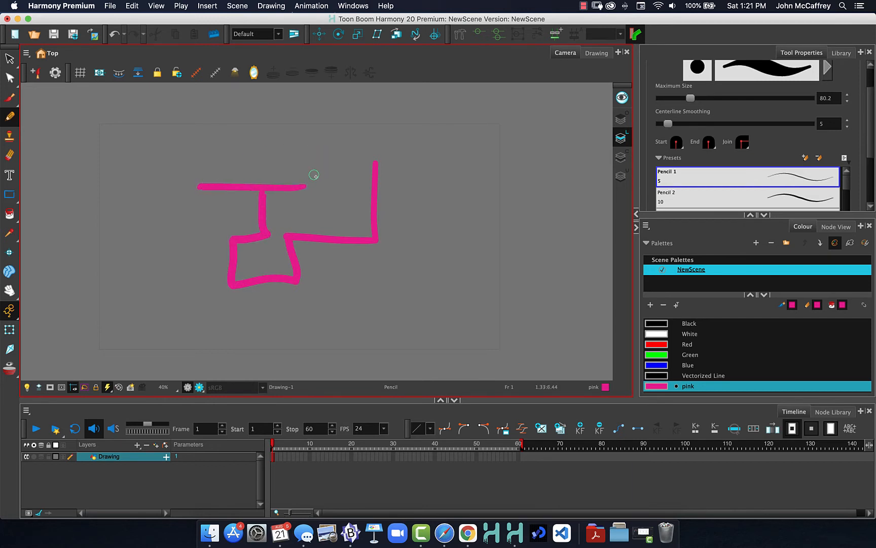
mouse_move(309, 145)
left_mouse_down()
mouse_move(310, 206)
mouse_move(294, 203)
mouse_move(287, 136)
mouse_move(375, 133)
left_mouse_up()
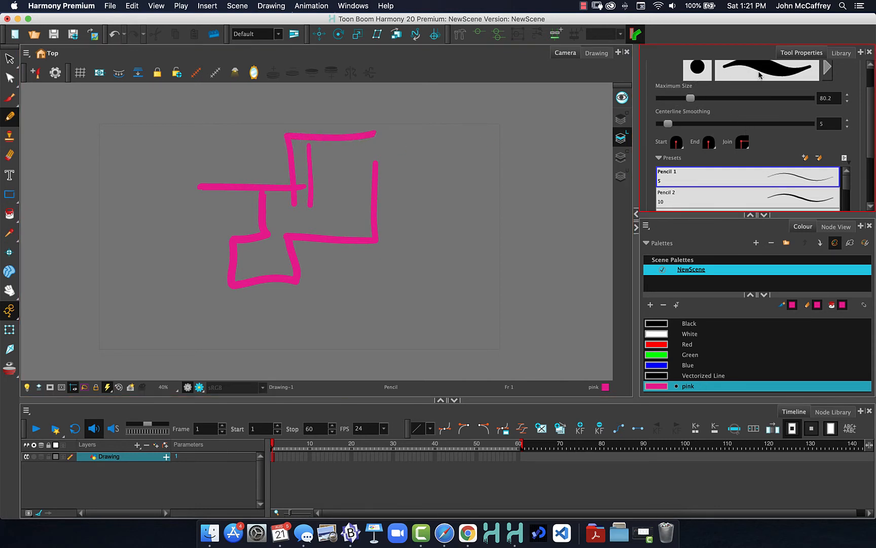
Draw a pencil curve beside the angular shape, raise Centerline Smoothing to 100 in the pencil properties, and draw three more curves for comparison.
left_click(827, 75)
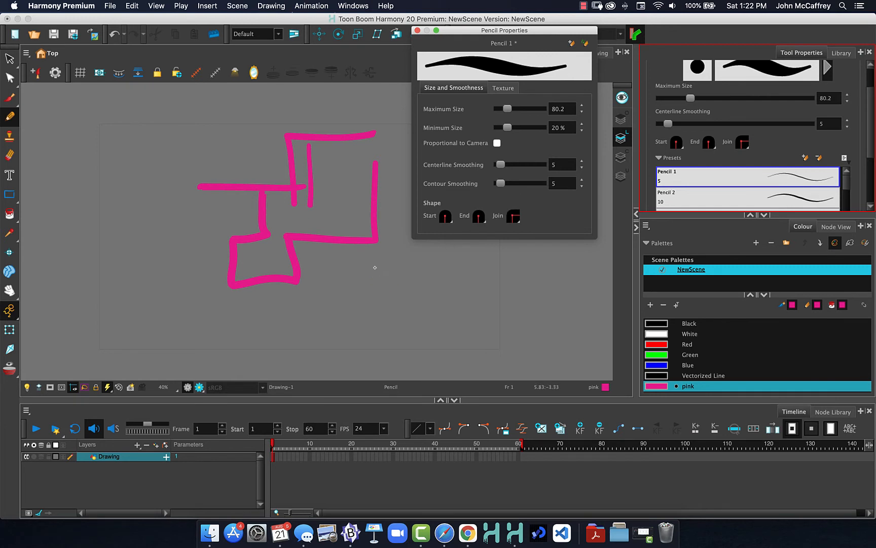
mouse_move(372, 267)
left_mouse_down()
mouse_move(395, 276)
mouse_move(404, 294)
mouse_move(392, 321)
mouse_move(350, 324)
left_mouse_up()
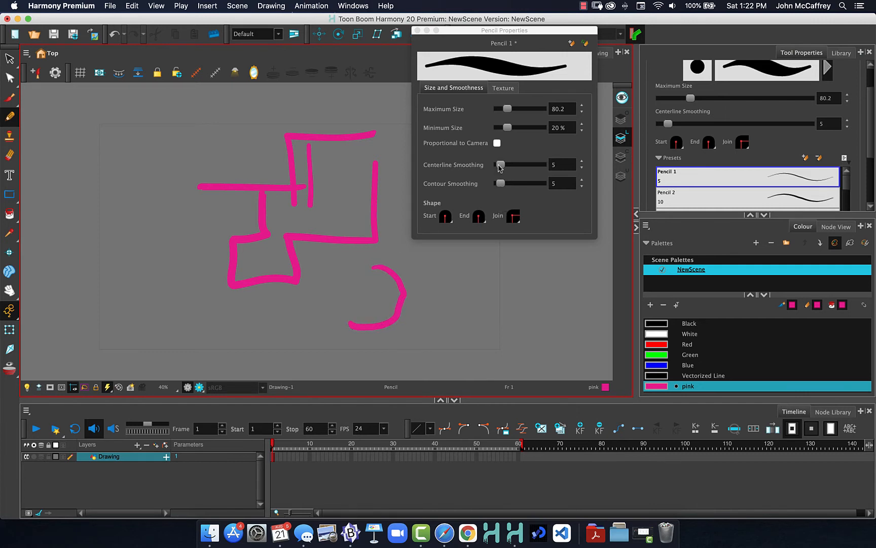
left_click_drag(499, 167, 542, 165)
mouse_move(443, 262)
left_mouse_down()
mouse_move(464, 275)
mouse_move(464, 292)
mouse_move(425, 303)
left_mouse_up()
mouse_move(477, 262)
left_mouse_down()
mouse_move(490, 278)
mouse_move(457, 318)
left_mouse_up()
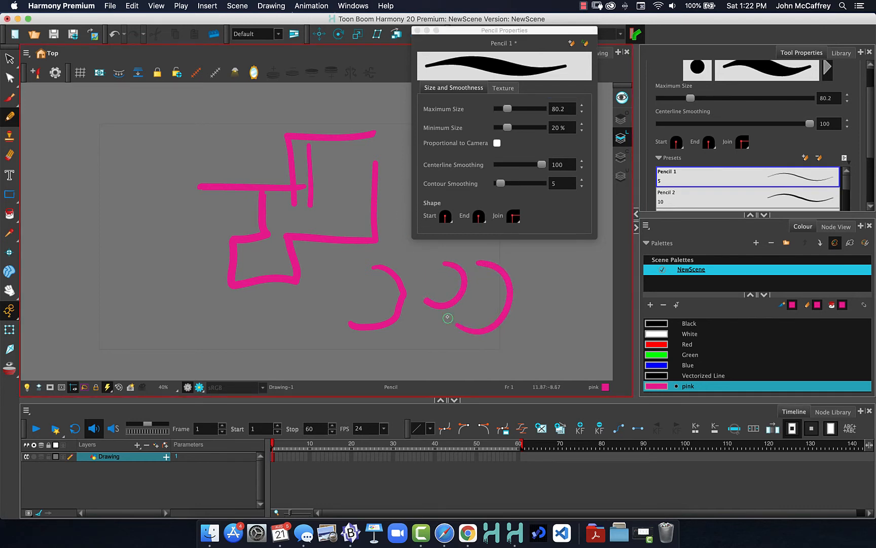
mouse_move(414, 259)
left_mouse_down()
mouse_move(425, 281)
mouse_move(443, 286)
left_mouse_up()
Set the pencil's Centerline Smoothing to 5 and draw several more curved, straight and wiggly pink strokes.
left_click_drag(517, 166, 503, 164)
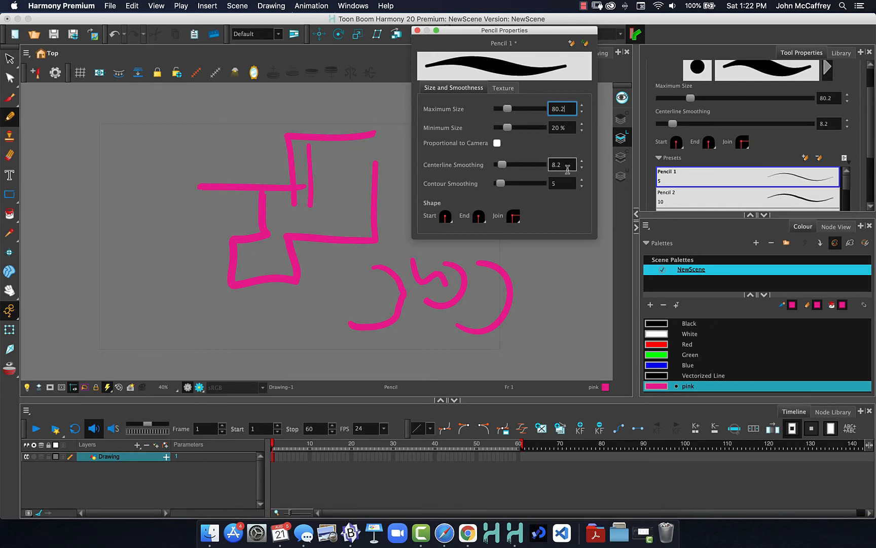
double_click(557, 164)
type("5")
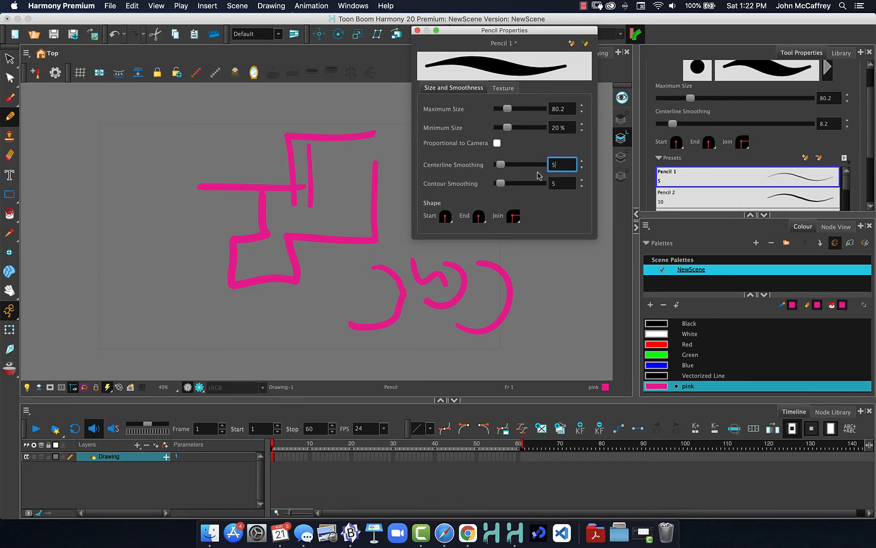
mouse_move(528, 278)
left_mouse_down()
mouse_move(556, 294)
mouse_move(535, 333)
left_mouse_up()
mouse_move(531, 299)
left_mouse_down()
mouse_move(504, 334)
mouse_move(441, 337)
left_mouse_up()
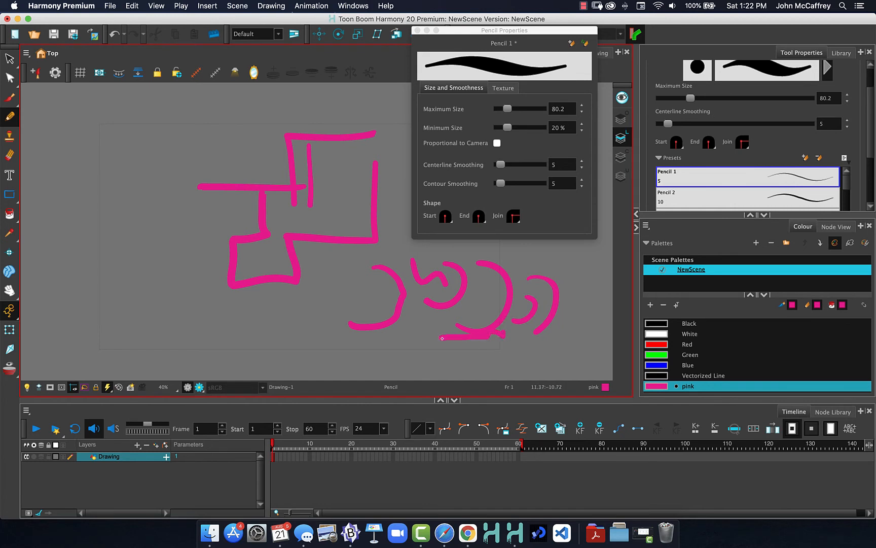
left_click_drag(501, 293, 344, 294)
left_click_drag(359, 252, 354, 309)
mouse_move(304, 277)
left_mouse_down()
mouse_move(322, 278)
mouse_move(337, 254)
mouse_move(319, 292)
mouse_move(304, 289)
left_mouse_up()
mouse_move(321, 233)
left_mouse_down()
mouse_move(344, 214)
mouse_move(361, 185)
mouse_move(337, 177)
mouse_move(338, 188)
mouse_move(295, 220)
left_mouse_up()
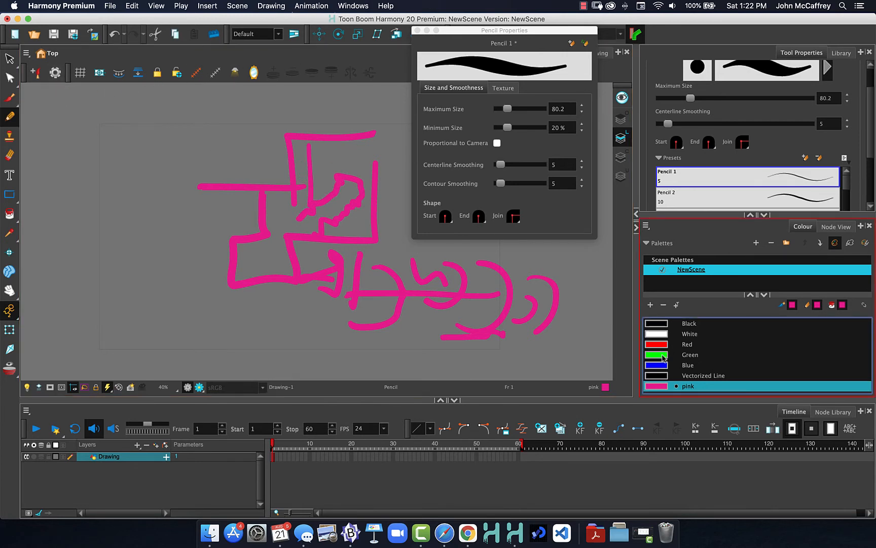
Make Black the current colour and delete all the pink pencil strokes from the drawing.
left_click(655, 325)
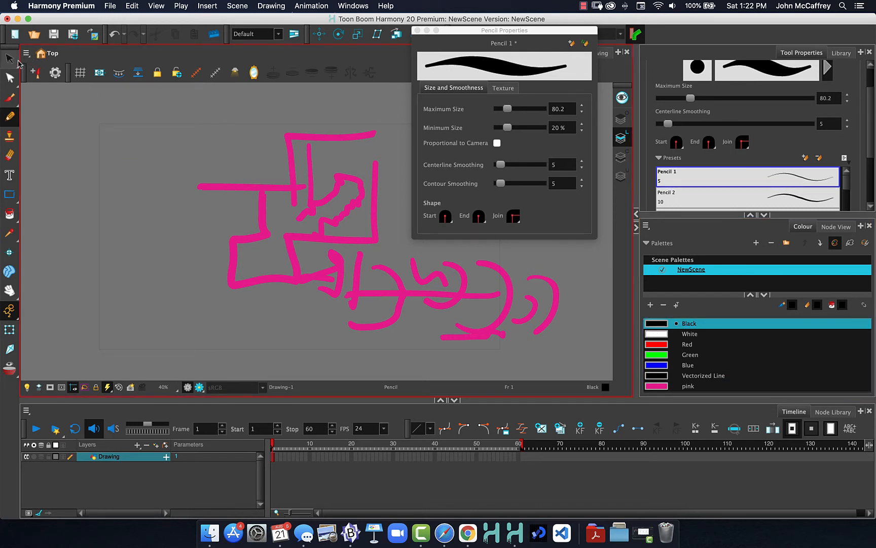
left_click(15, 59)
mouse_move(202, 138)
left_mouse_down()
mouse_move(218, 127)
mouse_move(537, 226)
mouse_move(426, 369)
mouse_move(191, 256)
left_mouse_up()
key("Delete")
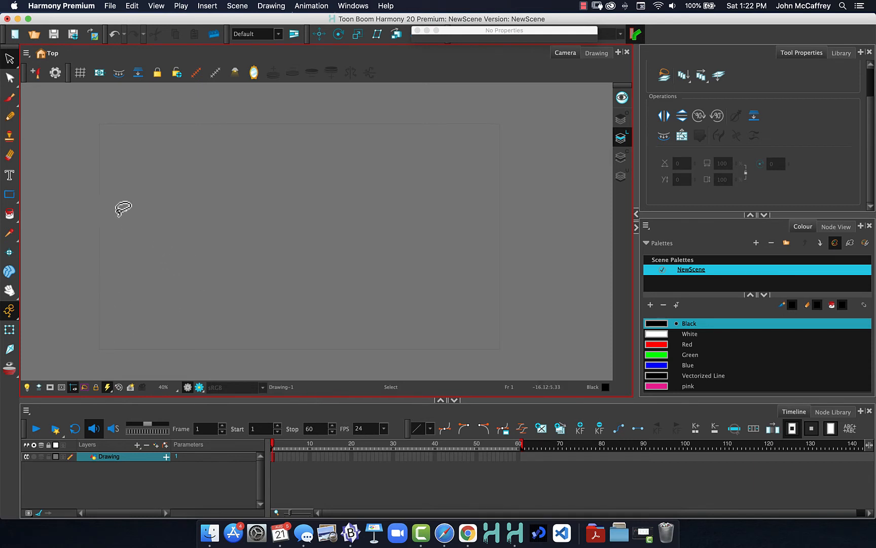
Close the brush properties window, reduce the Brush to a maximum size of 54.2, and draw a black circle in the frame's left part.
left_click(13, 103)
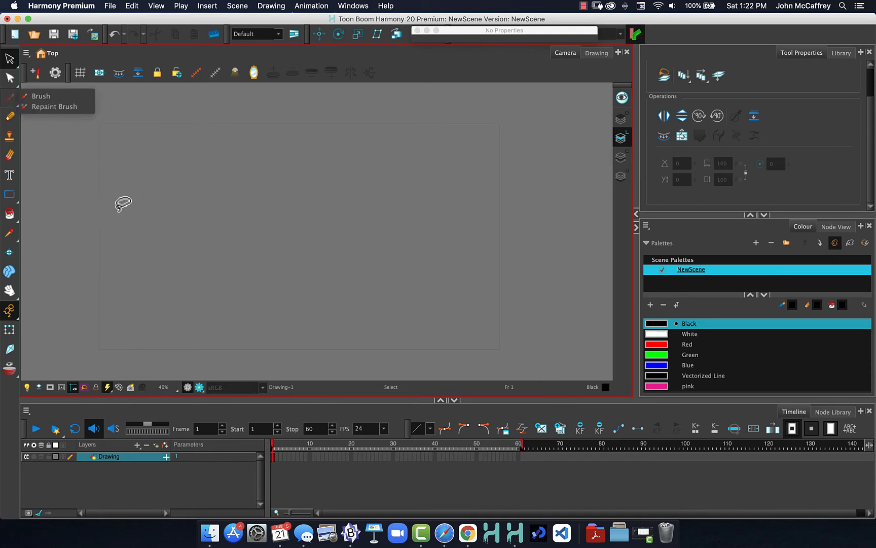
left_click(39, 96)
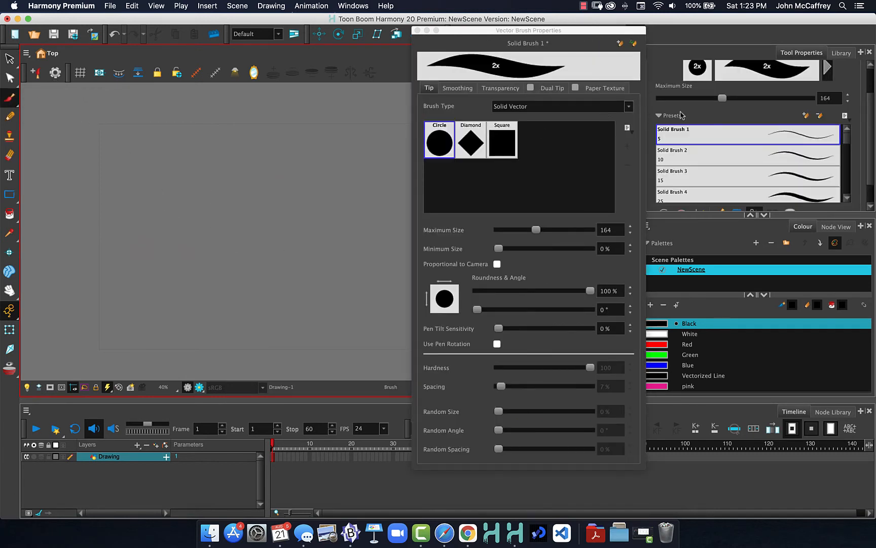
left_click(828, 72)
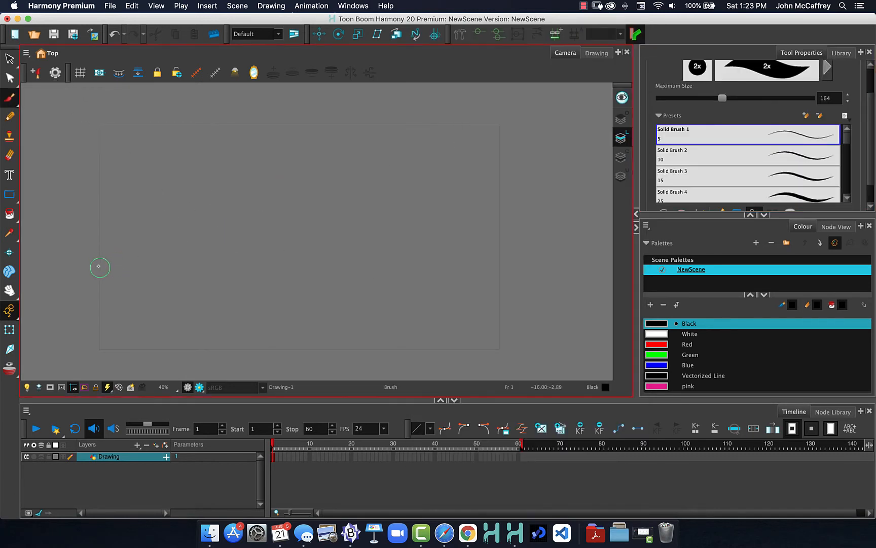
key("o")
mouse_move(137, 266)
left_mouse_down()
mouse_move(142, 227)
mouse_move(174, 244)
mouse_move(176, 262)
mouse_move(161, 278)
mouse_move(132, 280)
mouse_move(113, 250)
mouse_move(146, 225)
left_mouse_up()
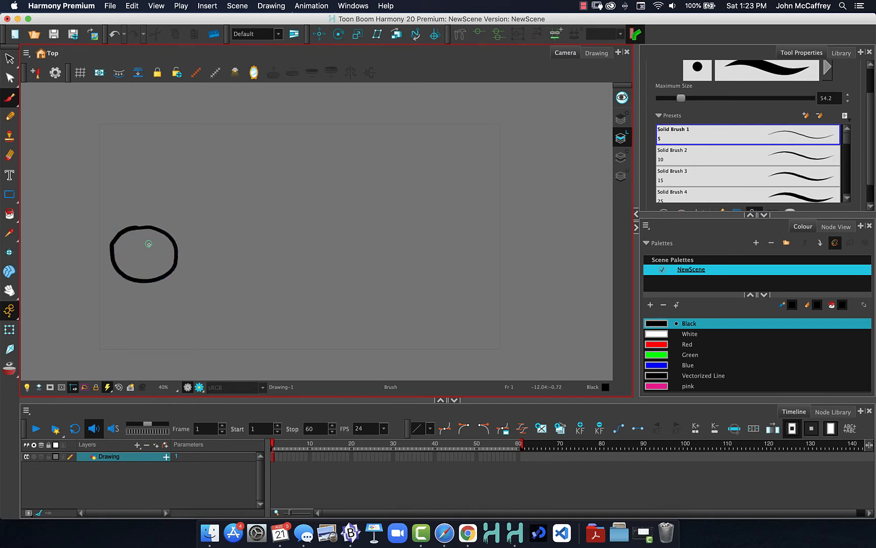
Preview the circle in Render View and return to the normal drawing view.
left_click(199, 388)
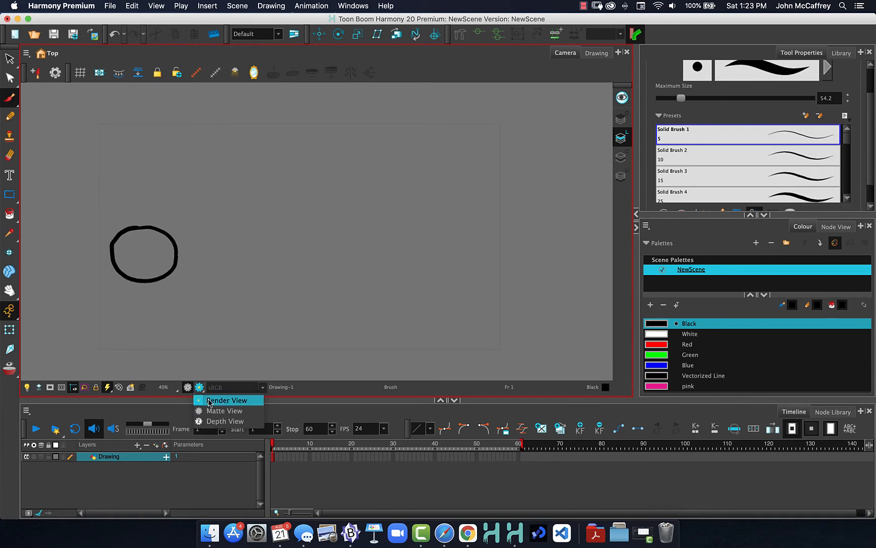
left_click(208, 400)
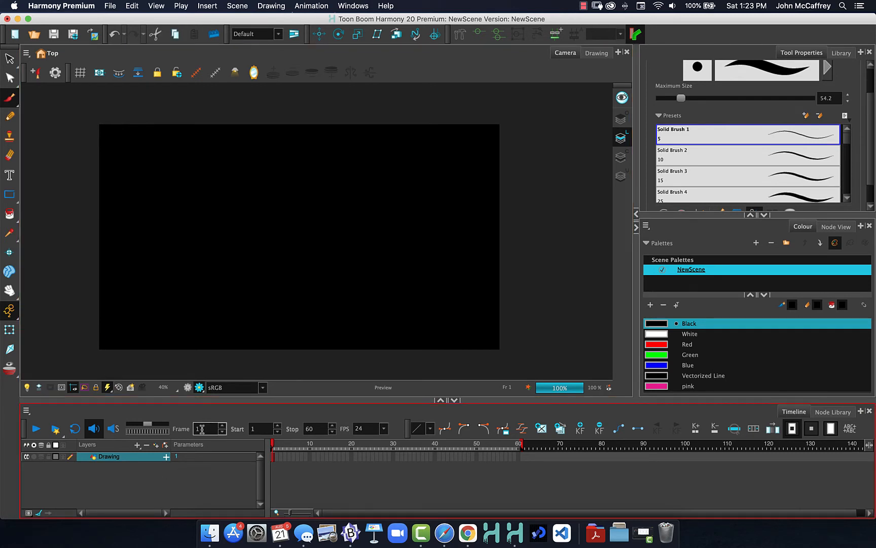
left_click(187, 389)
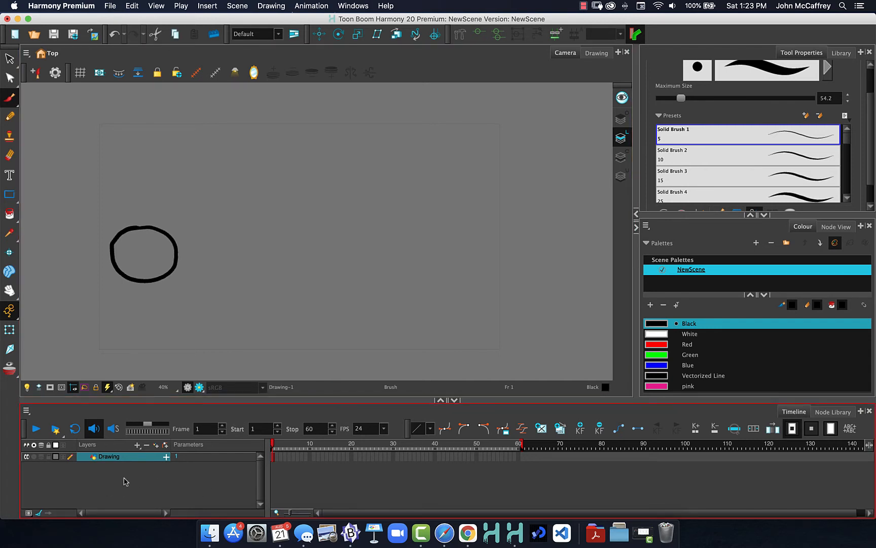
Add a Colour-Card layer and move the Drawing layer out of it so it sits above the card.
left_click(137, 446)
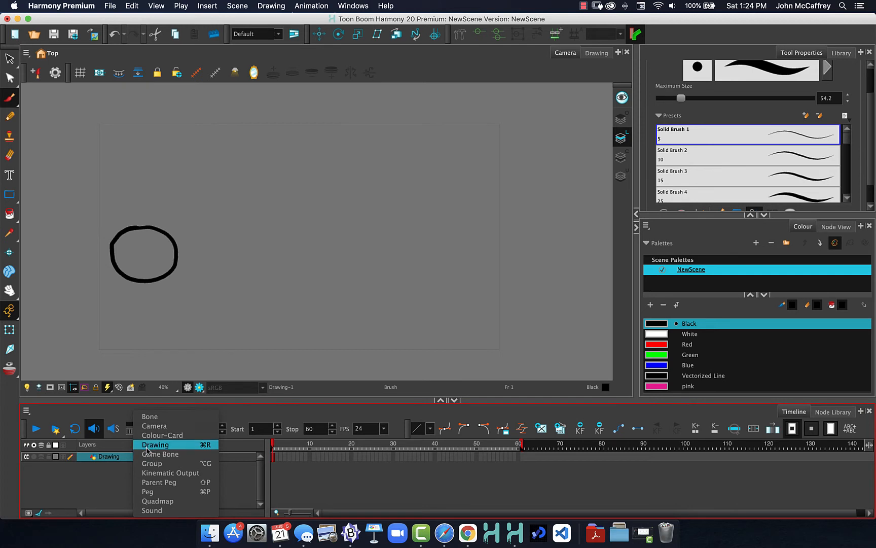
left_click(189, 437)
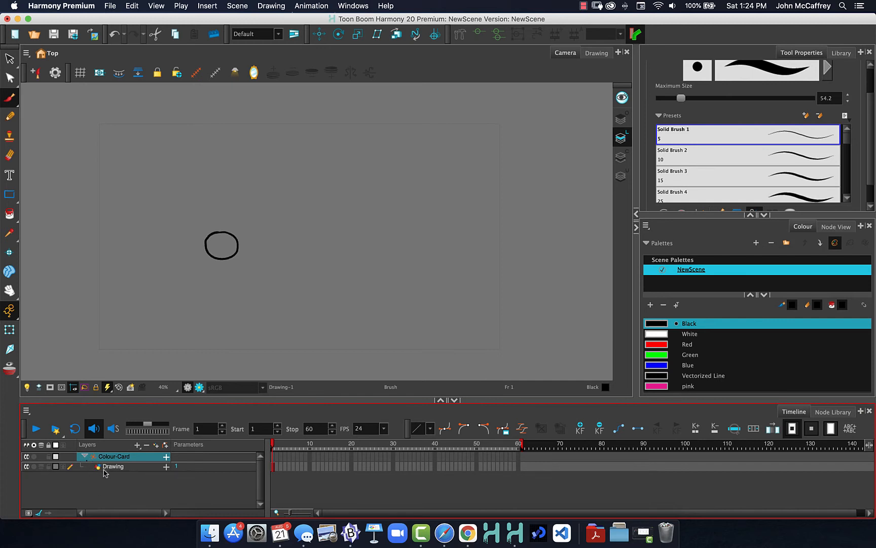
left_click_drag(100, 469, 101, 453)
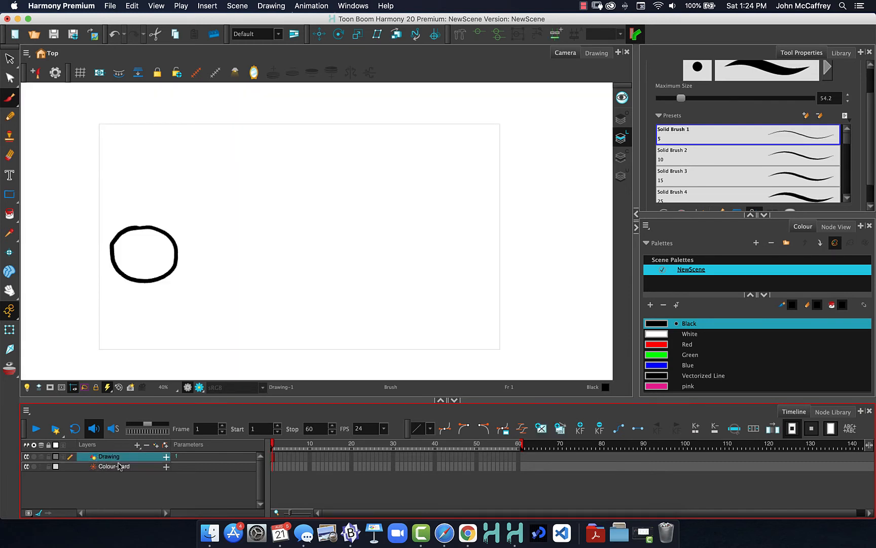
Undo the Drawing layer's move and the addition of the Colour-Card layer, leaving no layer selected.
key("super+z")
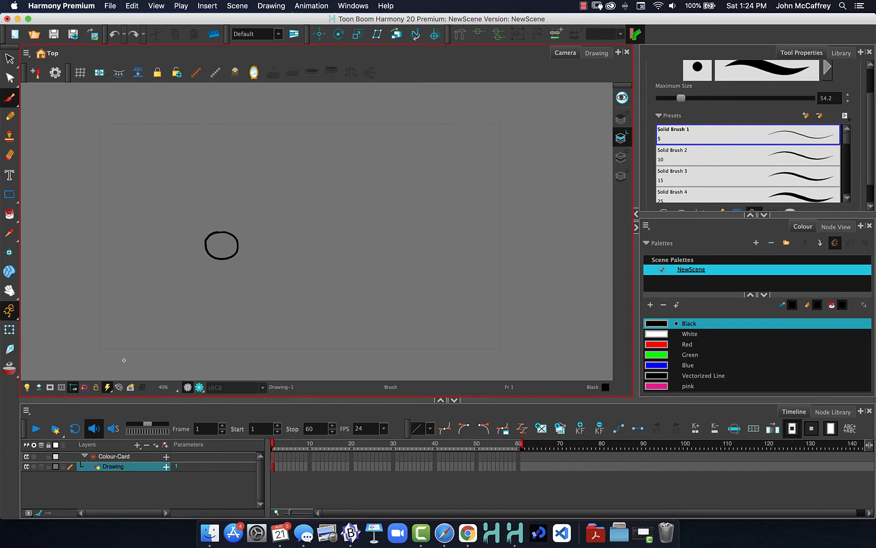
left_click(292, 479)
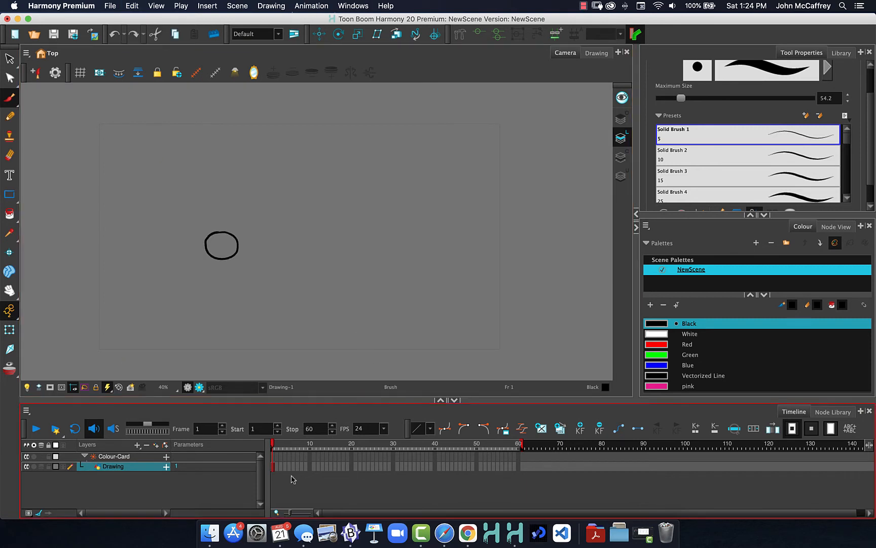
left_click(109, 490)
left_click(109, 468)
key("super+z")
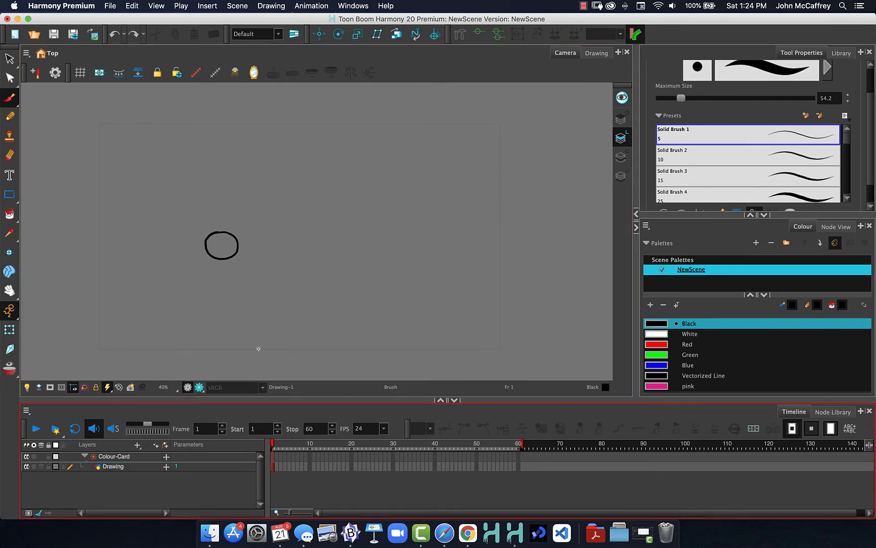
key("super+z")
key("super+z")
key("super+z")
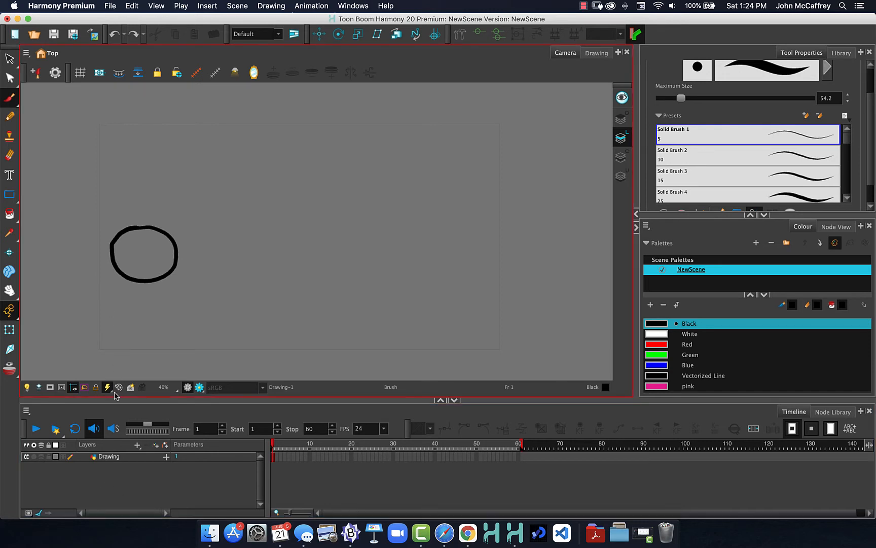
Add a Colour-Card layer beneath the Drawing layer and compare the view with each layer selected.
left_click(137, 450)
left_click(143, 437)
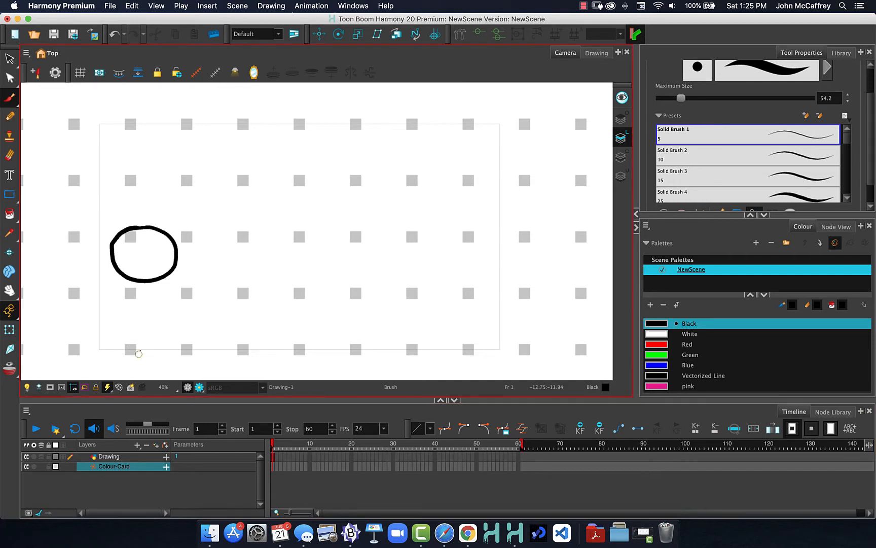
left_click(119, 456)
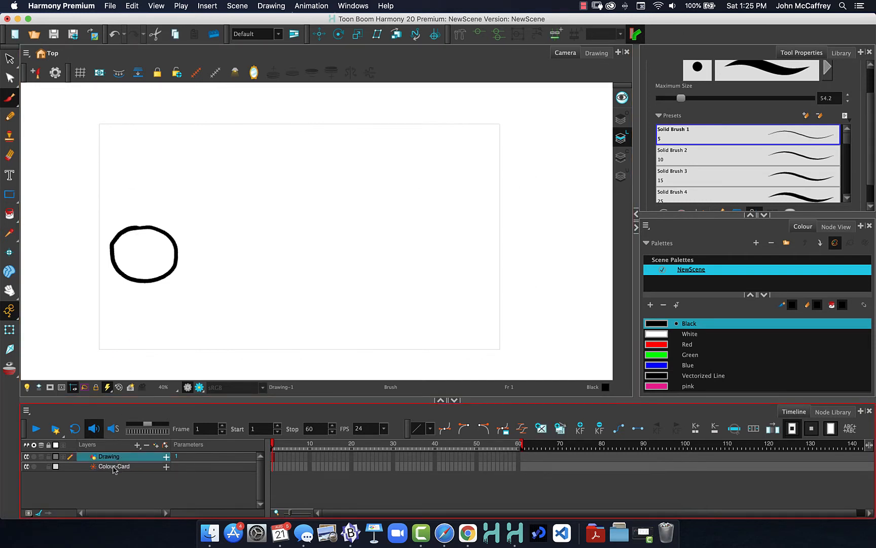
left_click(112, 466)
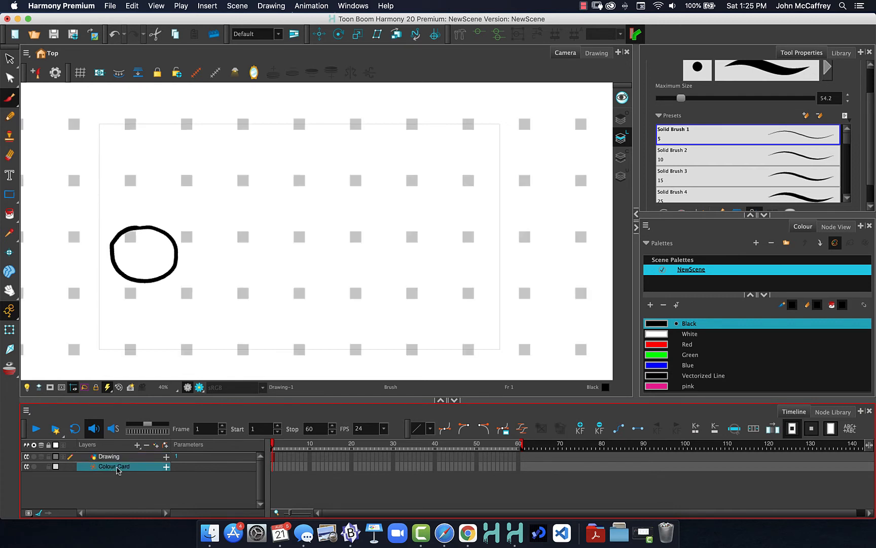
Preview the circle over the colour card in Render View and return to the normal drawing view.
left_click(200, 388)
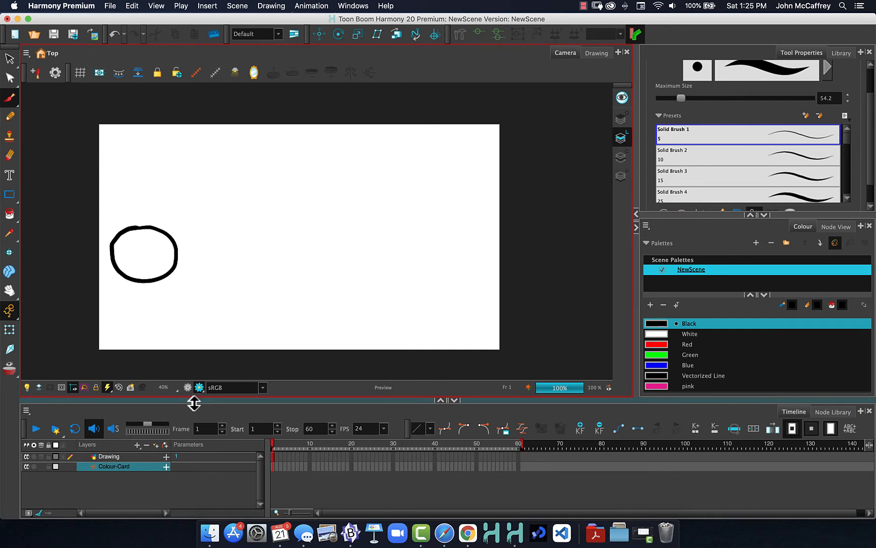
left_click(192, 406)
left_click(188, 395)
left_click(187, 388)
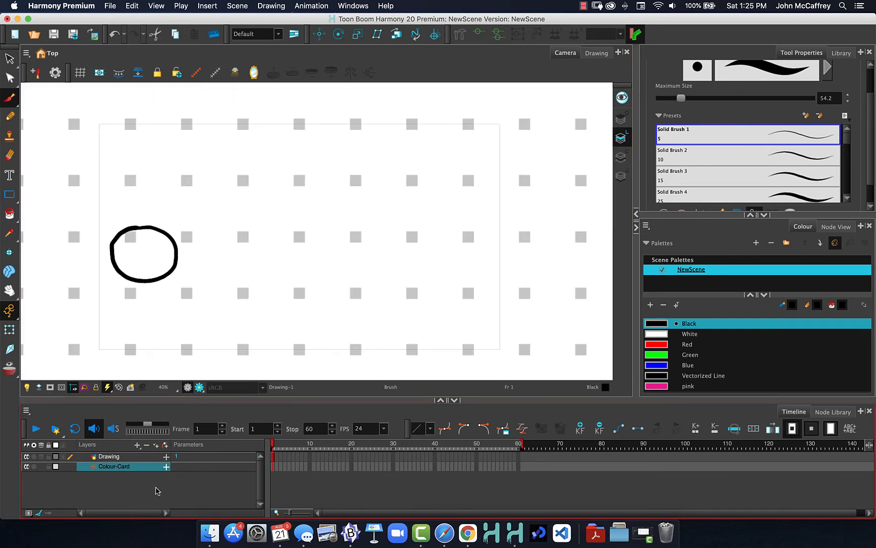
Recolour the Colour-Card layer light blue-violet (red 176, green 181, blue 250) and check the background in Render View.
double_click(94, 469)
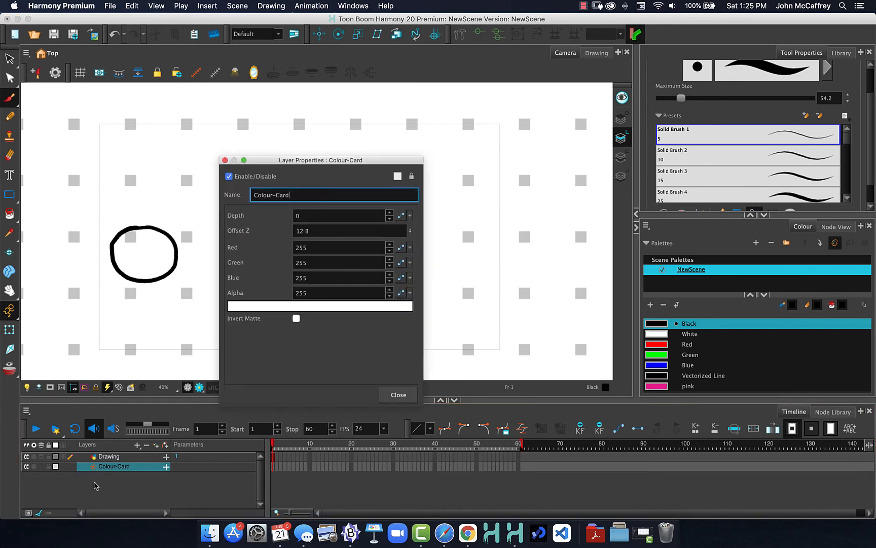
left_click(242, 307)
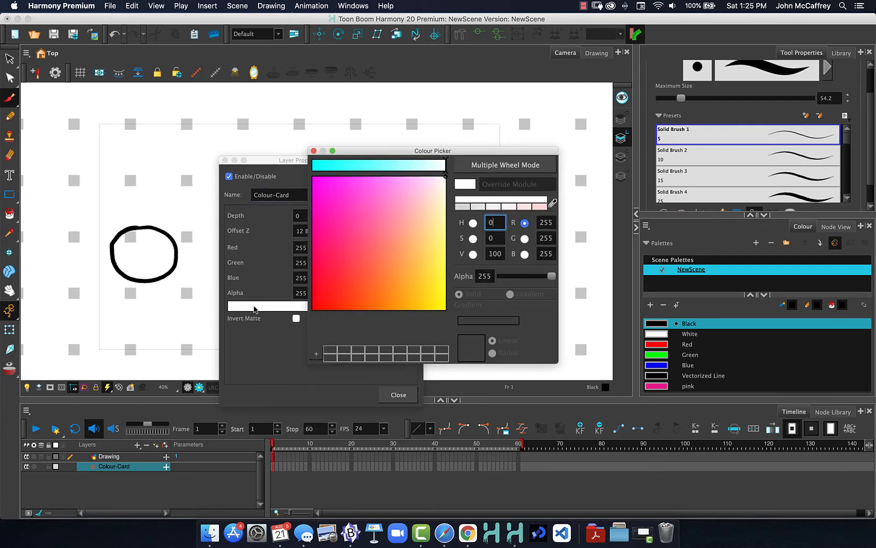
left_click_drag(374, 291, 442, 230)
left_click(369, 167)
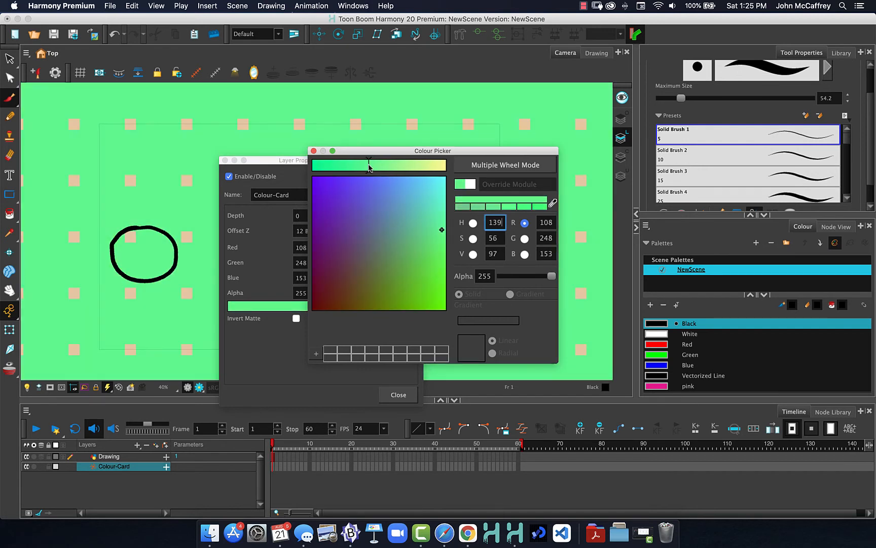
mouse_move(369, 167)
left_mouse_down()
mouse_move(416, 166)
mouse_move(396, 165)
left_mouse_up()
mouse_move(442, 230)
left_mouse_down()
mouse_move(436, 190)
mouse_move(434, 206)
mouse_move(414, 183)
mouse_move(397, 182)
mouse_move(397, 162)
mouse_move(405, 162)
mouse_move(402, 183)
mouse_move(407, 178)
left_mouse_up()
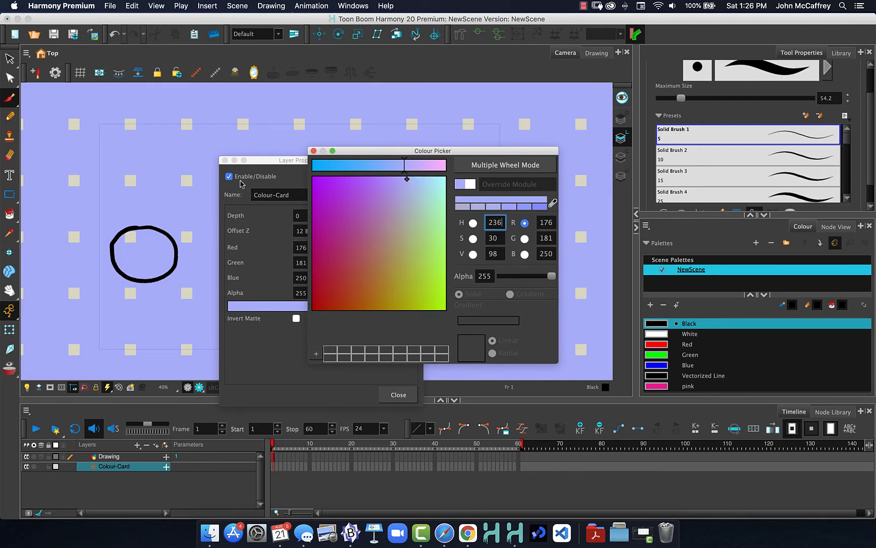
left_click(314, 151)
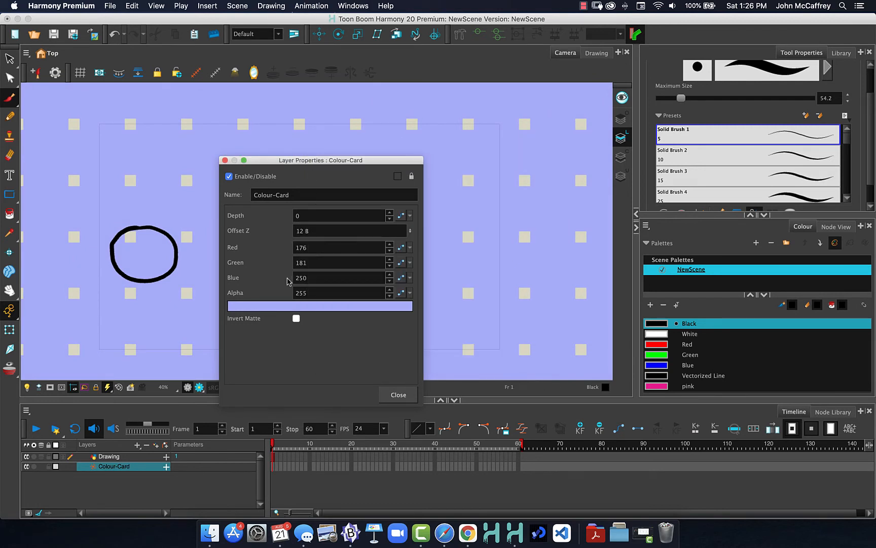
left_click(226, 160)
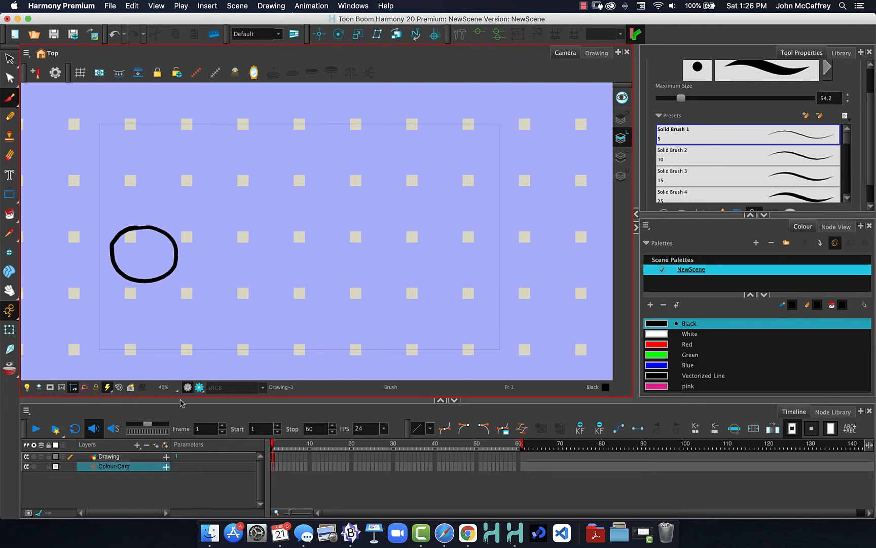
left_click(199, 388)
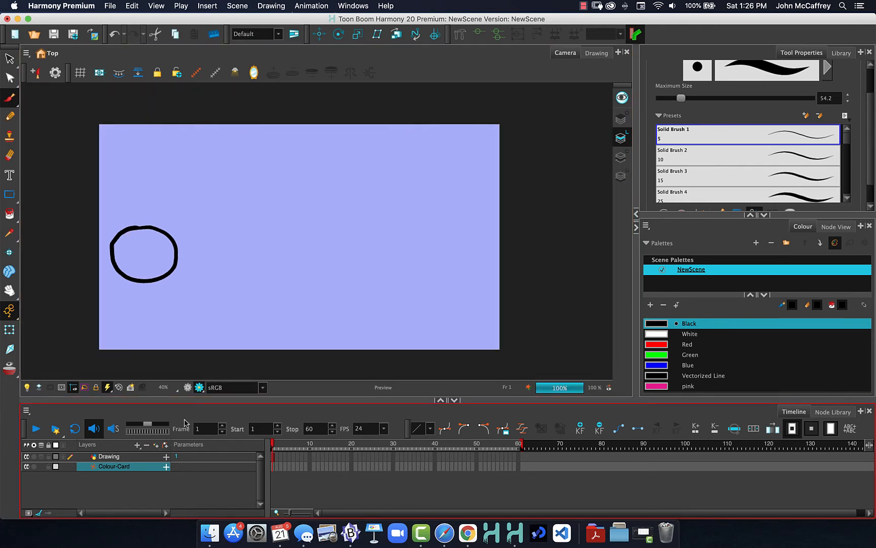
left_click(199, 388)
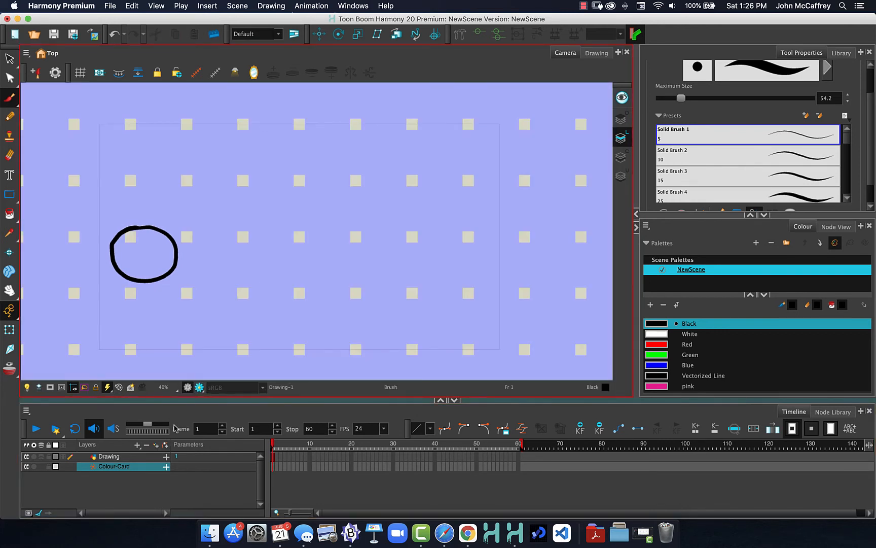
Draw a second circle on the Drawing layer at frame 2, near the lower right of the camera frame.
left_click(132, 460)
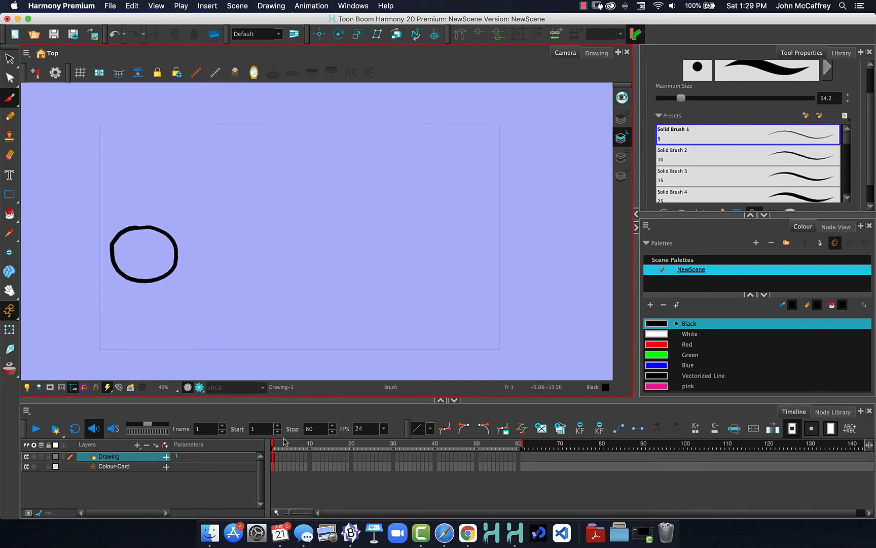
mouse_move(273, 446)
left_mouse_down()
mouse_move(475, 439)
mouse_move(259, 435)
left_mouse_up()
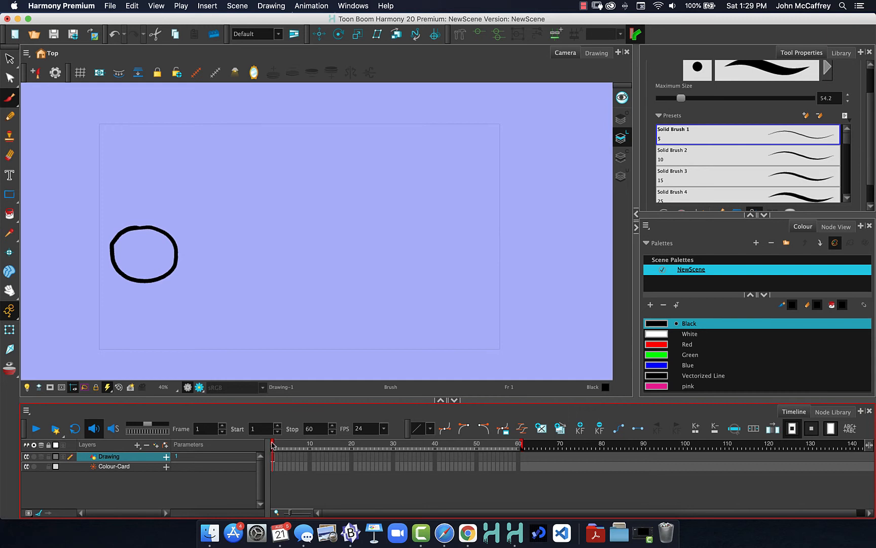
mouse_move(272, 445)
left_mouse_down()
mouse_move(283, 446)
mouse_move(273, 445)
left_mouse_up()
left_click(330, 384)
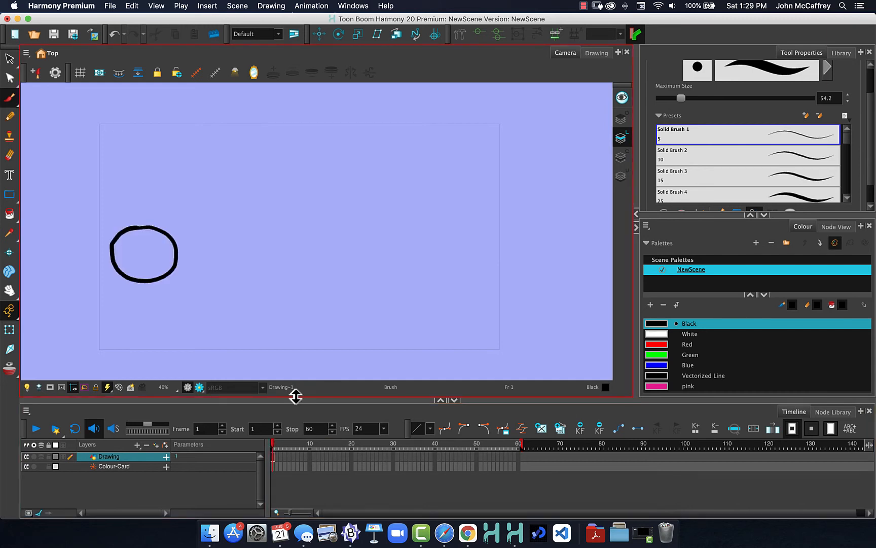
left_click(237, 442)
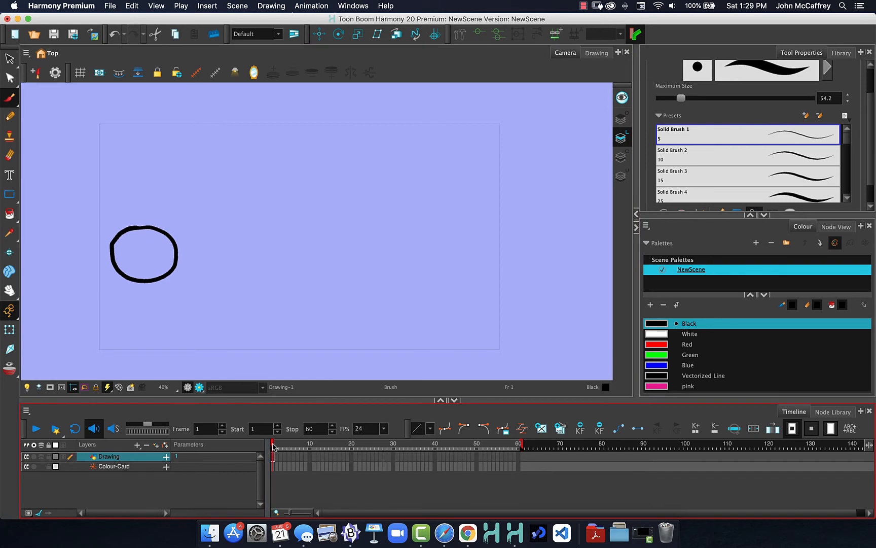
left_click_drag(274, 445, 277, 446)
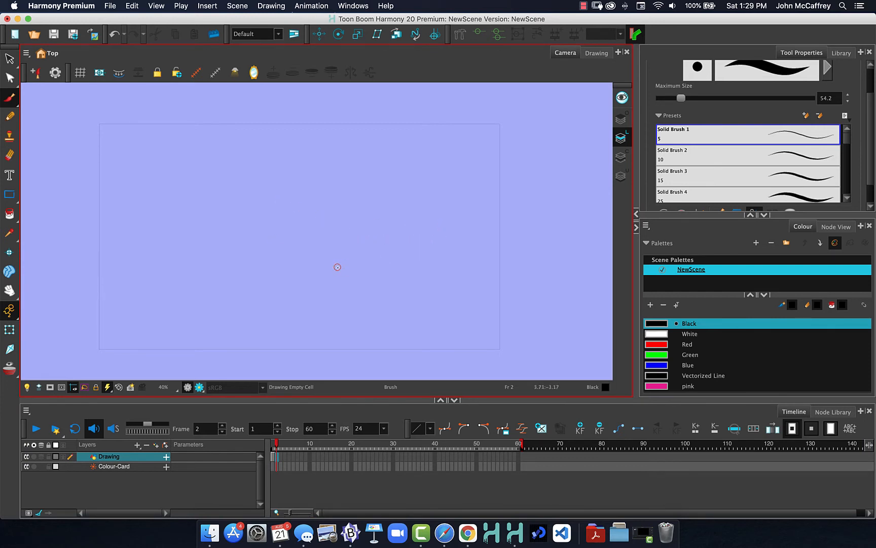
mouse_move(390, 242)
left_mouse_down()
mouse_move(412, 241)
mouse_move(428, 256)
mouse_move(424, 284)
mouse_move(391, 295)
mouse_move(364, 278)
mouse_move(371, 254)
mouse_move(401, 242)
left_mouse_up()
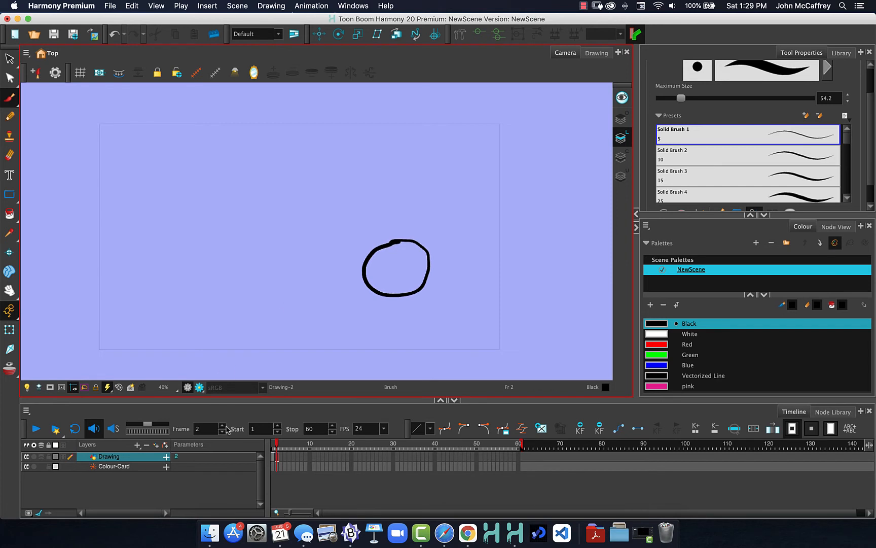
Check frames 1 and 24, and move the Drawing layer's frame 2 drawing to frame 23.
left_click_drag(277, 446, 273, 446)
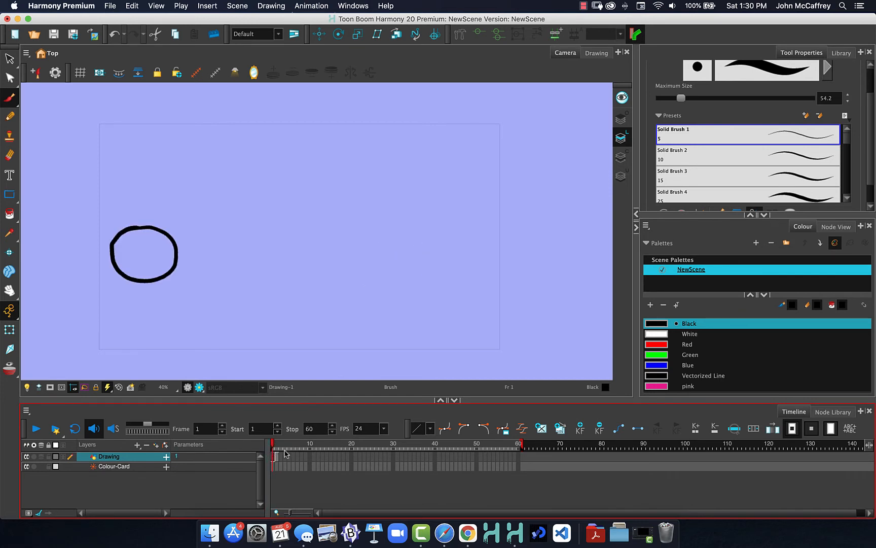
left_click(364, 447)
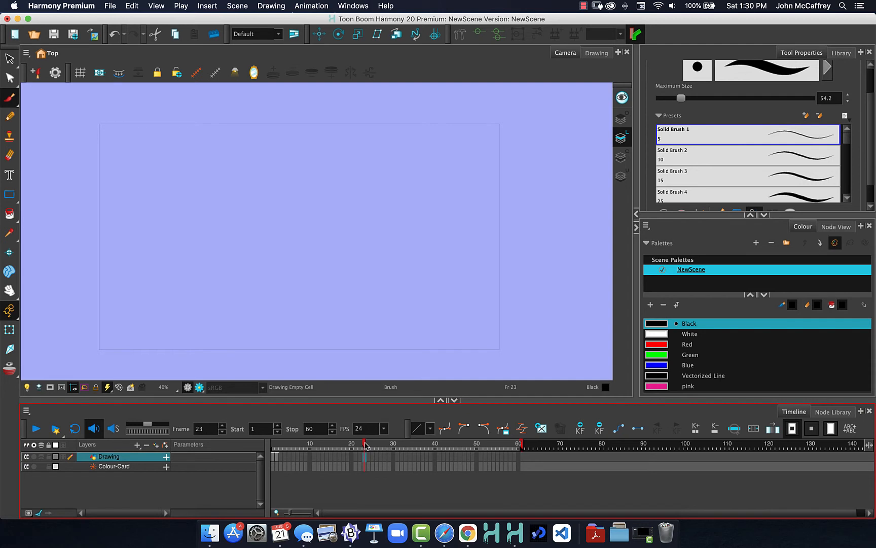
left_click_drag(365, 445, 369, 447)
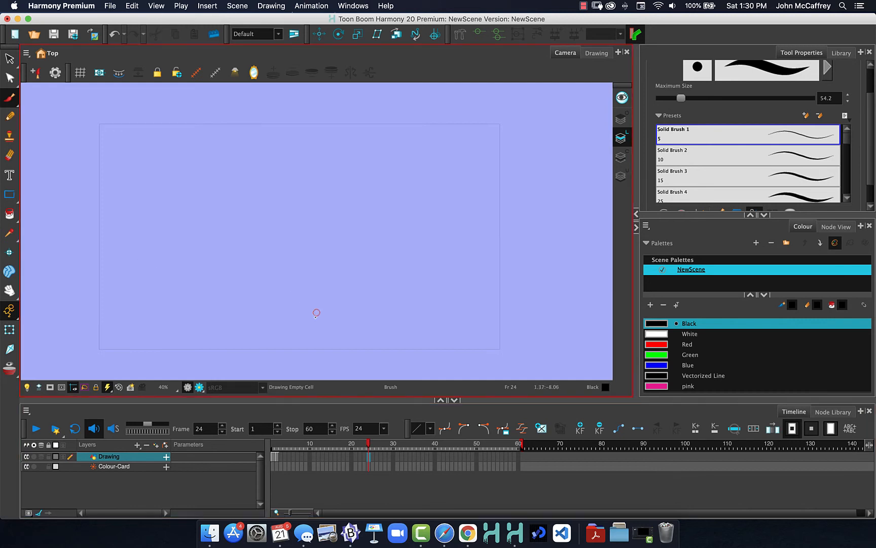
left_click(277, 457)
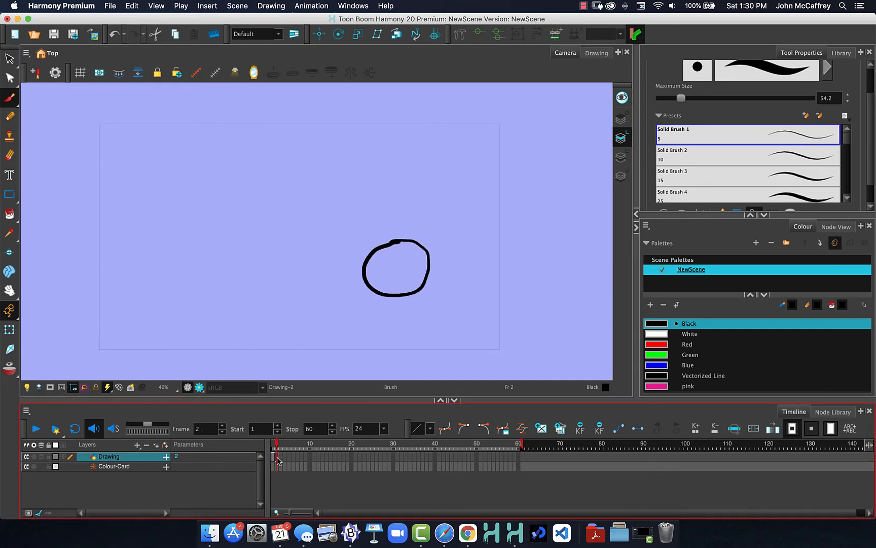
left_click(364, 459)
left_click(330, 458)
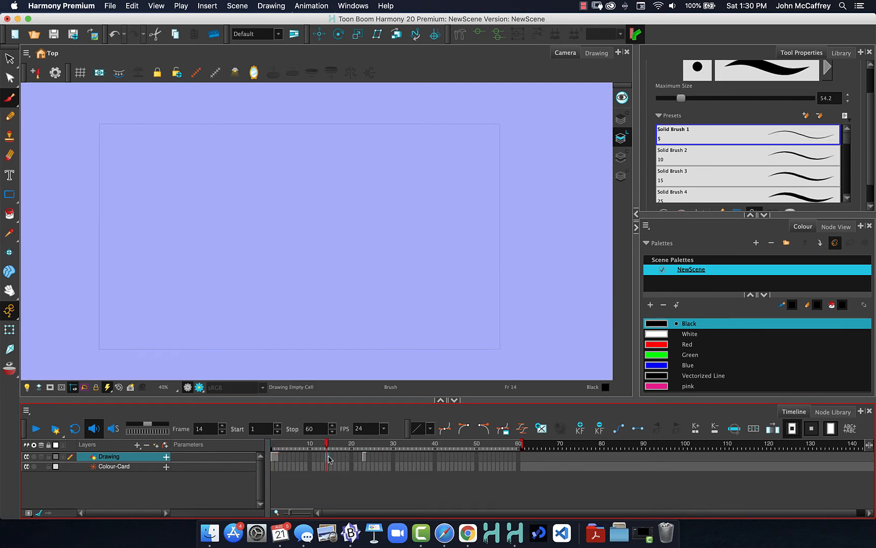
Create an empty drawing at frame 2 and draw a circle just to the lower right of frame 1's circle.
mouse_move(290, 441)
left_mouse_down()
mouse_move(270, 447)
mouse_move(365, 445)
mouse_move(272, 445)
mouse_move(294, 446)
left_mouse_up()
left_click_drag(294, 446, 277, 447)
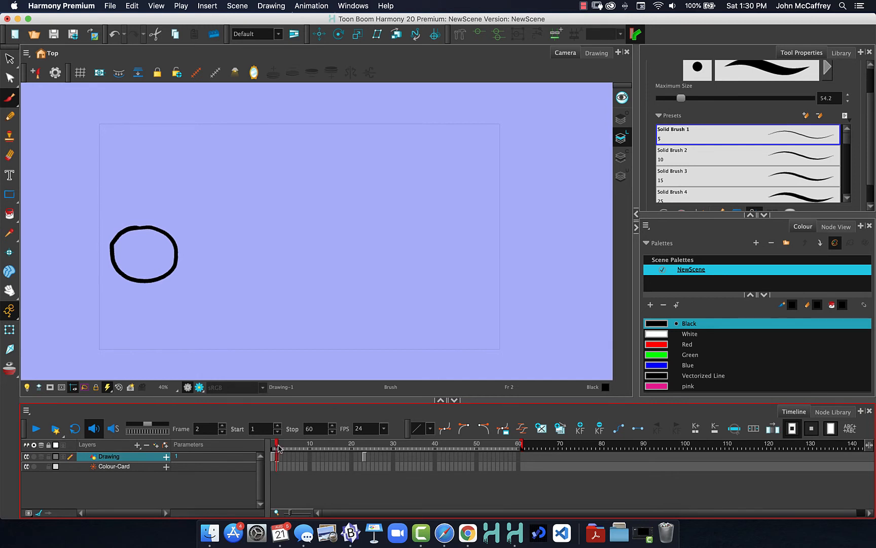
left_click_drag(278, 447, 275, 447)
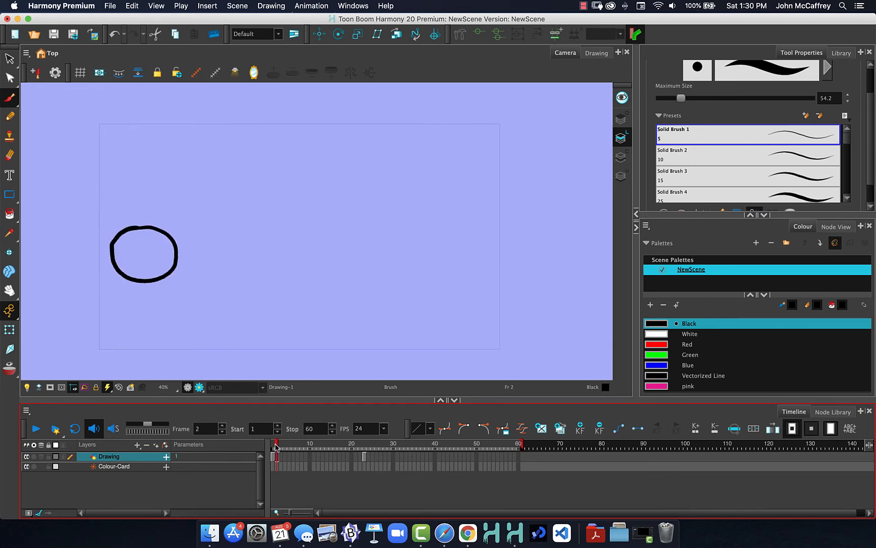
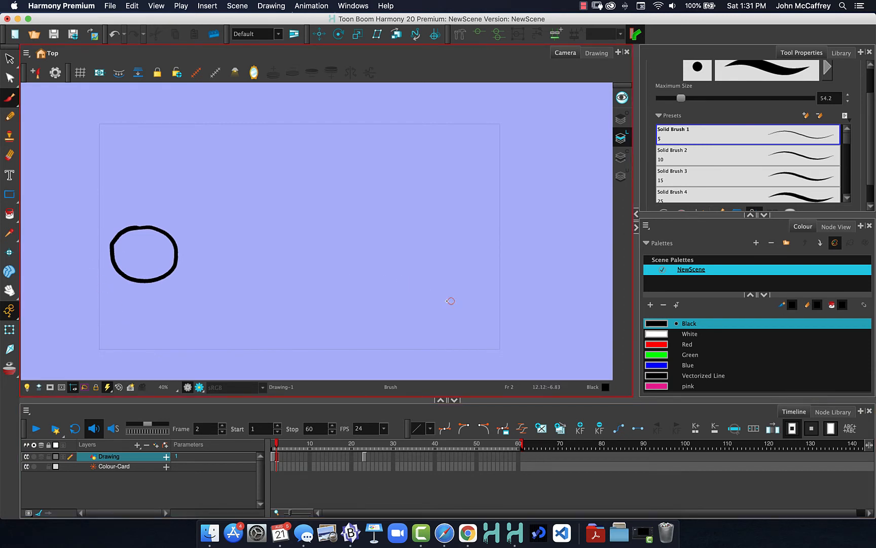
left_click(542, 429)
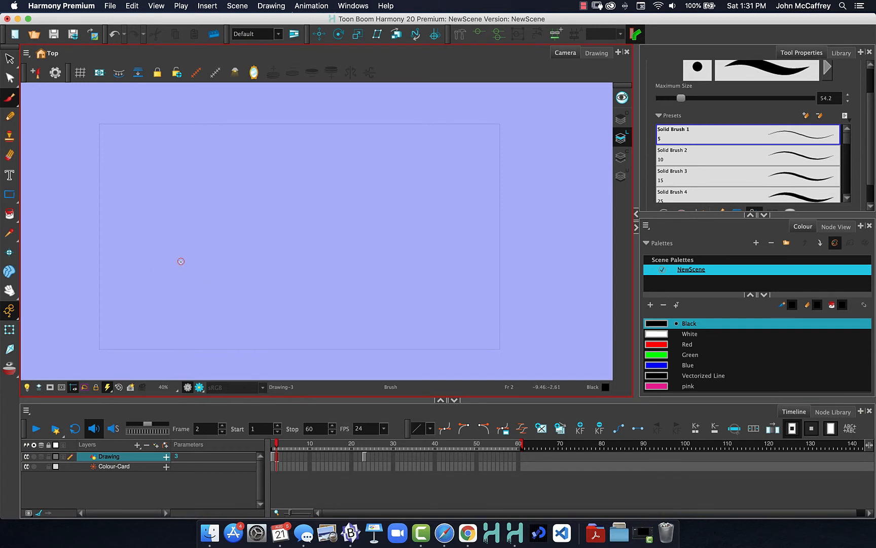
mouse_move(180, 261)
left_mouse_down()
mouse_move(226, 271)
mouse_move(207, 295)
mouse_move(171, 277)
mouse_move(199, 257)
left_mouse_up()
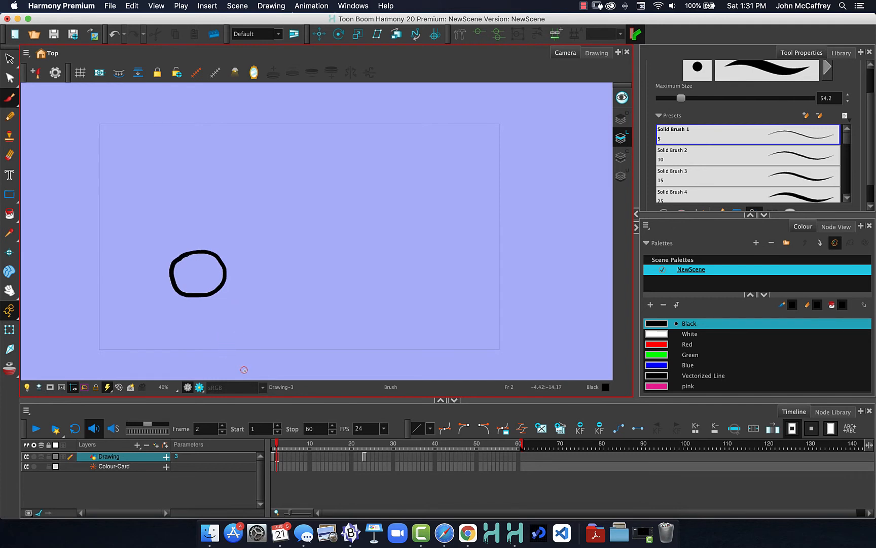
Look at the empty frame 3, return to frame 1 and turn on Onion Skin.
left_click(280, 457)
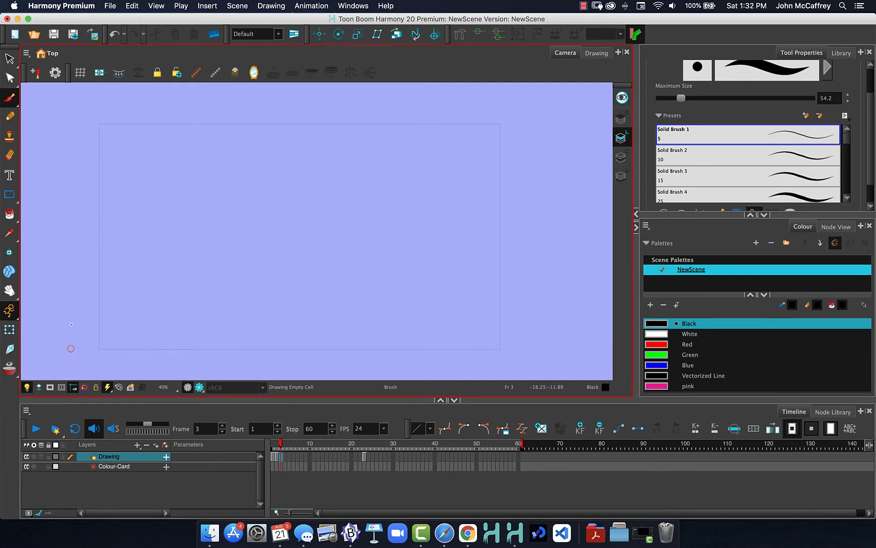
left_click(8, 373)
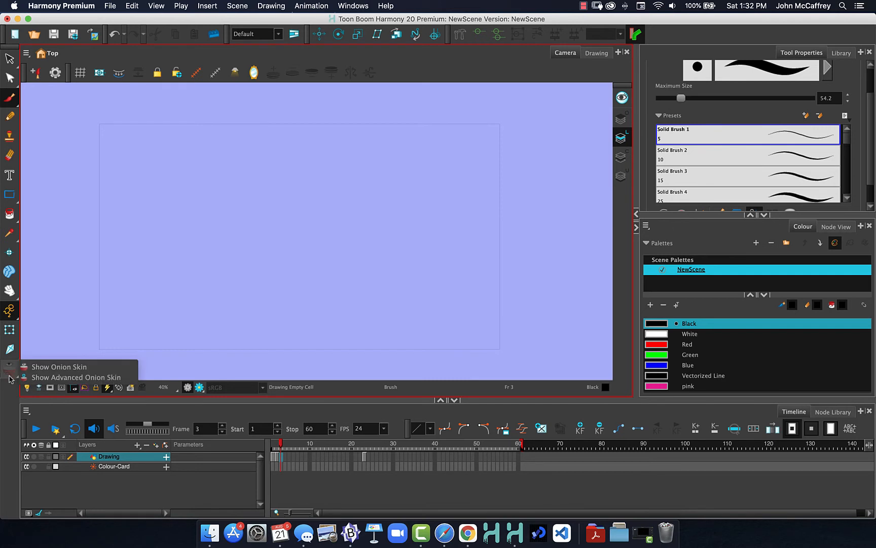
left_click(274, 447)
left_click(272, 446)
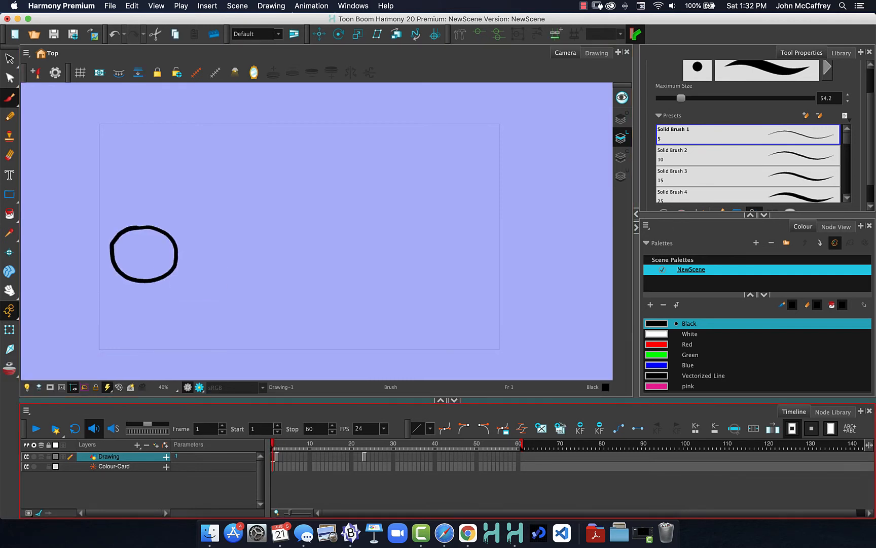
left_click(9, 368)
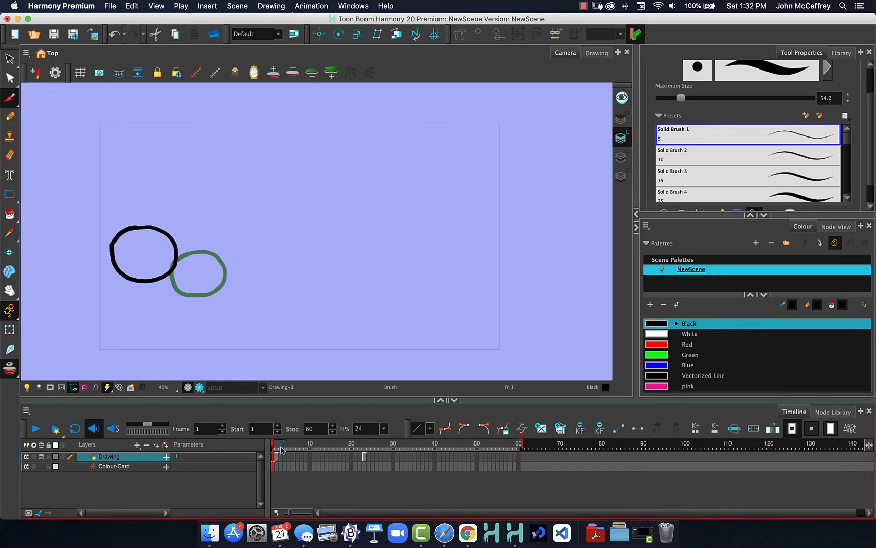
Draw a circle at frame 3, touching the right side of frame 2's onion-skinned circle.
left_click_drag(273, 443, 281, 449)
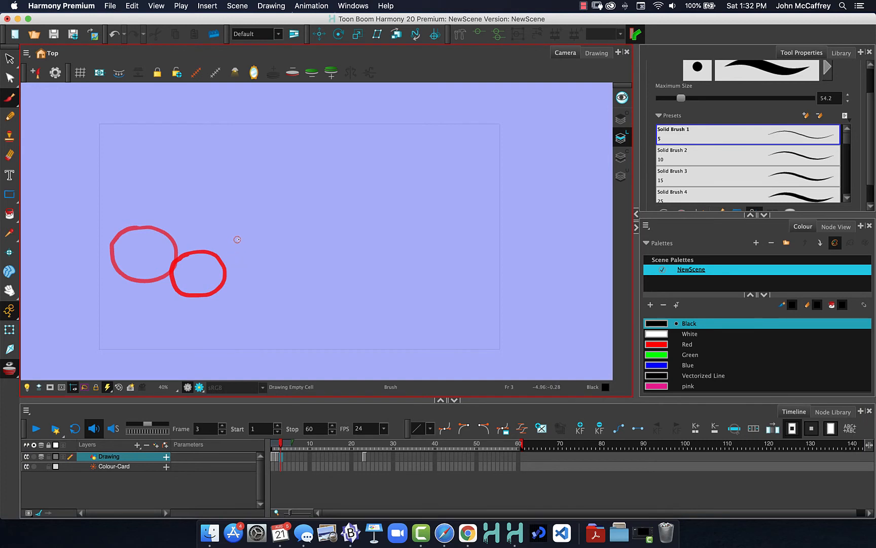
mouse_move(241, 235)
left_mouse_down()
mouse_move(272, 253)
mouse_move(268, 278)
mouse_move(237, 287)
left_mouse_up()
left_click_drag(218, 261, 245, 234)
Return to frame 2 and examine the previous and next circles through the onion skin.
left_click(277, 445)
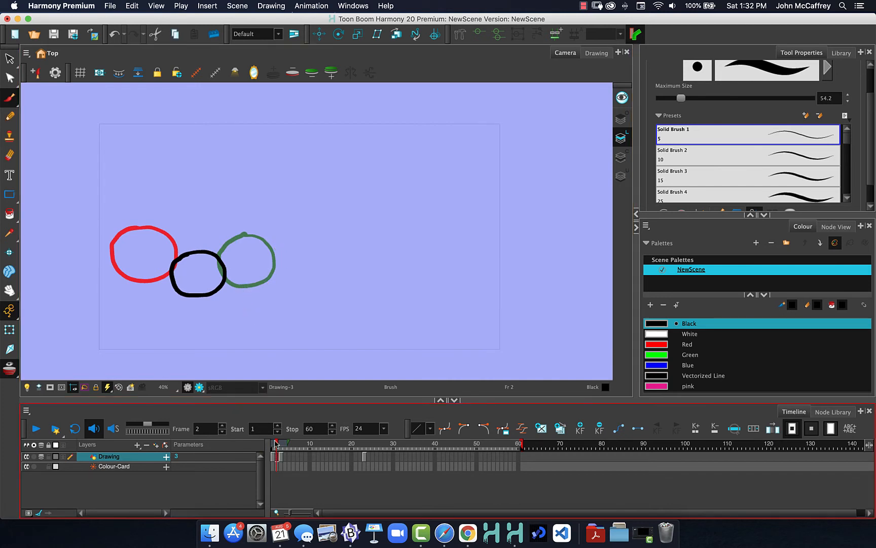
left_click_drag(277, 445, 275, 446)
left_click_drag(277, 446, 276, 447)
mouse_move(148, 424)
left_mouse_down()
mouse_move(157, 424)
mouse_move(126, 424)
mouse_move(161, 429)
mouse_move(134, 429)
mouse_move(155, 431)
mouse_move(150, 435)
left_mouse_up()
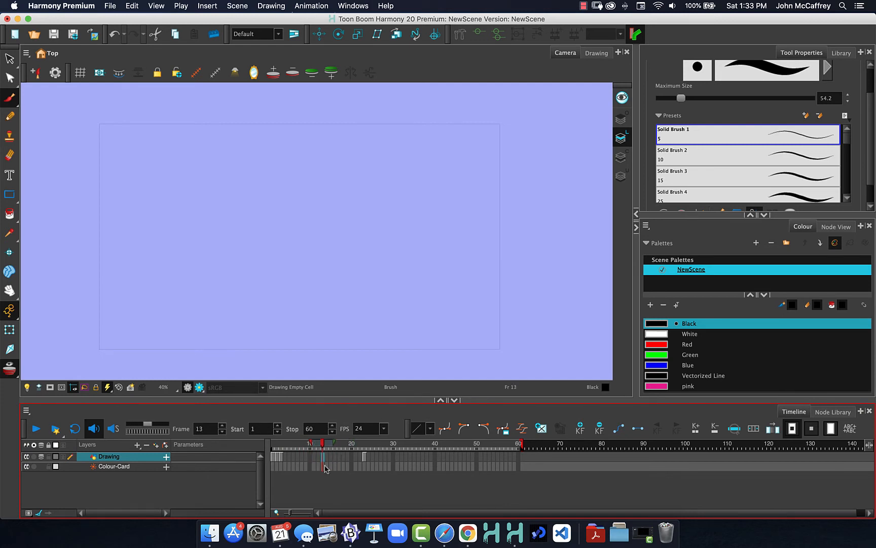
Draw a circle at frame 4, overlapping frame 3's onion-skinned circle and shifted slightly to its right.
mouse_move(319, 444)
left_mouse_down()
mouse_move(273, 446)
mouse_move(285, 455)
left_mouse_up()
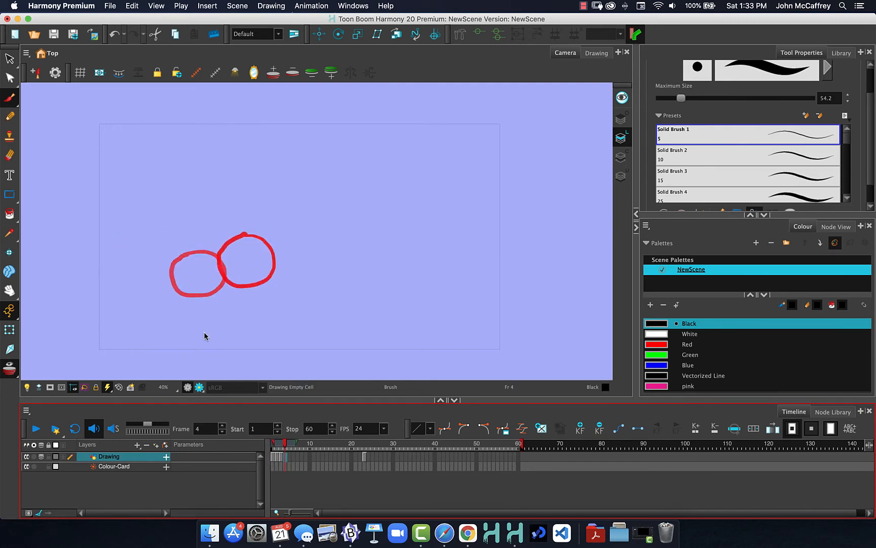
mouse_move(285, 446)
left_mouse_down()
mouse_move(329, 448)
mouse_move(288, 445)
left_mouse_up()
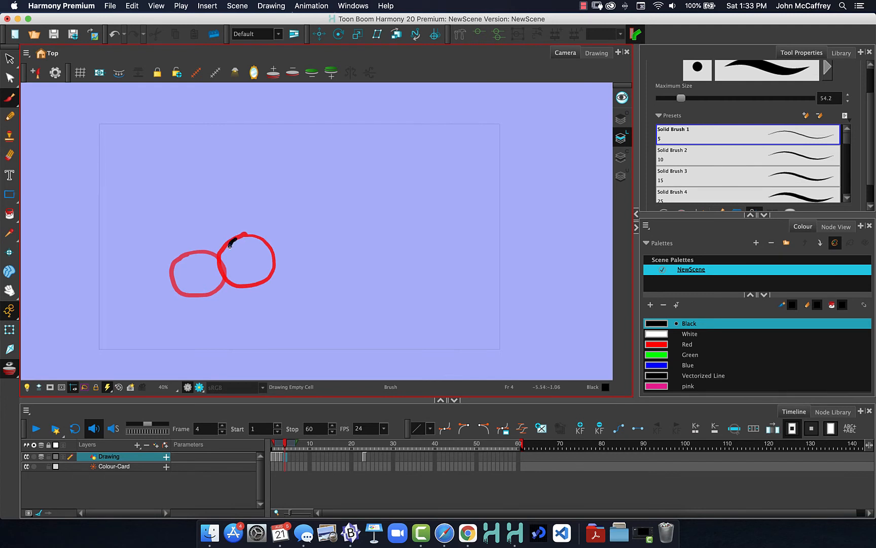
mouse_move(228, 256)
left_mouse_down()
mouse_move(229, 279)
mouse_move(261, 290)
mouse_move(284, 274)
mouse_move(273, 247)
mouse_move(239, 234)
mouse_move(229, 243)
left_mouse_up()
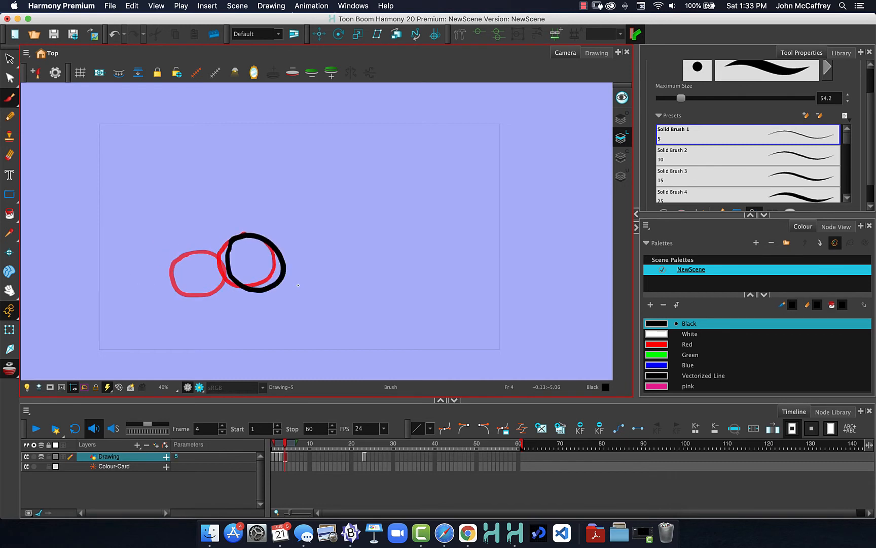
Flip between frames 4 and 5, draw progressively right-shifted circles on frames 5 and 6, and advance to frame 7.
key(".")
key("comma")
key("period")
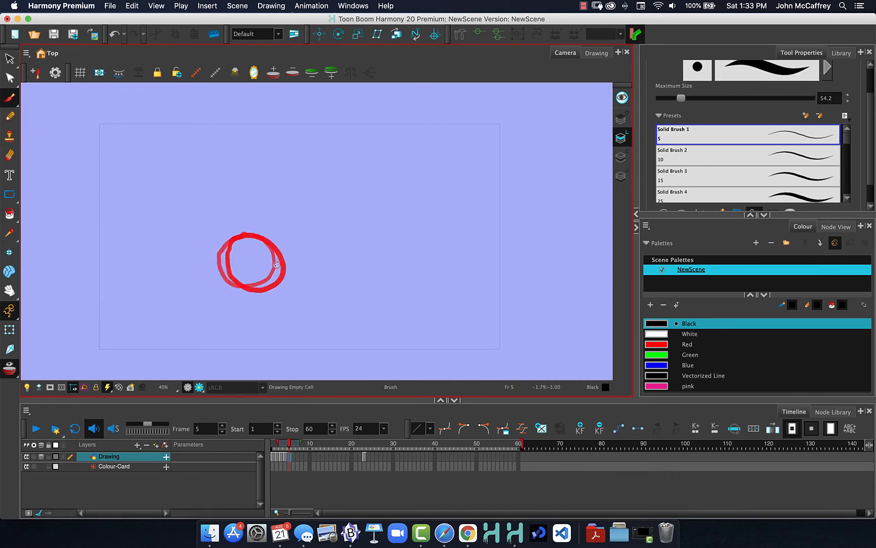
mouse_move(259, 237)
left_mouse_down()
mouse_move(240, 248)
mouse_move(232, 271)
mouse_move(247, 289)
mouse_move(275, 289)
mouse_move(292, 269)
mouse_move(283, 244)
left_mouse_up()
key("period")
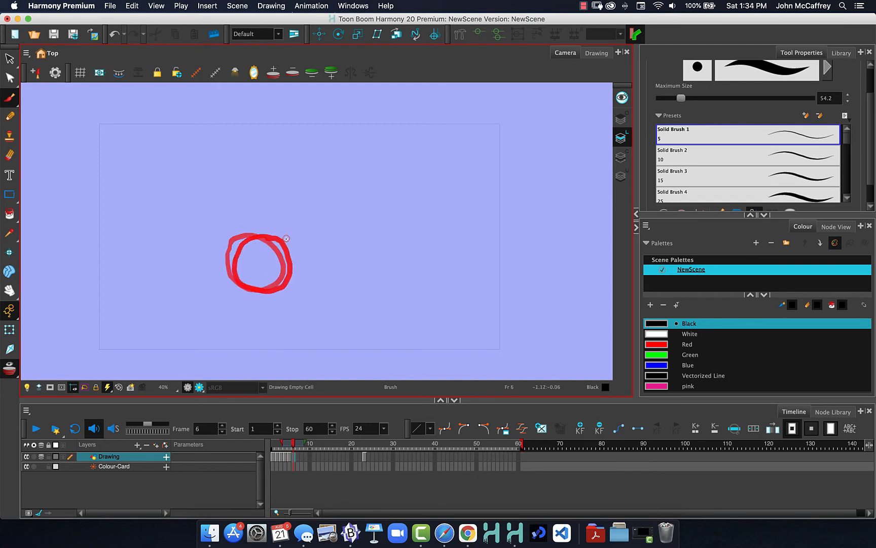
mouse_move(267, 239)
left_mouse_down()
mouse_move(250, 256)
mouse_move(252, 269)
mouse_move(280, 292)
mouse_move(302, 282)
mouse_move(306, 261)
mouse_move(282, 236)
left_mouse_up()
key("period")
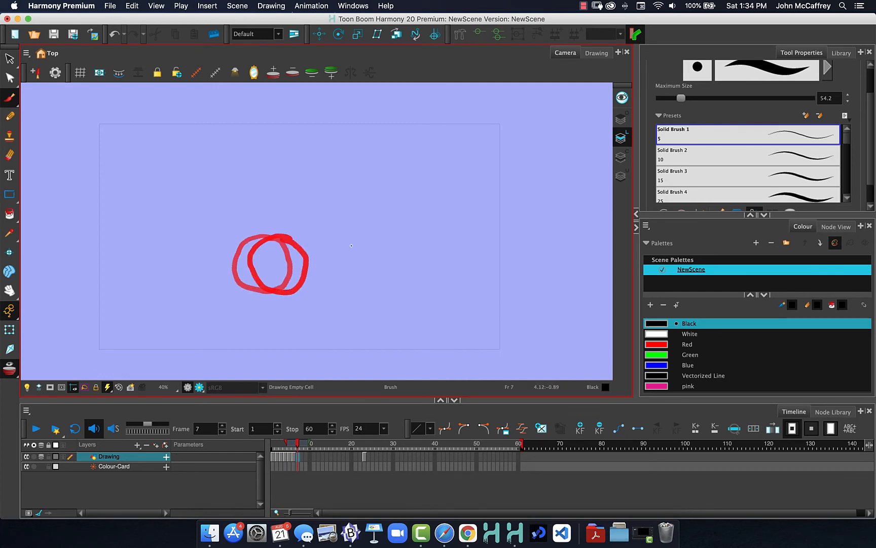
Draw a black circle on each frame from 7 to 16, advancing it rightward using the onion skin, and redraw the misshapen one on frame 16.
mouse_move(351, 246)
left_mouse_down()
mouse_move(328, 235)
mouse_move(302, 250)
mouse_move(295, 273)
mouse_move(319, 290)
mouse_move(351, 277)
mouse_move(352, 247)
mouse_move(341, 239)
mouse_move(368, 231)
mouse_move(344, 240)
mouse_move(335, 262)
mouse_move(345, 282)
mouse_move(378, 287)
mouse_move(393, 257)
mouse_move(379, 237)
mouse_move(415, 233)
mouse_move(385, 239)
mouse_move(375, 268)
mouse_move(391, 283)
mouse_move(419, 281)
mouse_move(430, 259)
mouse_move(413, 233)
mouse_move(395, 242)
mouse_move(388, 275)
mouse_move(426, 289)
mouse_move(442, 268)
mouse_move(436, 240)
mouse_move(424, 232)
mouse_move(392, 260)
mouse_move(394, 277)
mouse_move(427, 290)
mouse_move(450, 258)
mouse_move(441, 242)
mouse_move(410, 238)
mouse_move(398, 252)
mouse_move(394, 272)
mouse_move(421, 294)
mouse_move(449, 272)
mouse_move(432, 233)
mouse_move(417, 239)
mouse_move(403, 278)
mouse_move(420, 294)
mouse_move(444, 297)
mouse_move(463, 277)
mouse_move(436, 235)
mouse_move(409, 249)
mouse_move(425, 294)
mouse_move(477, 261)
mouse_move(432, 231)
mouse_move(407, 264)
mouse_move(445, 298)
mouse_move(474, 252)
mouse_move(427, 237)
mouse_move(421, 278)
mouse_move(458, 292)
mouse_move(491, 269)
mouse_move(449, 235)
left_mouse_up()
key("period")
key("period")
key("period")
key("period")
key("period")
key("period")
key("period")
key("period")
key("period")
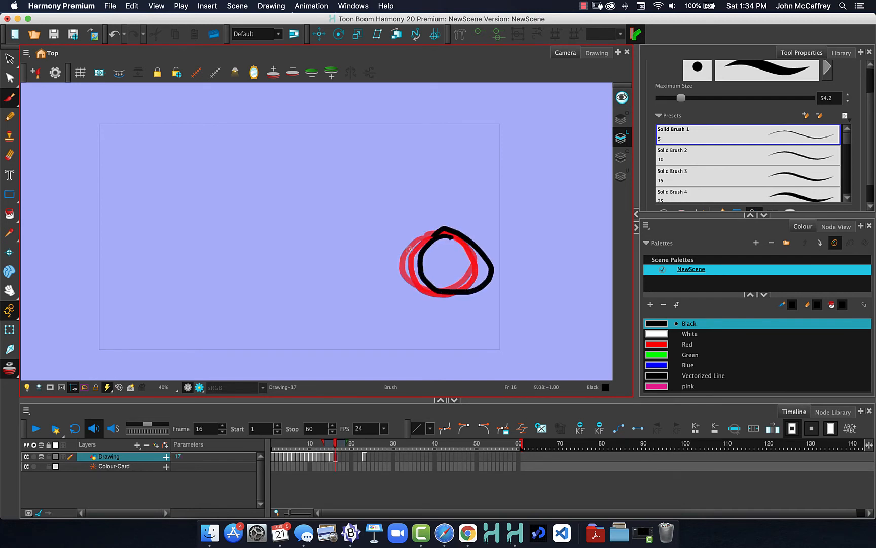
key("super+z")
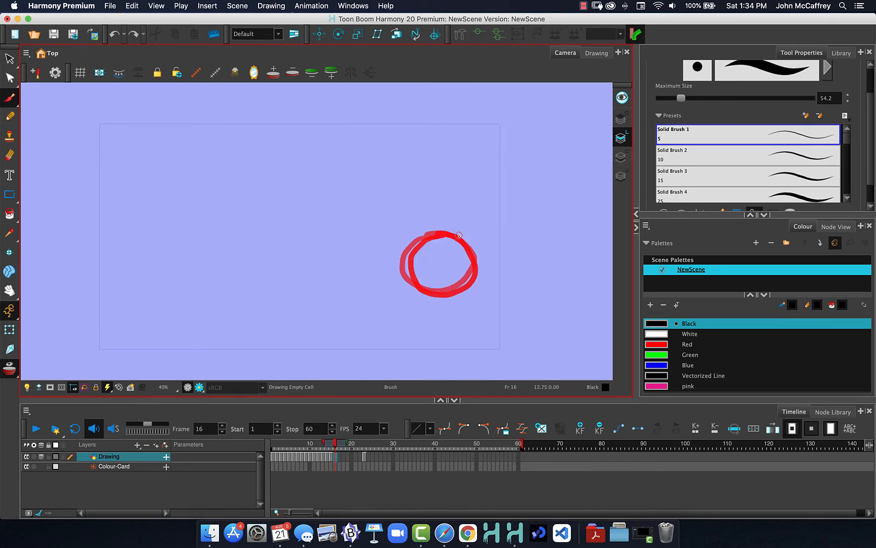
mouse_move(449, 234)
left_mouse_down()
mouse_move(422, 251)
mouse_move(417, 281)
mouse_move(429, 293)
mouse_move(463, 292)
mouse_move(476, 281)
mouse_move(480, 262)
mouse_move(451, 232)
left_mouse_up()
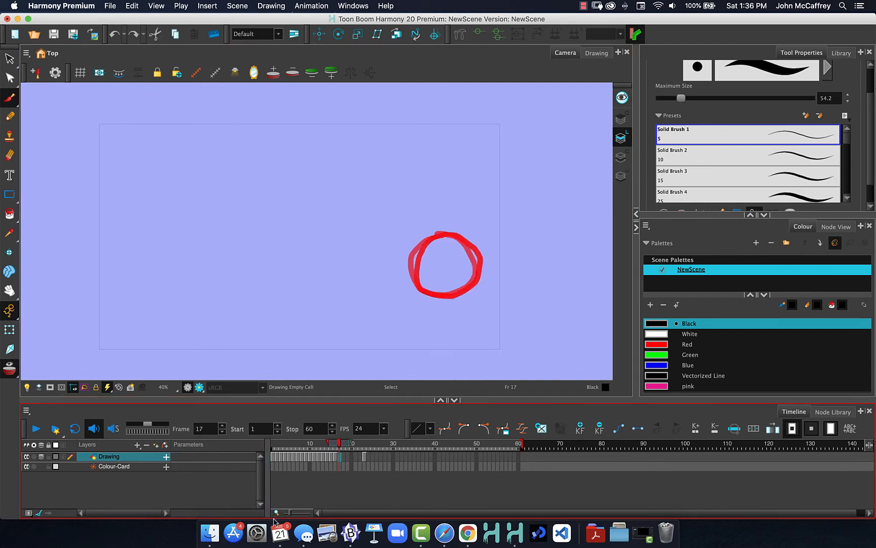
Switch to System Preferences, open the Wacom Tablet settings and assign a custom keystroke to the grip pen's upper button.
left_click(257, 531)
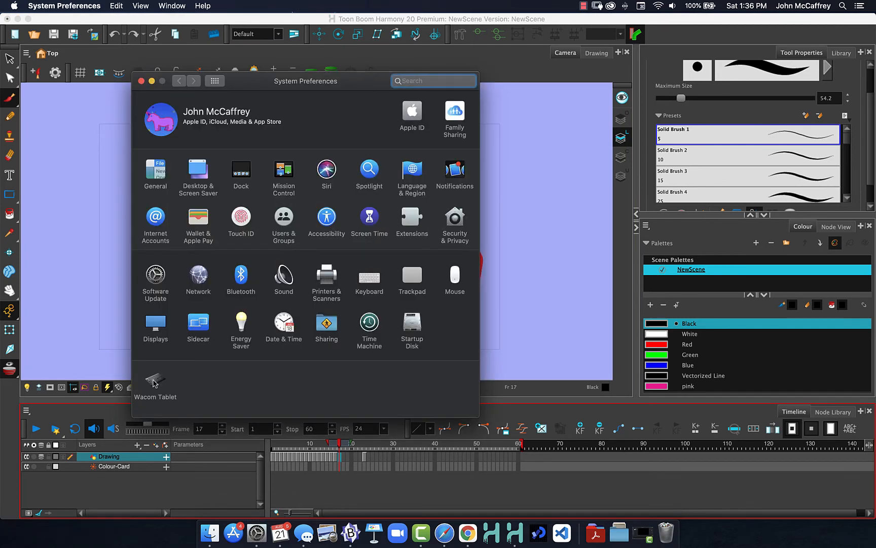
left_click(154, 381)
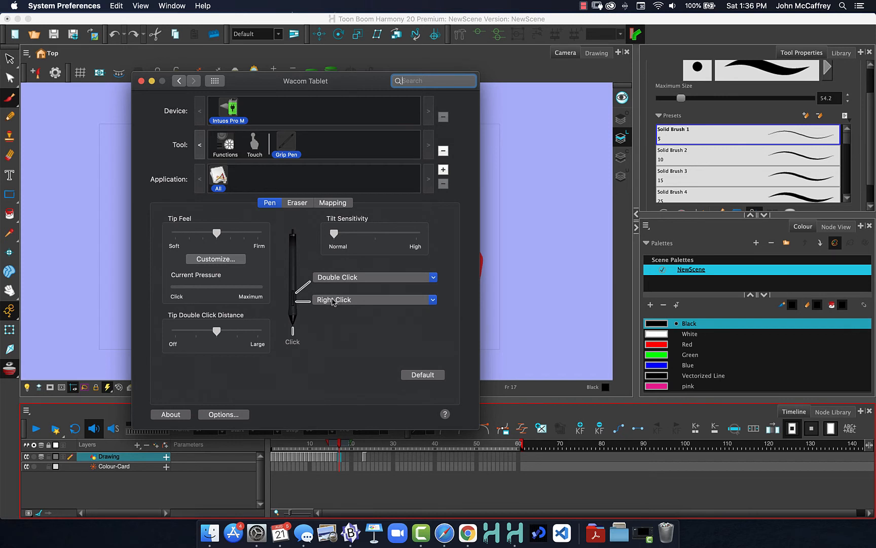
left_click(338, 277)
mouse_move(328, 300)
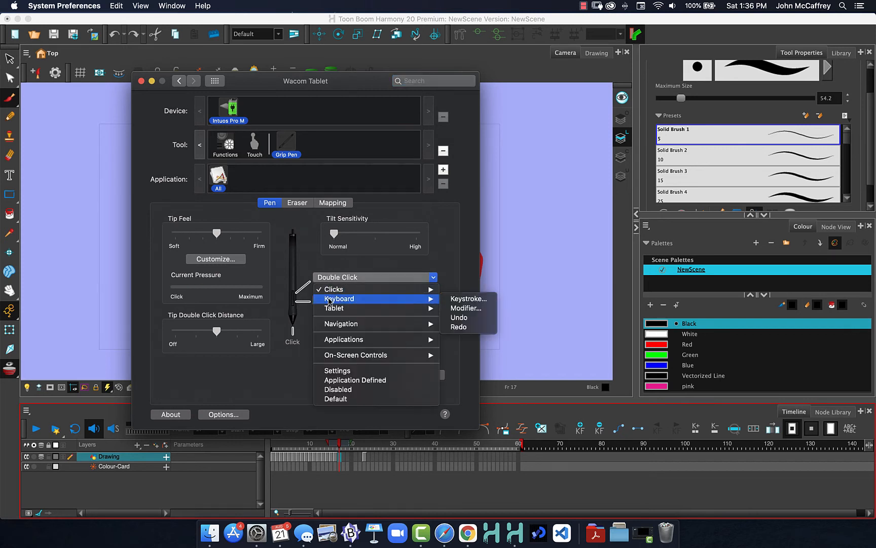
left_click(462, 298)
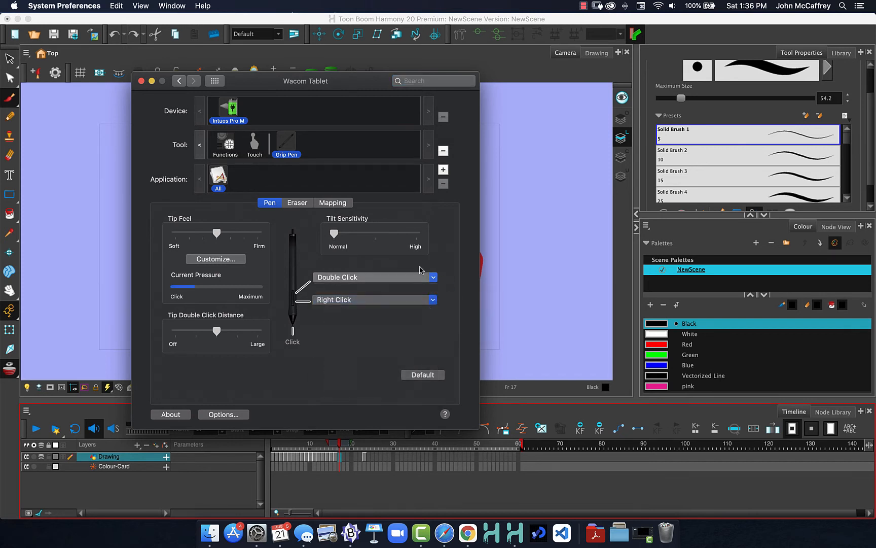
Define the pen button's keystroke as Command Z, accept it and close the tablet preferences.
key("super+z")
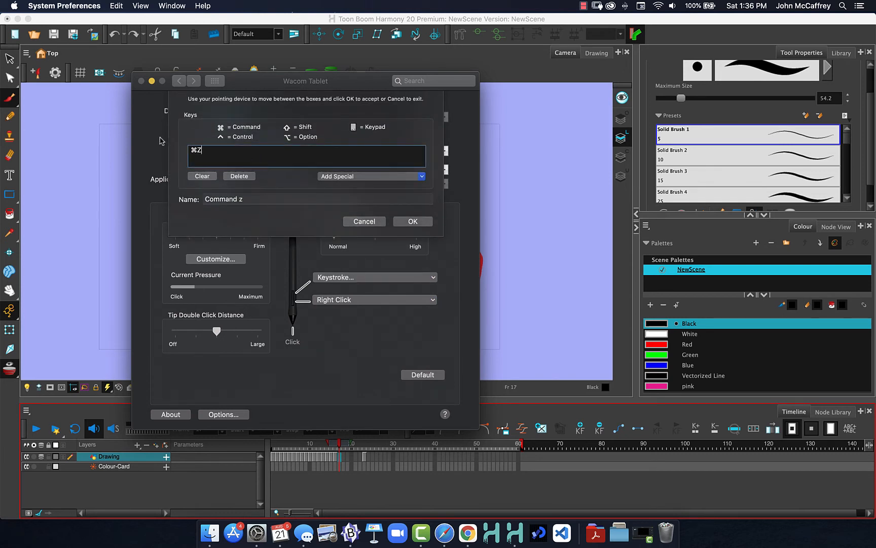
left_click(176, 147)
key("Right")
left_click(230, 151)
key("BackSpace")
key("BackSpace")
left_click(202, 176)
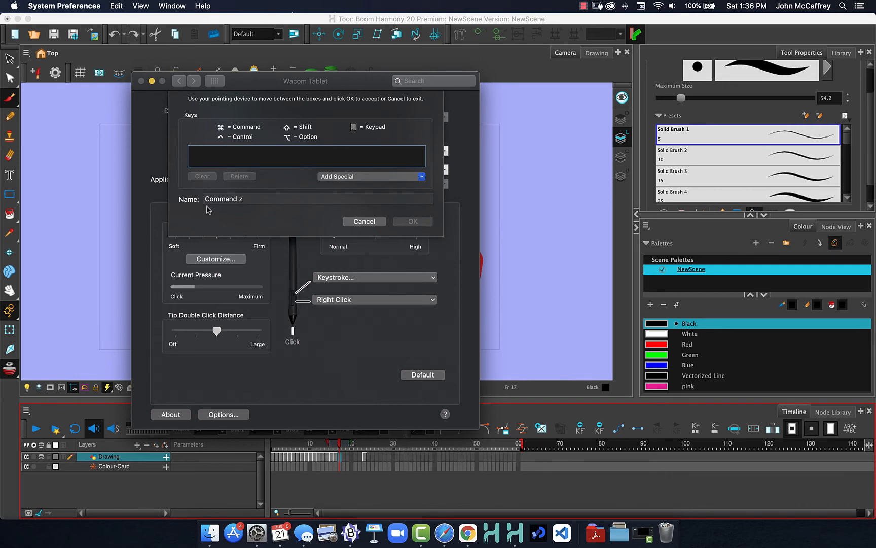
key("super+z")
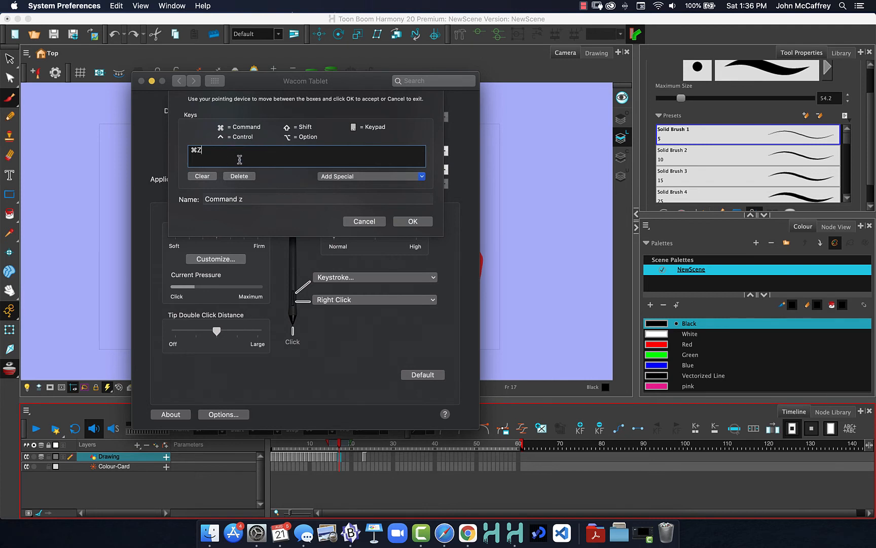
left_click(413, 222)
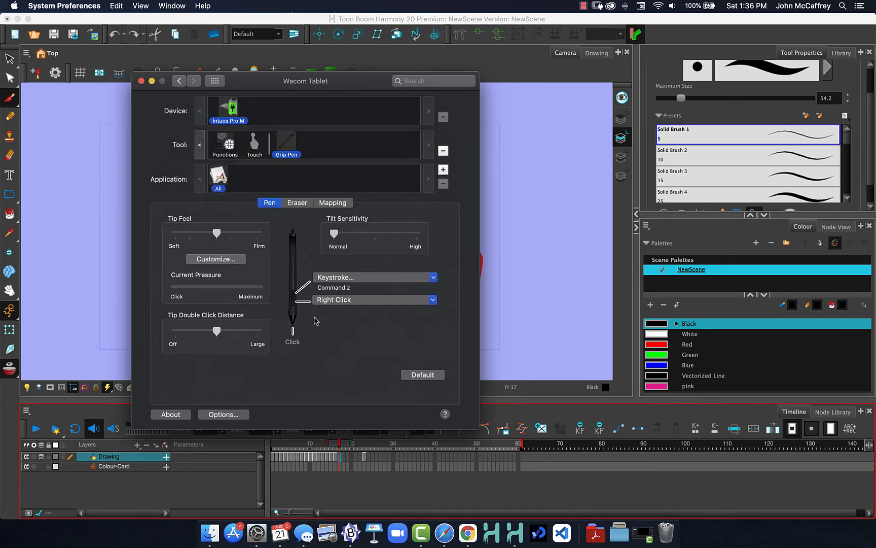
left_click(141, 81)
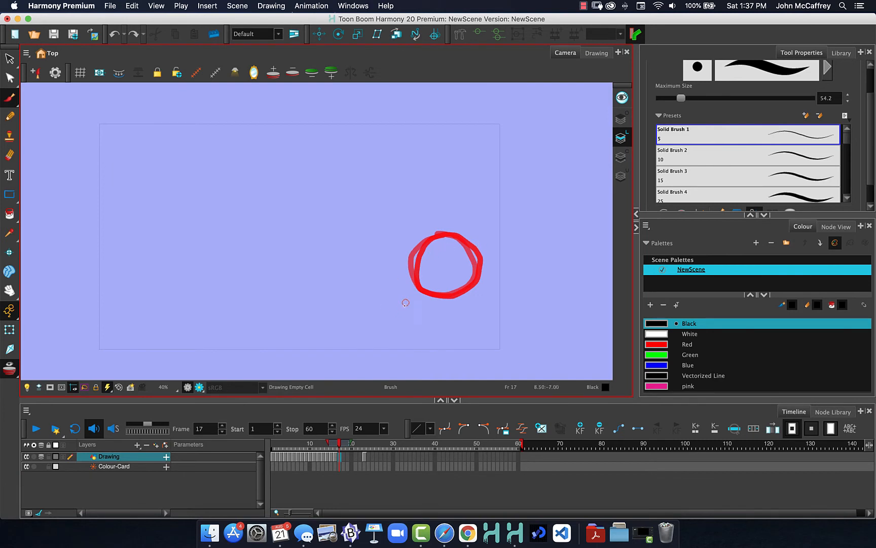
Test undo by drawing a trial circle on frame 17 and removing it.
mouse_move(442, 236)
left_mouse_down()
mouse_move(419, 253)
mouse_move(423, 283)
mouse_move(455, 294)
mouse_move(485, 272)
left_mouse_up()
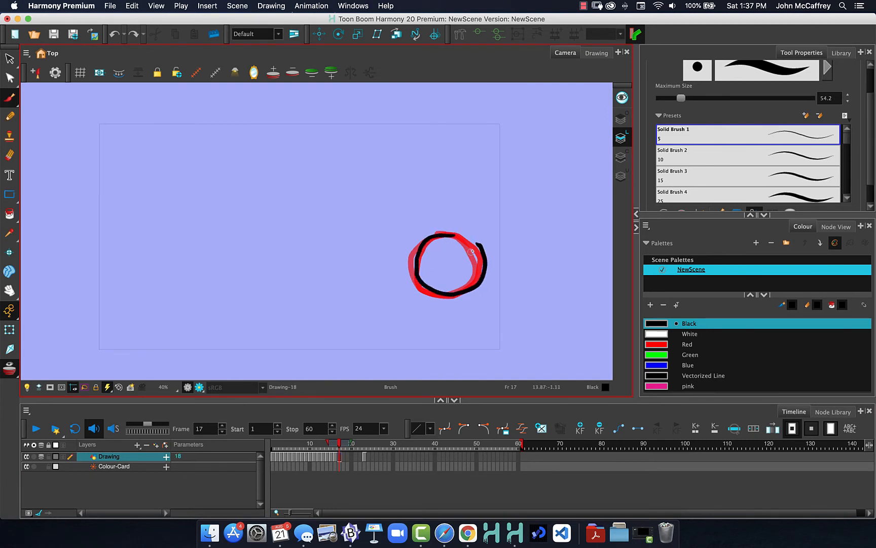
key("super+z")
left_click(454, 234)
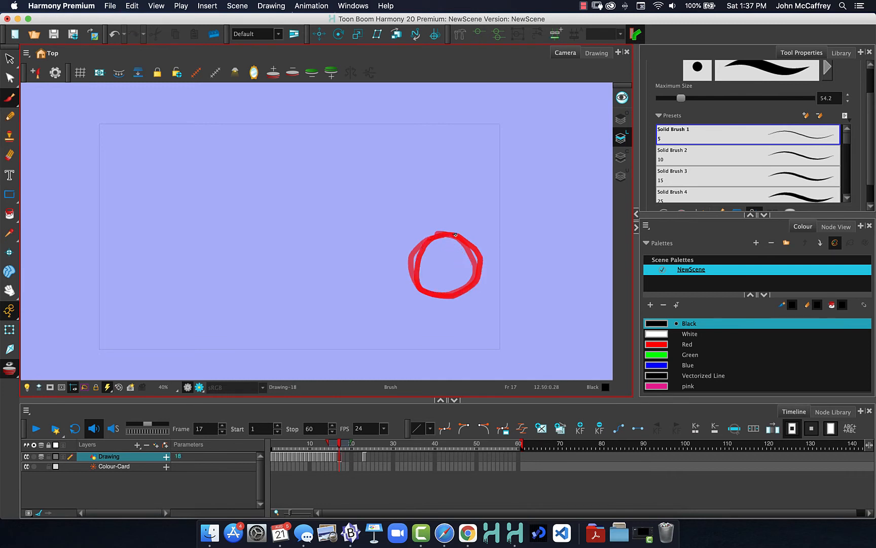
Draw the ball's circle on each frame from 17 to 20, offset slightly from the onion-skinned previous ones.
mouse_move(437, 236)
left_mouse_down()
mouse_move(420, 278)
mouse_move(450, 296)
mouse_move(478, 284)
mouse_move(485, 260)
mouse_move(470, 237)
mouse_move(454, 233)
mouse_move(439, 233)
mouse_move(420, 269)
mouse_move(459, 292)
mouse_move(483, 267)
mouse_move(471, 238)
mouse_move(452, 228)
mouse_move(427, 250)
mouse_move(424, 271)
mouse_move(437, 287)
mouse_move(464, 292)
mouse_move(481, 275)
mouse_move(478, 247)
mouse_move(455, 230)
mouse_move(438, 232)
mouse_move(417, 262)
mouse_move(444, 285)
mouse_move(479, 272)
mouse_move(478, 243)
mouse_move(444, 229)
left_mouse_up()
key(".")
left_click(449, 236)
key(".")
key(".")
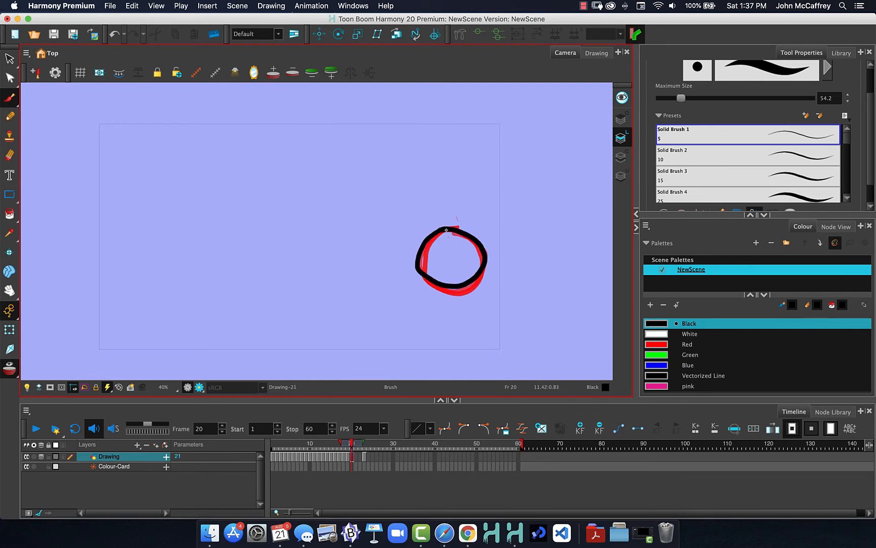
key(".")
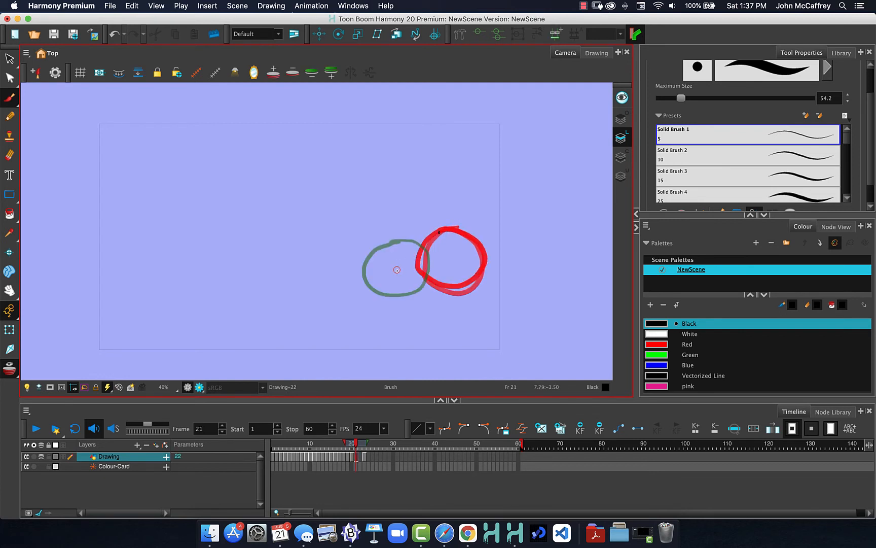
Draw circles on frames 21 and 22 leading back to the circle on frame 23, redrawing the one on frame 22.
mouse_move(443, 231)
left_mouse_down()
mouse_move(403, 255)
mouse_move(402, 272)
mouse_move(434, 288)
mouse_move(458, 281)
mouse_move(466, 257)
mouse_move(449, 233)
mouse_move(410, 233)
mouse_move(378, 264)
mouse_move(382, 281)
mouse_move(407, 293)
mouse_move(437, 292)
mouse_move(448, 266)
mouse_move(415, 235)
left_mouse_up()
key(".")
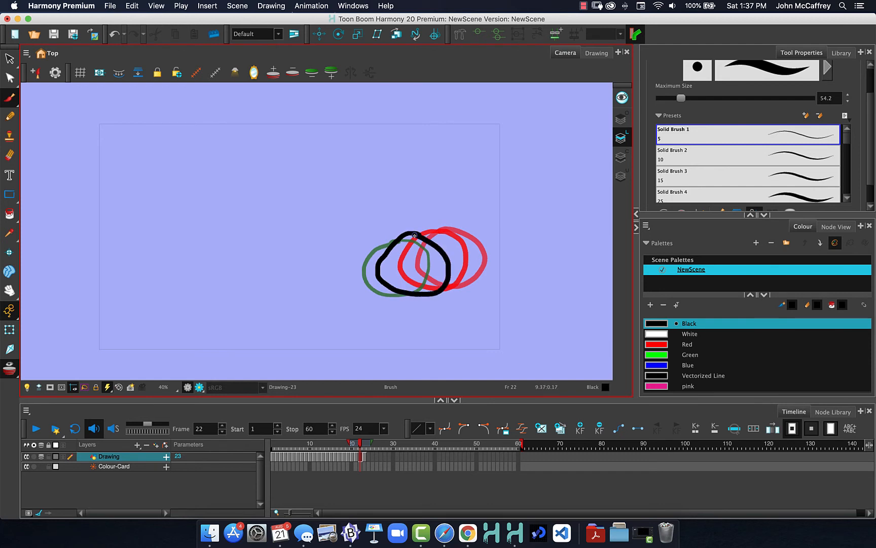
key("super+z")
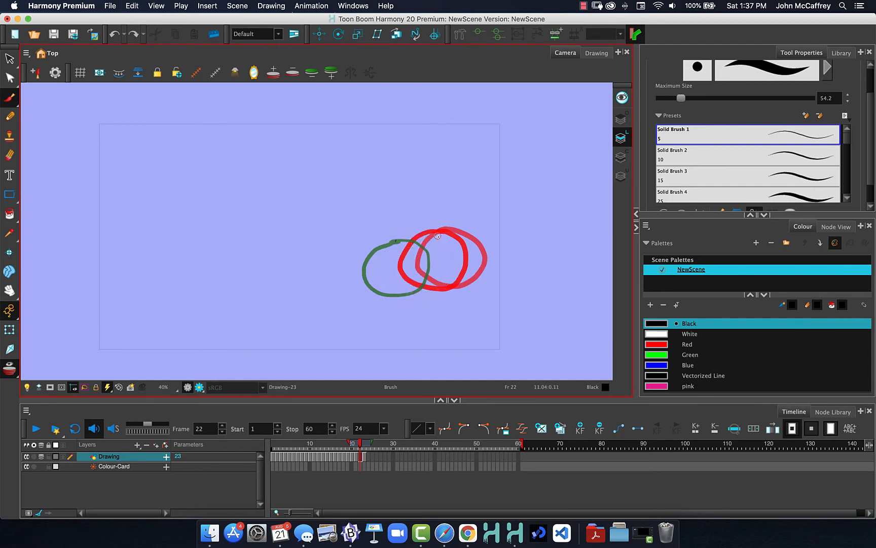
mouse_move(422, 228)
left_mouse_down()
mouse_move(382, 252)
mouse_move(379, 272)
mouse_move(411, 289)
mouse_move(433, 283)
mouse_move(448, 258)
mouse_move(421, 230)
left_mouse_up()
key("period")
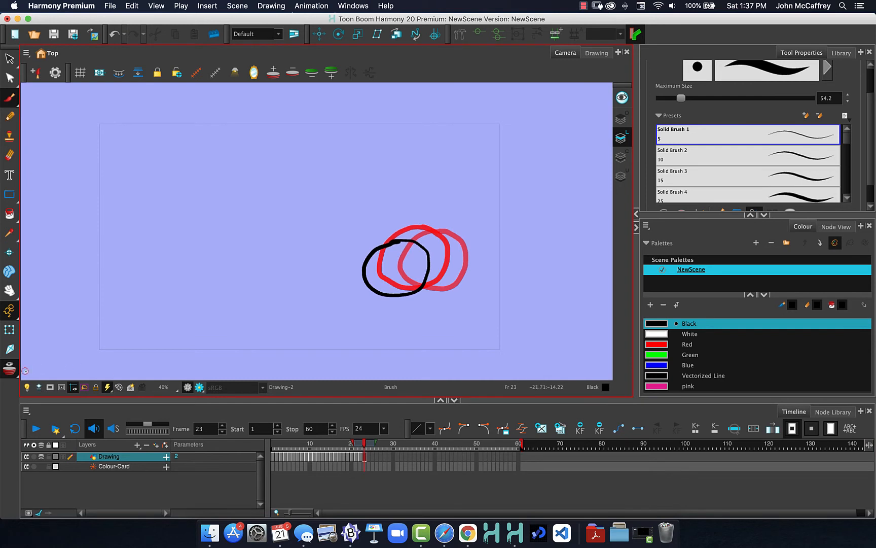
Turn off onion skinning and play the ball animation from frame 1.
key("alt+o")
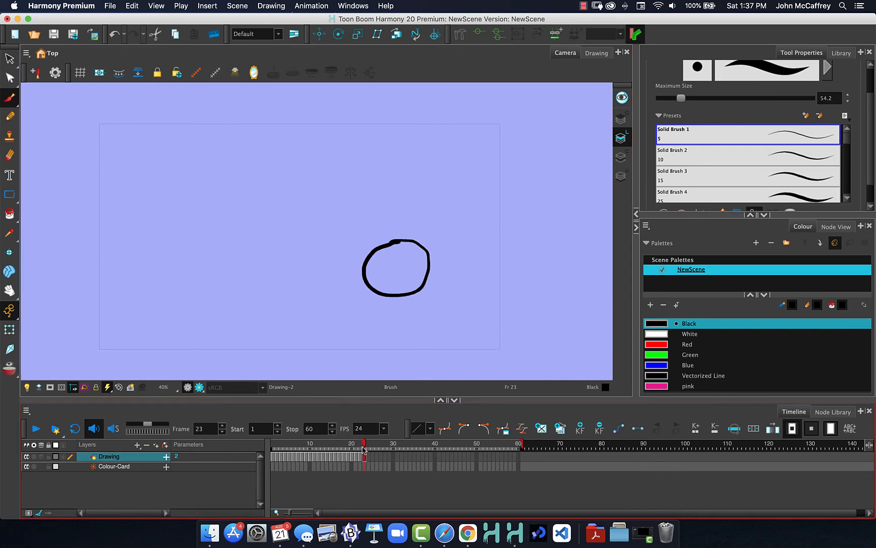
mouse_move(364, 444)
left_mouse_down()
mouse_move(278, 435)
mouse_move(363, 437)
mouse_move(240, 434)
left_mouse_up()
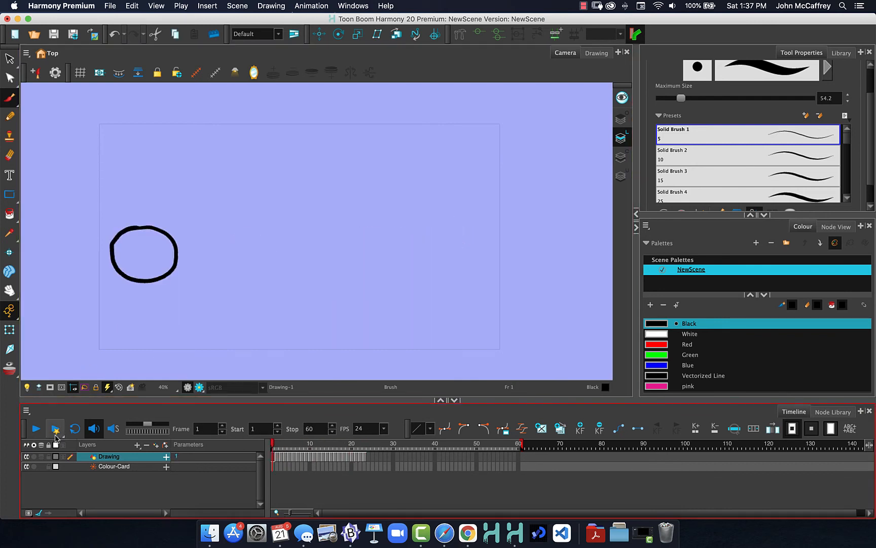
left_click(36, 430)
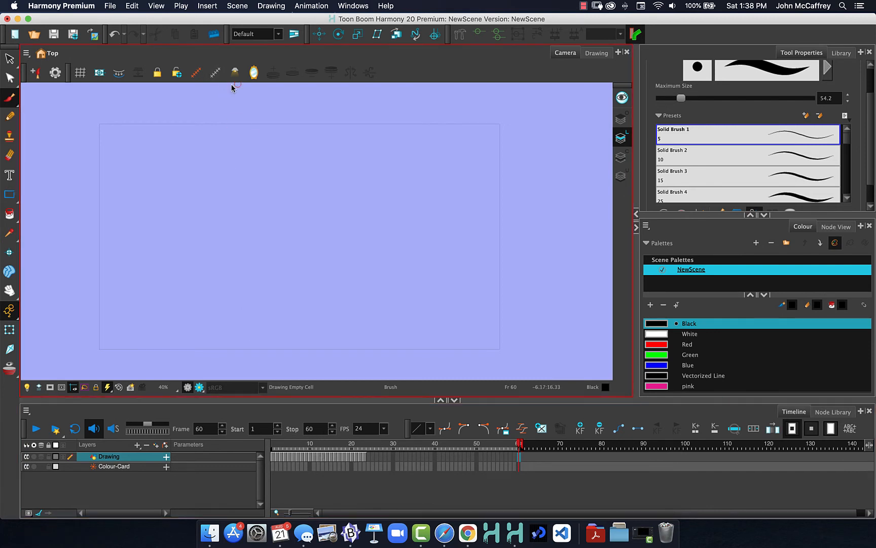
Set the scene length to 120 frames.
left_click(246, 6)
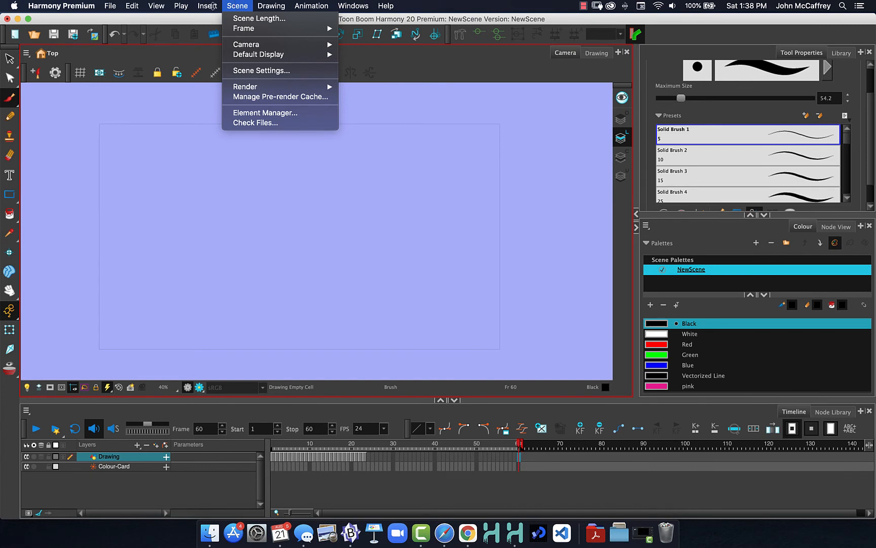
left_click(227, 9)
left_click(238, 7)
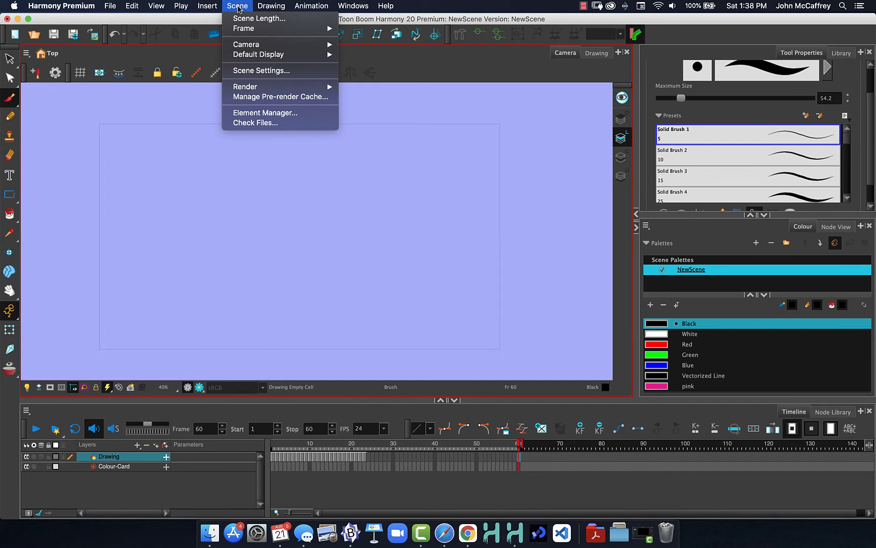
left_click(259, 19)
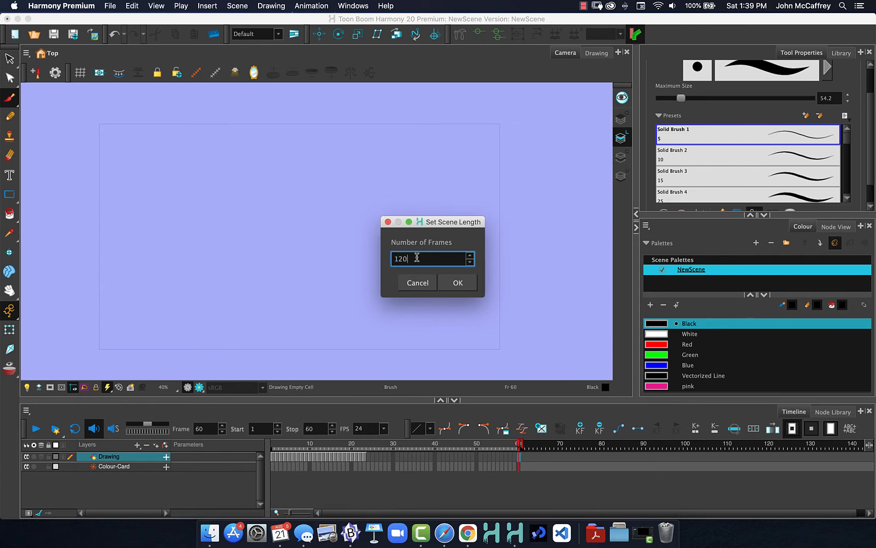
left_click(456, 284)
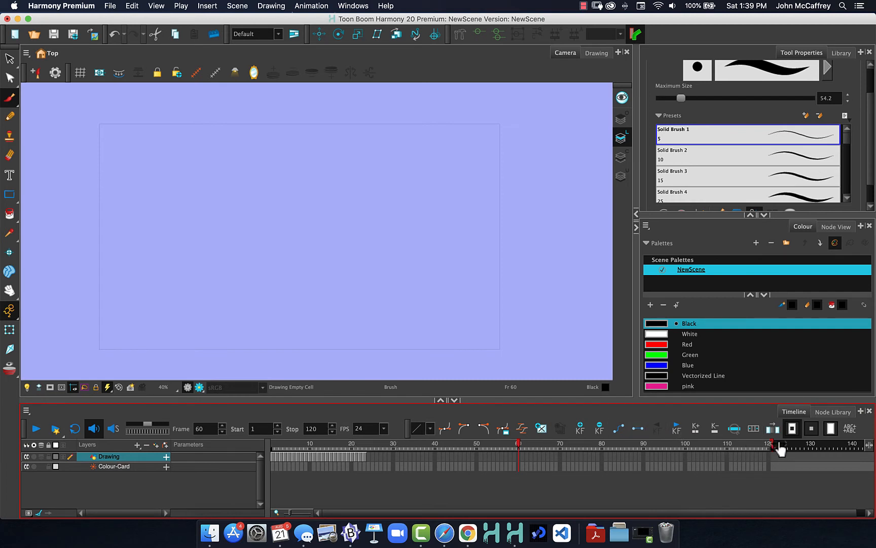
Shorten the scene to end at frame 23, enable looping, and play the animation before stopping it.
mouse_move(781, 449)
left_mouse_down()
mouse_move(355, 446)
mouse_move(366, 445)
left_mouse_up()
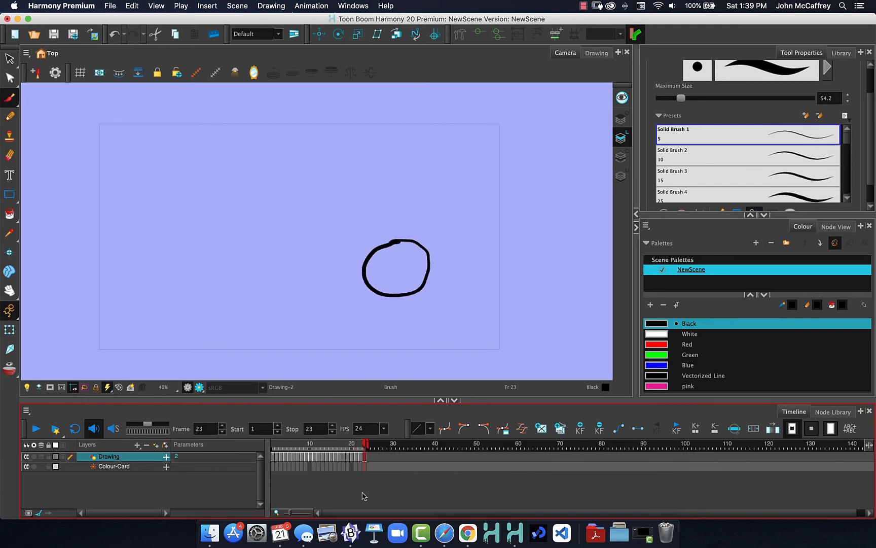
left_click(39, 429)
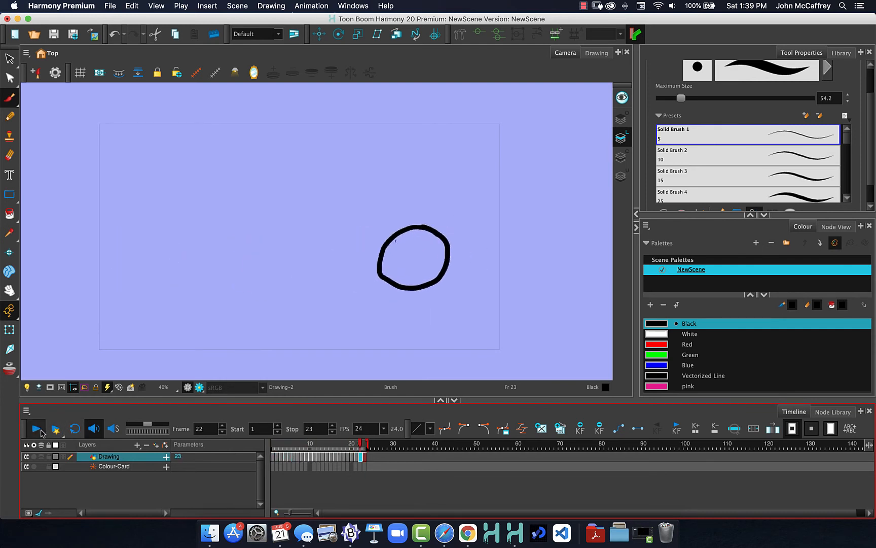
left_click(72, 430)
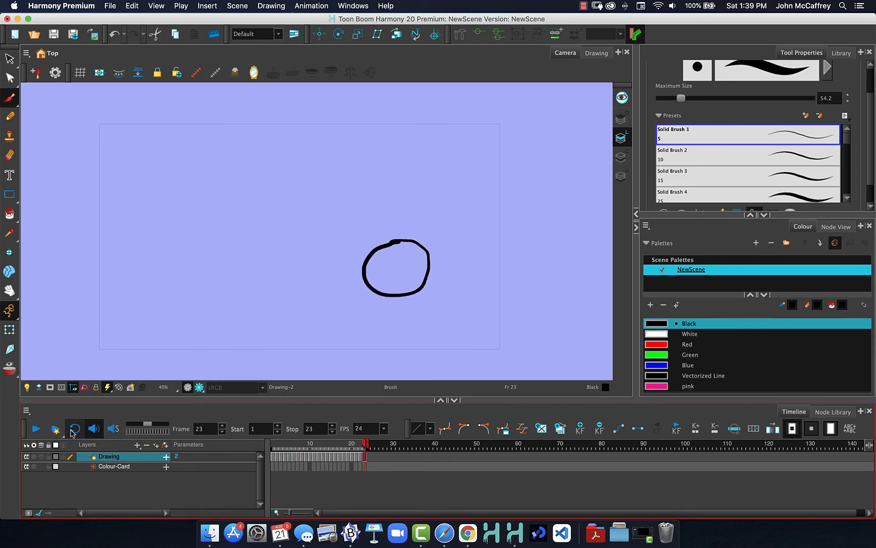
left_click(39, 430)
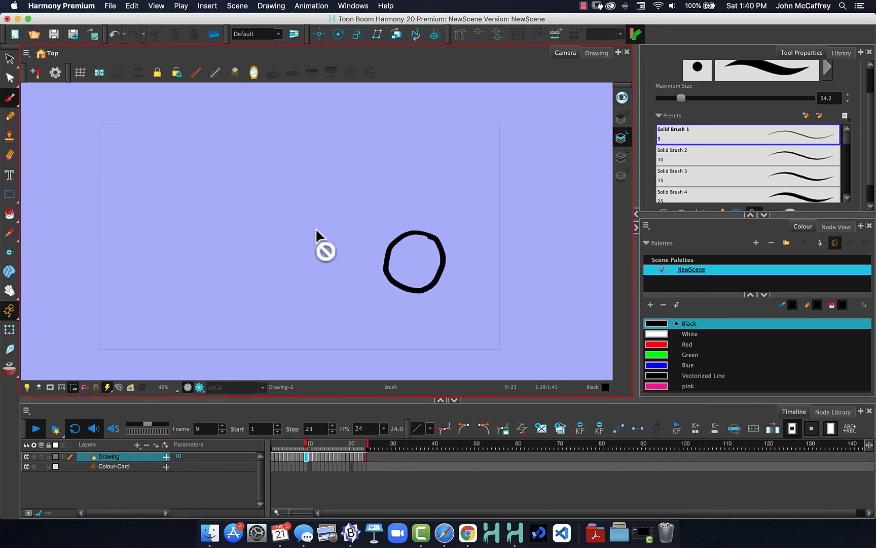
left_click(35, 428)
Turn off sound playback, return to frame 1 and extend the scene's end to frame 120.
left_click(94, 431)
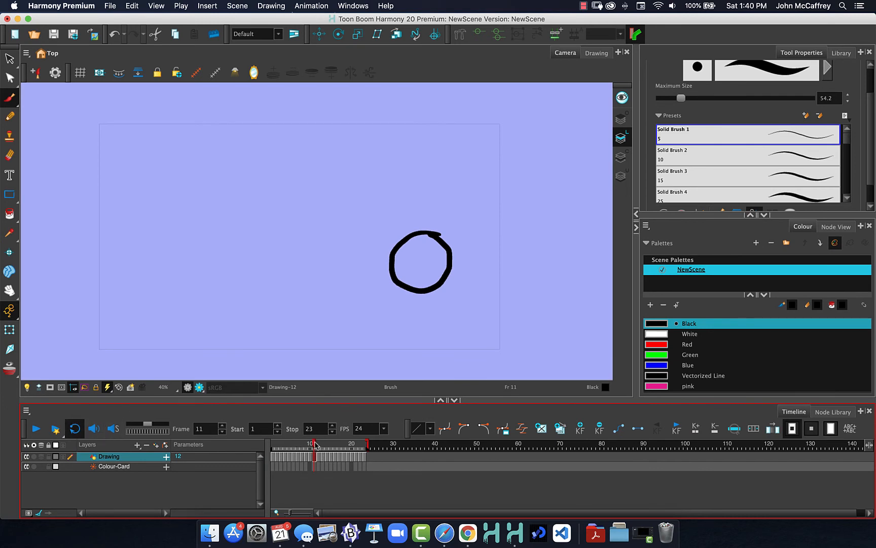
left_click_drag(314, 445, 272, 445)
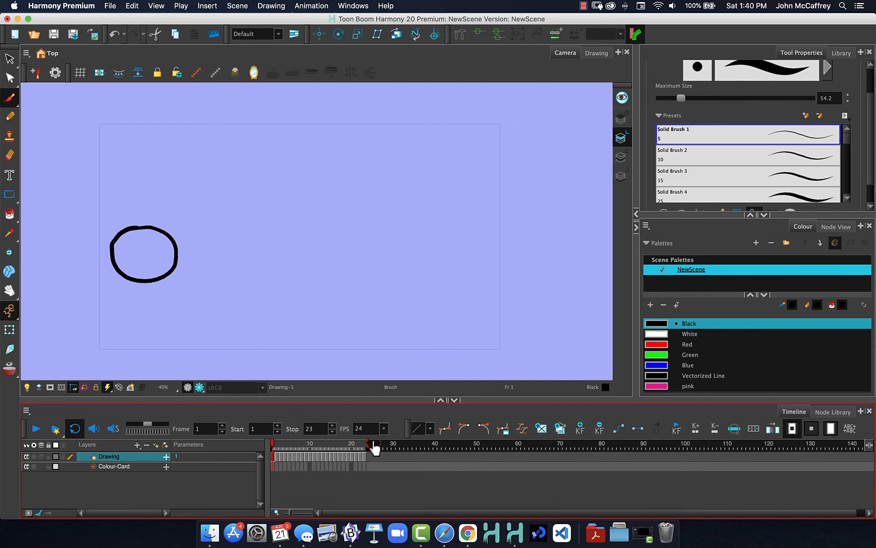
left_click_drag(373, 447, 770, 448)
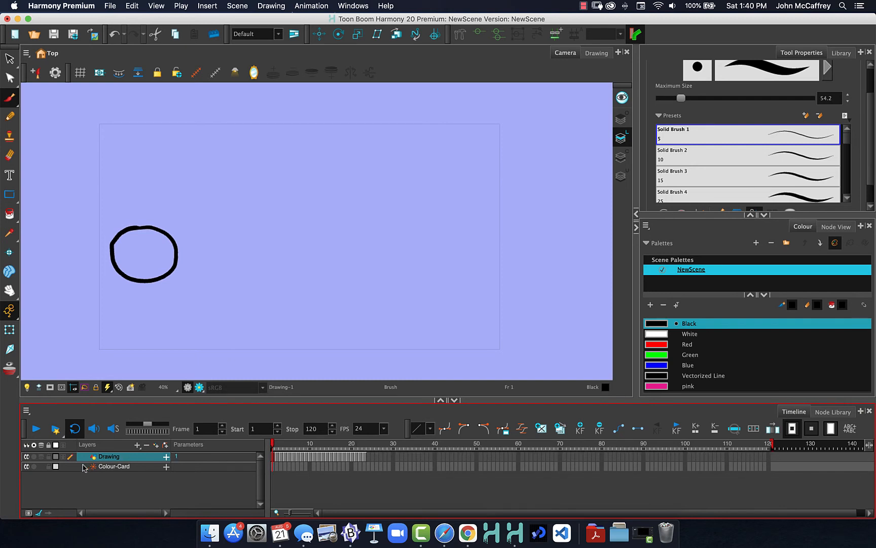
Add a new vector drawing layer named ball2 above the existing Drawing layer.
left_click(137, 446)
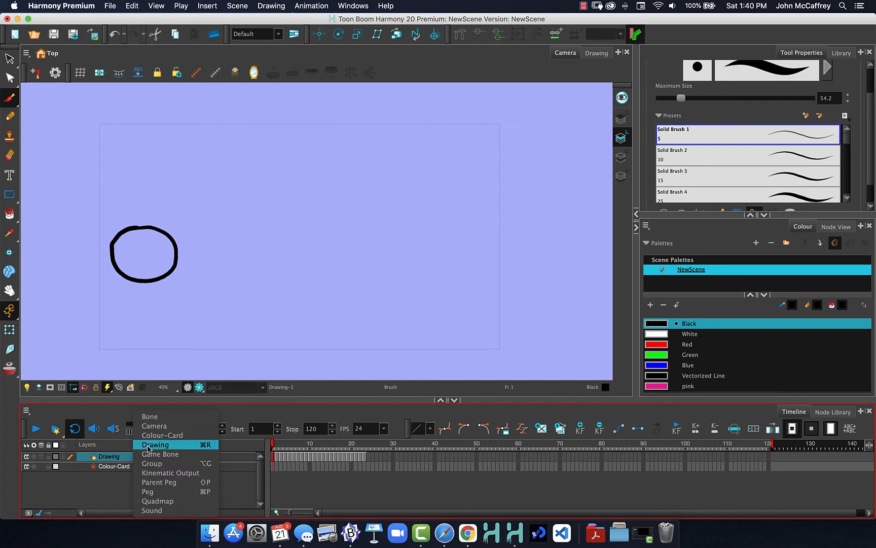
left_click(148, 446)
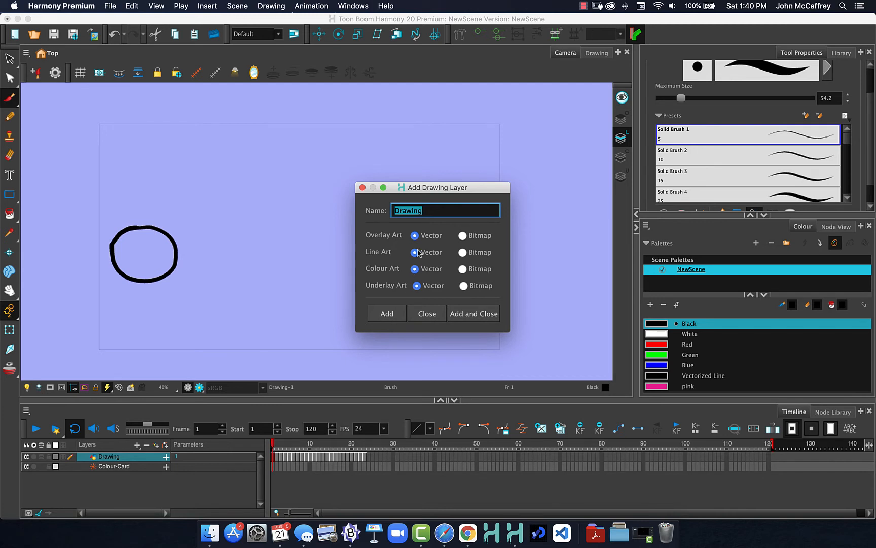
type("ball2")
left_click(473, 314)
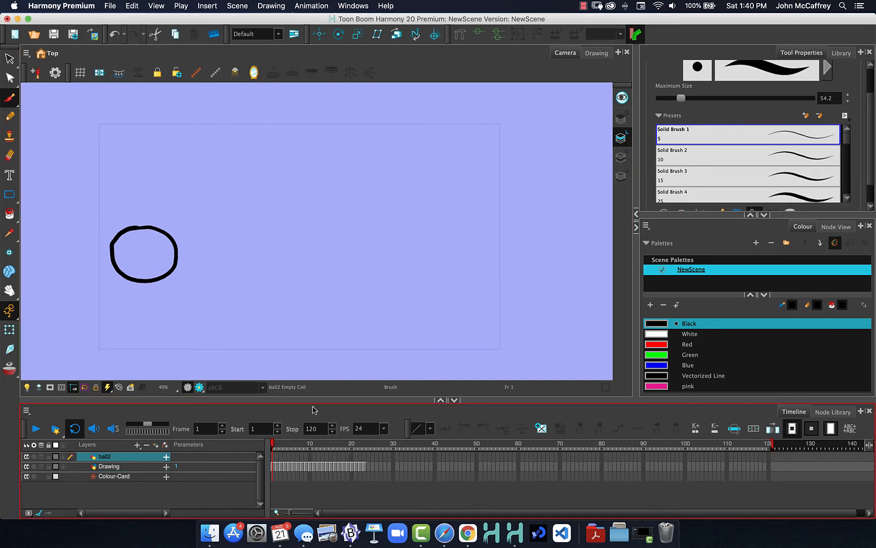
Hide the Drawing layer and lock both the Drawing and Colour-Card layers.
left_click(26, 467)
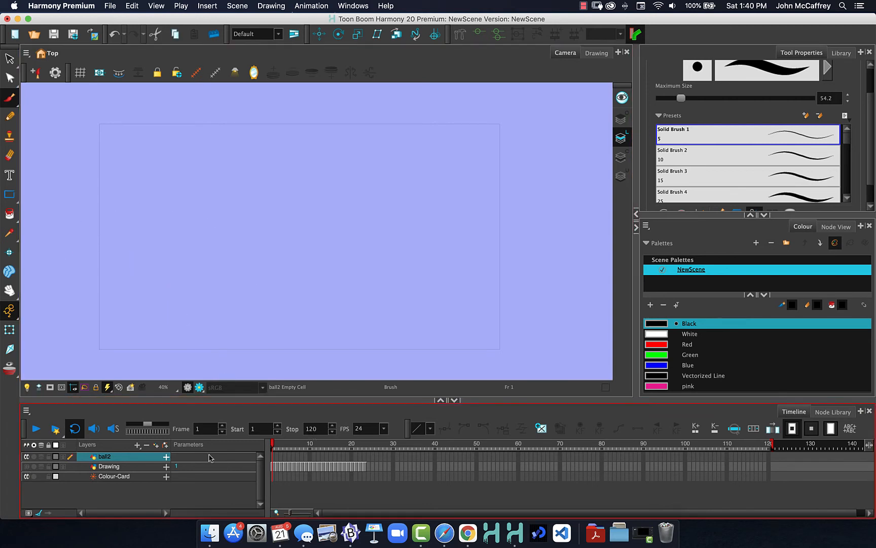
left_click(48, 466)
left_click(49, 477)
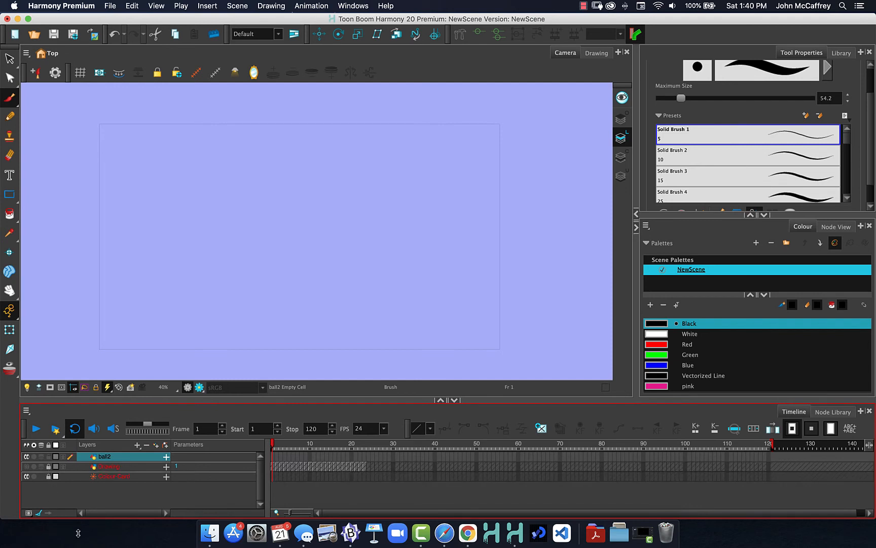
left_click(26, 467)
left_click(49, 466)
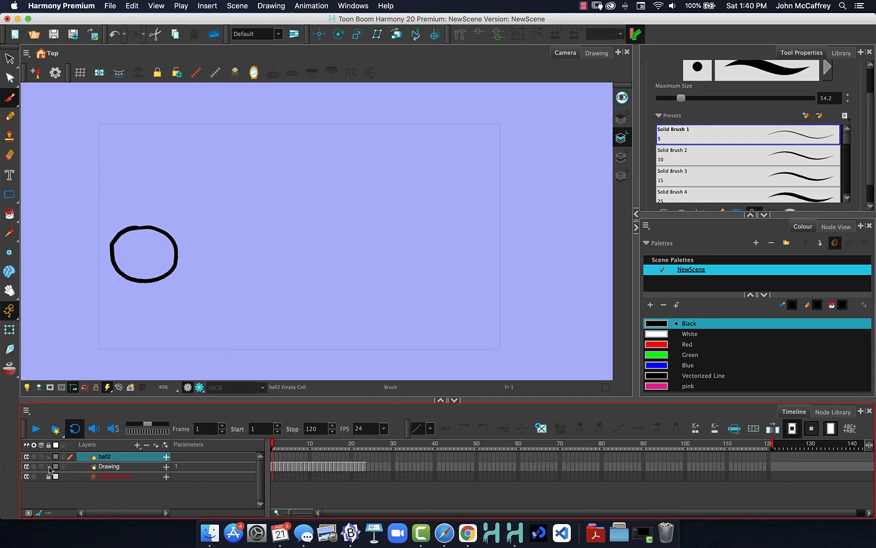
left_click(48, 466)
left_click(26, 467)
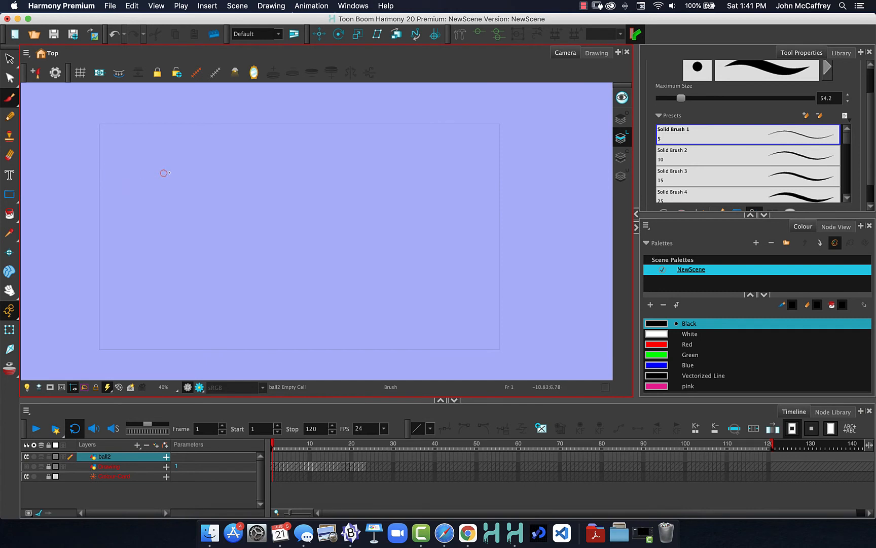
Draw a small circle with the Pencil in the camera frame's upper-left area on frame 1 of ball2.
left_click(9, 116)
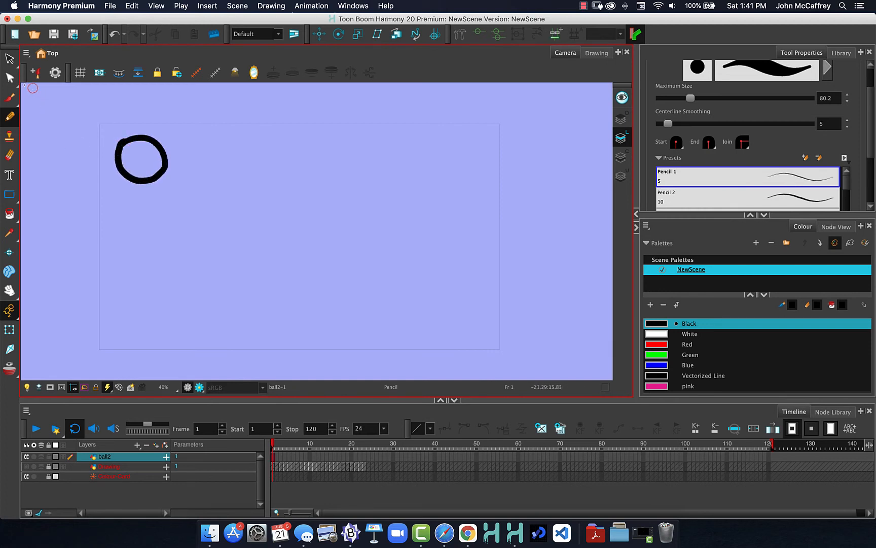
left_click(14, 64)
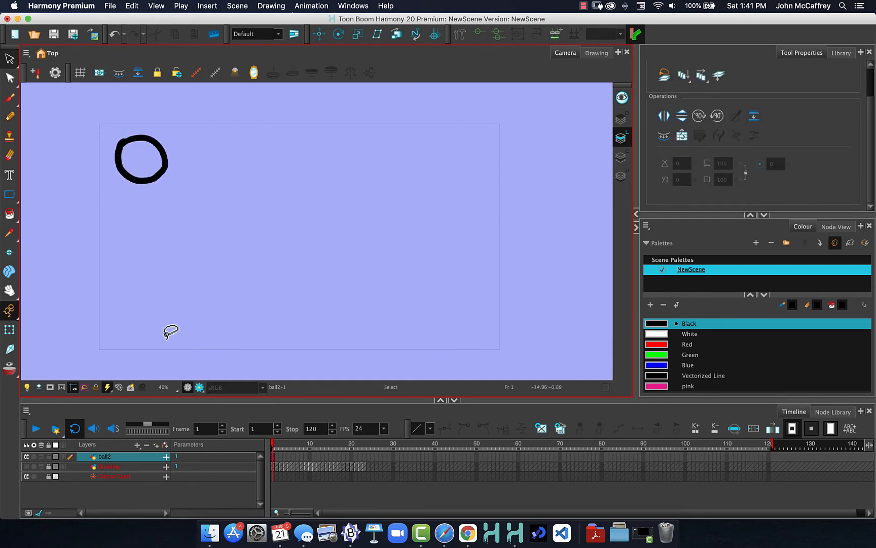
left_click(276, 458)
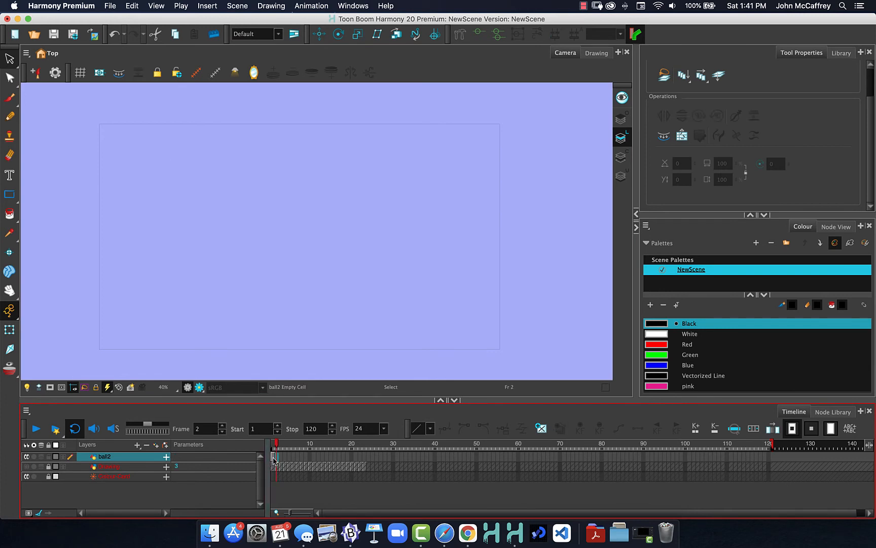
left_click(274, 458)
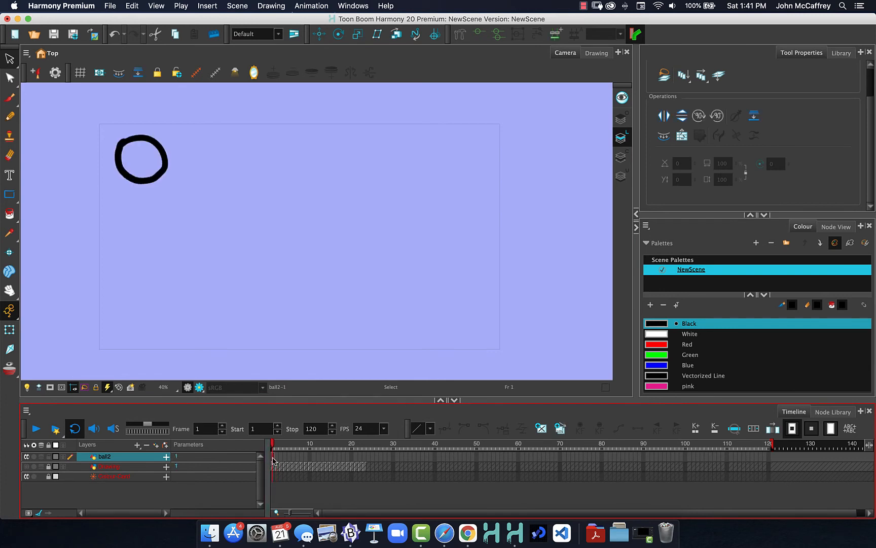
Select the drawn circle and reduce its pencil line's maximum size to 34.4.
left_click(163, 176)
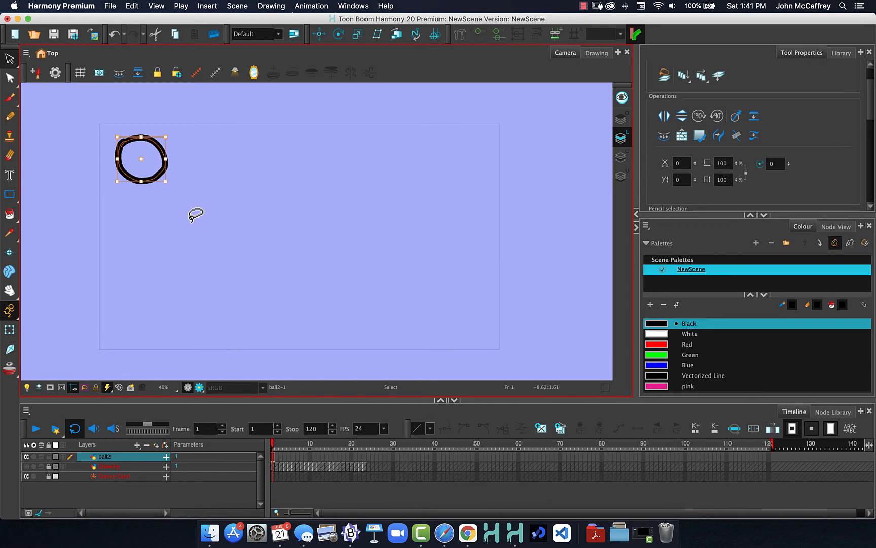
left_click(275, 459)
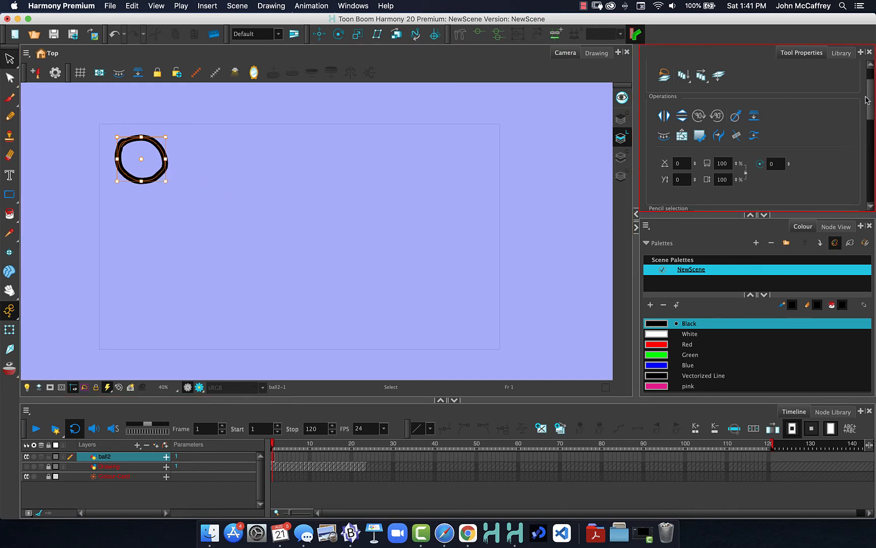
left_click_drag(869, 99, 873, 134)
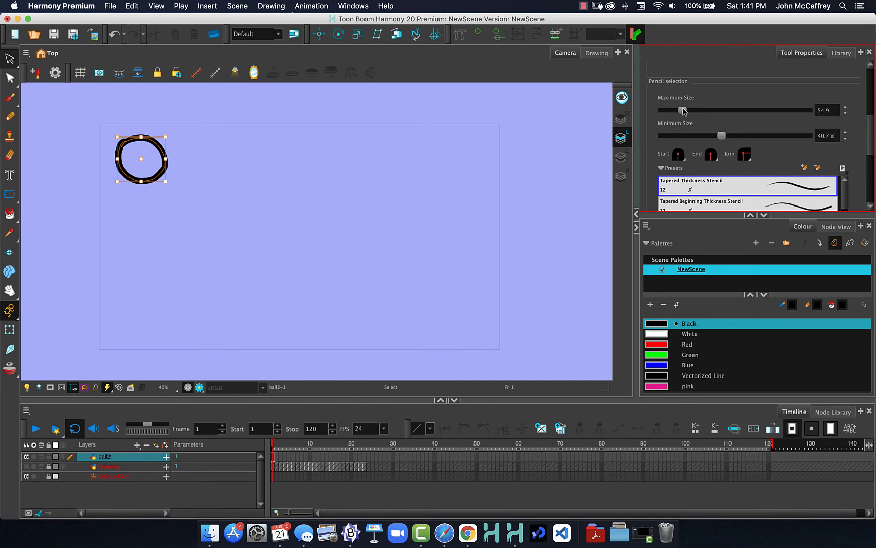
mouse_move(683, 110)
left_mouse_down()
mouse_move(721, 110)
mouse_move(665, 112)
mouse_move(675, 115)
left_mouse_up()
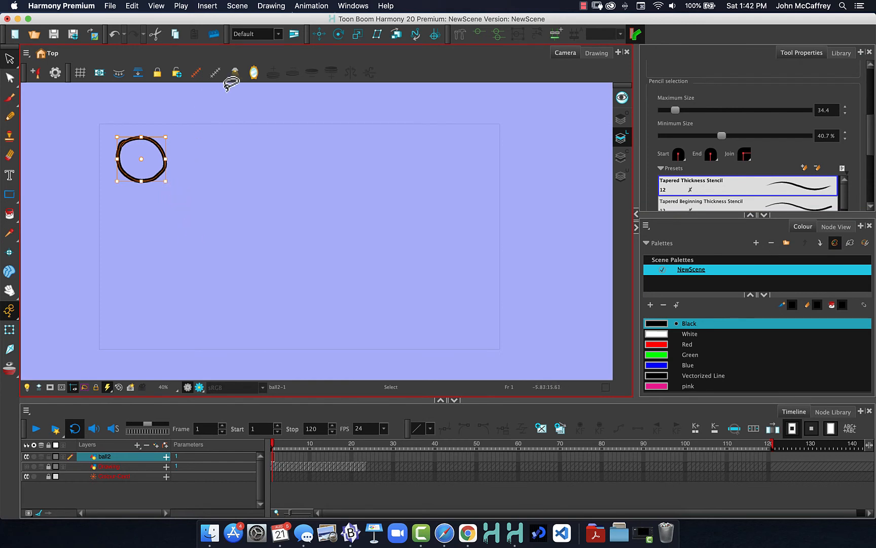
Select the whole circle on frame 1 of ball2 and copy it.
left_click(9, 116)
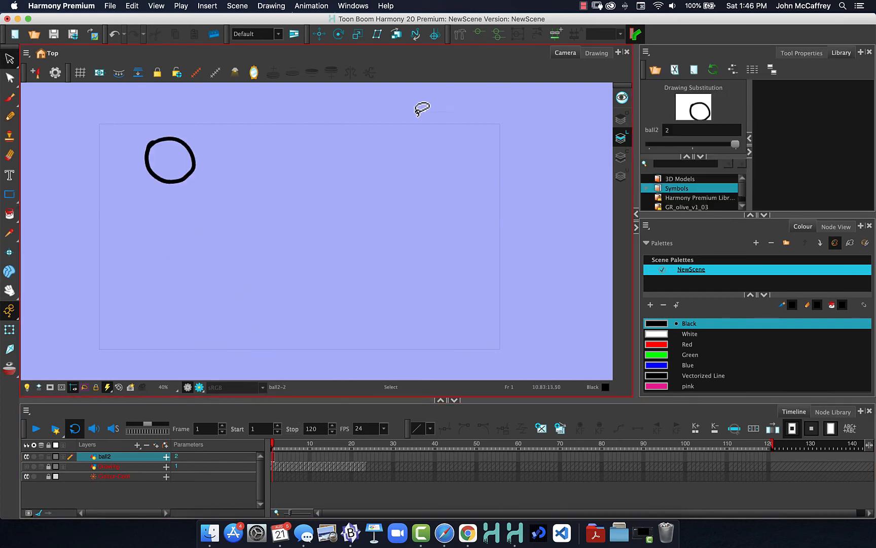
left_click(805, 53)
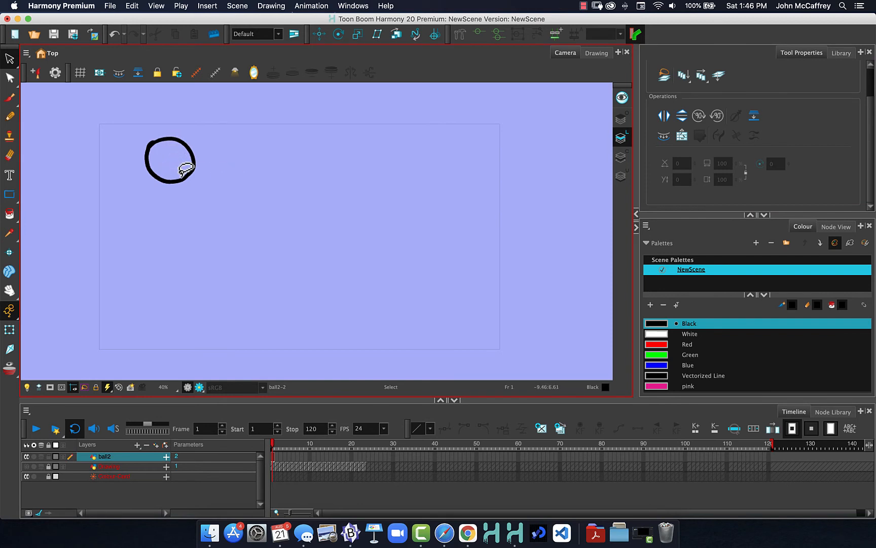
left_click(10, 117)
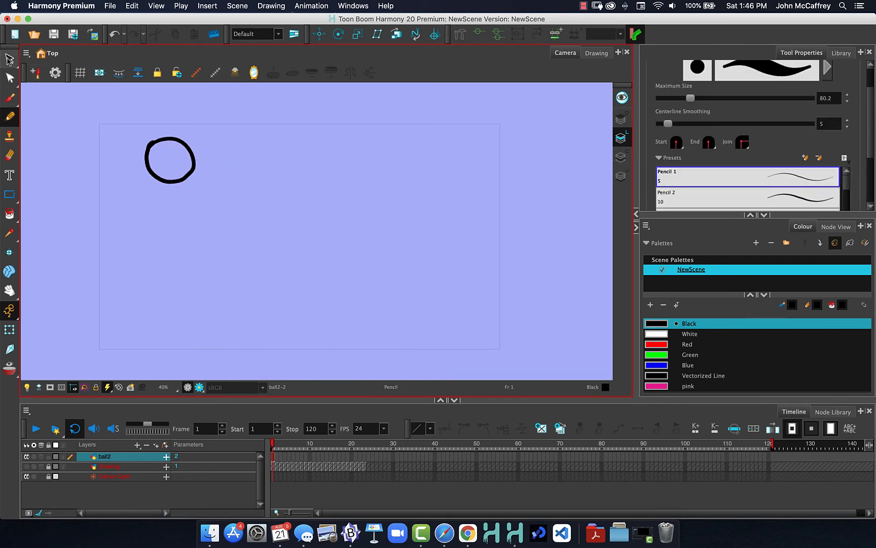
key("alt+s")
left_click_drag(124, 104, 205, 200)
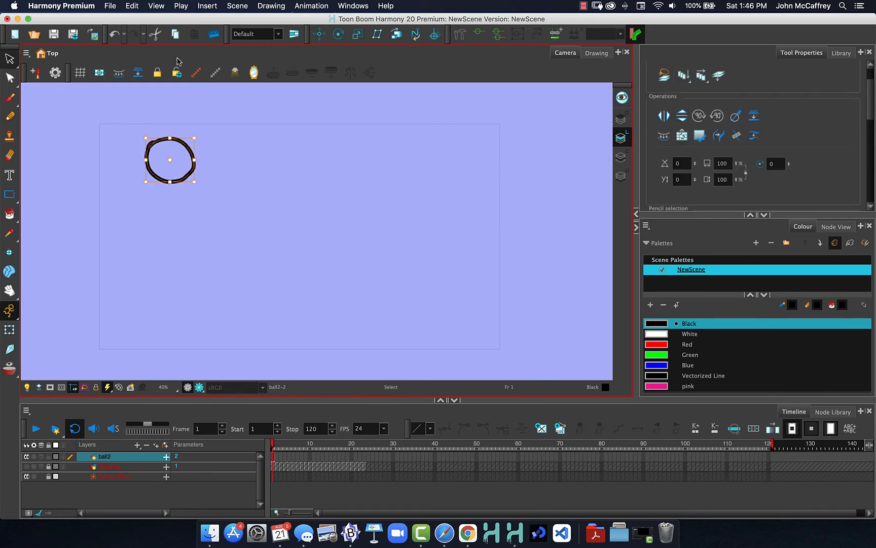
key("super+space")
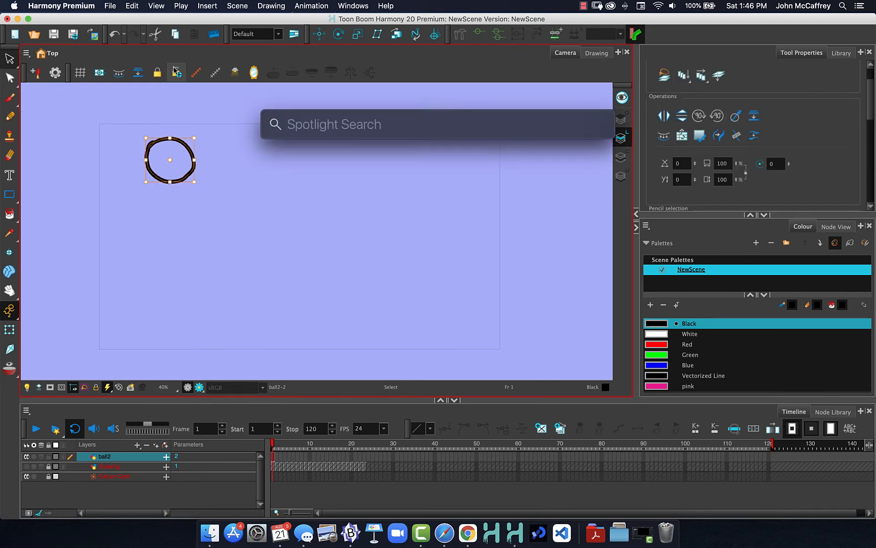
key("Escape")
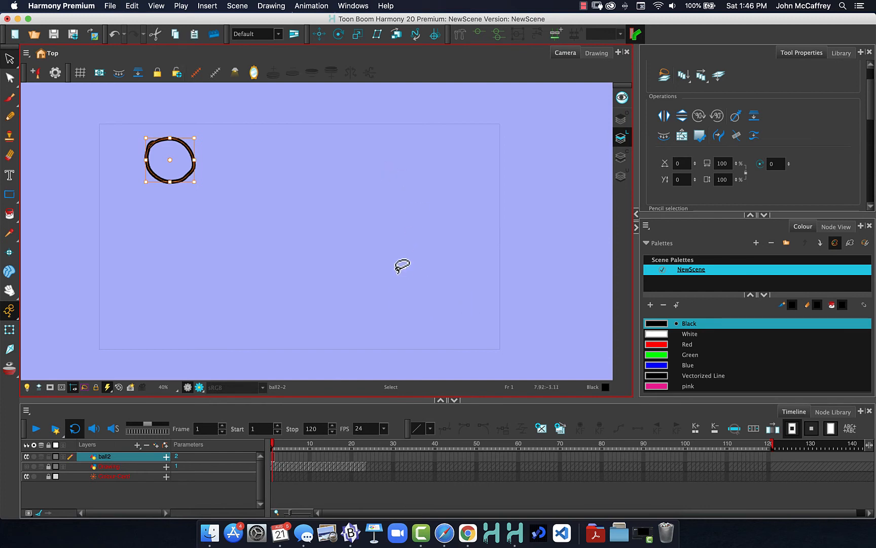
Paste the copied circle into frame 2 of ball2, shift it slightly to the right and deselect it.
left_click(276, 456)
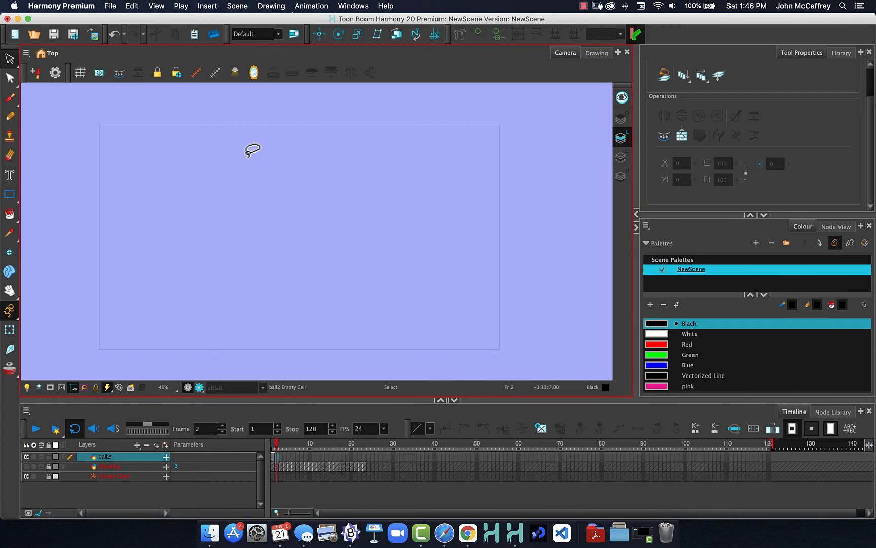
key("super+v")
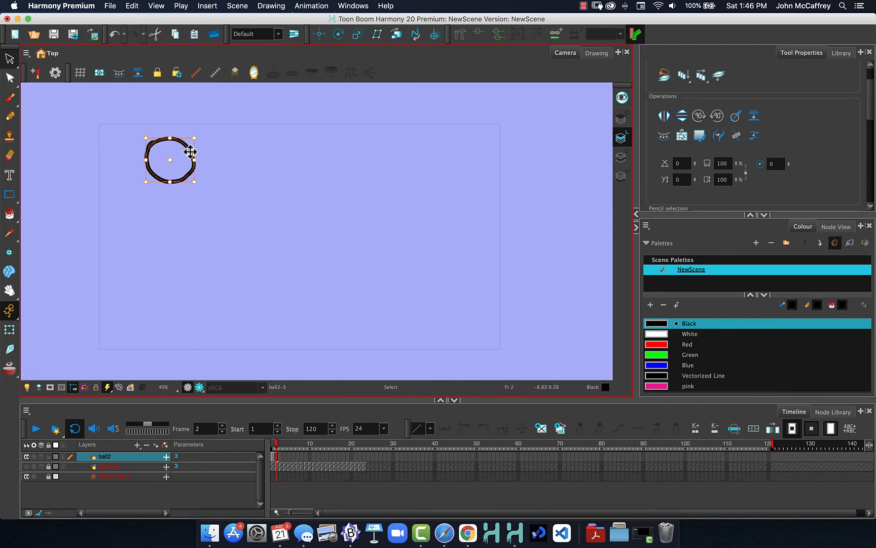
mouse_move(190, 152)
left_mouse_down()
mouse_move(221, 154)
mouse_move(206, 151)
left_mouse_up()
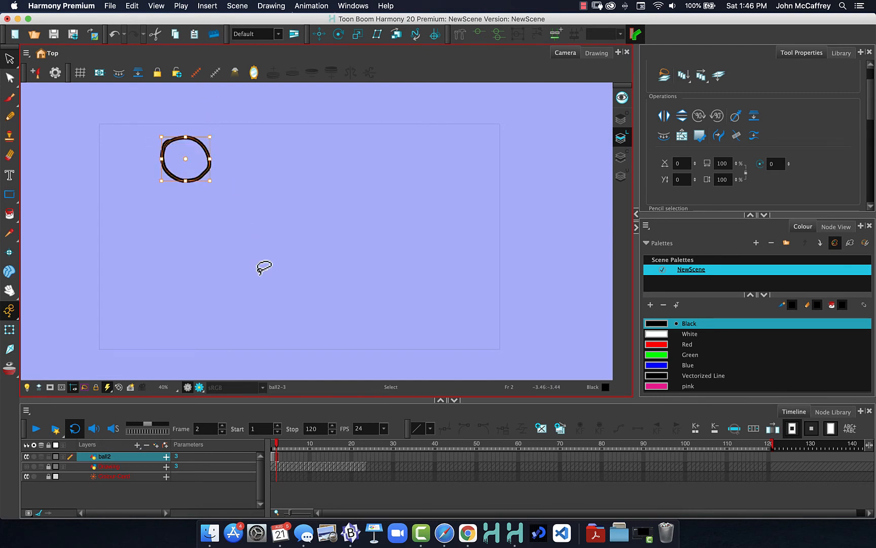
left_click(276, 440)
left_click_drag(277, 446, 277, 447)
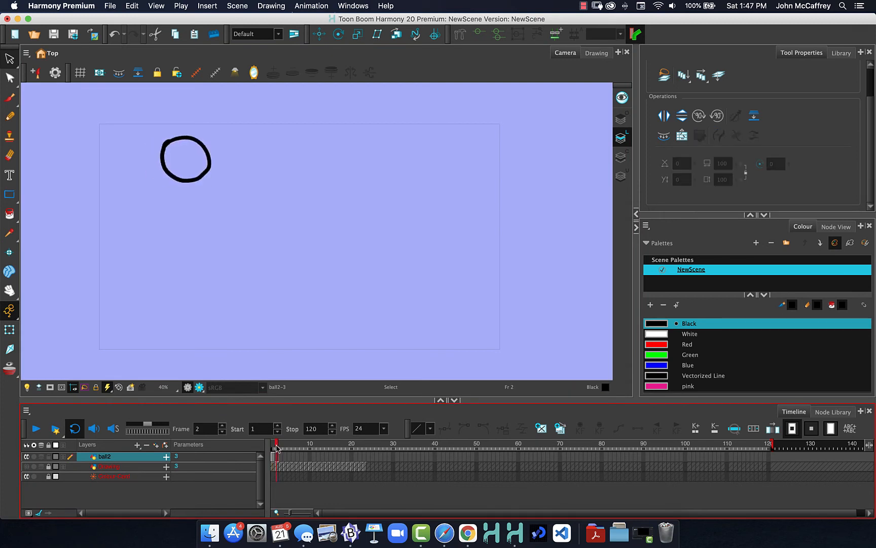
Turn on onion skinning, paste the circle into frame 3 and move it just to the right of the frame 2 circle.
left_click(119, 387)
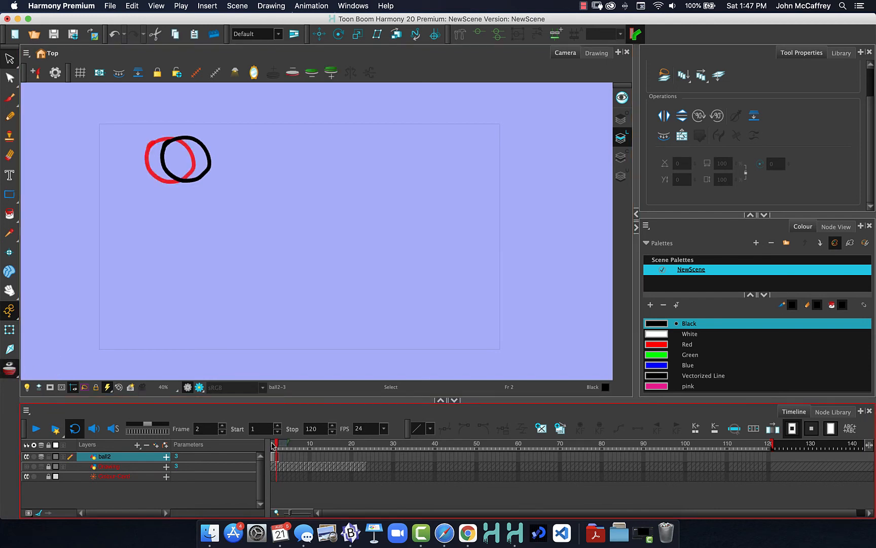
left_click(281, 458)
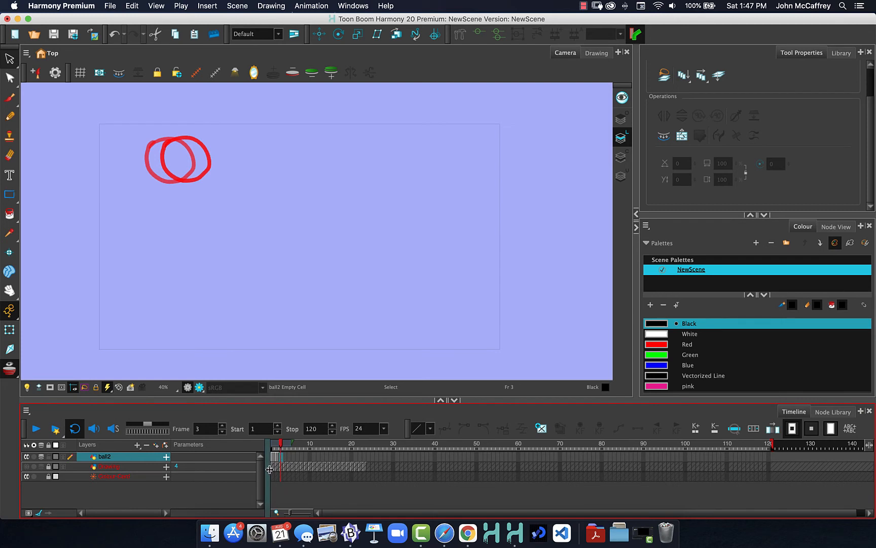
key("super+v")
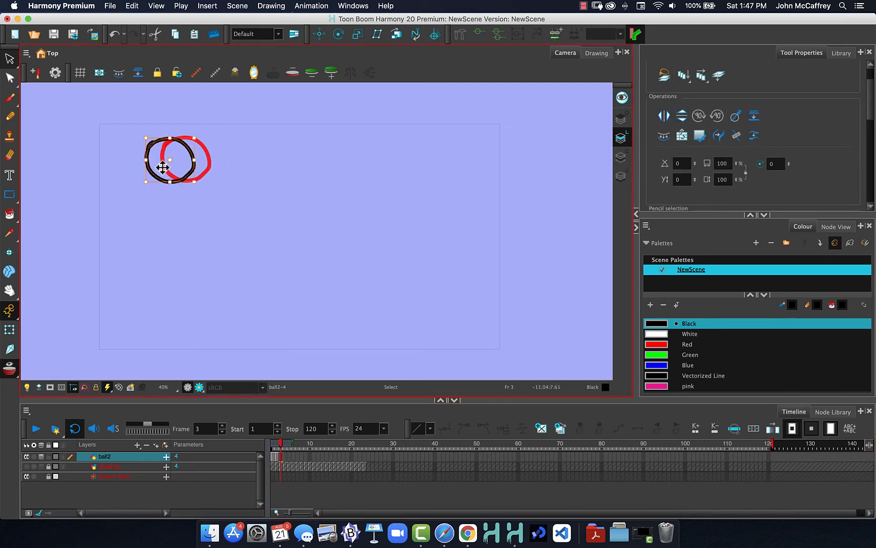
left_click_drag(191, 181, 227, 185)
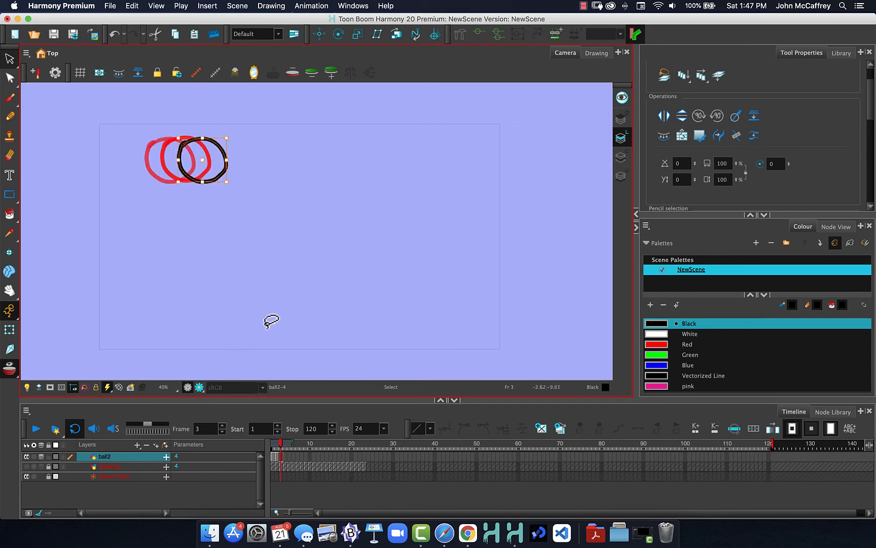
left_click(273, 318)
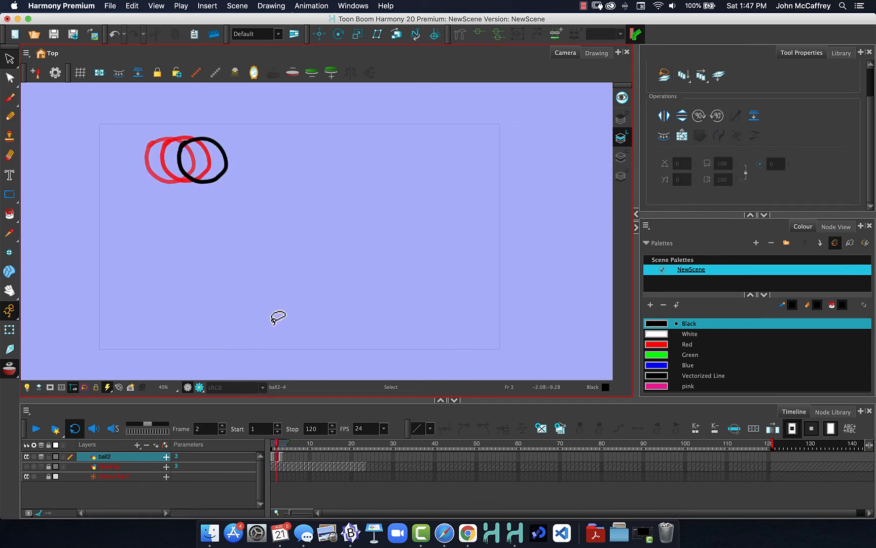
Flip through the first three frames, paste the circle into frame 4 and move it further right than the frame 3 circle.
key("comma")
key("comma")
key("period")
key("period")
key("period")
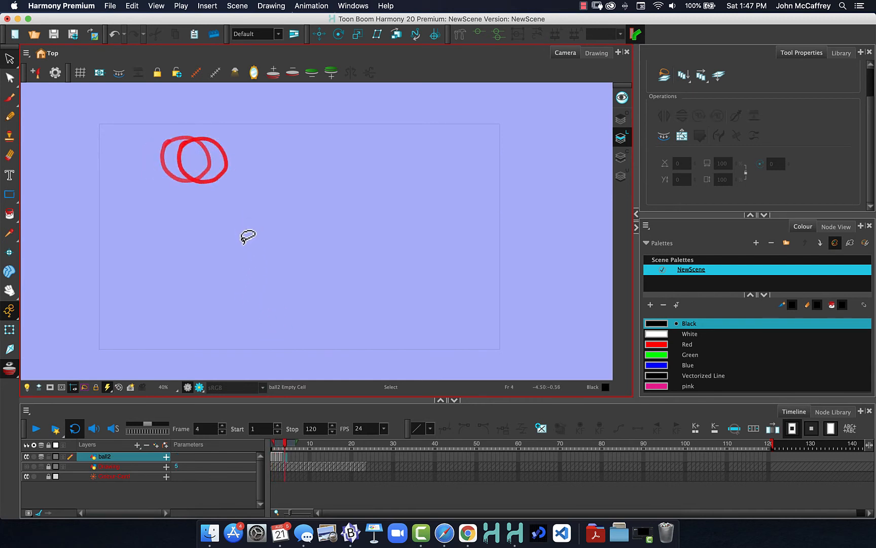
key("ctrl+v")
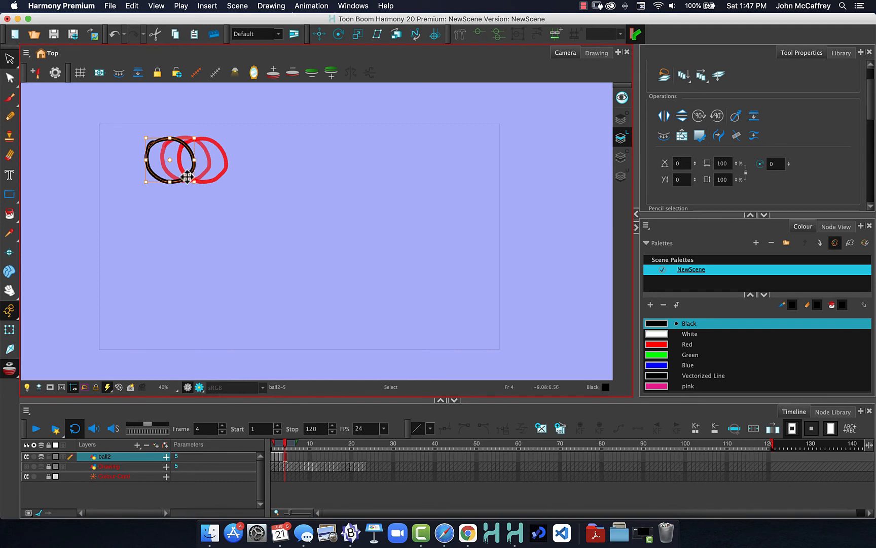
left_click_drag(187, 177, 261, 187)
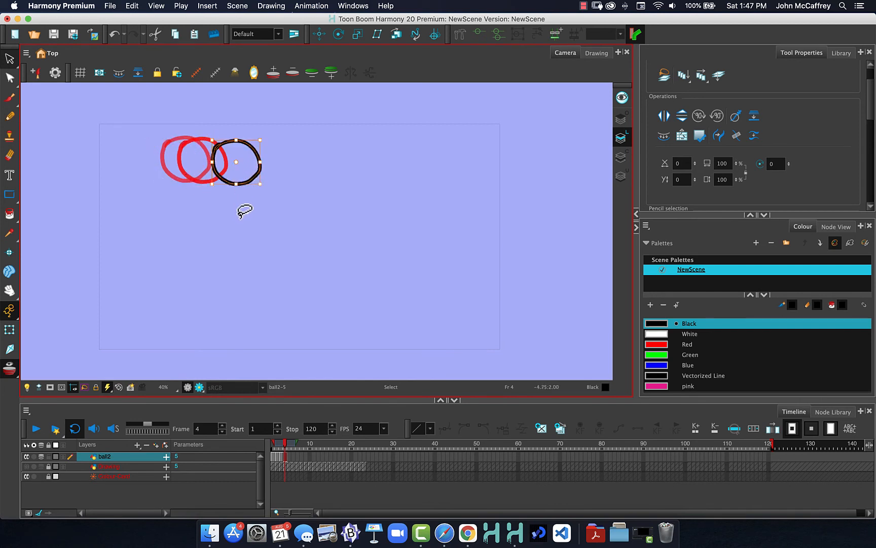
Flip back to frame 1 and forward to frame 4 to check the ball's motion.
key("comma")
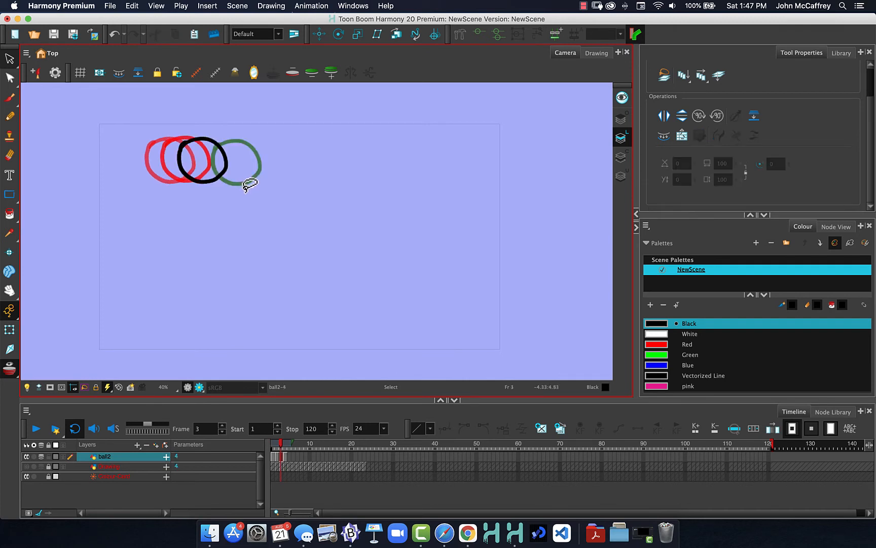
key("comma")
key("comma")
key("period")
key("period")
key("period")
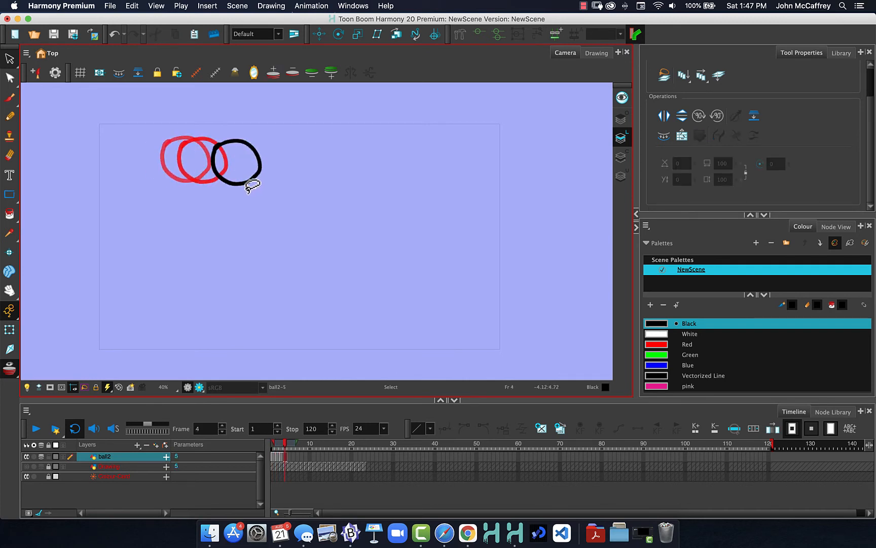
Paste the circle into frame 5 of ball2 and move it to the right of the frame 4 circle.
key("period")
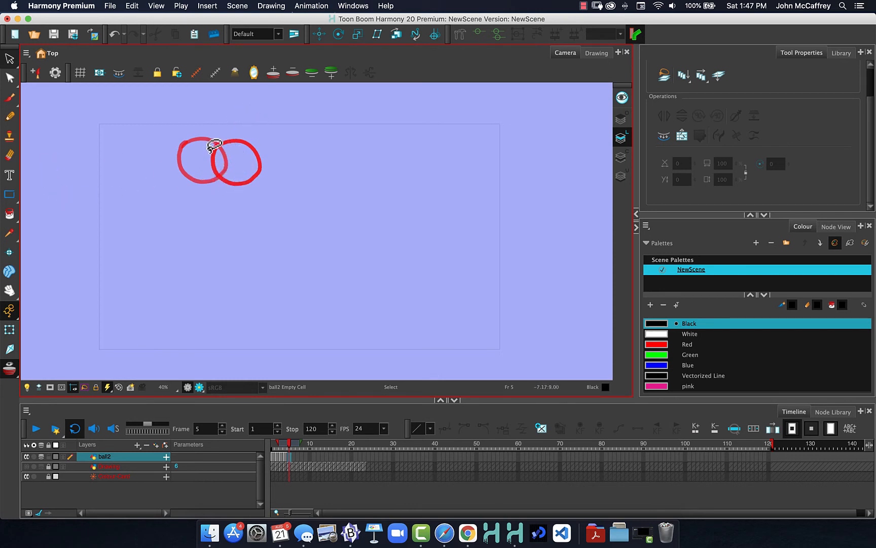
key("super+v")
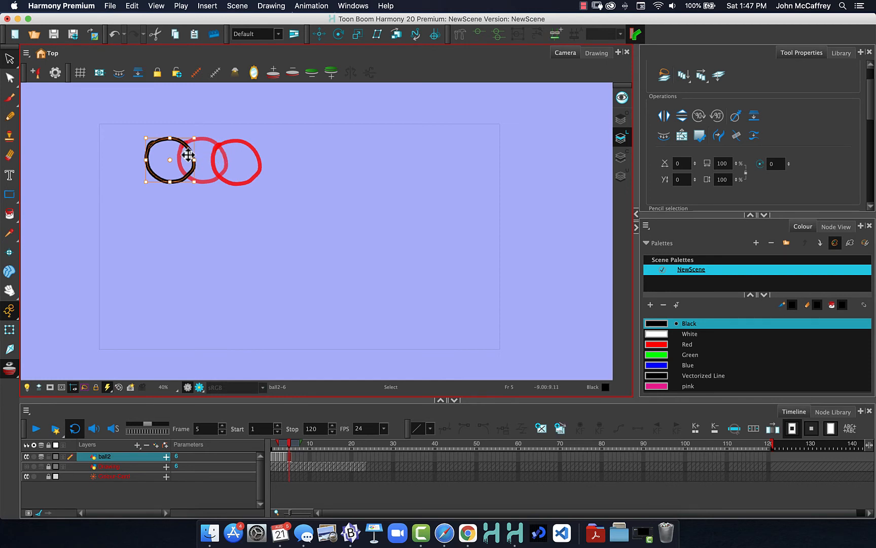
left_click_drag(197, 158, 307, 160)
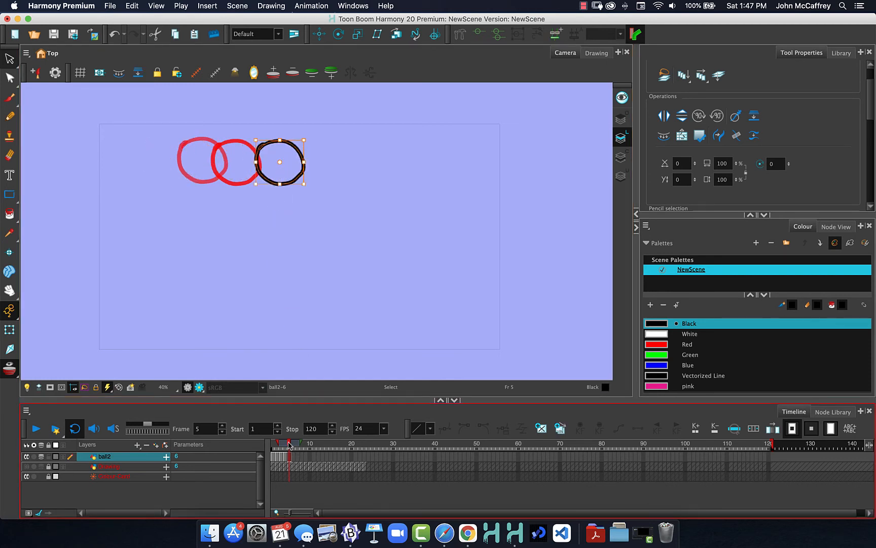
Paste the circle into frame 6 and move it to the right so it slightly overlaps the frame 5 circle.
mouse_move(289, 445)
left_mouse_down()
mouse_move(271, 445)
mouse_move(295, 446)
left_mouse_up()
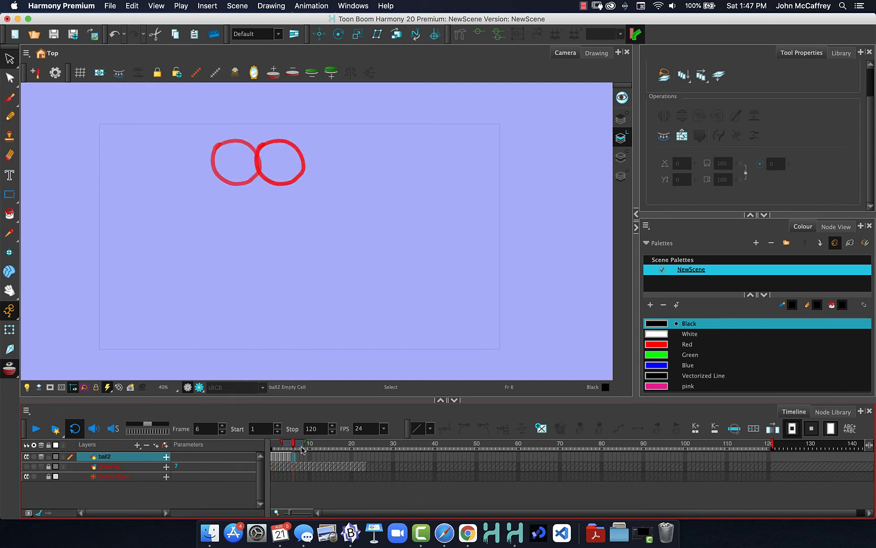
key("super+v")
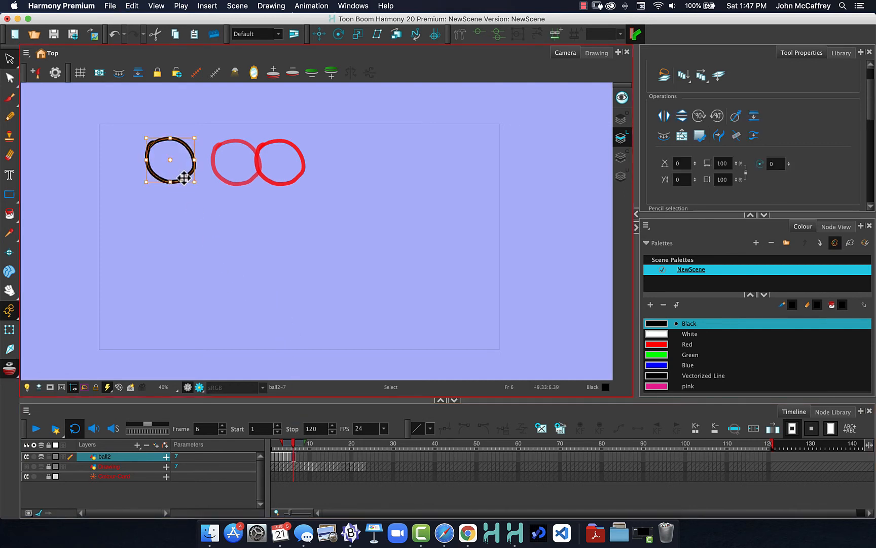
key("super+z")
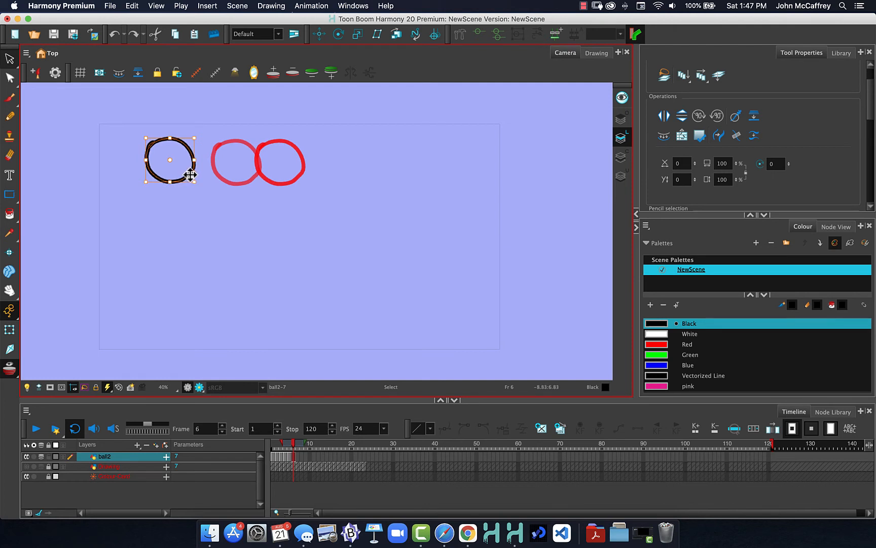
left_click_drag(190, 175, 339, 180)
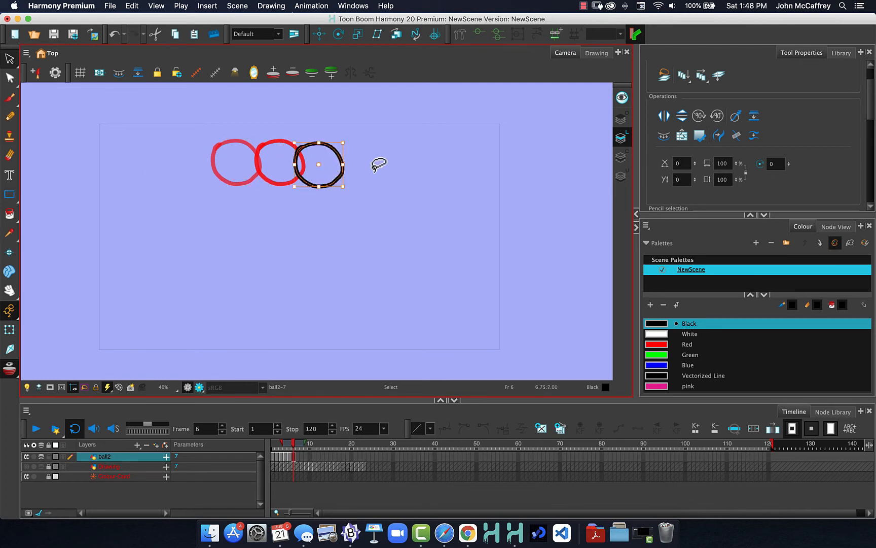
Thin the frame 6 circle's pencil line by lowering its maximum size to 20.
left_click_drag(871, 100, 871, 198)
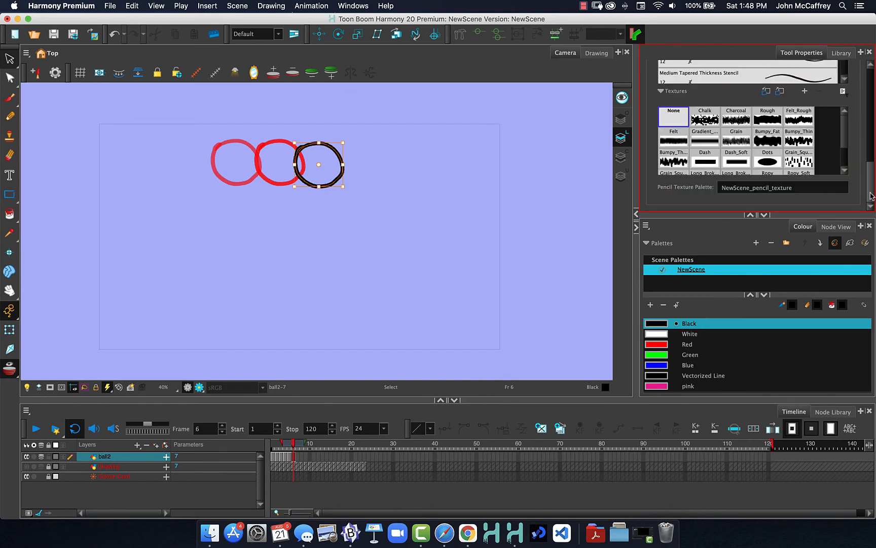
scroll(674, 154, "up", 5)
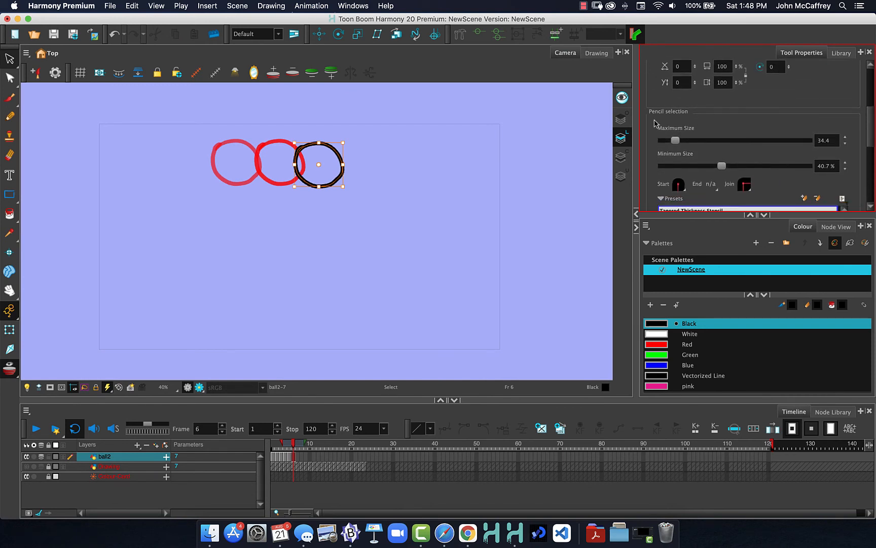
left_click_drag(674, 141, 670, 142)
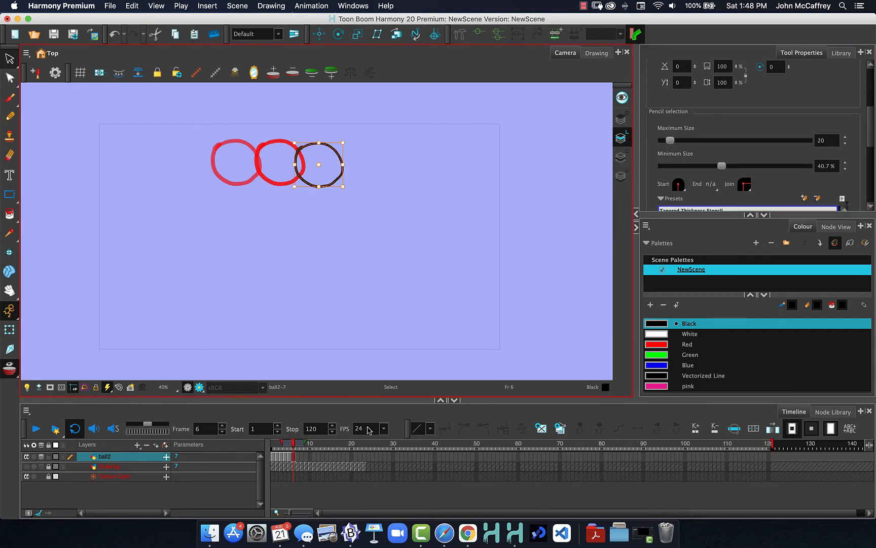
left_click_drag(295, 444, 298, 443)
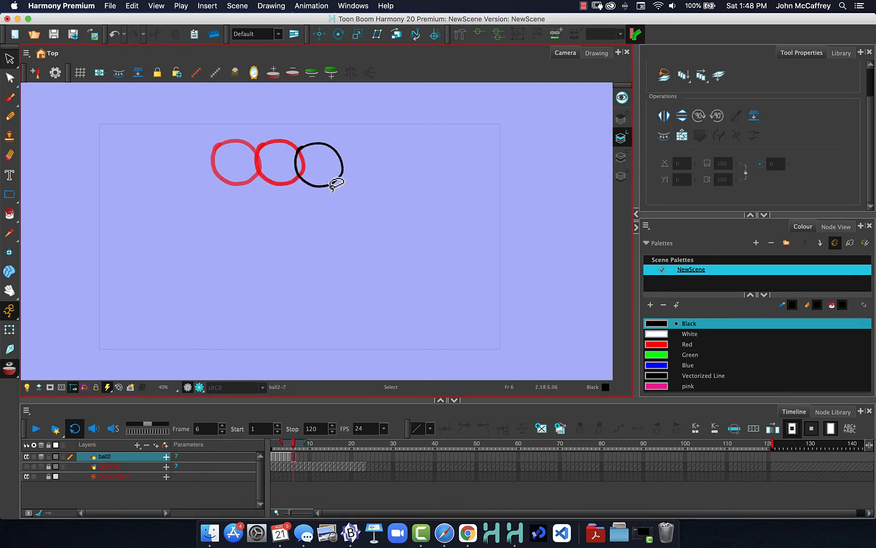
Copy the thinner frame 6 circle into frame 7 and shift it slightly to the right.
left_click(319, 144)
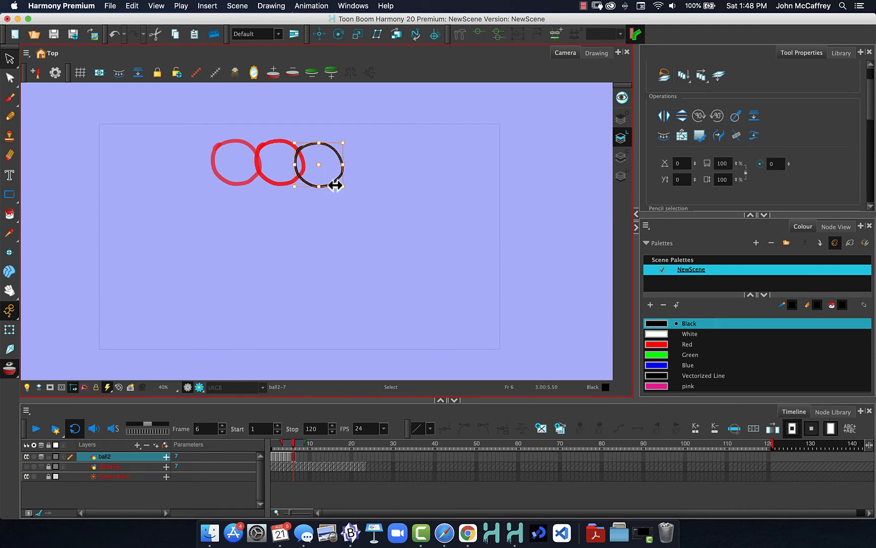
key(".")
key("super+v")
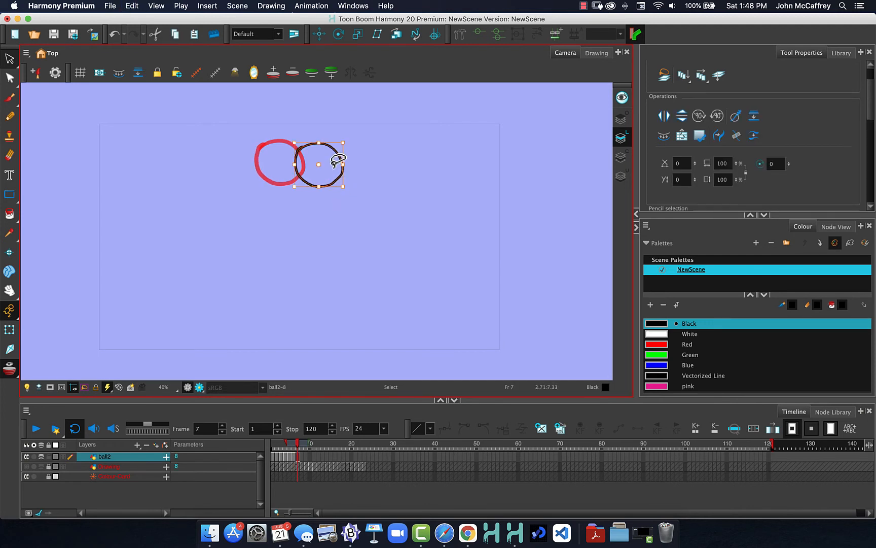
left_click_drag(337, 179, 351, 178)
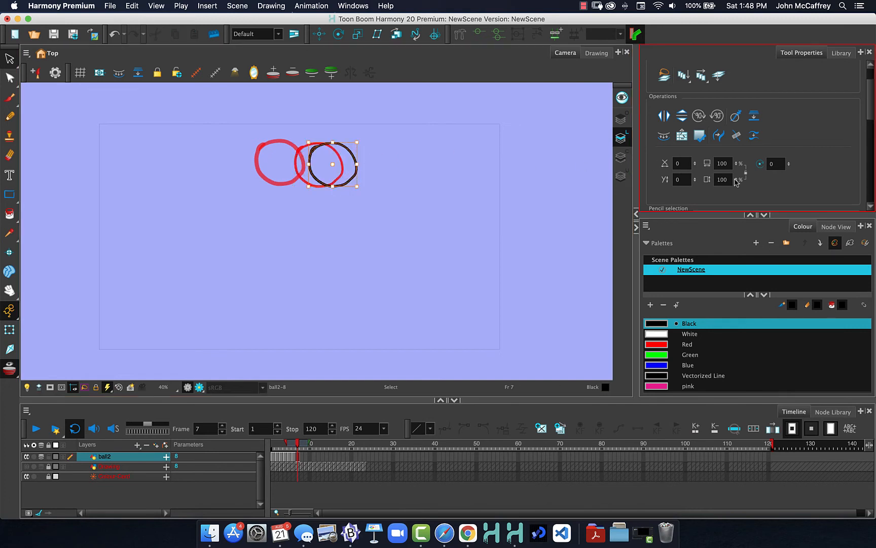
Reduce the frame 7 circle's maximum pencil size to 12.8 and enlarge the circle about its centre.
left_click_drag(870, 117, 869, 120)
scroll(867, 153, "up", 1)
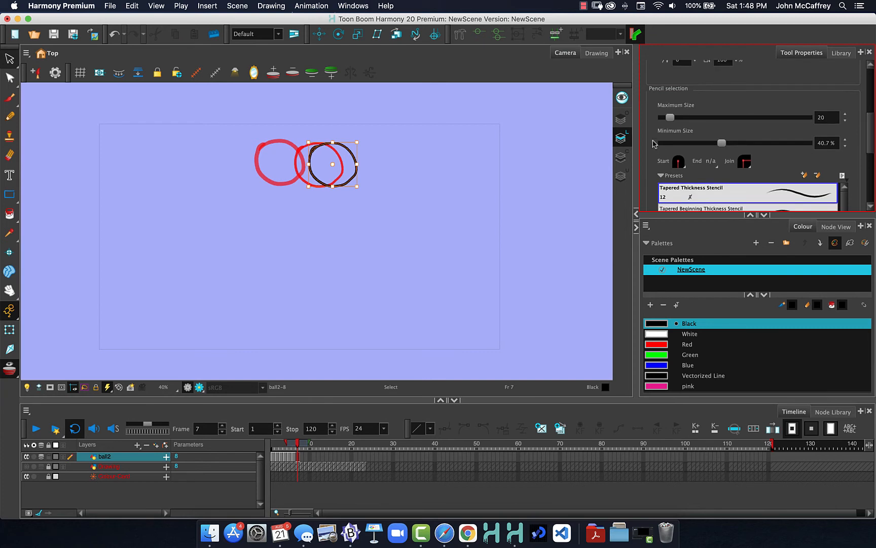
left_click_drag(669, 119, 666, 119)
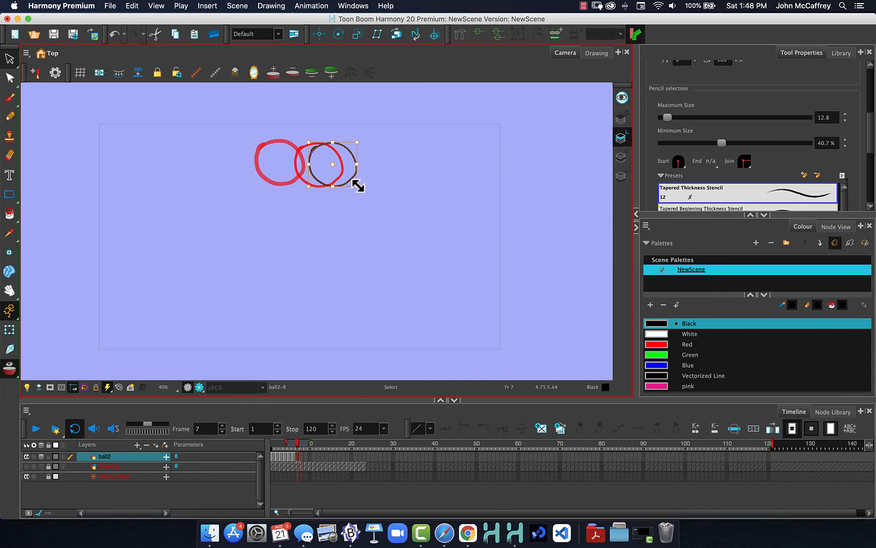
mouse_move(357, 187)
left_mouse_down()
mouse_move(410, 234)
mouse_move(360, 192)
mouse_move(387, 230)
mouse_move(356, 194)
mouse_move(389, 202)
mouse_move(470, 188)
mouse_move(365, 189)
left_mouse_up()
key("alt")
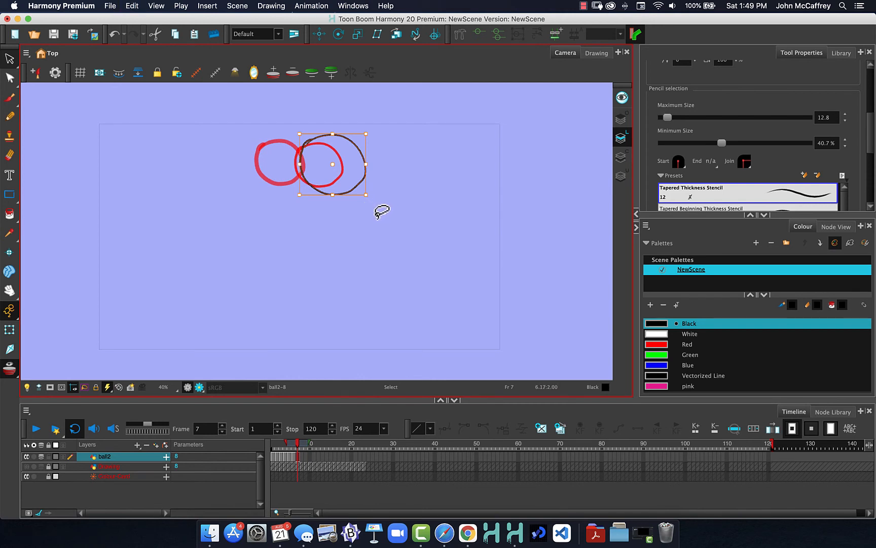
Paste the enlarged circle into frame 8, undo its misplaced move, and scale it up further towards the right.
key("period")
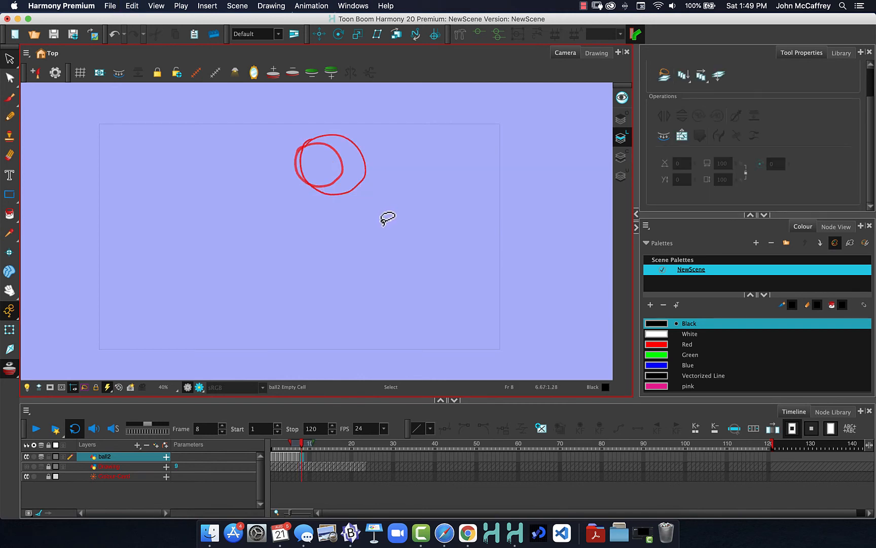
key("super+v")
left_click_drag(365, 193, 357, 190)
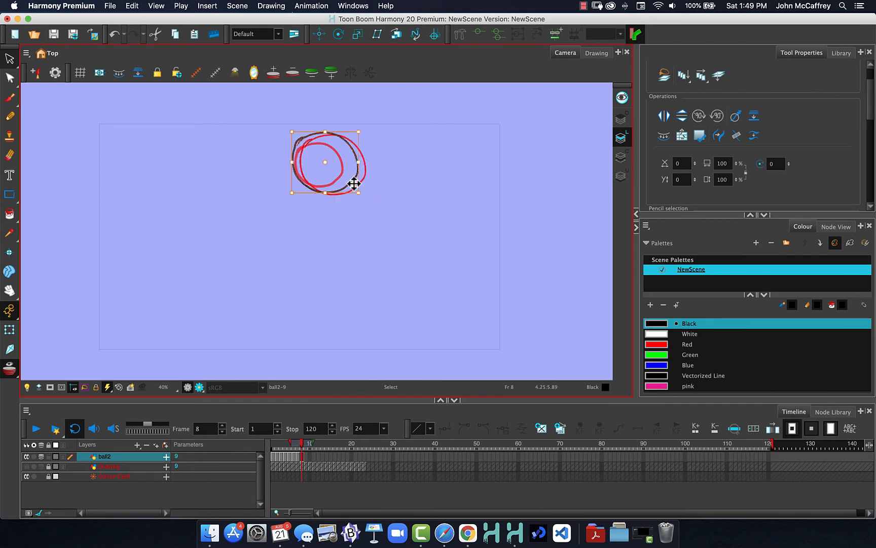
key("super+z")
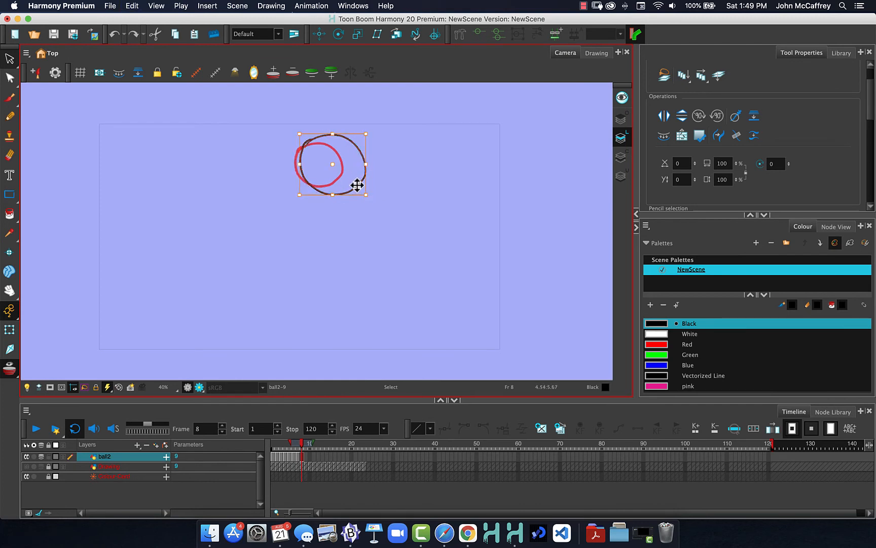
mouse_move(380, 193)
left_mouse_down()
mouse_move(390, 195)
mouse_move(370, 190)
mouse_move(397, 215)
mouse_move(387, 201)
left_mouse_up()
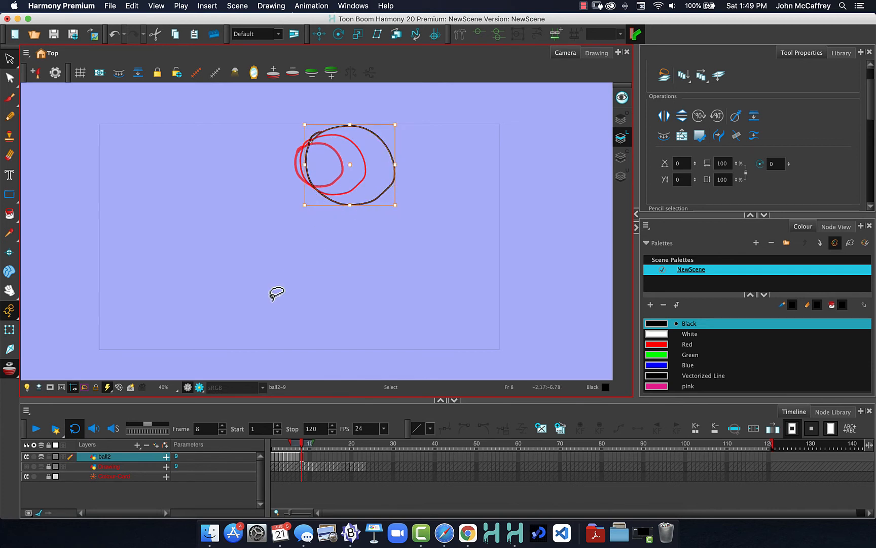
Turn off onion skinning and play and scrub the animation from frame 1 to check the growing ball's motion.
mouse_move(303, 445)
left_mouse_down()
mouse_move(282, 447)
mouse_move(312, 446)
mouse_move(241, 439)
left_mouse_up()
left_click(9, 369)
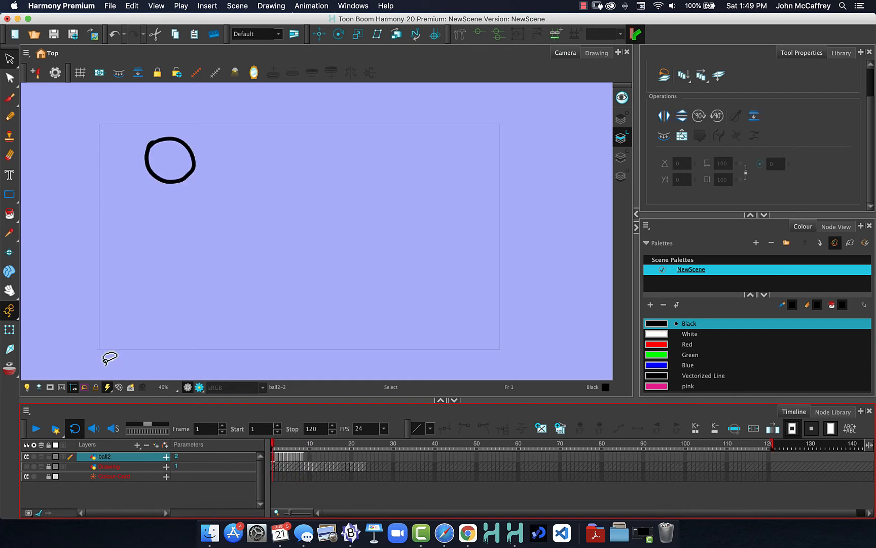
left_click(36, 429)
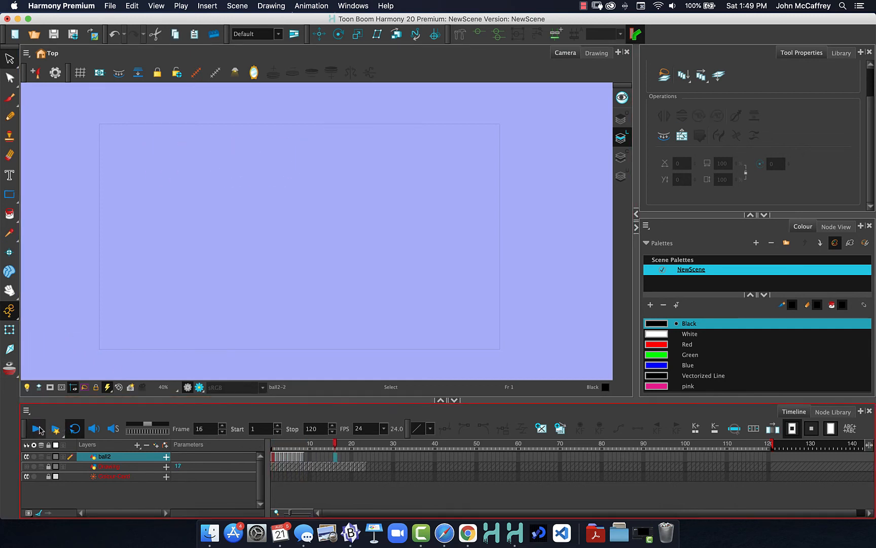
left_click(39, 430)
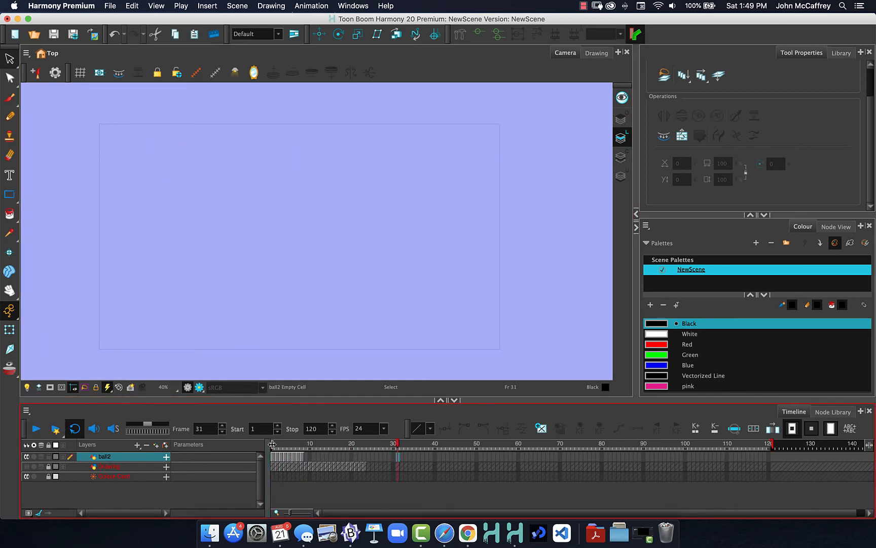
left_click_drag(273, 444, 291, 447)
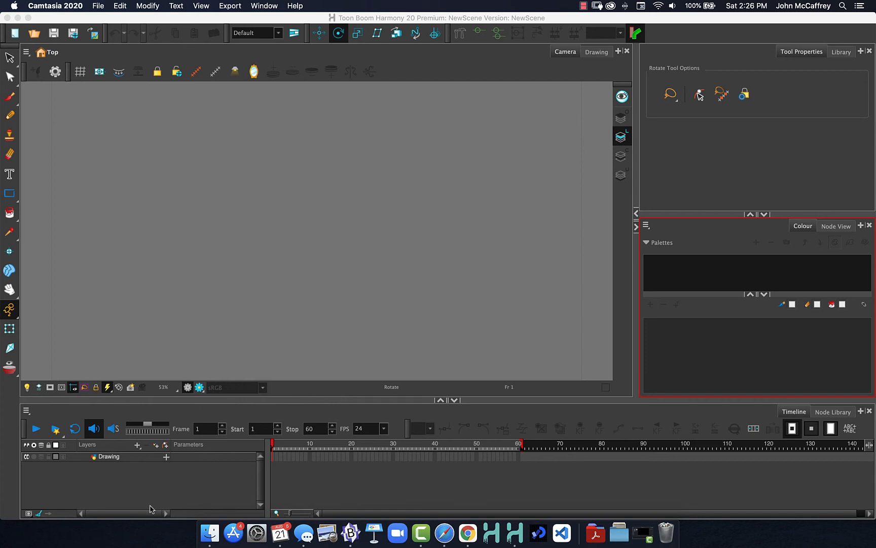
Add a Colour-Card layer beneath the Drawing layer in the new scene.
left_click(137, 446)
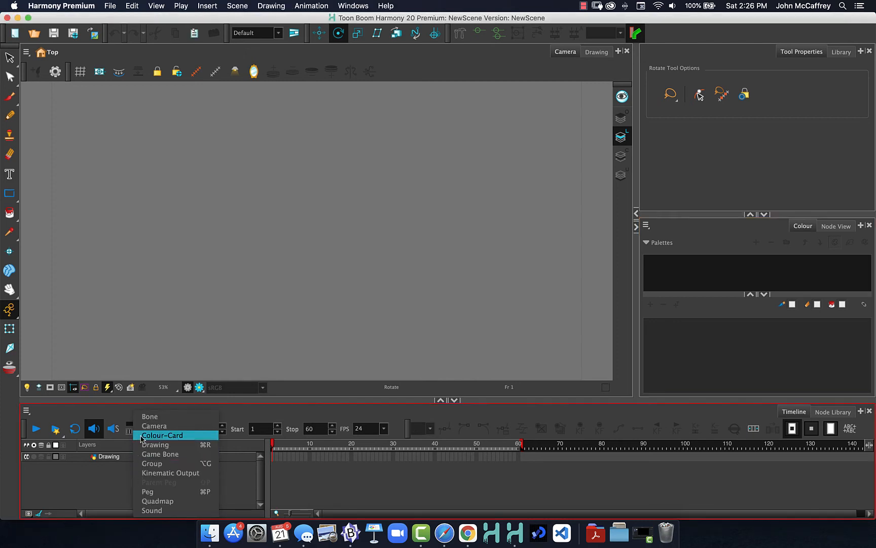
left_click(145, 436)
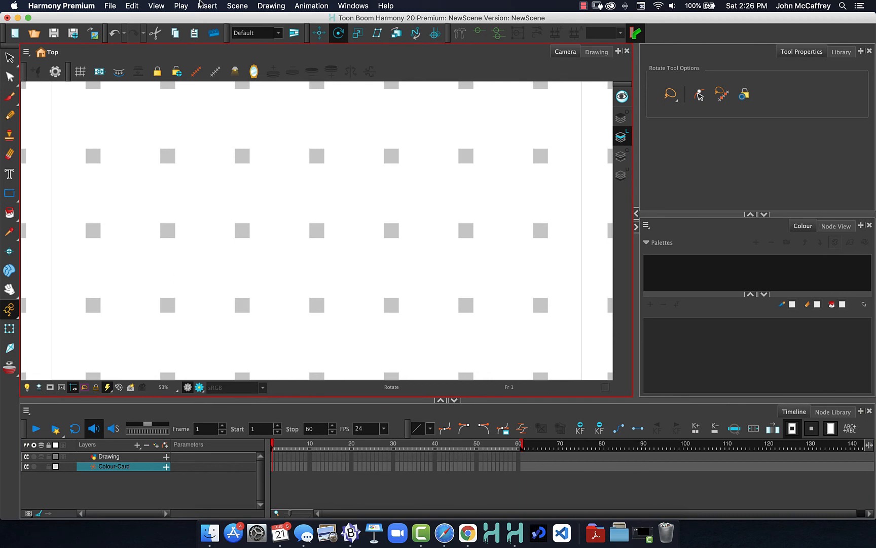
left_click(203, 5)
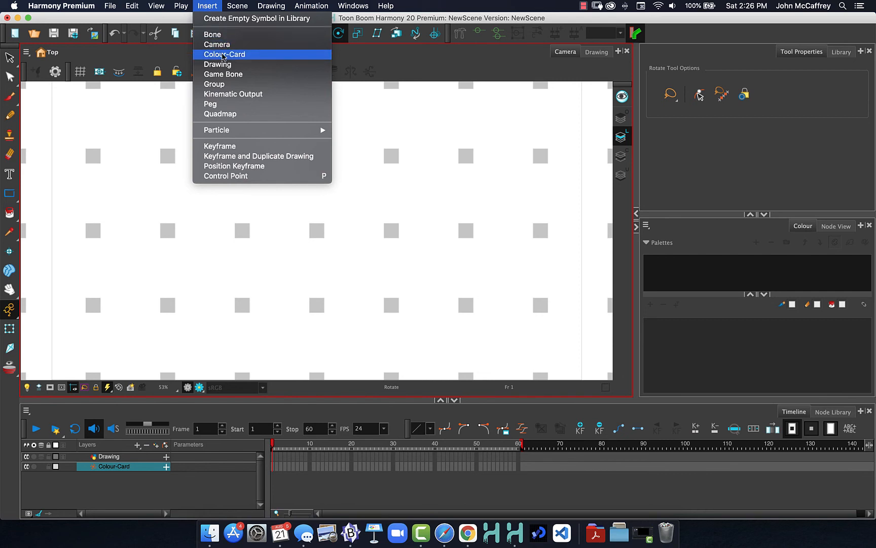
left_click(210, 5)
left_click(120, 496)
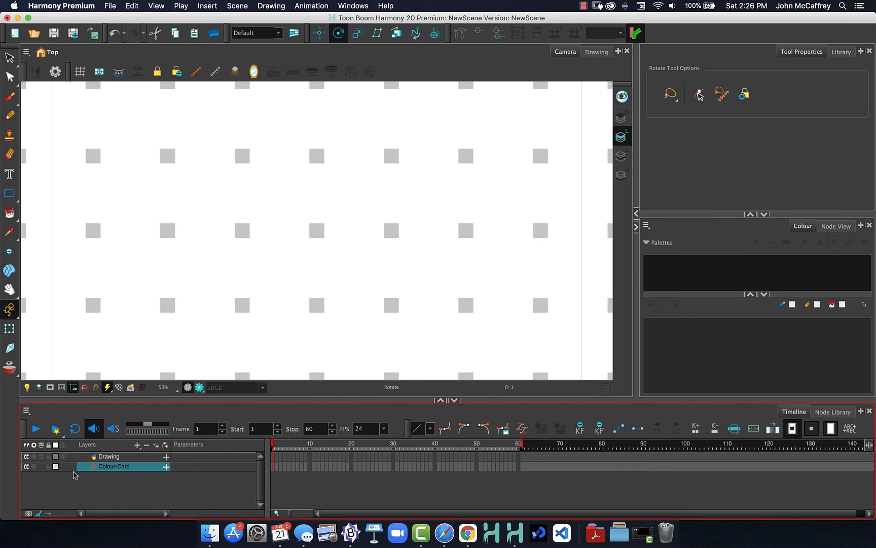
Set the Colour-Card's colour to pale green with red 218, green 246 and blue 215, and select the Drawing layer.
double_click(97, 467)
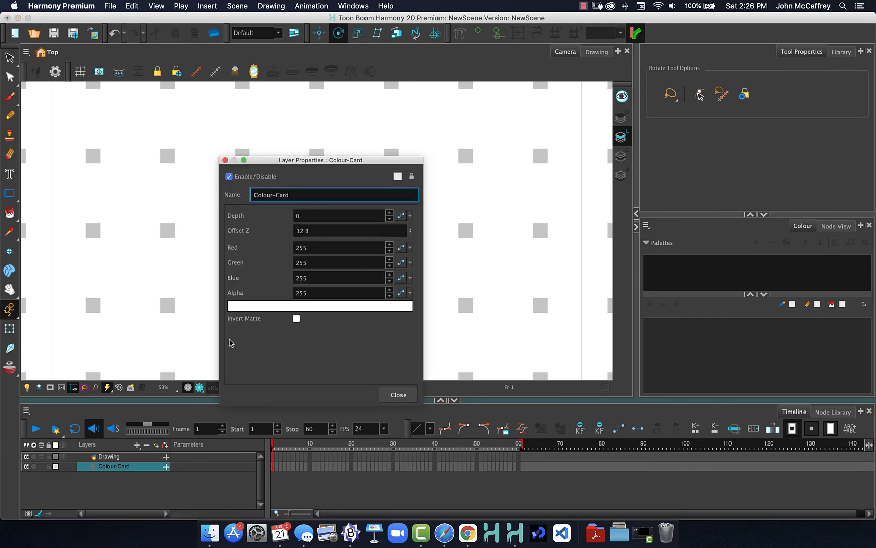
left_click(265, 306)
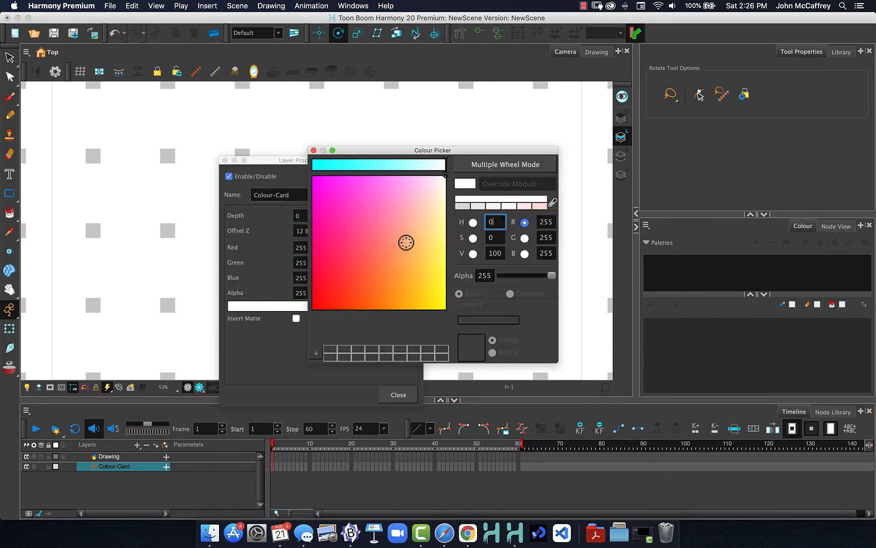
left_click(402, 237)
mouse_move(424, 166)
left_mouse_down()
mouse_move(435, 164)
mouse_move(427, 163)
left_mouse_up()
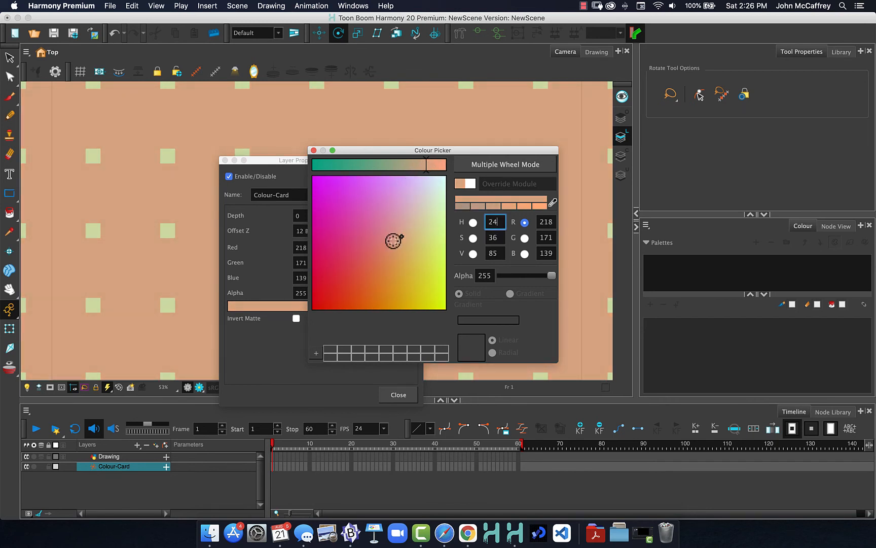
left_click(420, 242)
mouse_move(420, 242)
left_mouse_down()
mouse_move(434, 251)
mouse_move(429, 230)
mouse_move(441, 197)
left_mouse_up()
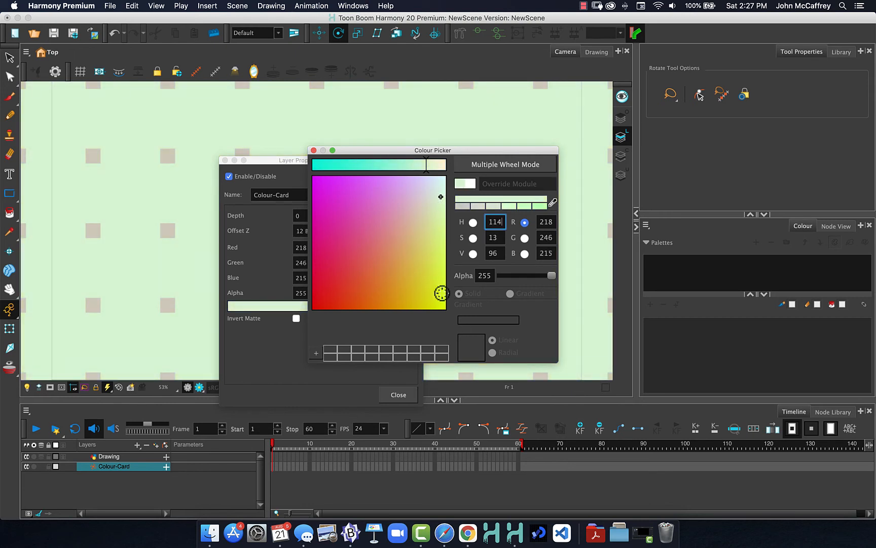
left_click(314, 151)
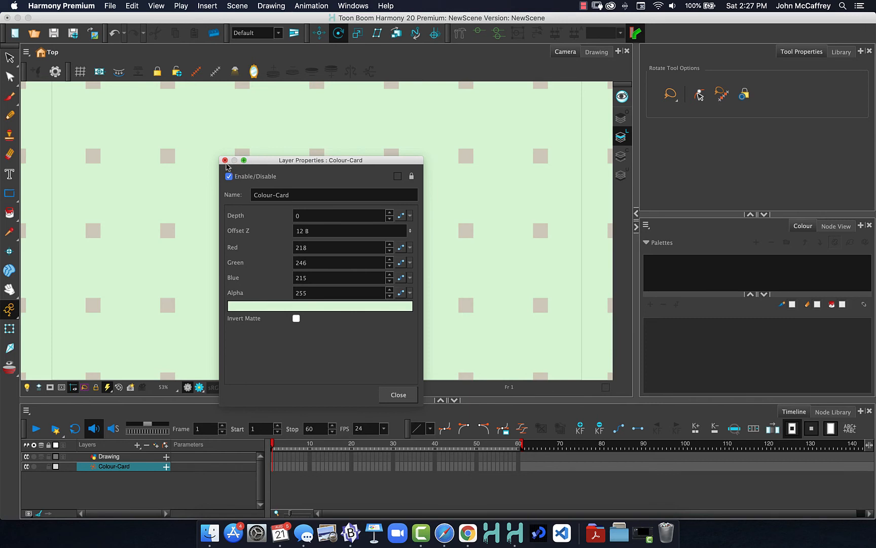
left_click(224, 161)
left_click(127, 458)
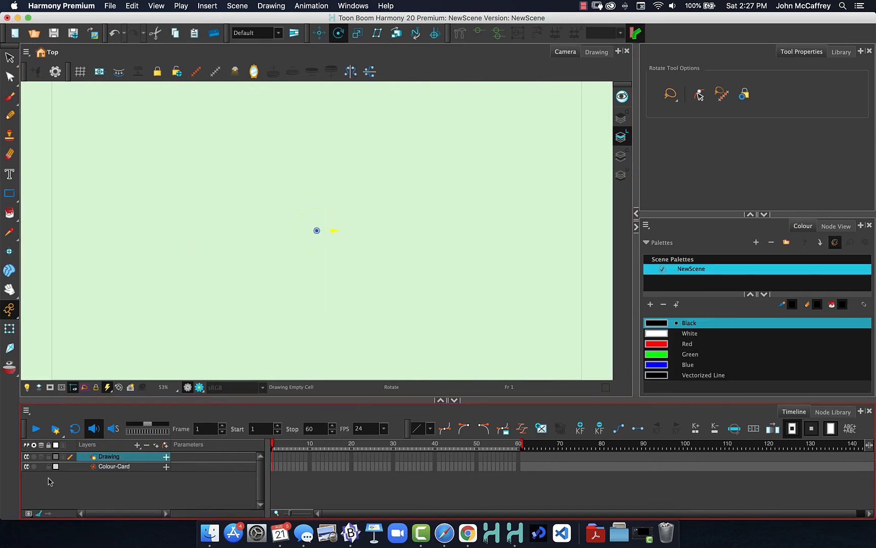
Change the Colour-Card layer's colour to beige with red 218, green 200 and blue 172.
left_click(93, 471)
double_click(94, 469)
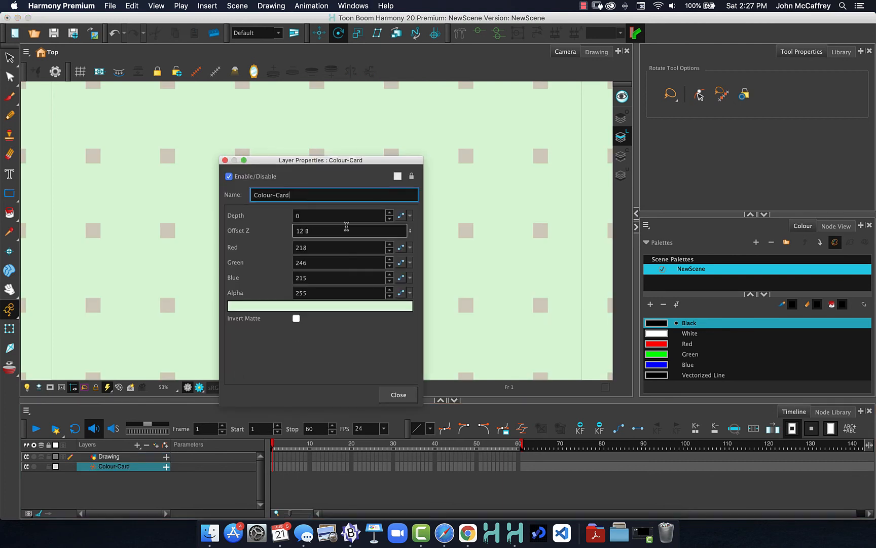
left_click(318, 307)
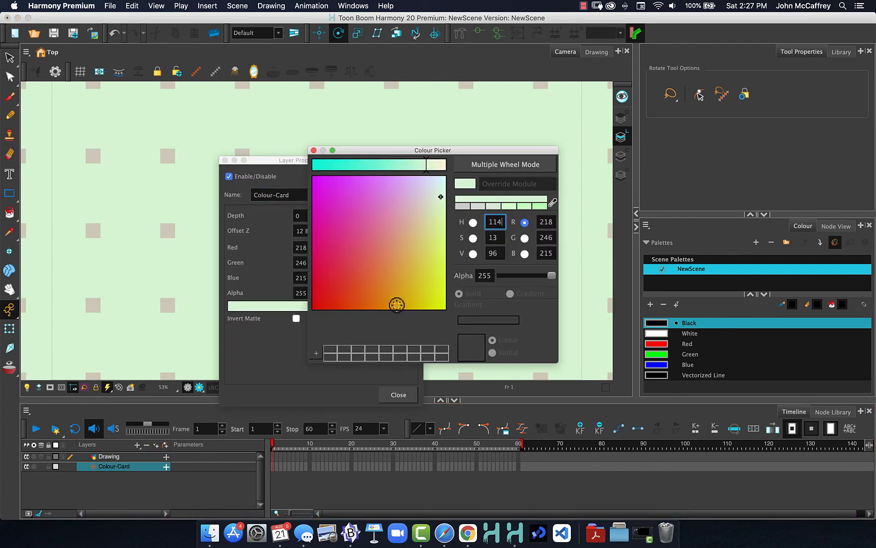
left_click(394, 306)
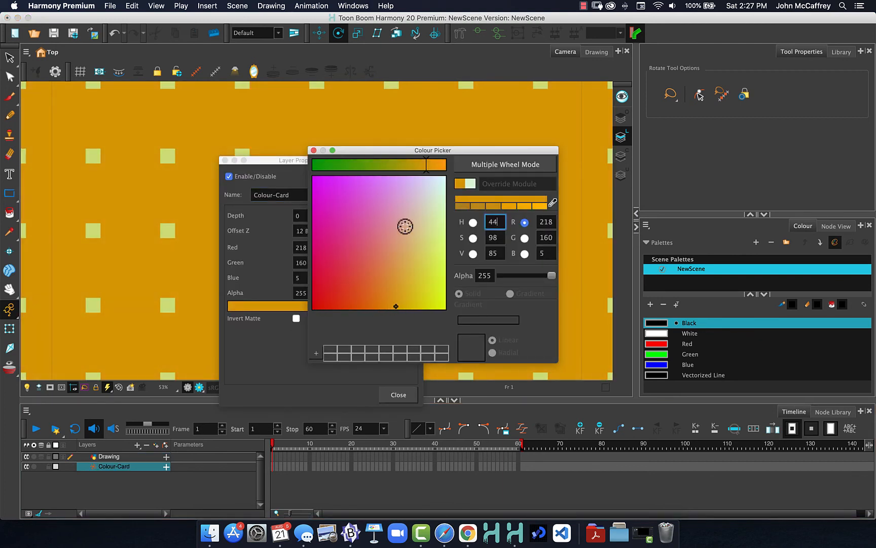
left_click(405, 294)
mouse_move(405, 294)
left_mouse_down()
mouse_move(411, 280)
mouse_move(409, 294)
mouse_move(365, 293)
mouse_move(417, 219)
left_mouse_up()
left_click(314, 150)
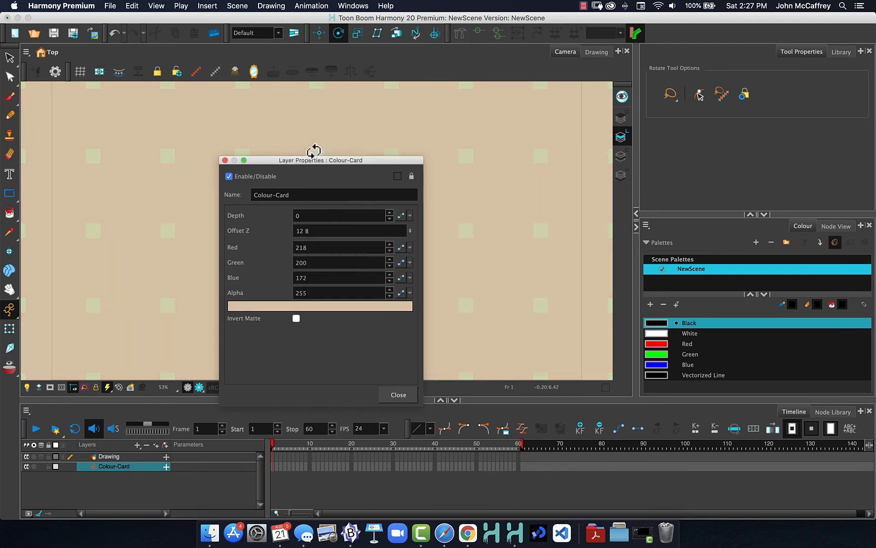
left_click(224, 160)
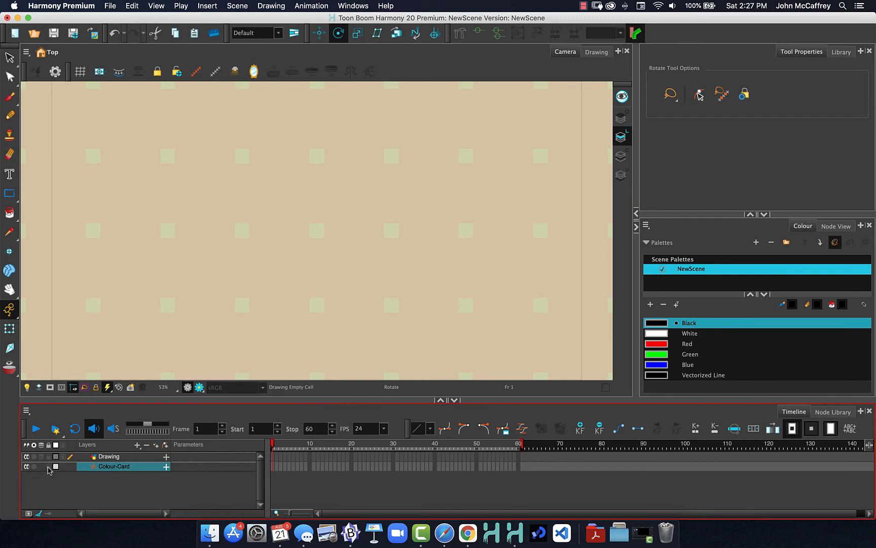
Lock the Colour-Card layer and draw a pencil circle near the camera frame's left edge on frame 1 of the Drawing layer.
left_click(48, 466)
left_click(107, 458)
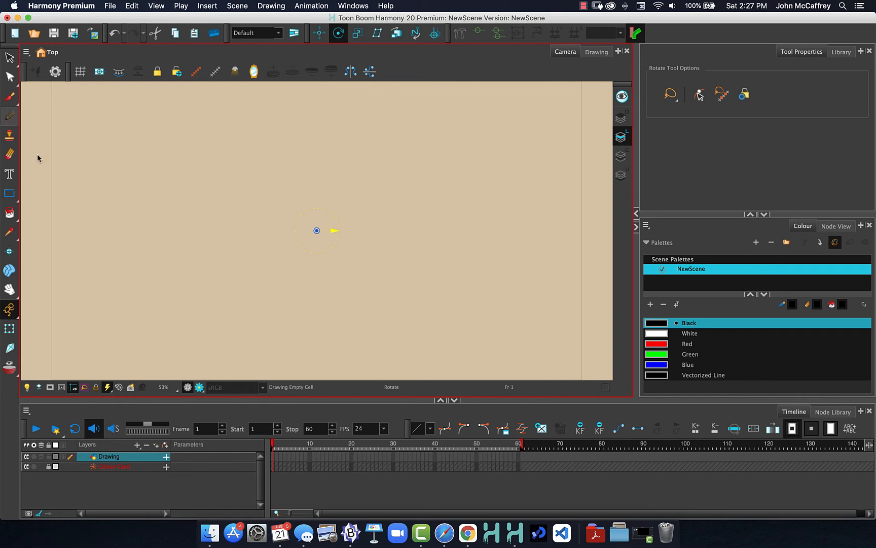
left_click(10, 115)
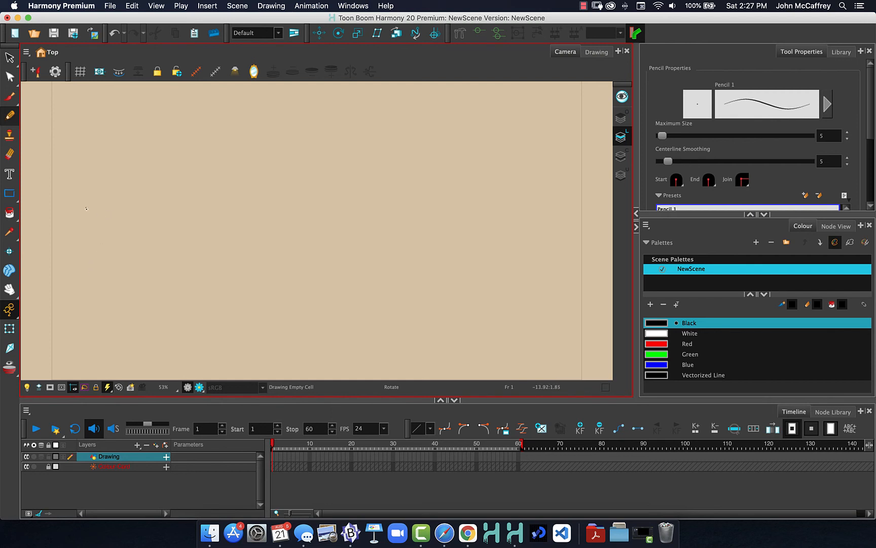
mouse_move(119, 206)
left_mouse_down()
mouse_move(119, 243)
mouse_move(88, 250)
left_mouse_up()
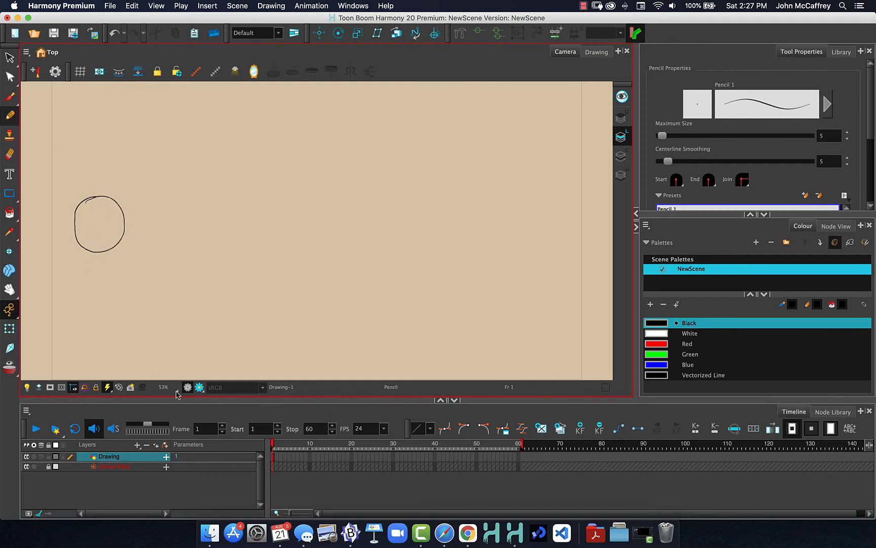
Copy the frame 1 circle and paste it into frame 4 of the Drawing layer.
left_click(240, 479)
left_click(9, 57)
left_click(100, 196)
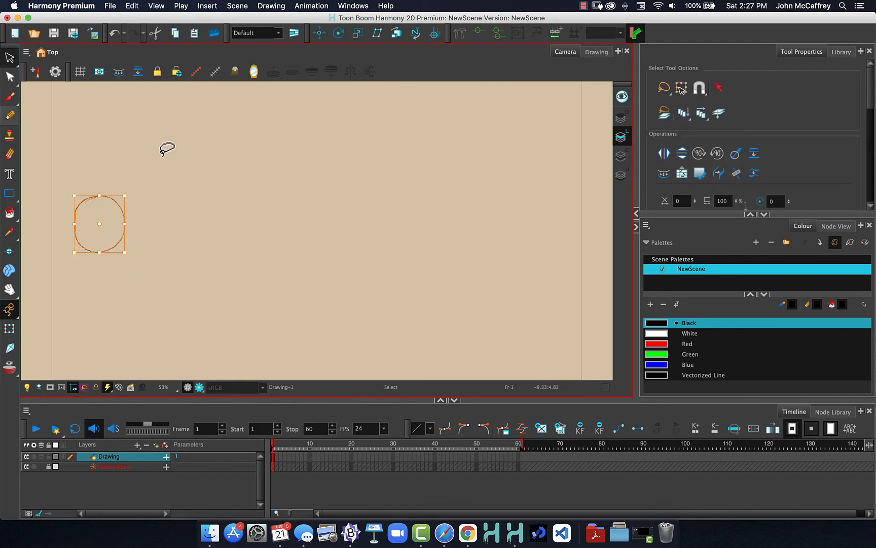
left_click(284, 458)
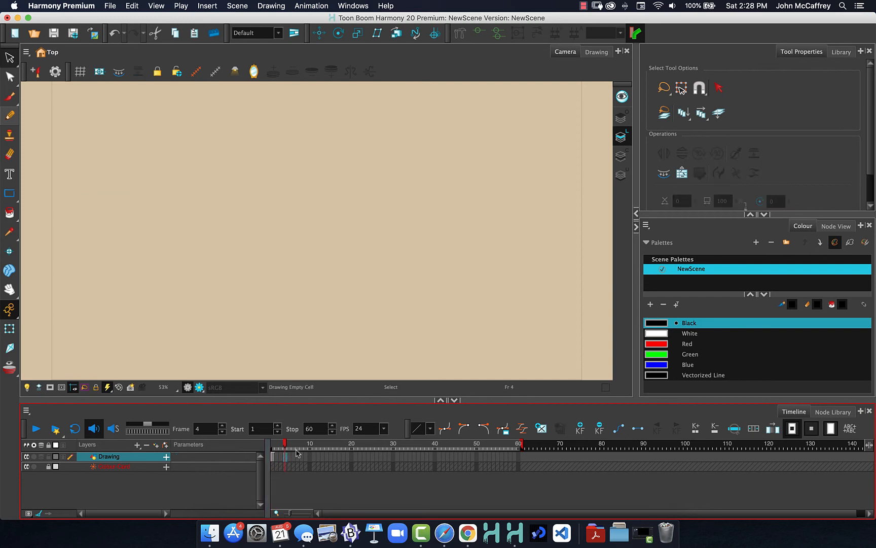
key("super+v")
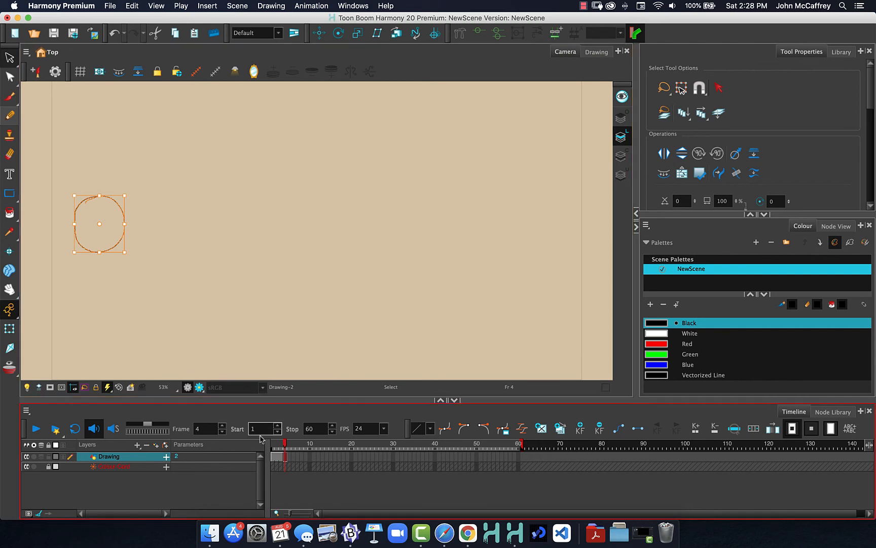
mouse_move(283, 442)
left_mouse_down()
mouse_move(271, 443)
mouse_move(298, 444)
mouse_move(285, 445)
left_mouse_up()
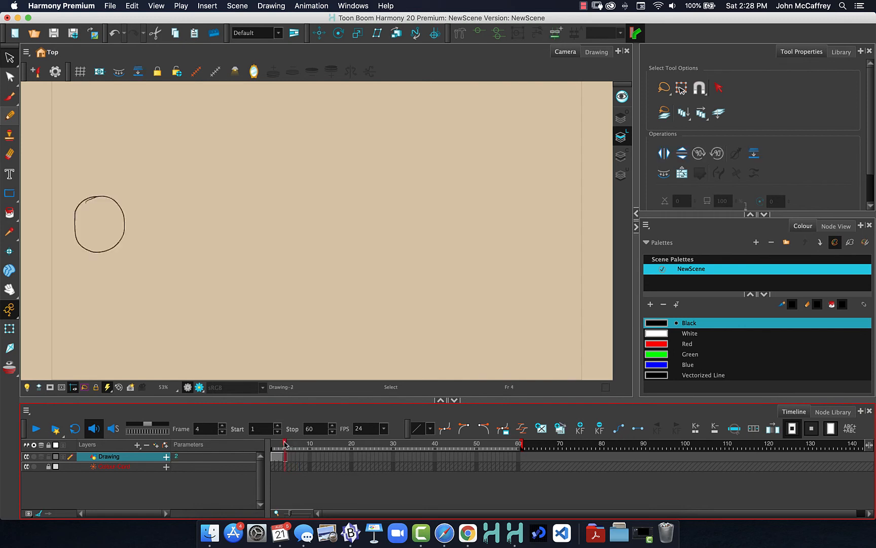
Move the frame 4 circle slightly to the right and turn on onion skinning to compare it with the previous drawing.
left_click(123, 226)
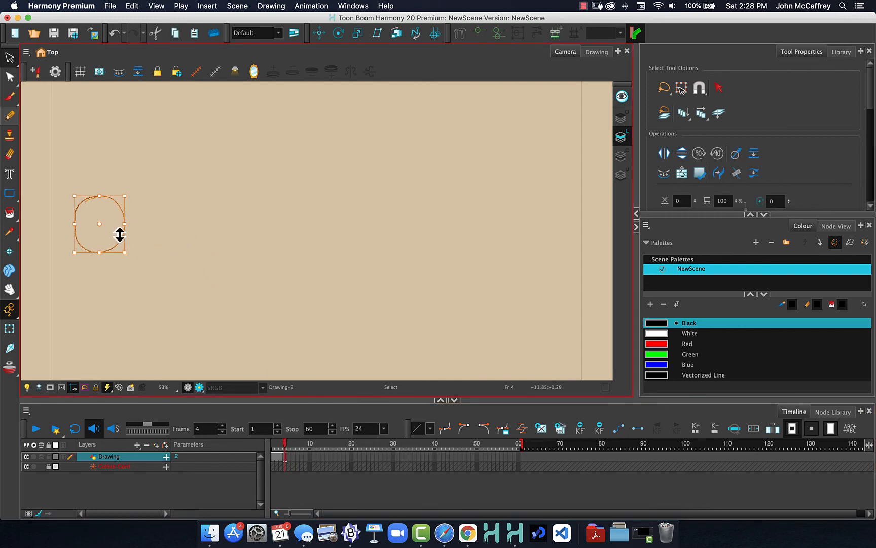
mouse_move(123, 251)
left_mouse_down()
mouse_move(135, 253)
mouse_move(126, 252)
left_mouse_up()
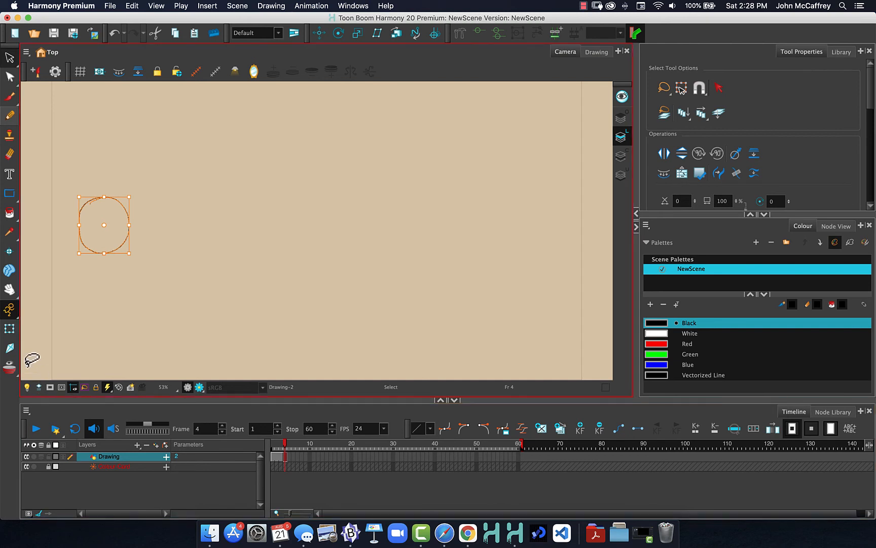
left_click(10, 366)
left_click(297, 414)
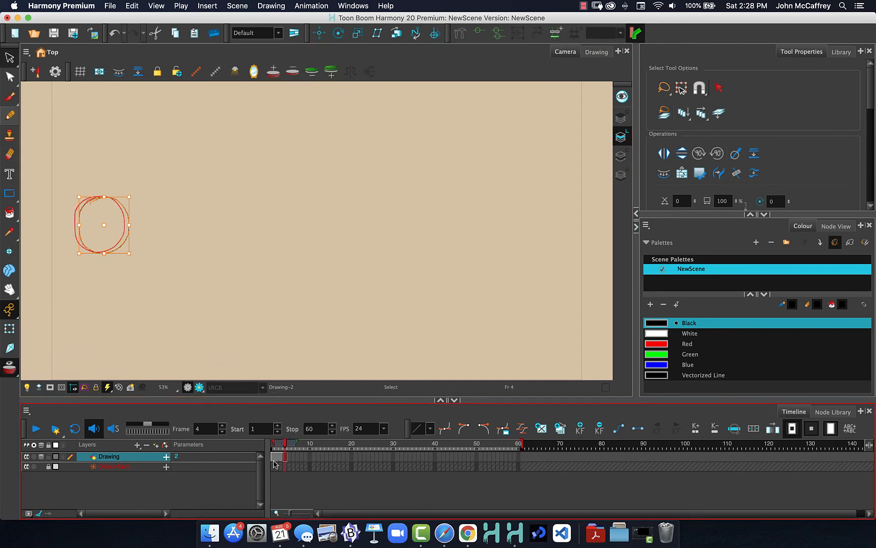
Paste the circle into frame 7 and move it slightly further right than the frame 4 circle.
left_click(298, 461)
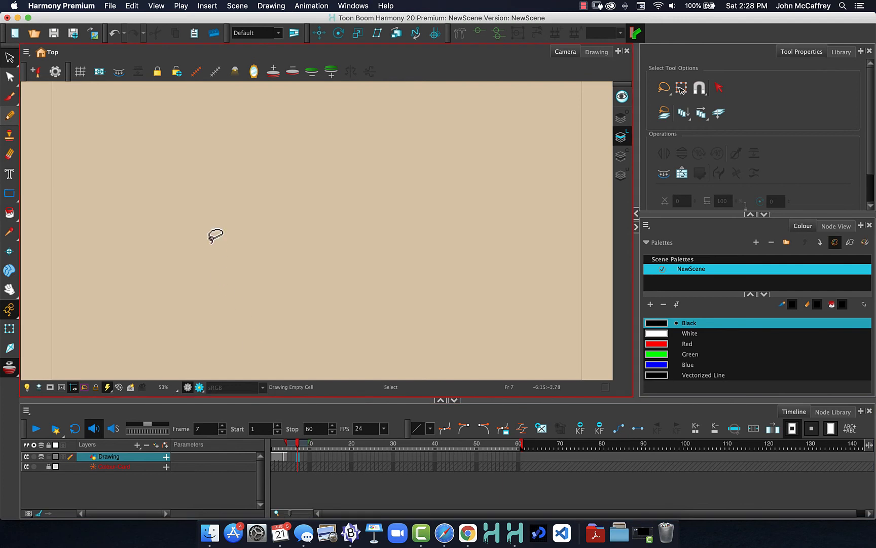
key("super+v")
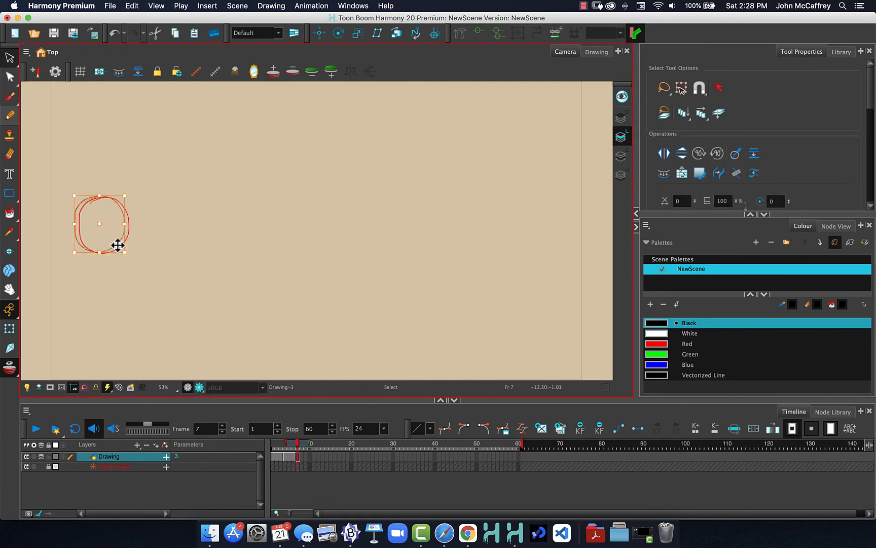
mouse_move(117, 245)
left_mouse_down()
mouse_move(137, 253)
mouse_move(131, 247)
left_mouse_up()
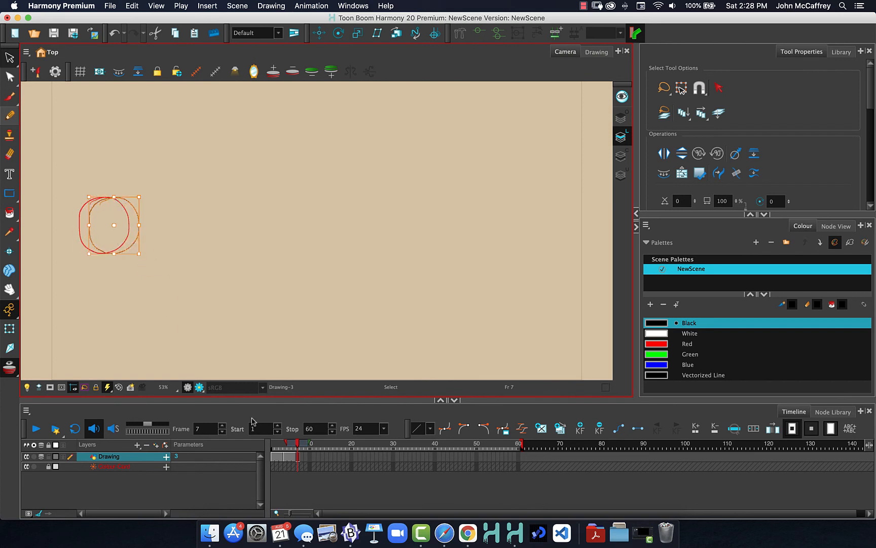
Turn off onion skinning and scrub between frames 1 and 7 to check the circle's motion.
left_click_drag(299, 446, 267, 445)
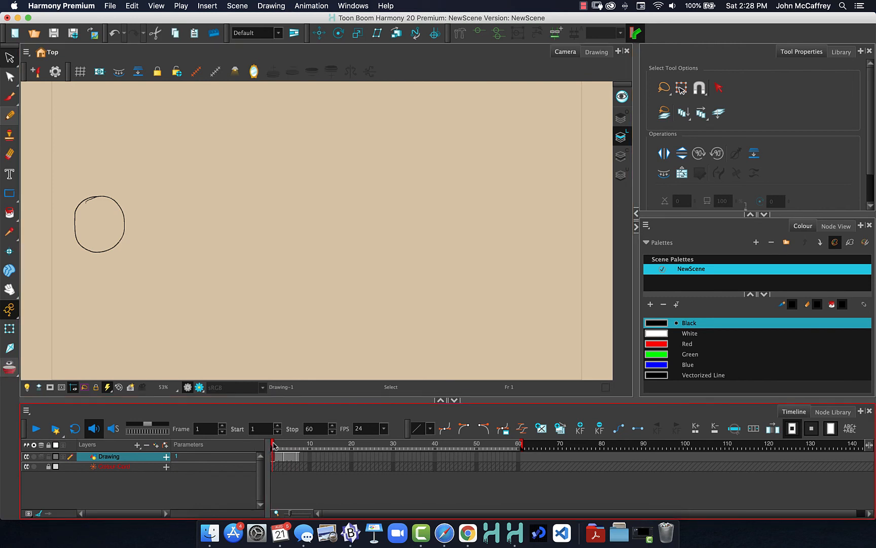
mouse_move(274, 445)
left_mouse_down()
mouse_move(299, 448)
mouse_move(276, 451)
left_mouse_up()
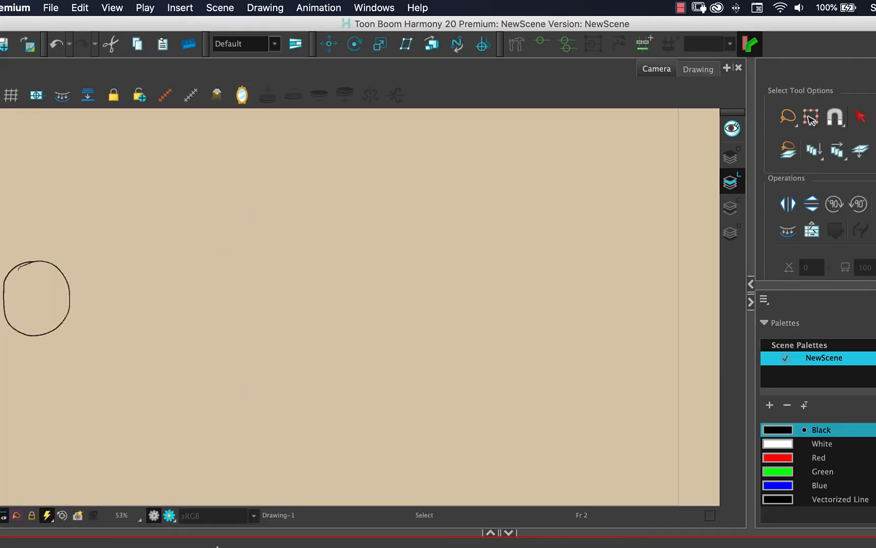
scroll(257, 452, "down", 3)
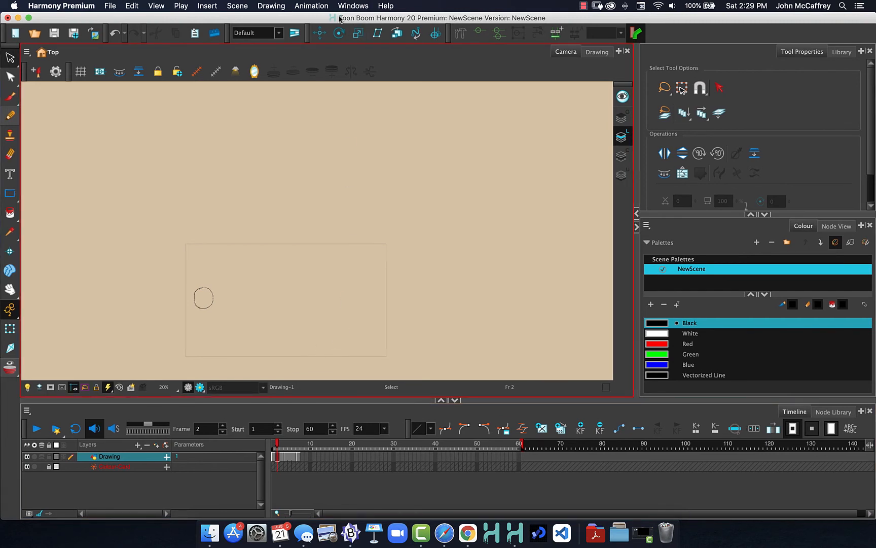
key("shift+m")
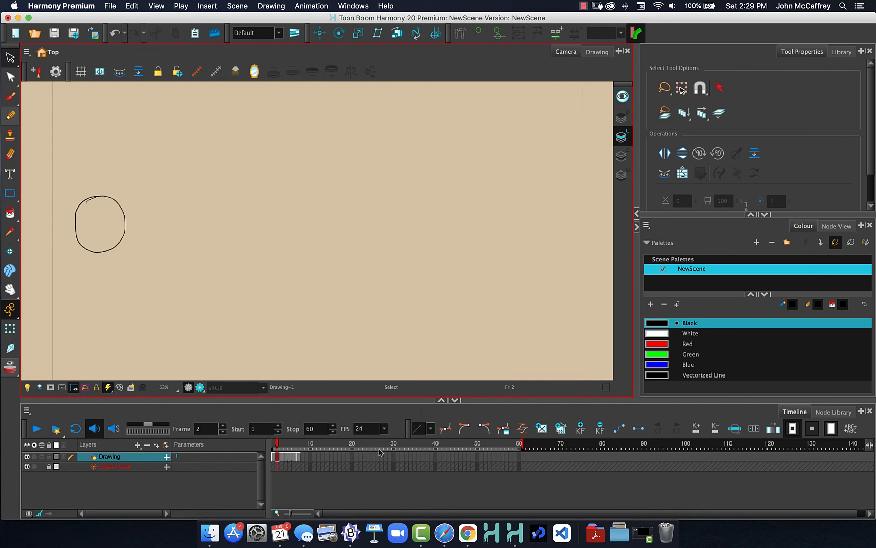
mouse_move(278, 445)
left_mouse_down()
mouse_move(313, 443)
mouse_move(277, 437)
mouse_move(310, 438)
mouse_move(294, 437)
left_mouse_up()
Turn on onion skinning and scrub through frames 2 to 7 to compare each circle with its neighbouring drawings.
left_click(9, 368)
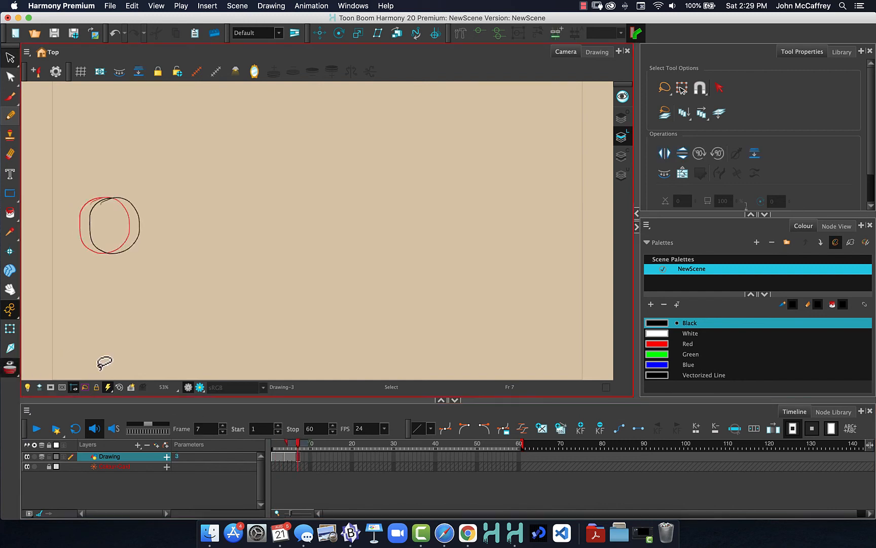
left_click_drag(298, 444, 290, 446)
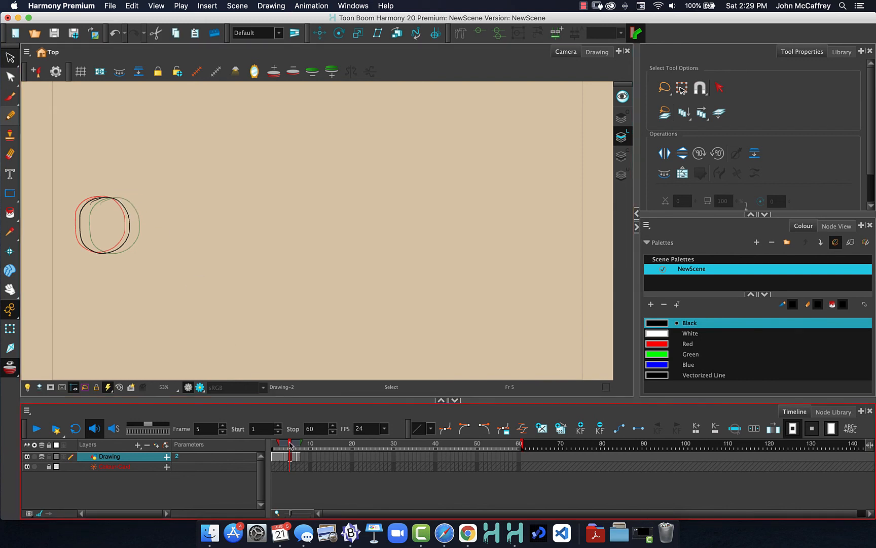
left_click_drag(290, 445, 278, 445)
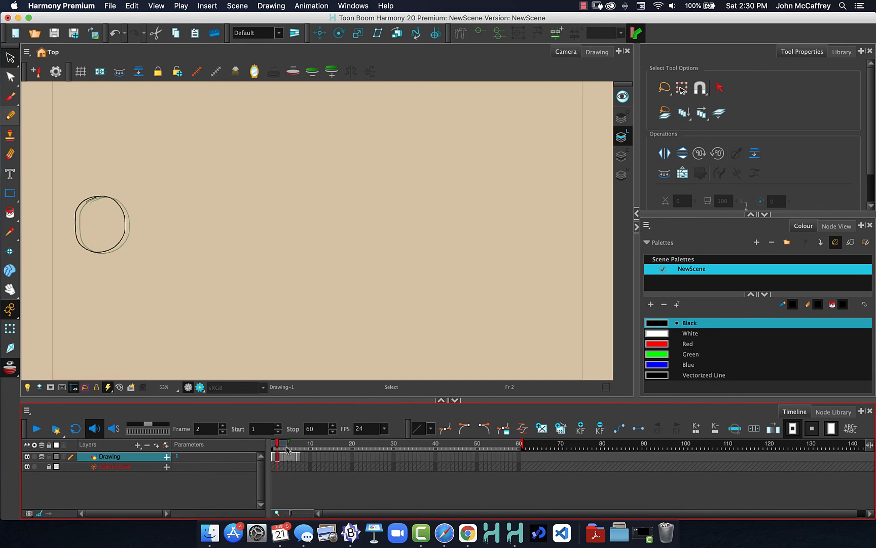
left_click_drag(278, 446, 284, 445)
Try deleting the drawing at frame 5, turn off onion skinning, and undo the deletion.
left_click(292, 460)
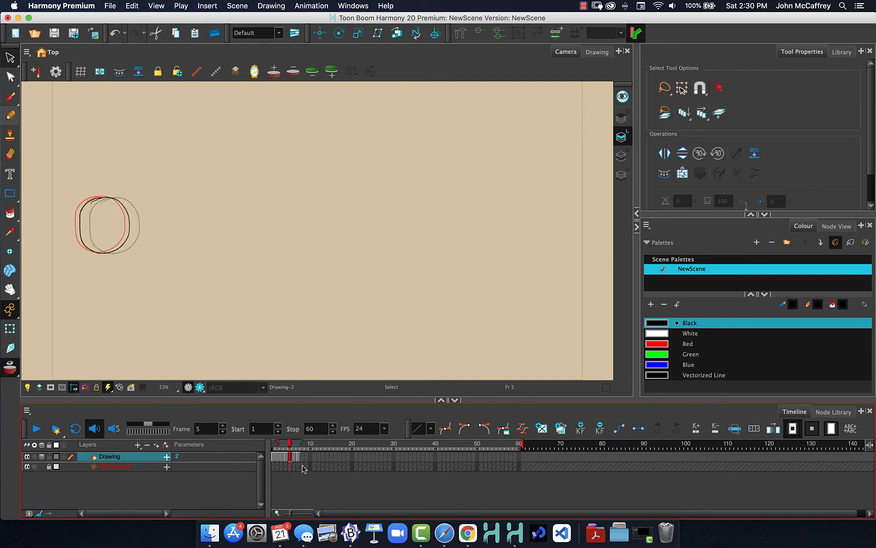
key("Delete")
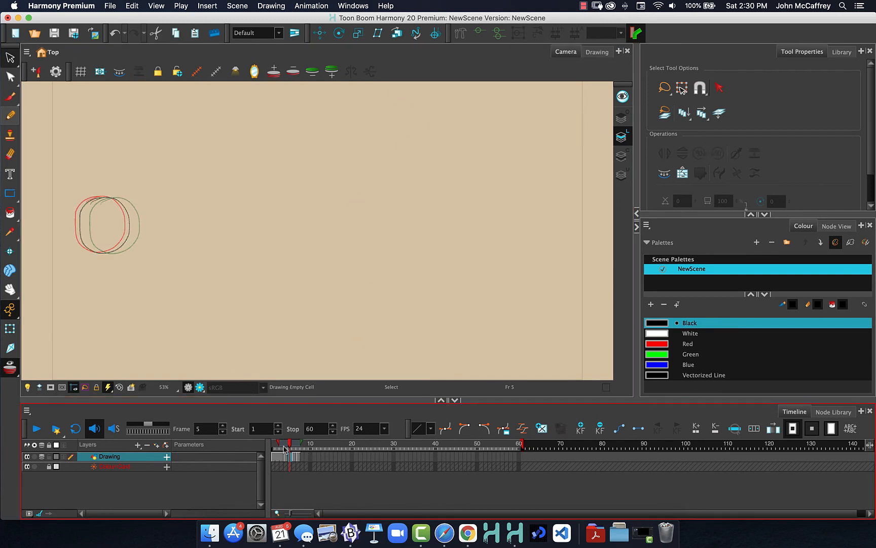
mouse_move(289, 447)
left_mouse_down()
mouse_move(273, 446)
mouse_move(302, 447)
mouse_move(282, 446)
mouse_move(289, 446)
left_mouse_up()
left_click(9, 368)
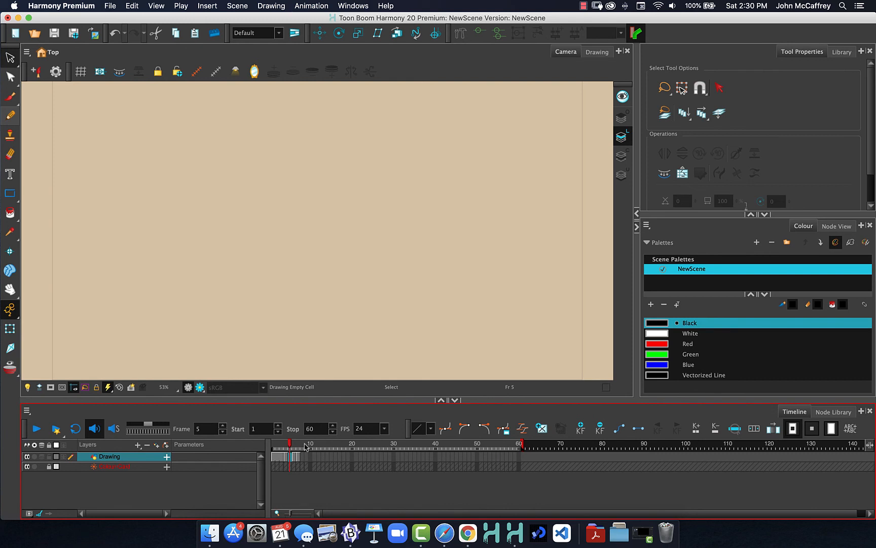
key("super+z")
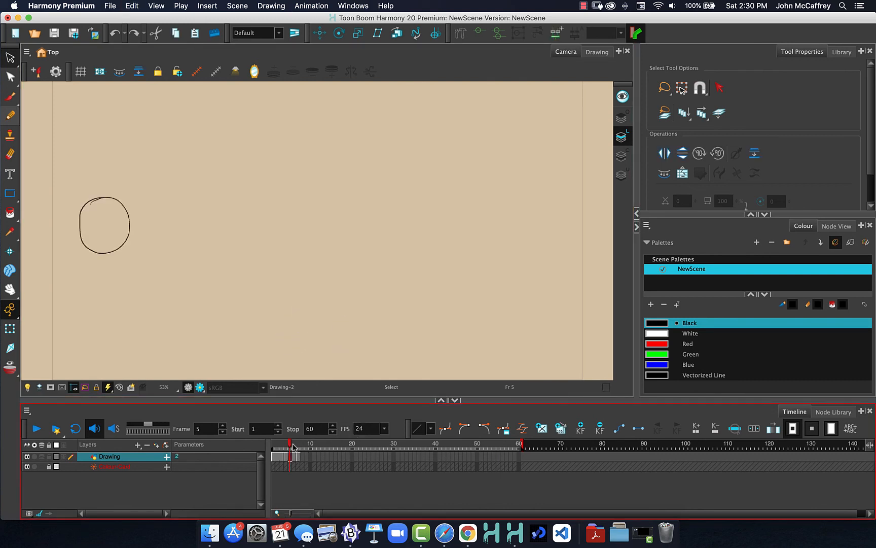
Copy the frame 7 circle, paste it into frame 18, and move it right towards the middle of the scene.
mouse_move(290, 443)
left_mouse_down()
mouse_move(301, 443)
mouse_move(281, 443)
mouse_move(327, 443)
mouse_move(298, 443)
left_mouse_up()
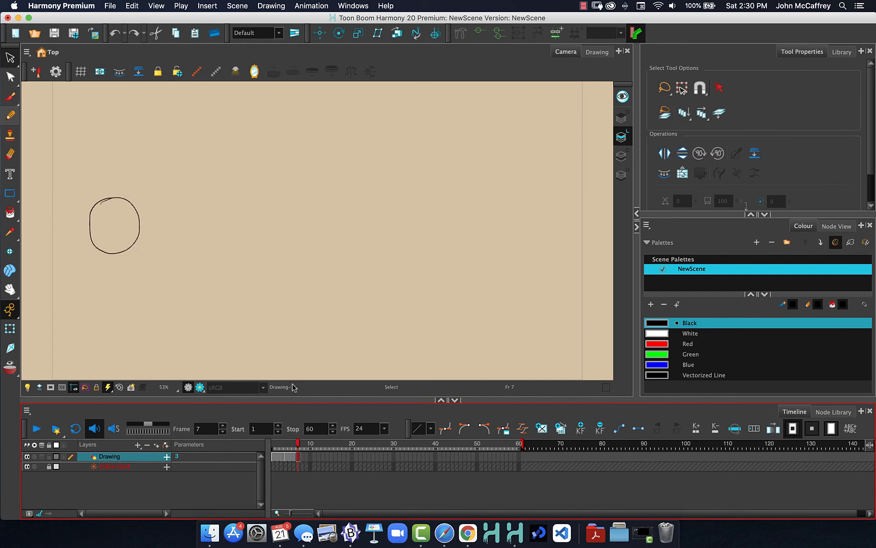
left_click_drag(110, 168, 147, 294)
key("super+c")
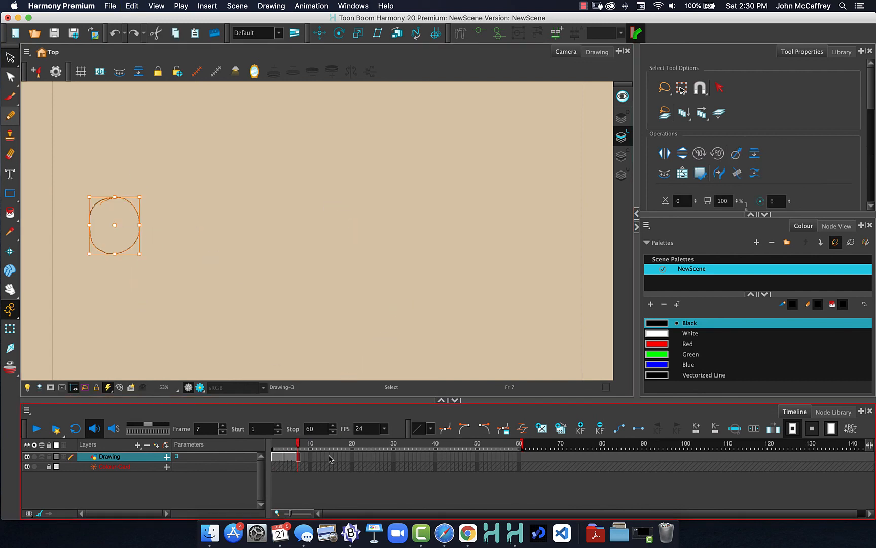
left_click(344, 459)
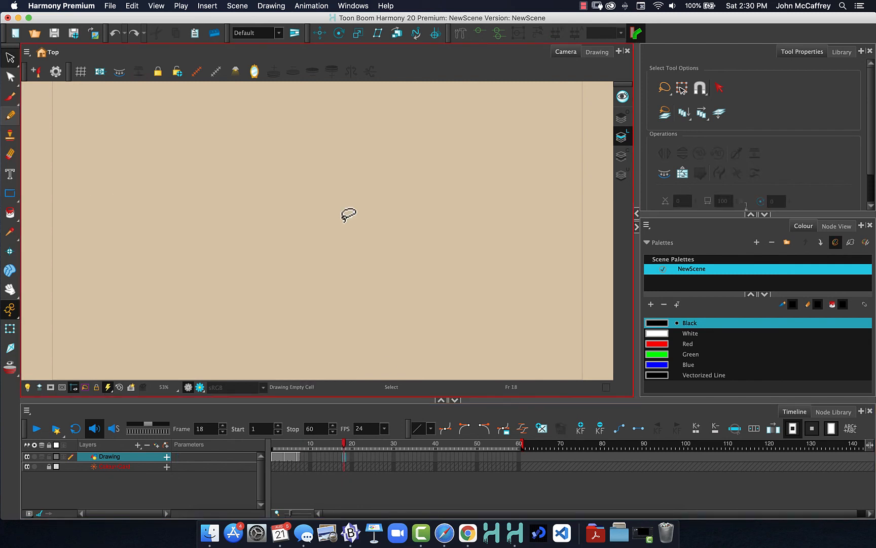
key("super+v")
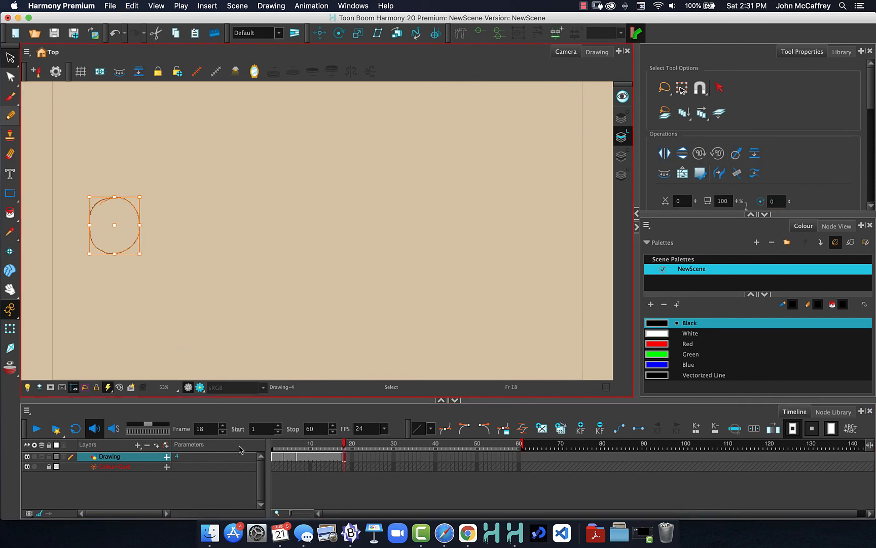
left_click(142, 245)
left_click_drag(142, 245, 286, 251)
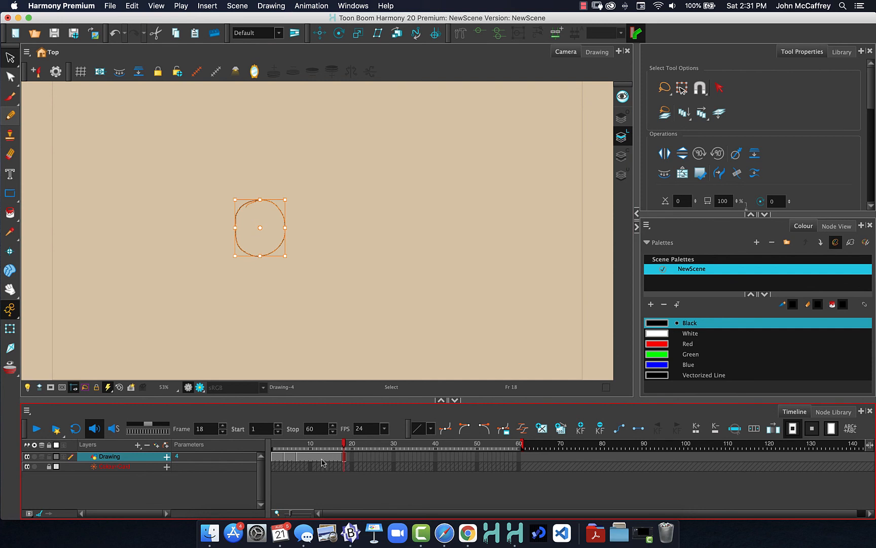
Clear the held exposure from frames 10 to 17 of the Drawing layer.
left_click(360, 457)
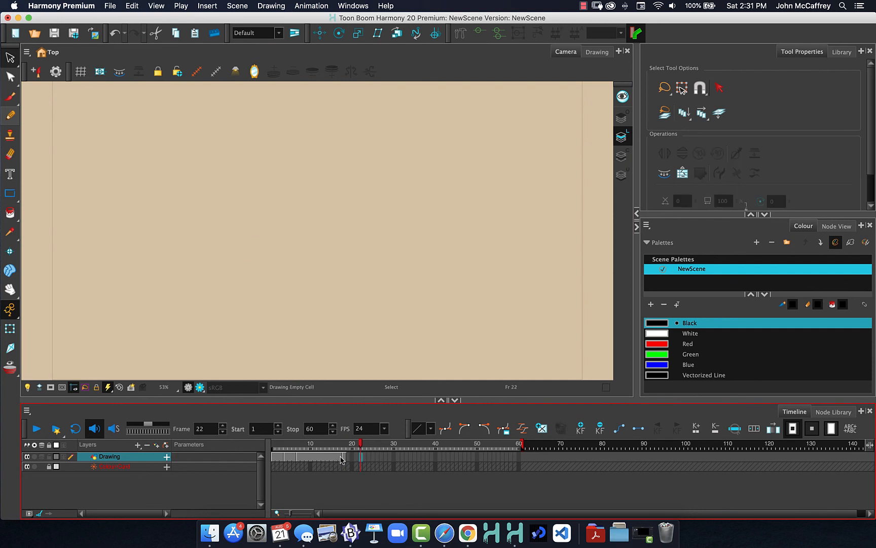
left_click_drag(341, 457, 311, 457)
left_click(391, 457)
left_click(340, 458)
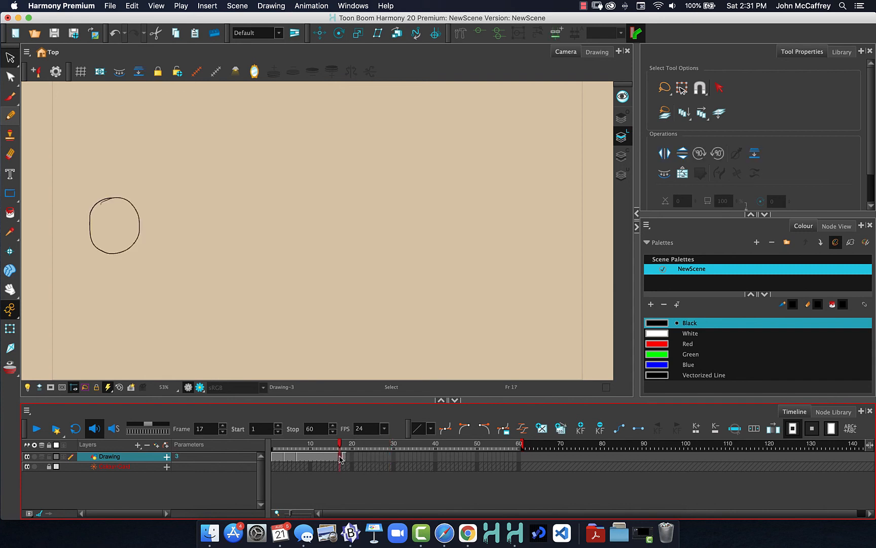
left_click_drag(342, 459, 310, 459)
key("Delete")
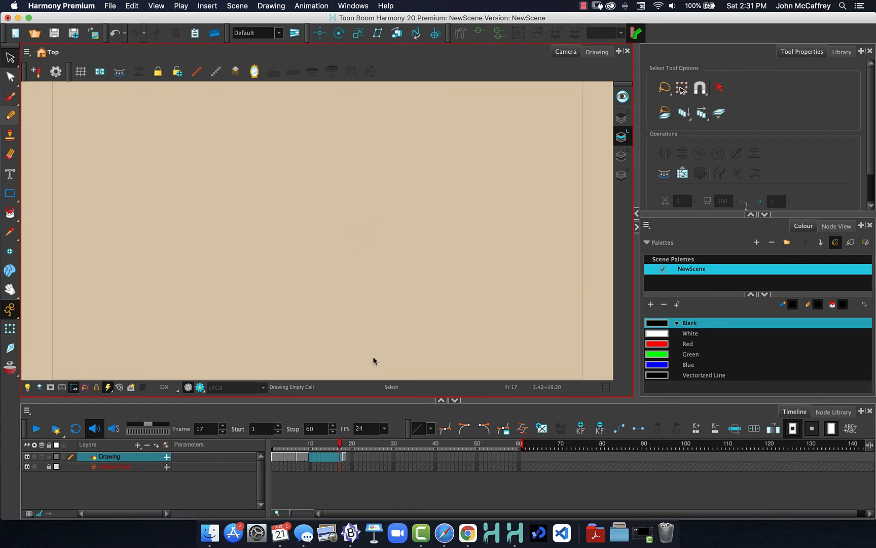
Turn on onion skinning and pencil short lines radiating across the previous circle's outline at frame 10.
mouse_move(339, 444)
left_mouse_down()
mouse_move(277, 444)
mouse_move(345, 449)
mouse_move(275, 447)
mouse_move(354, 446)
mouse_move(273, 446)
mouse_move(311, 445)
left_mouse_up()
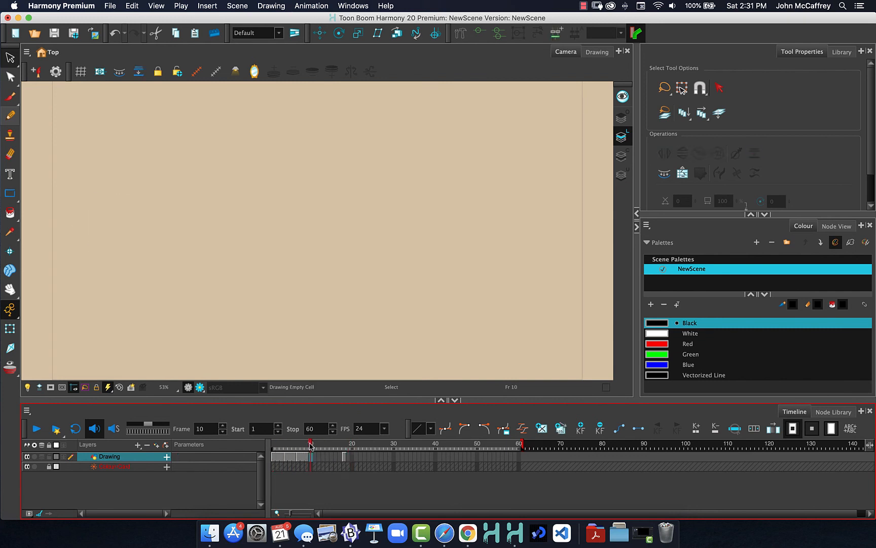
left_click(10, 365)
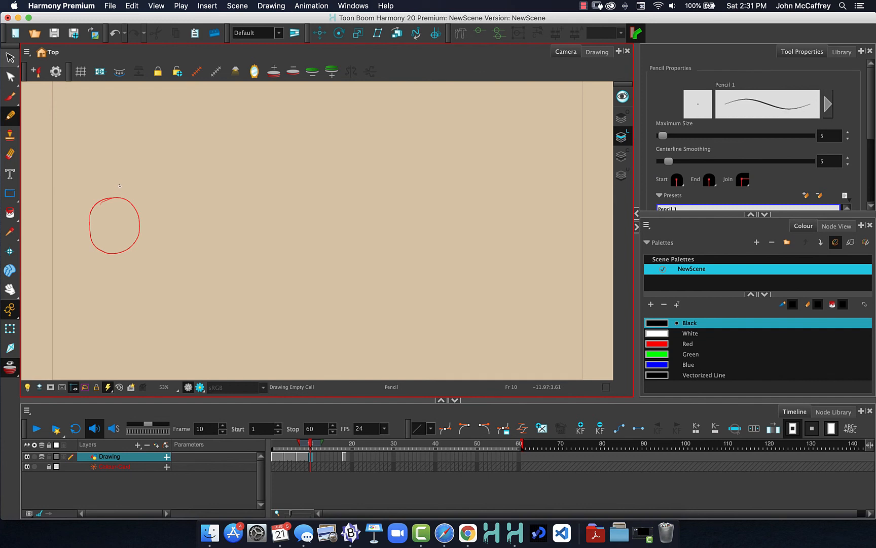
left_click_drag(118, 194, 116, 204)
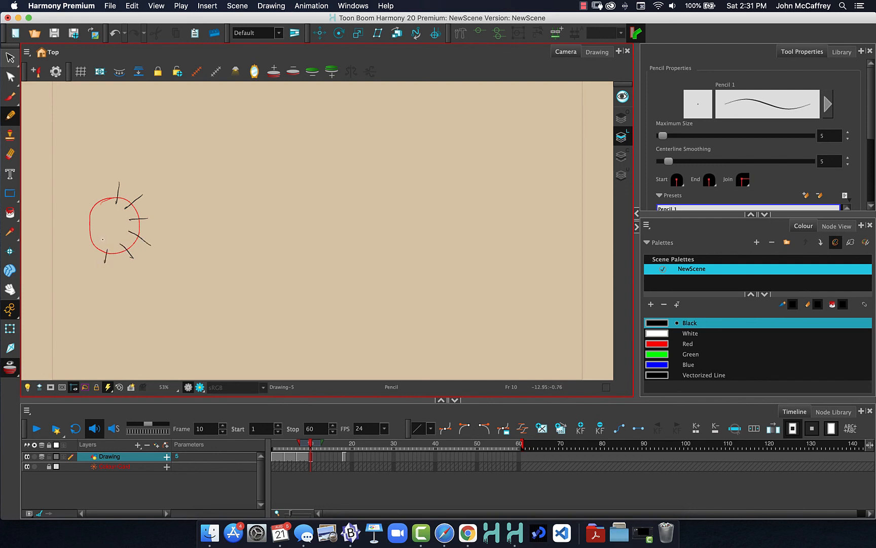
left_click_drag(102, 239, 85, 245)
left_click_drag(102, 202, 92, 197)
Draw a ring of small dots inside the burst at frame 11 and a small star at its centre at frame 12.
key("period")
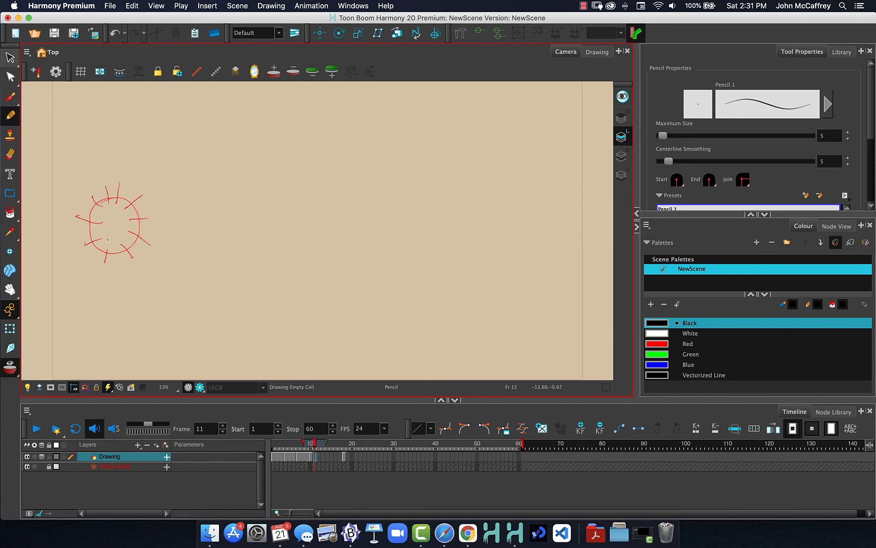
left_click_drag(111, 237, 110, 241)
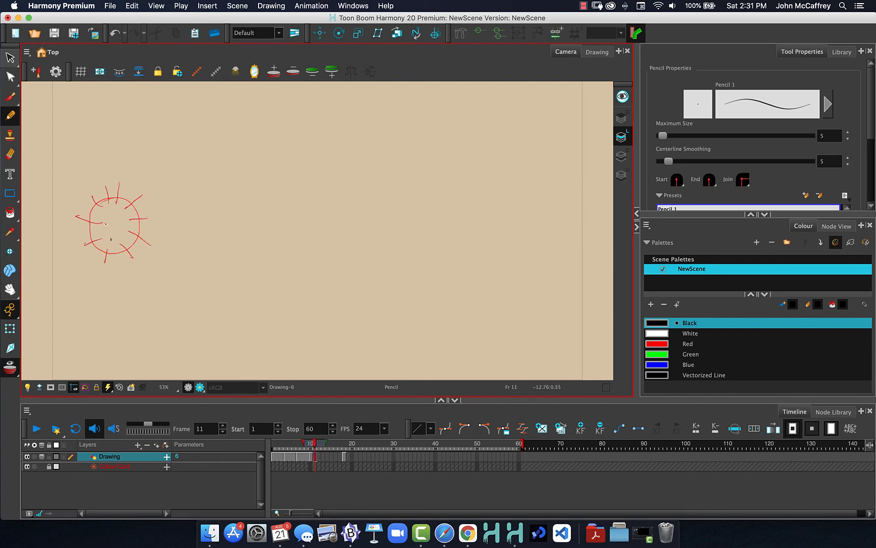
left_click_drag(118, 207, 123, 217)
key("period")
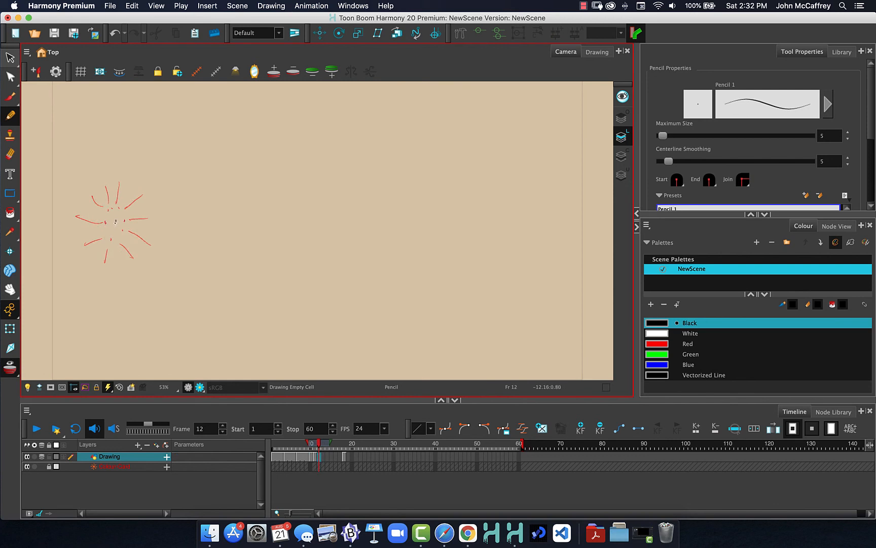
left_click_drag(116, 222, 115, 224)
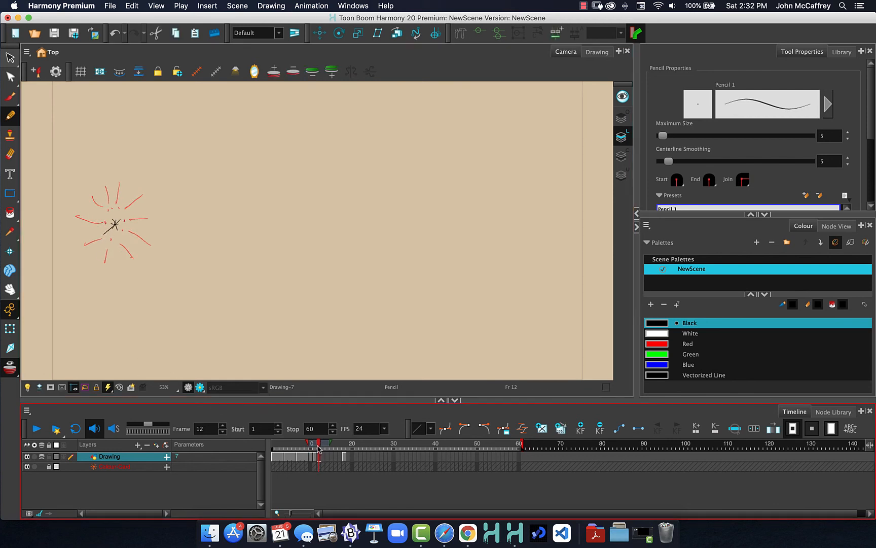
Turn off onion skinning and play the animation from frame 1 to check the burst.
left_click(10, 370)
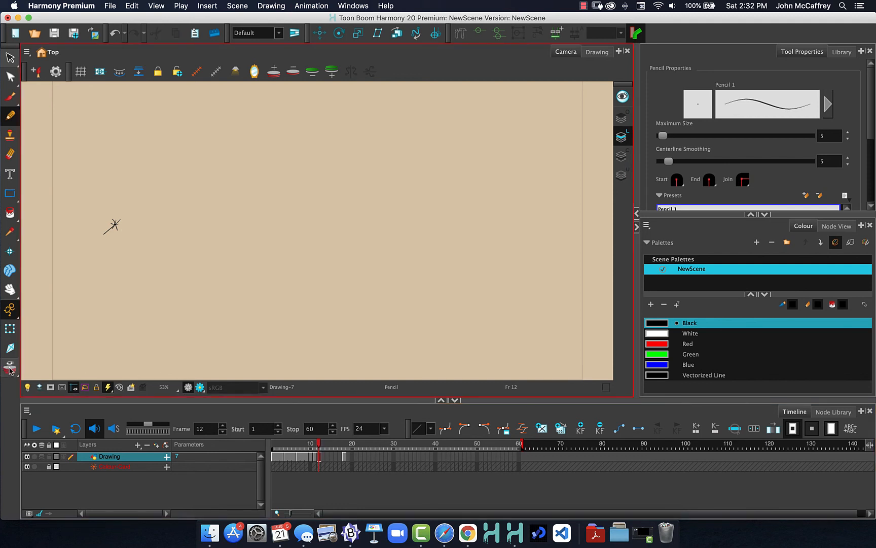
mouse_move(318, 447)
left_mouse_down()
mouse_move(327, 446)
mouse_move(284, 446)
mouse_move(334, 446)
mouse_move(274, 446)
left_mouse_up()
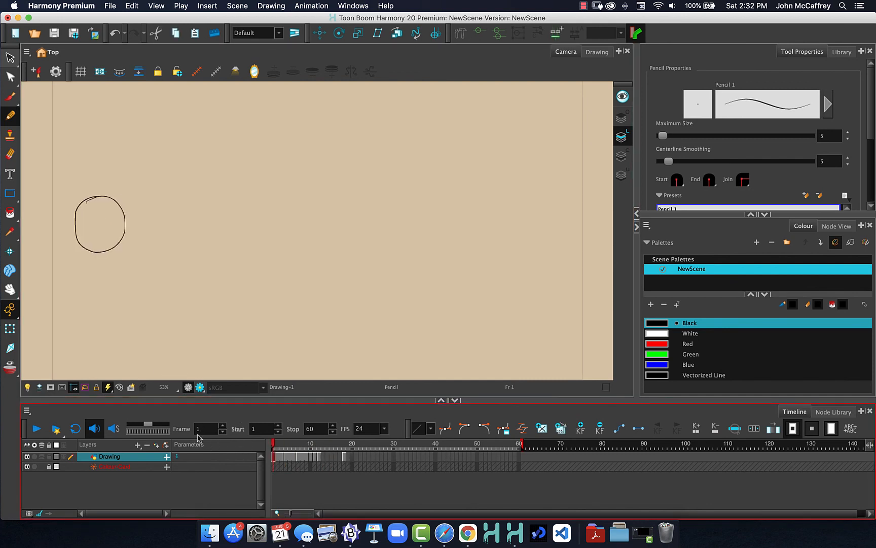
left_click(37, 430)
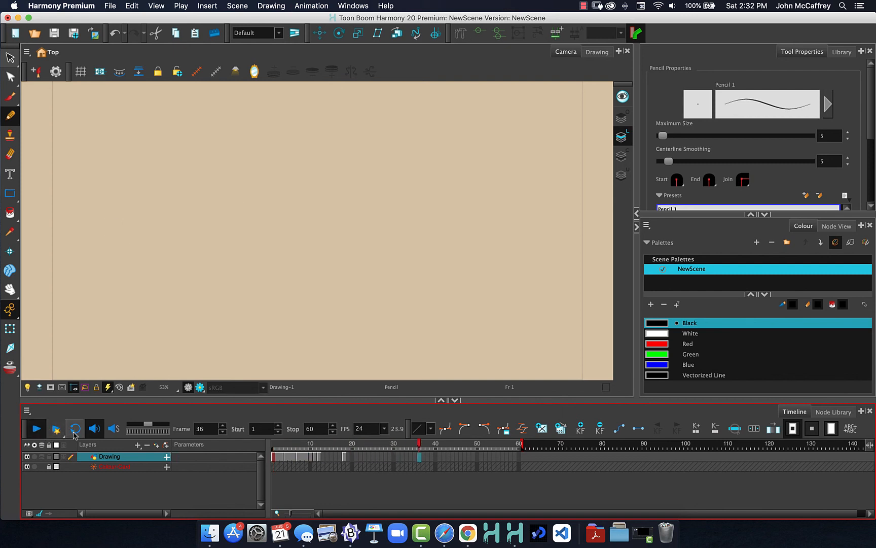
left_click(37, 430)
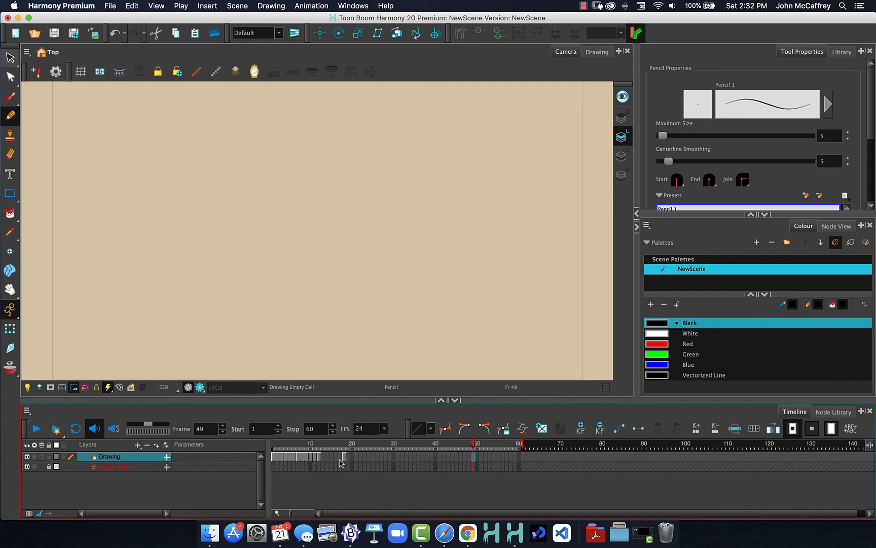
Try extending the frame 18 circle's exposure to frame 30, and undo it.
left_click(394, 458)
key("F5")
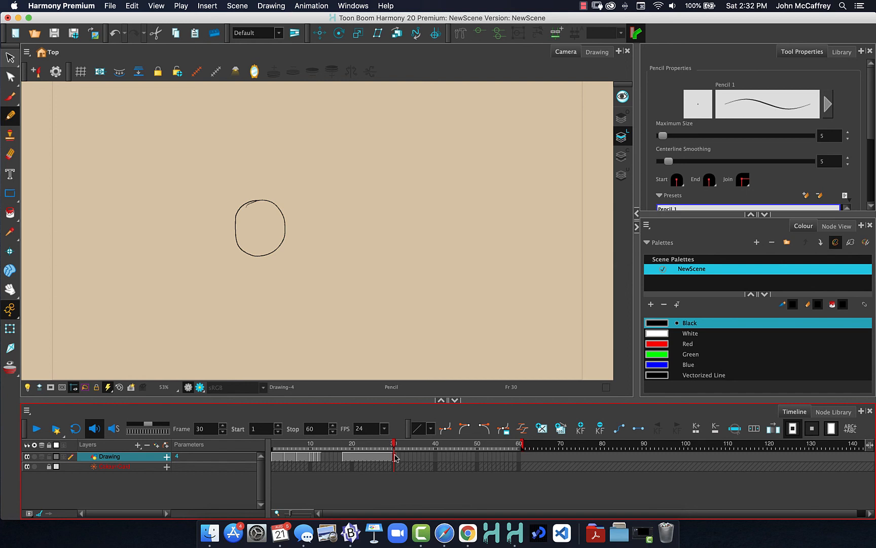
key("super+z")
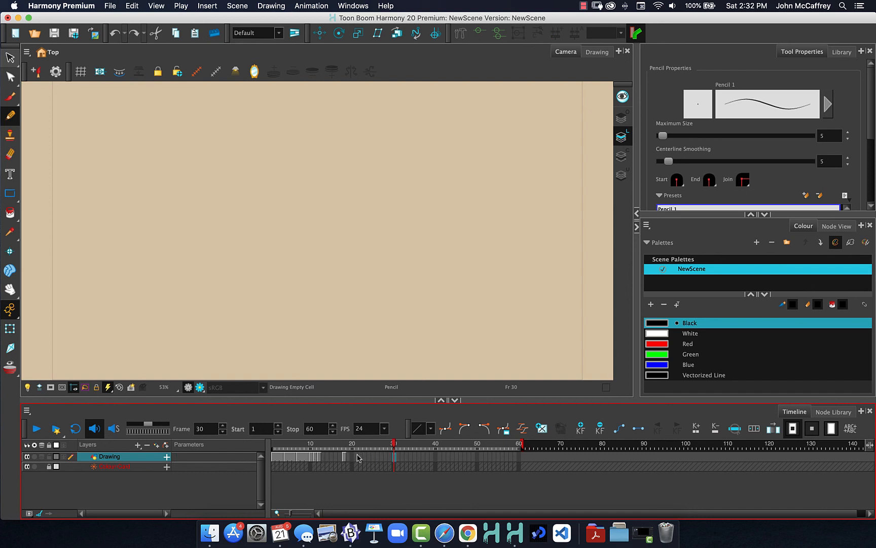
Extend the exposure of the frame 18 circle to frame 30.
right_click(394, 458)
mouse_move(427, 298)
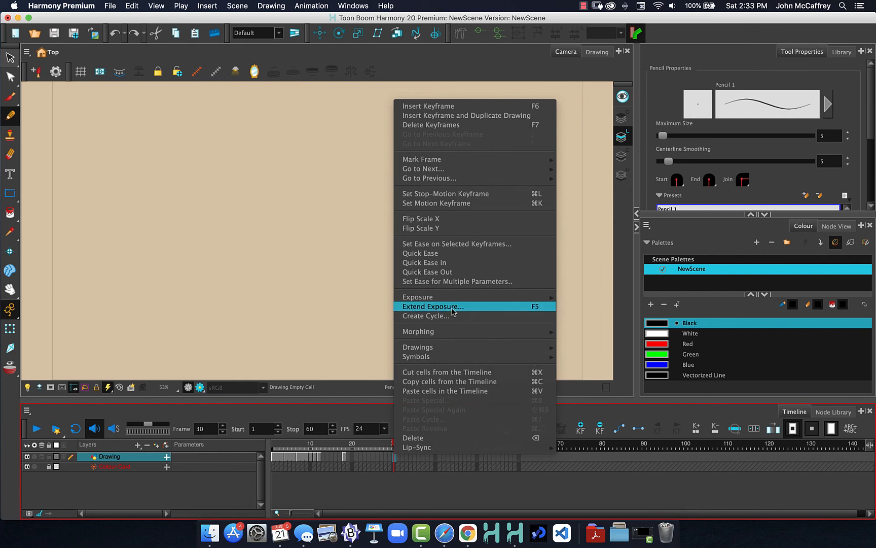
left_click(452, 306)
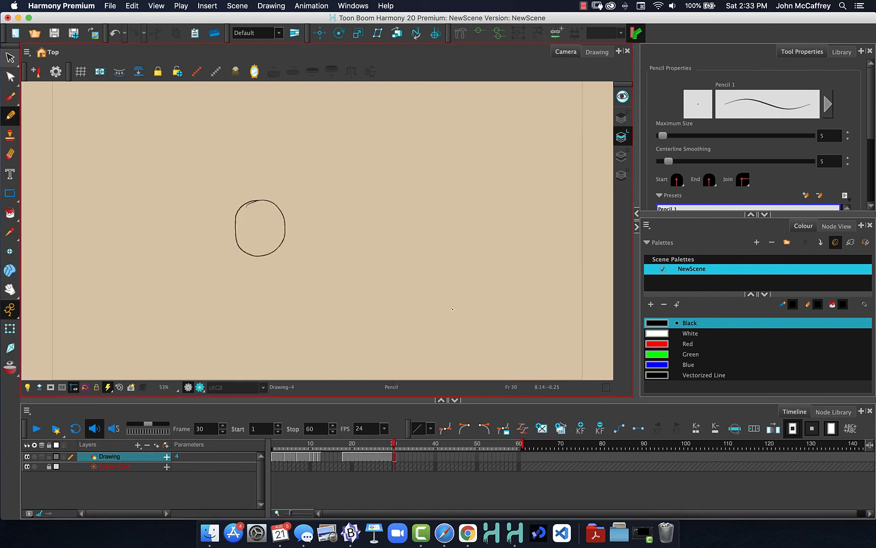
left_click(217, 5)
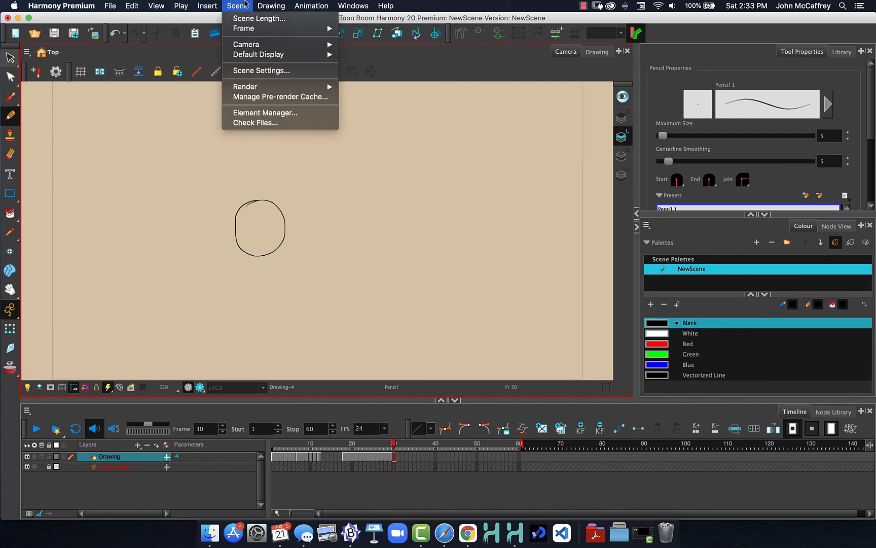
mouse_move(258, 4)
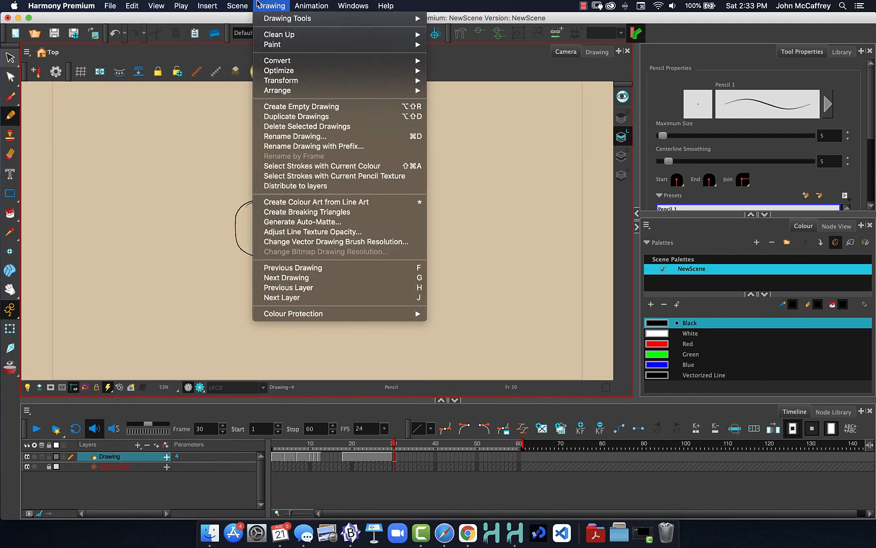
mouse_move(303, 4)
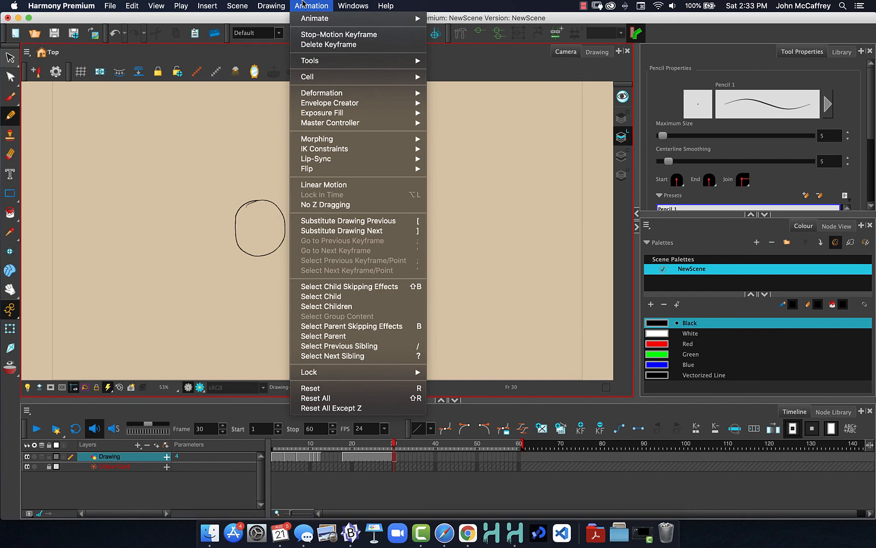
mouse_move(228, 3)
mouse_move(185, 5)
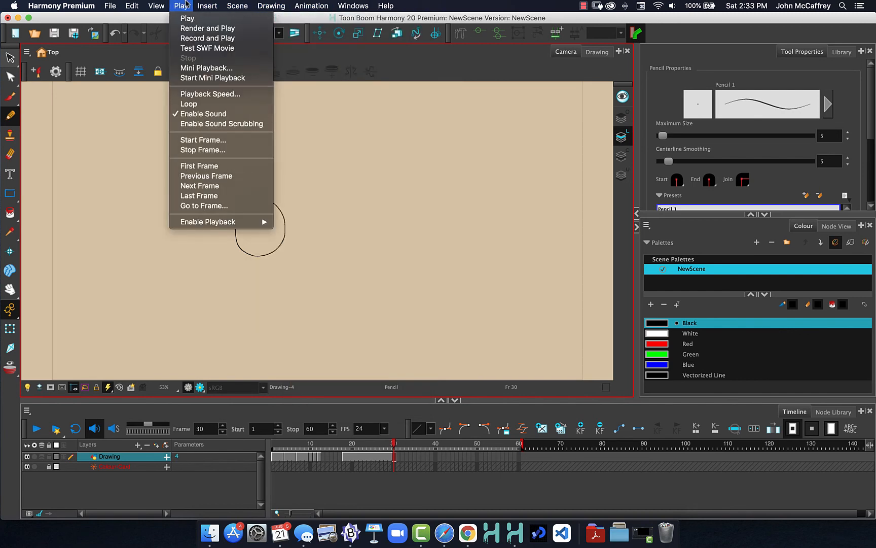
mouse_move(131, 4)
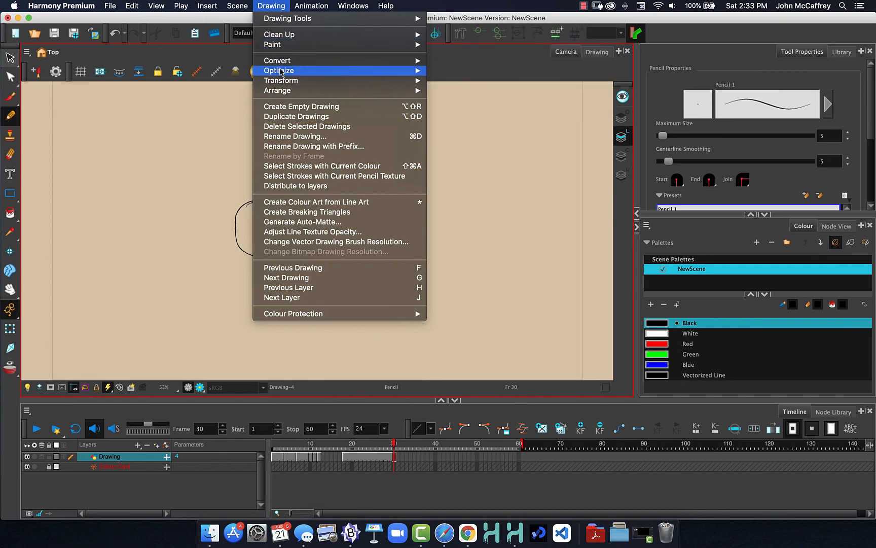
left_click(285, 5)
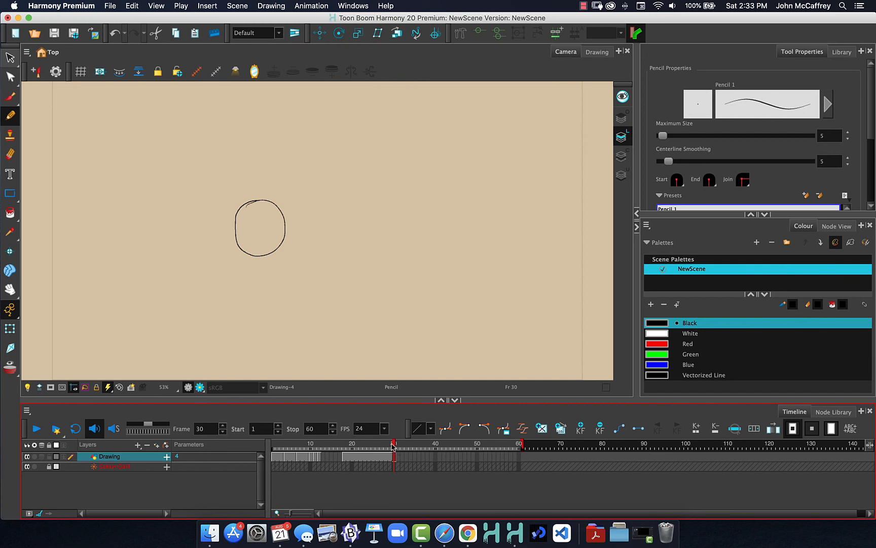
End the playback range at frame 30, enable looping, and play the animation from frame 1.
left_click_drag(394, 446, 257, 436)
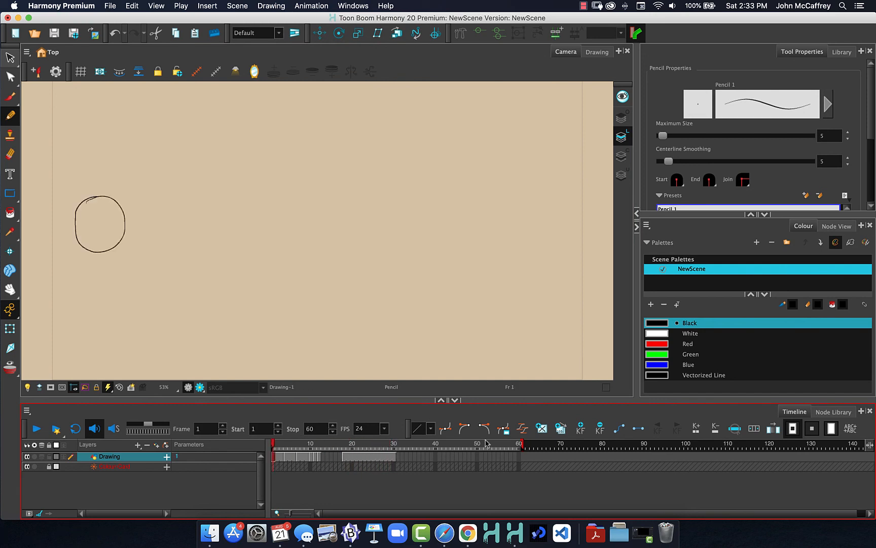
left_click_drag(529, 448, 397, 445)
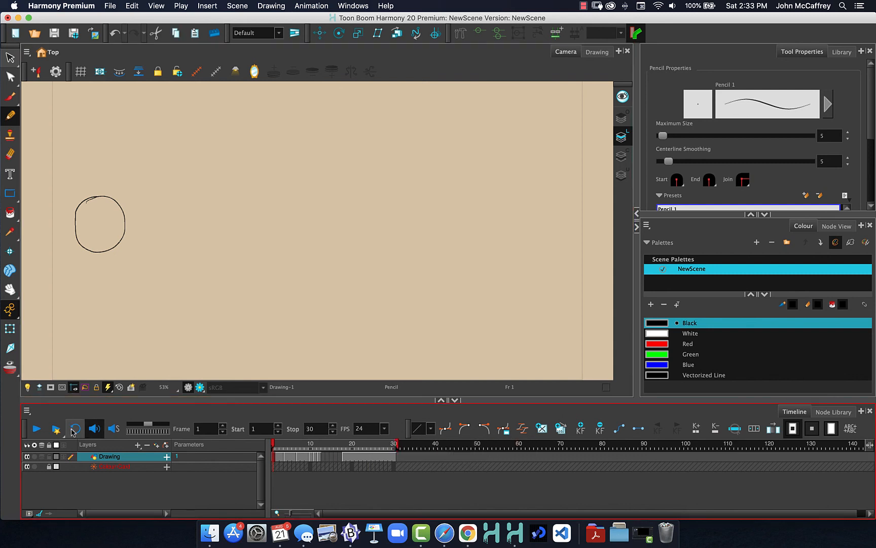
left_click(38, 435)
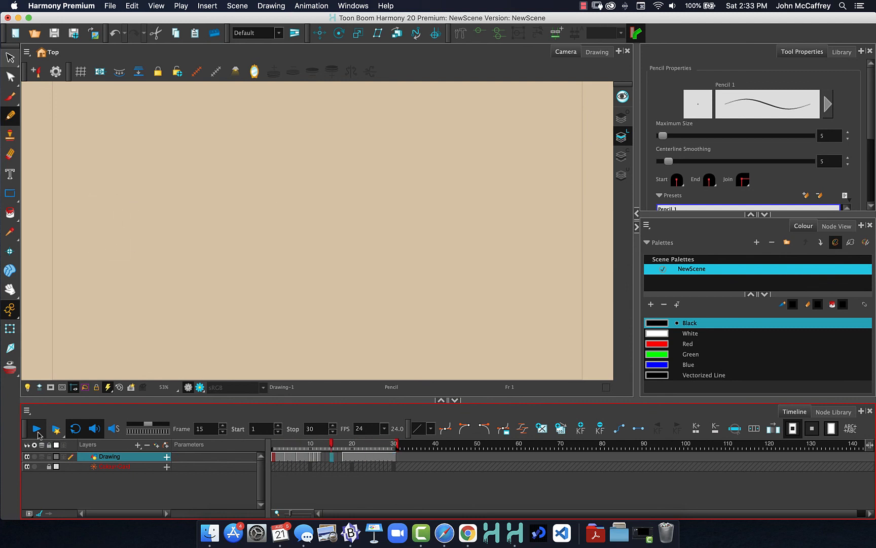
left_click(37, 432)
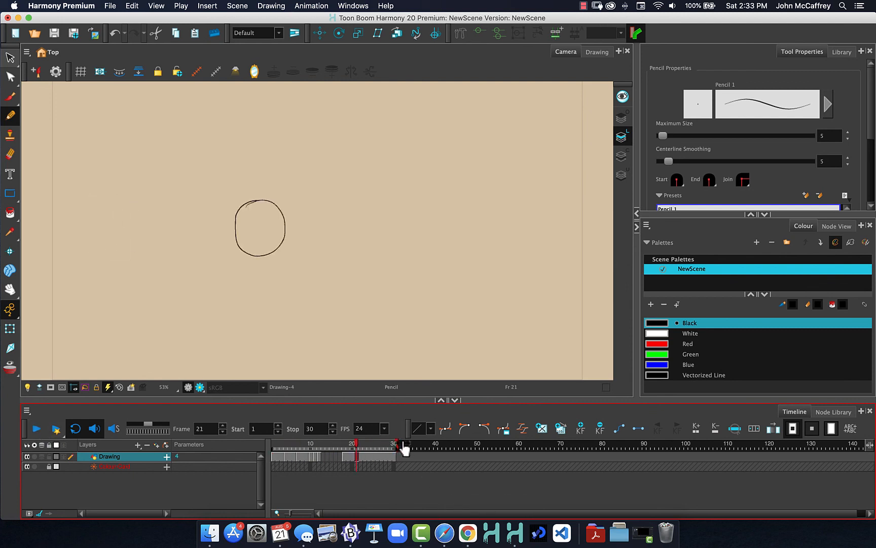
Extend the playback range to frame 37 and shift the second circle's exposure to start at frame 25.
left_click_drag(405, 447, 427, 445)
left_click(386, 459)
left_click(374, 458)
mouse_move(395, 458)
left_mouse_down()
mouse_move(343, 458)
mouse_move(378, 459)
left_mouse_up()
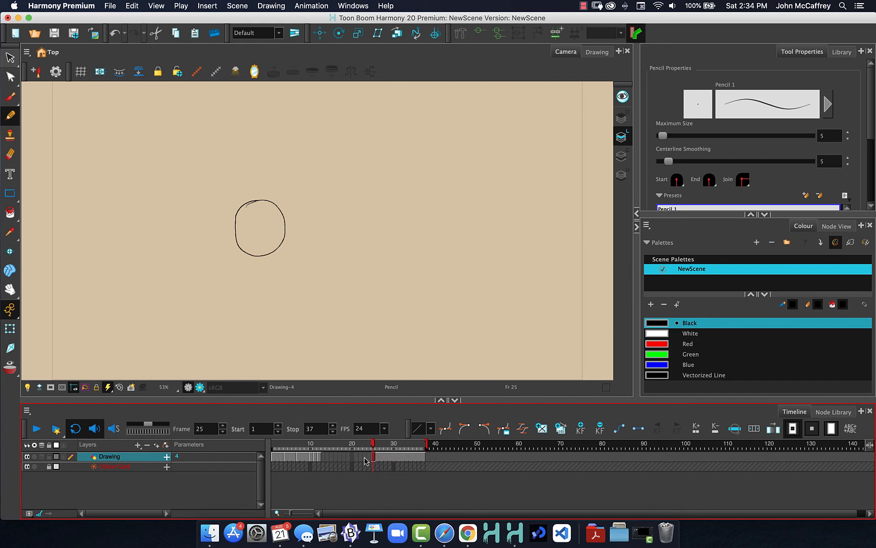
Turn on onion skinning and draw a smaller circle inside the upcoming circle's outline at frame 24.
left_click(368, 459)
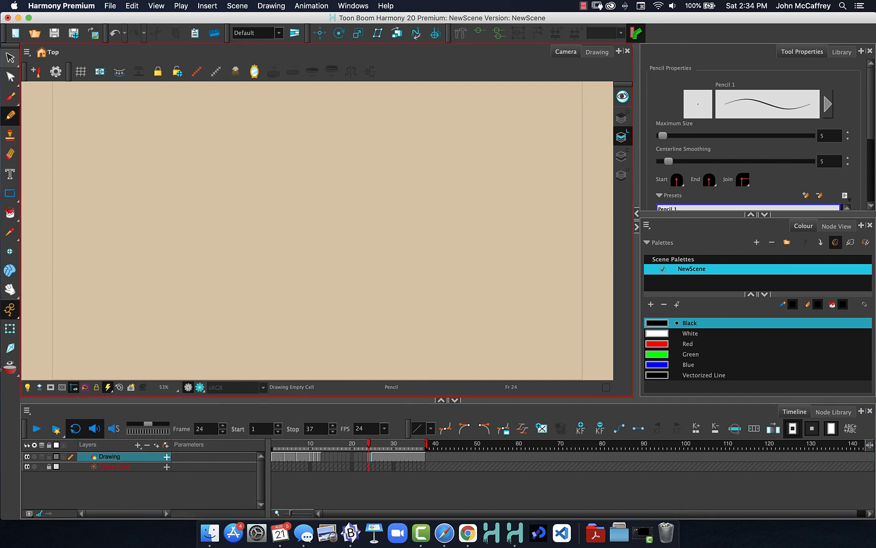
left_click(9, 369)
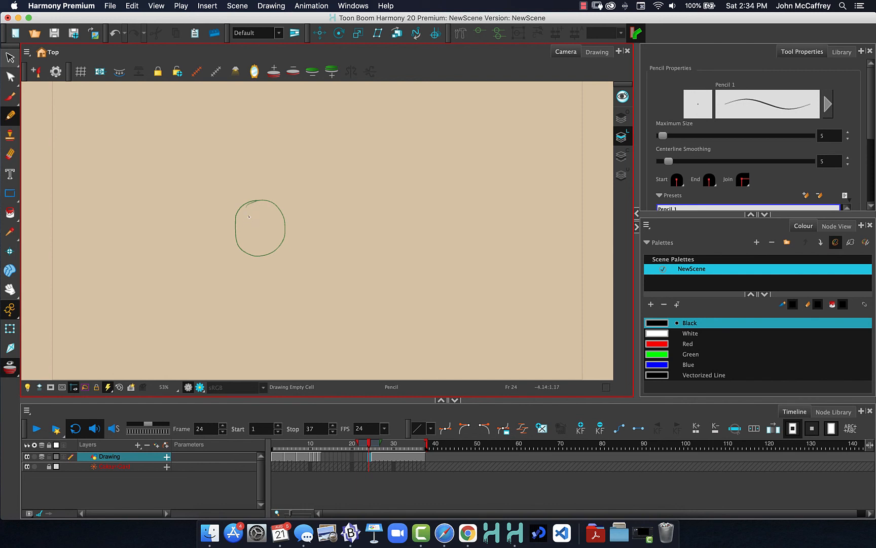
left_click_drag(249, 212, 249, 212)
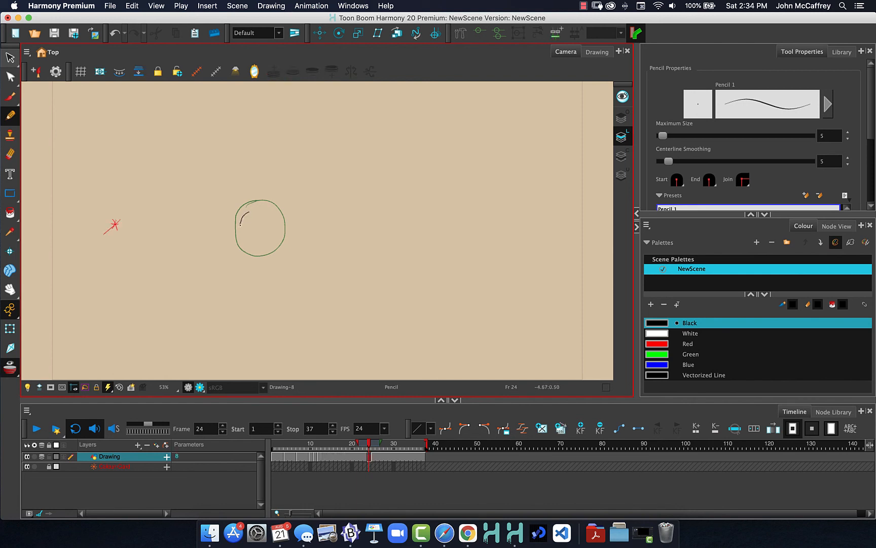
mouse_move(241, 226)
left_mouse_down()
mouse_move(266, 247)
mouse_move(278, 223)
left_mouse_up()
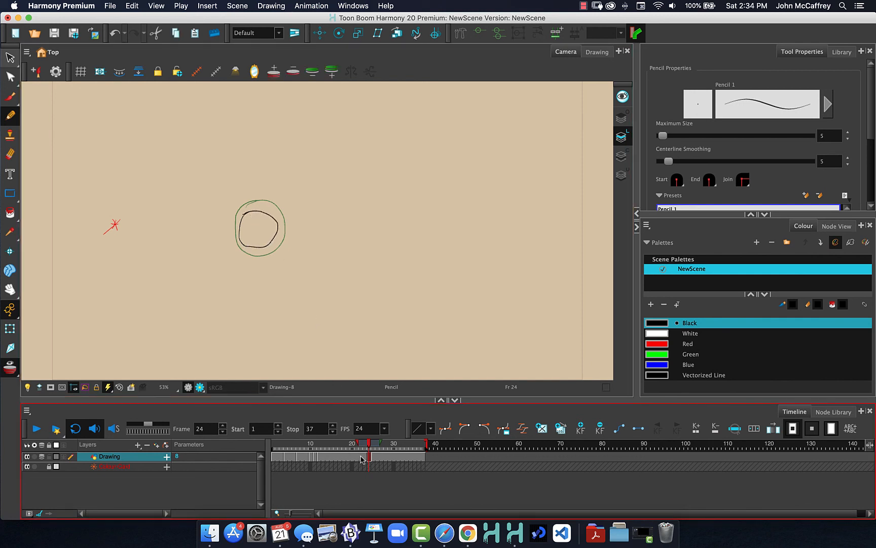
Clear the held star exposure from frames 13 to 23 of the Drawing layer.
left_click_drag(364, 458, 323, 457)
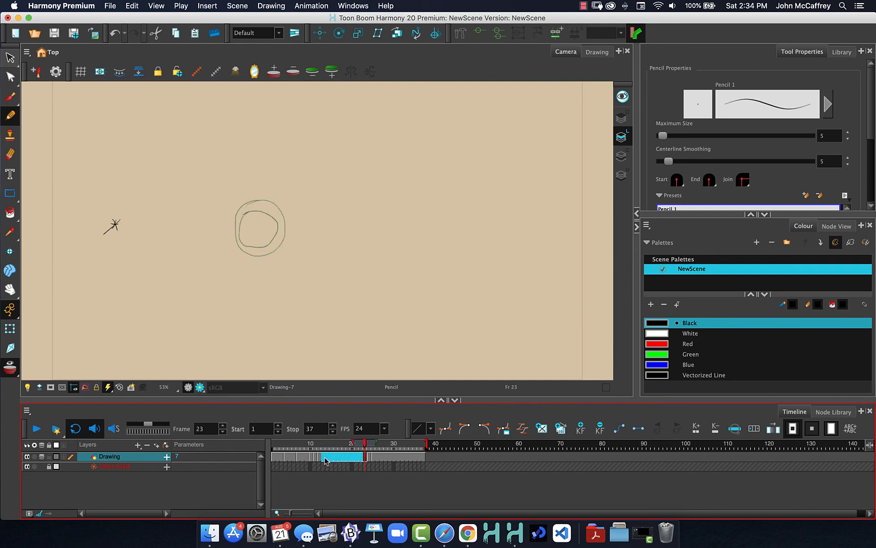
key("Delete")
left_click(366, 460)
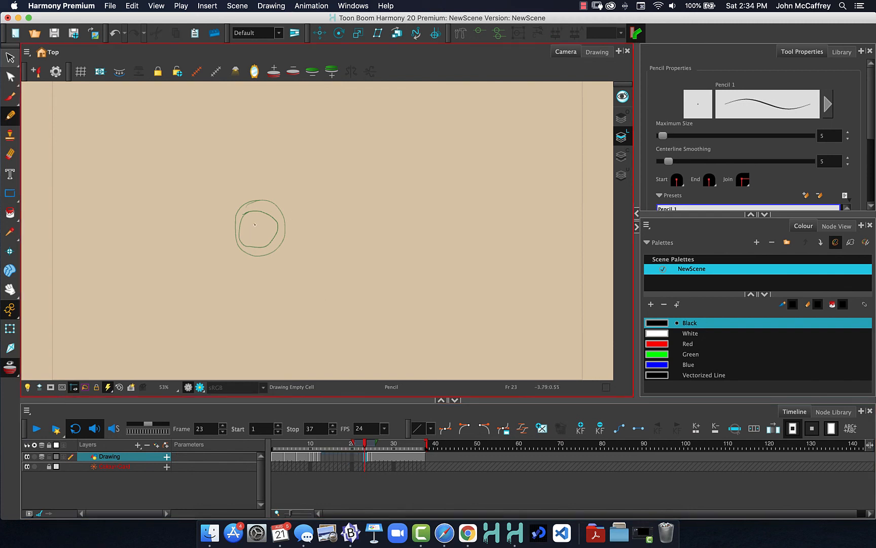
Draw a tiny circle inside the onion-skinned circles at frame 23, and clear the held star exposure from frames 13 to 22.
mouse_move(257, 224)
left_mouse_down()
mouse_move(265, 239)
mouse_move(250, 227)
mouse_move(256, 222)
left_mouse_up()
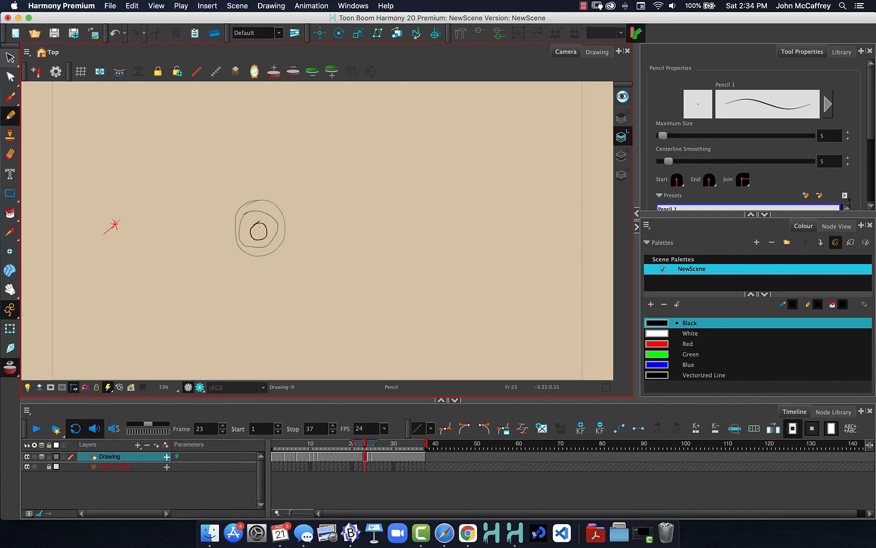
left_click(357, 457)
mouse_move(357, 458)
left_mouse_down()
mouse_move(303, 445)
mouse_move(369, 447)
mouse_move(241, 434)
left_mouse_up()
key("Delete")
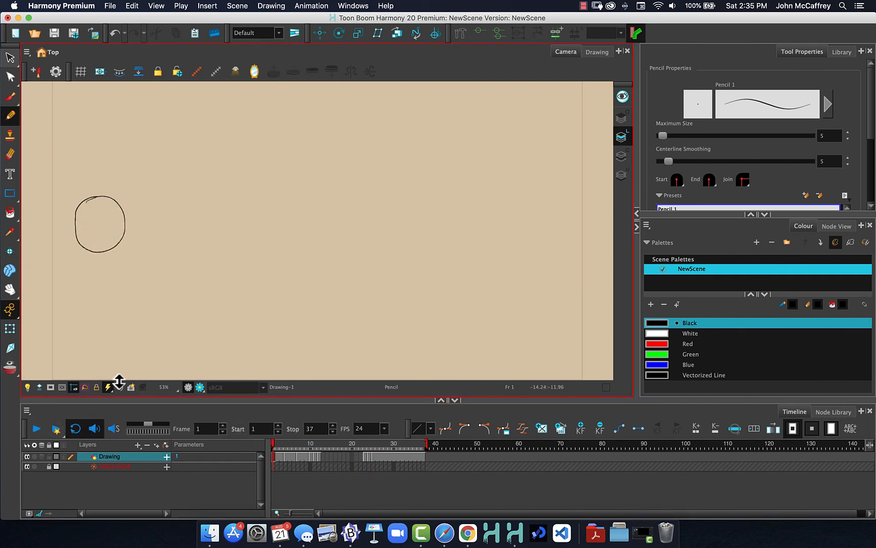
Play the looping animation from frame 1 to check it, and save the scene.
left_click(36, 429)
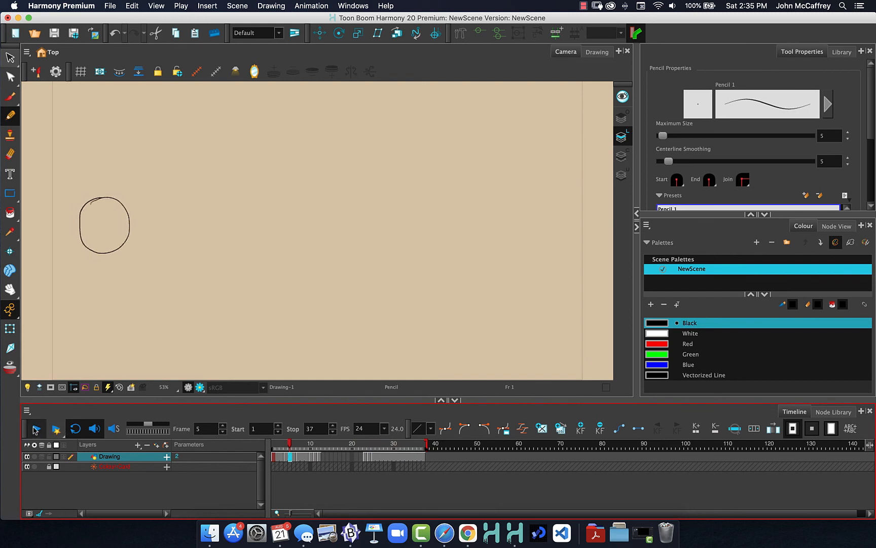
left_click(38, 430)
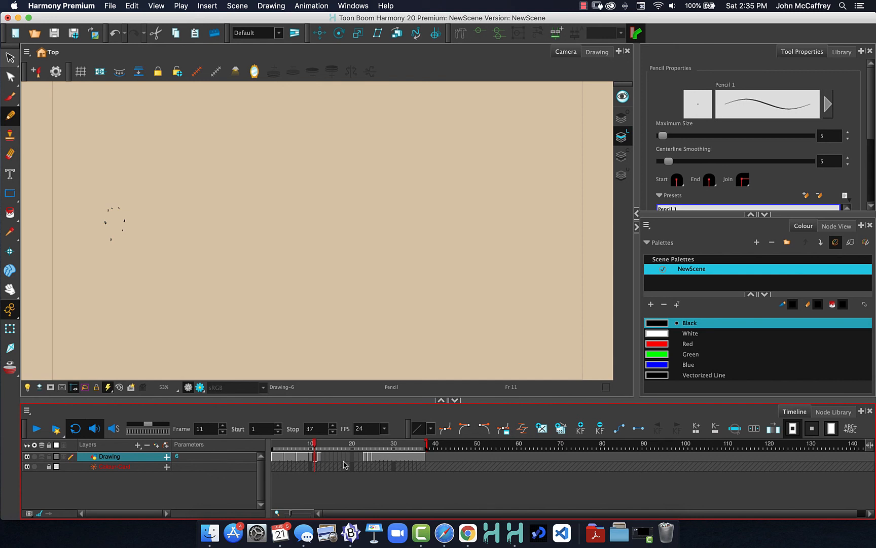
left_click(111, 5)
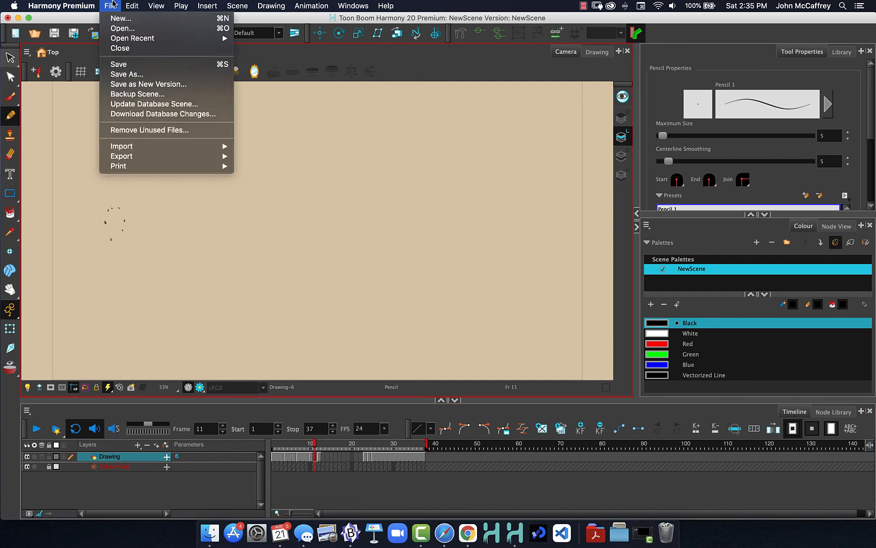
left_click(125, 65)
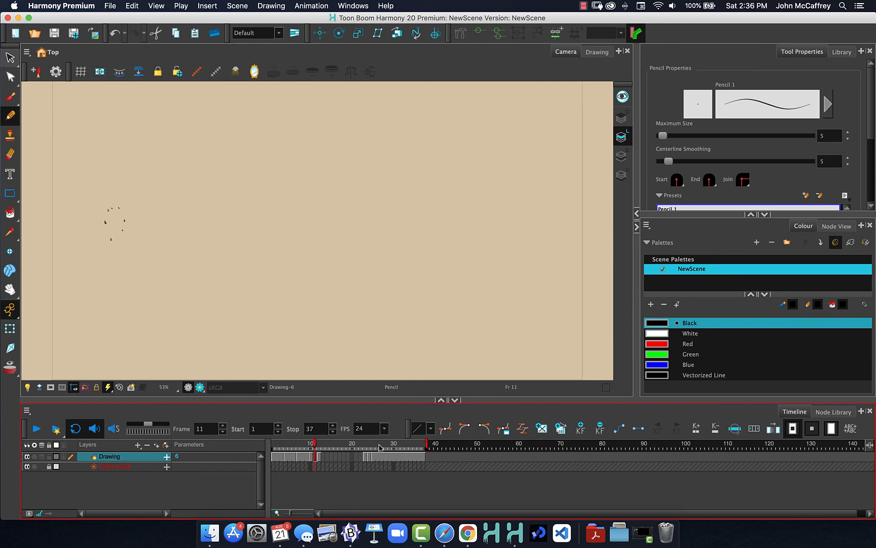
Try extending the scene's end from the last circle frame to frame 120, and undo the extension.
left_click_drag(393, 448, 427, 445)
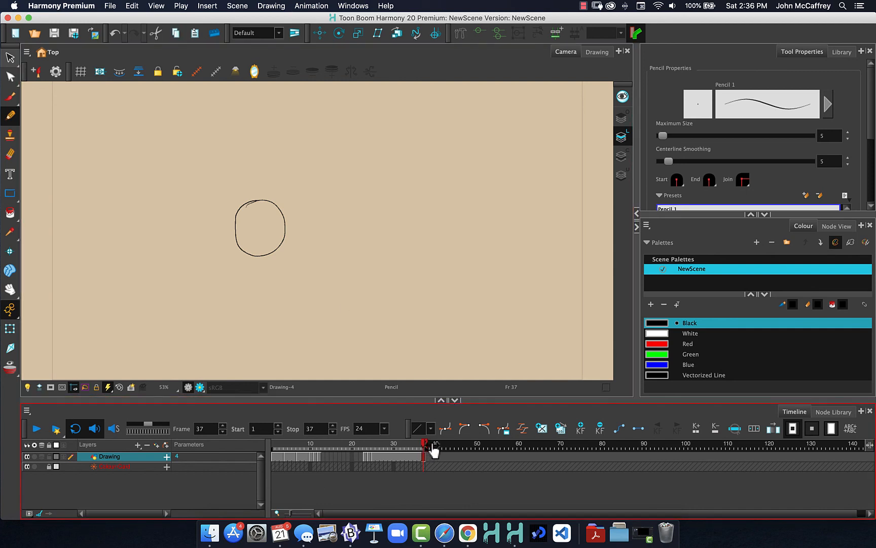
mouse_move(434, 450)
left_mouse_down()
mouse_move(725, 442)
mouse_move(774, 452)
left_mouse_up()
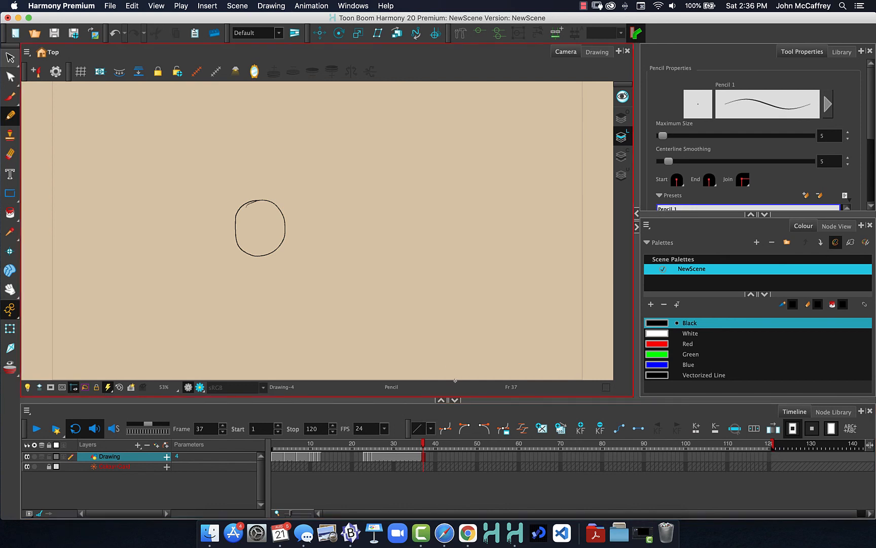
left_click(208, 5)
mouse_move(237, 5)
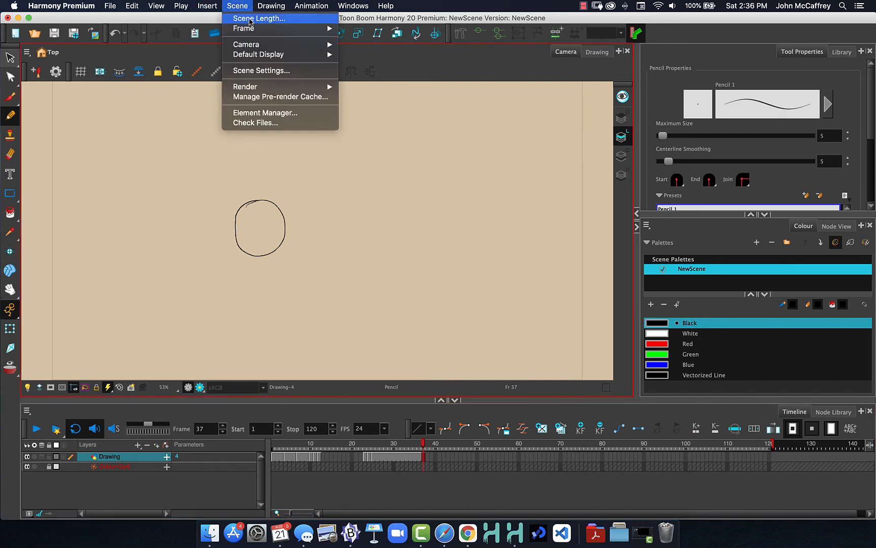
left_click(243, 4)
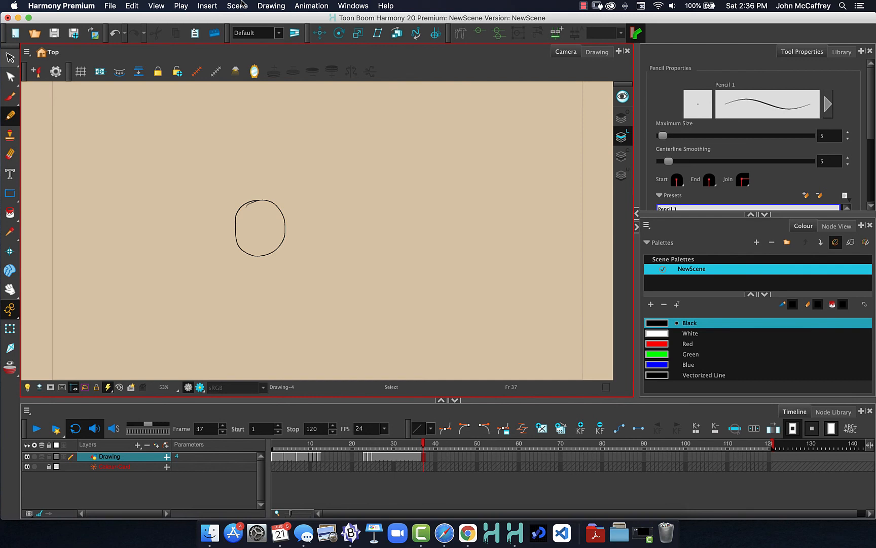
key("super+z")
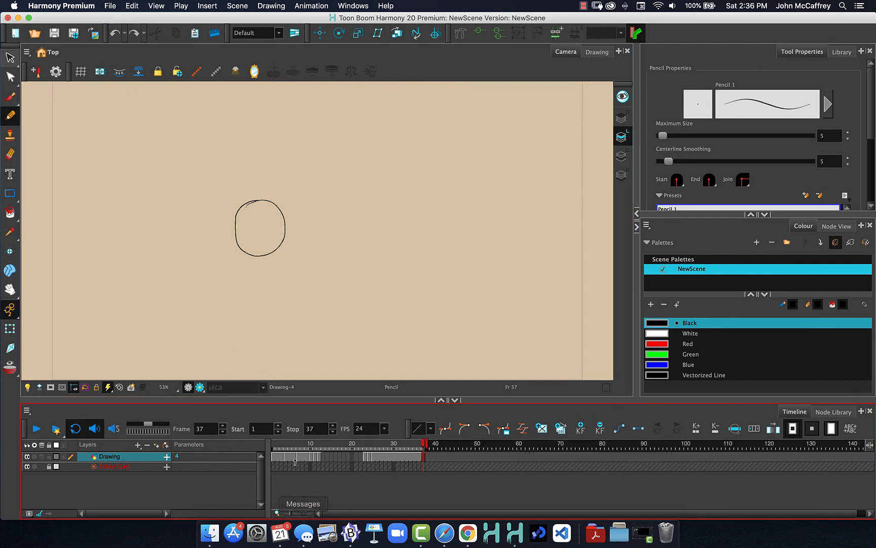
Return to frame 1 and show the camera view as a rendered preview.
mouse_move(282, 445)
left_mouse_down()
mouse_move(407, 445)
mouse_move(258, 440)
left_mouse_up()
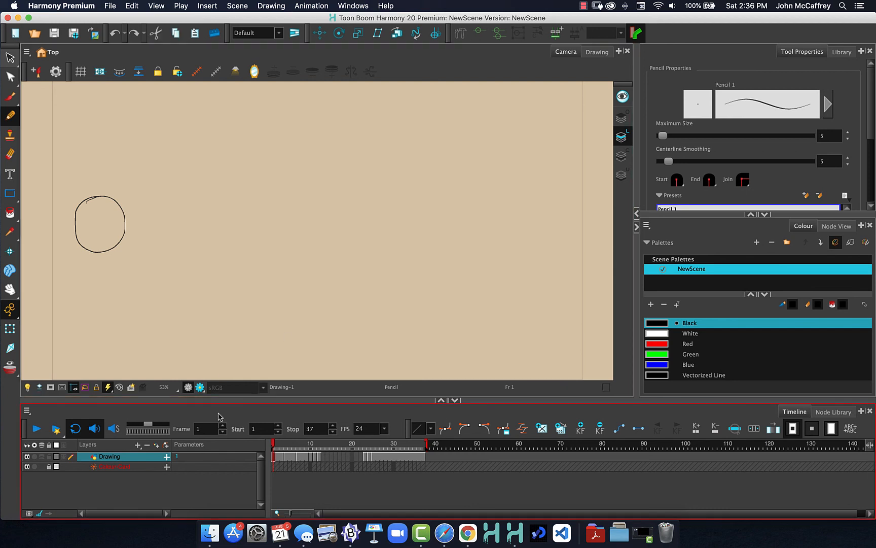
left_click(201, 388)
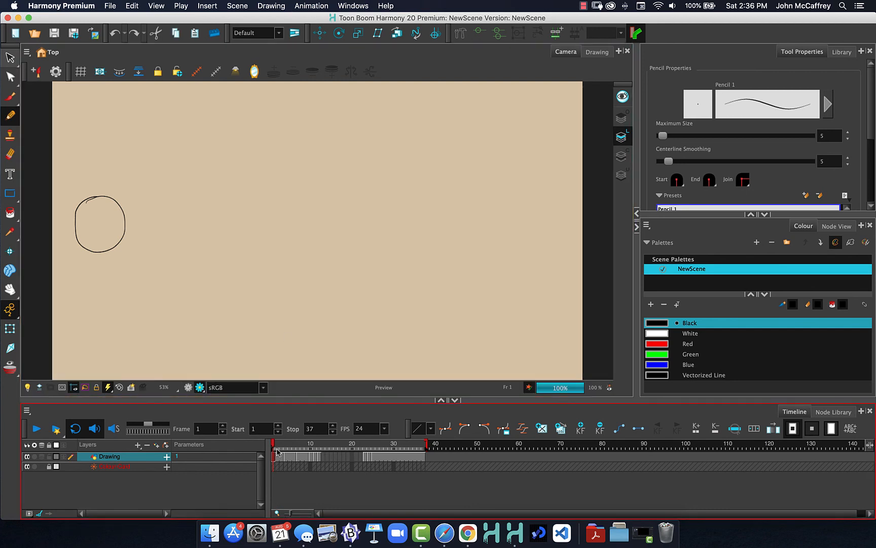
mouse_move(273, 446)
left_mouse_down()
mouse_move(433, 452)
mouse_move(273, 446)
left_mouse_up()
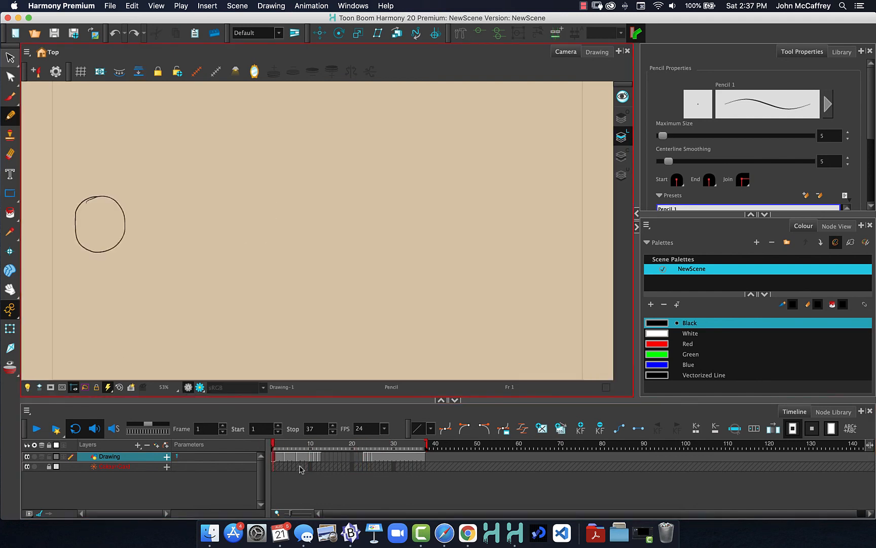
mouse_move(275, 445)
left_mouse_down()
mouse_move(406, 446)
mouse_move(276, 445)
left_mouse_up()
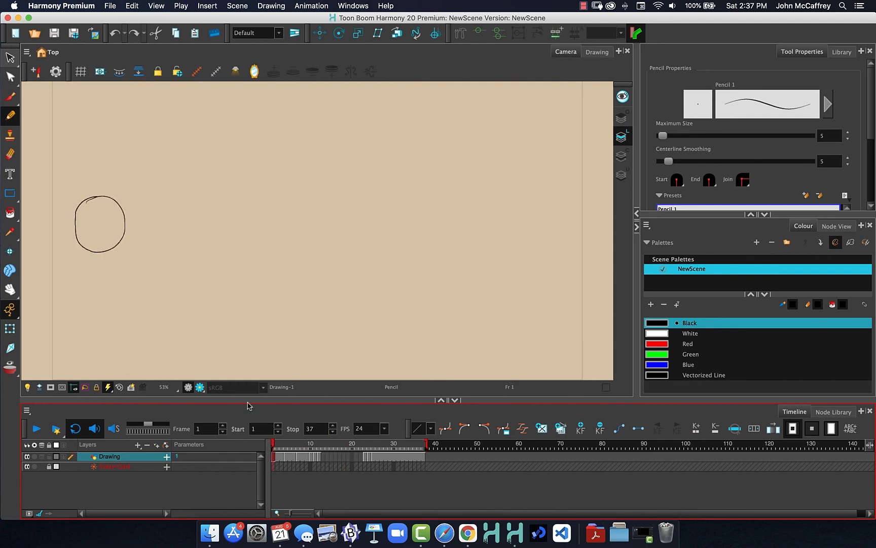
left_click(202, 393)
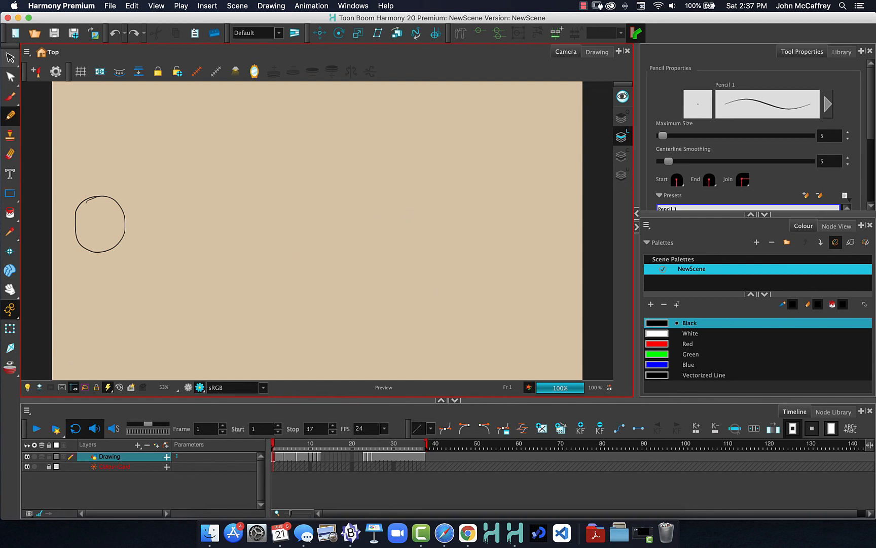
Examine the rendered circle and the camera frame's boundaries at different zoom levels.
scroll(238, 262, "up", 2)
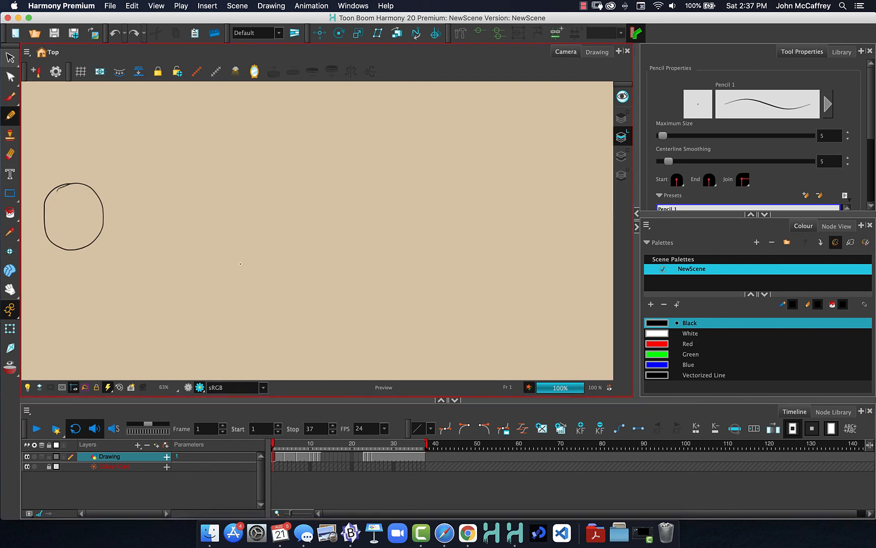
scroll(240, 264, "down", 3)
scroll(240, 264, "down", 2)
scroll(238, 261, "up", 2)
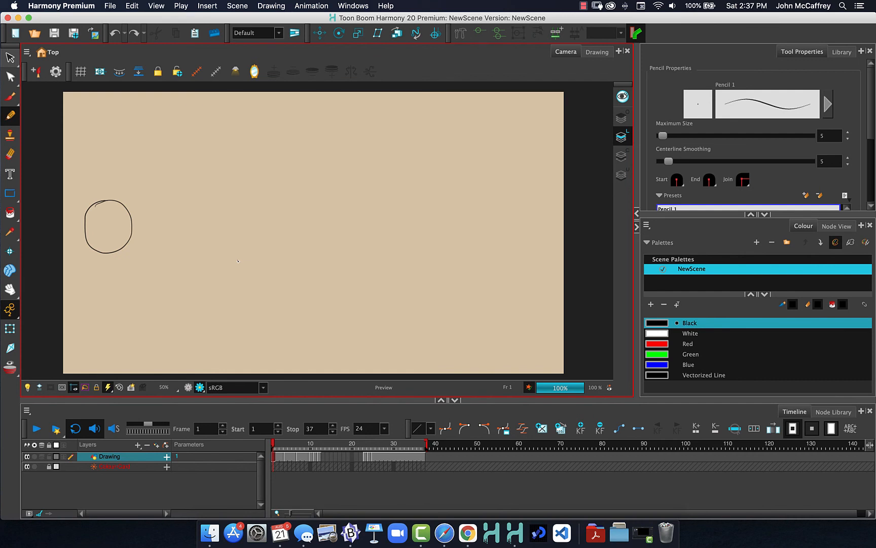
scroll(238, 262, "down", 1)
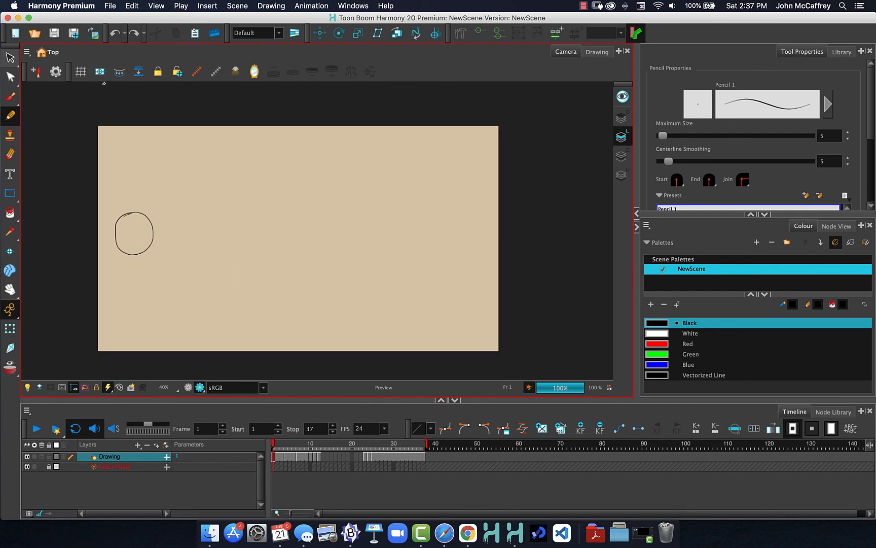
scroll(228, 196, "down", 5)
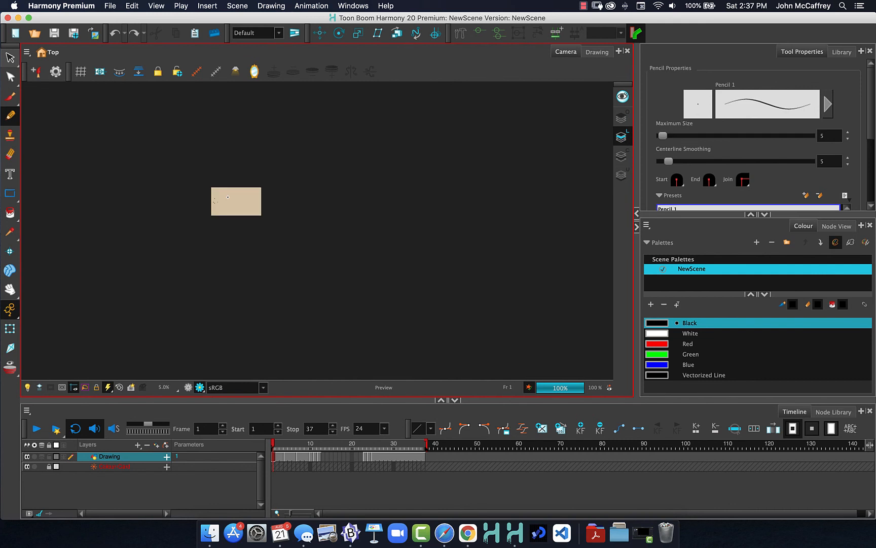
scroll(228, 196, "up", 15)
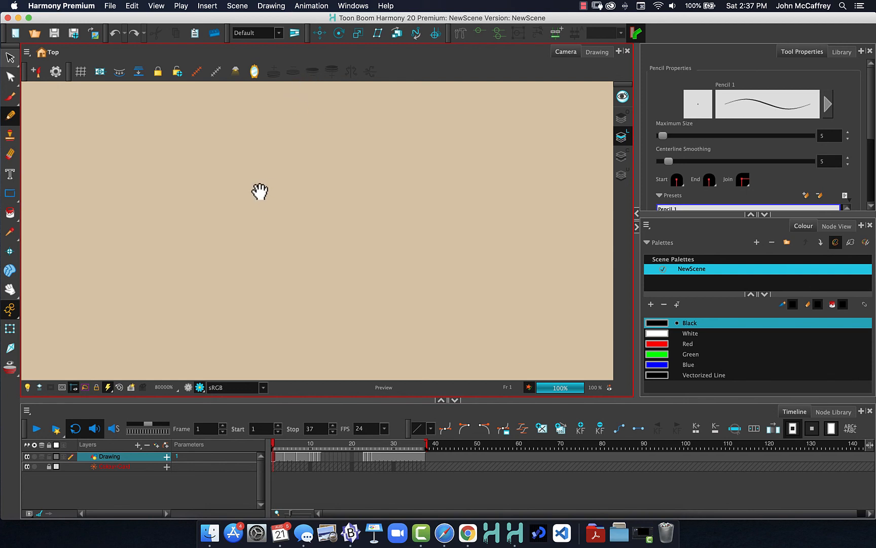
scroll(315, 237, "down", 10)
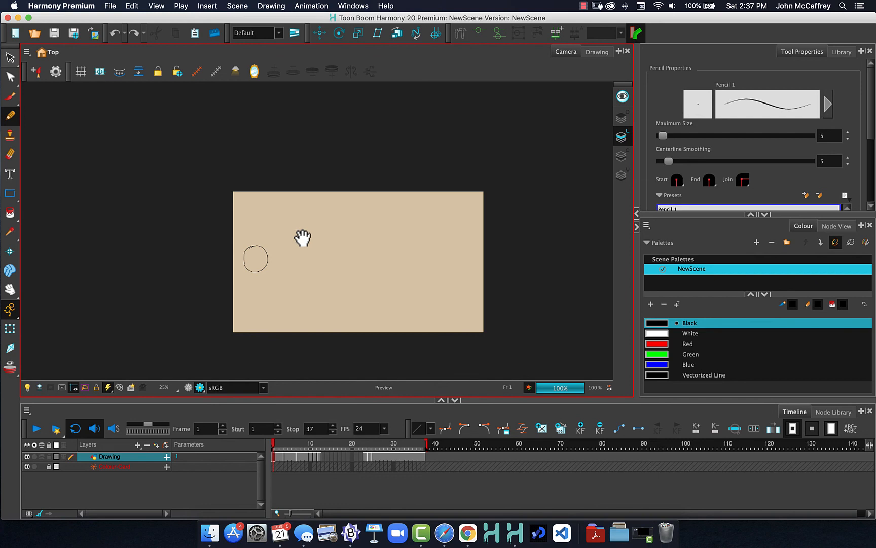
mouse_move(302, 238)
left_mouse_down()
mouse_move(322, 229)
mouse_move(280, 186)
mouse_move(215, 224)
left_mouse_up()
scroll(214, 222, "up", 1)
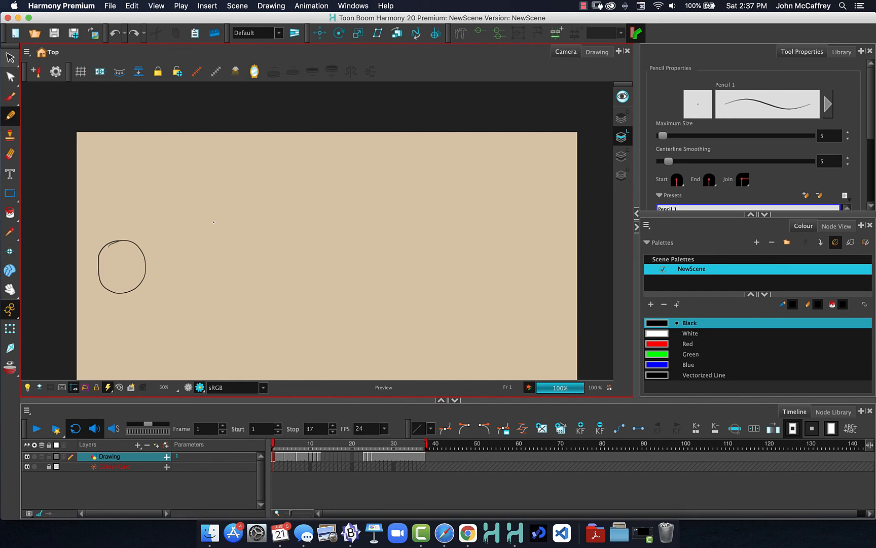
scroll(213, 222, "up", 1)
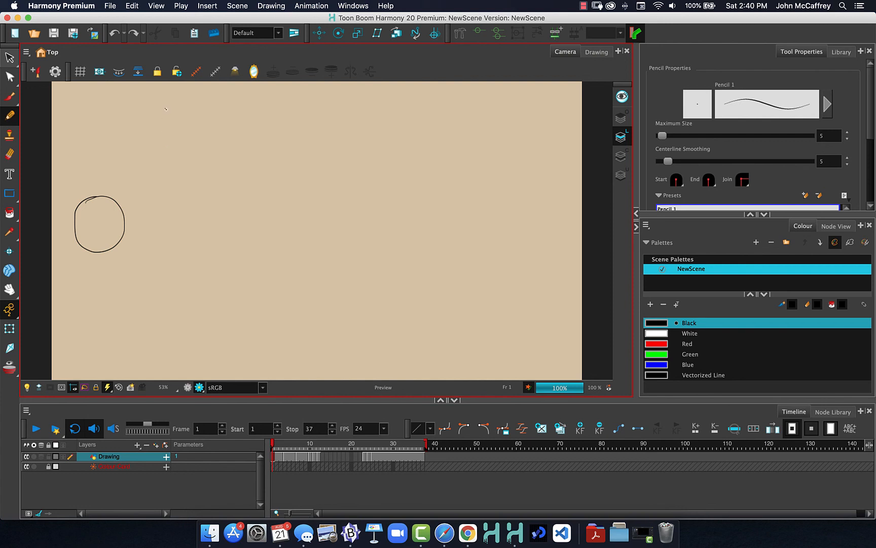
Start a movie export of the scene with H.264/MPEG-4 (*.mov) as the video format.
left_click(109, 9)
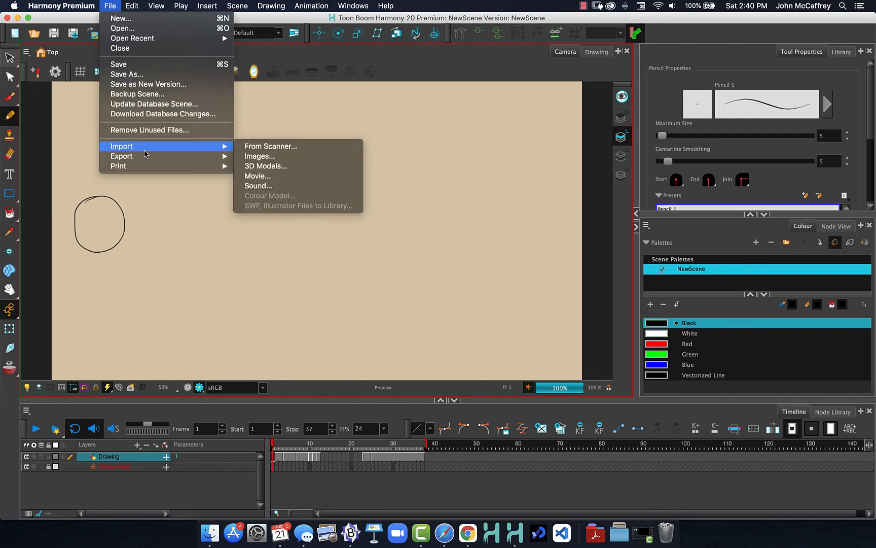
mouse_move(152, 156)
left_click(291, 169)
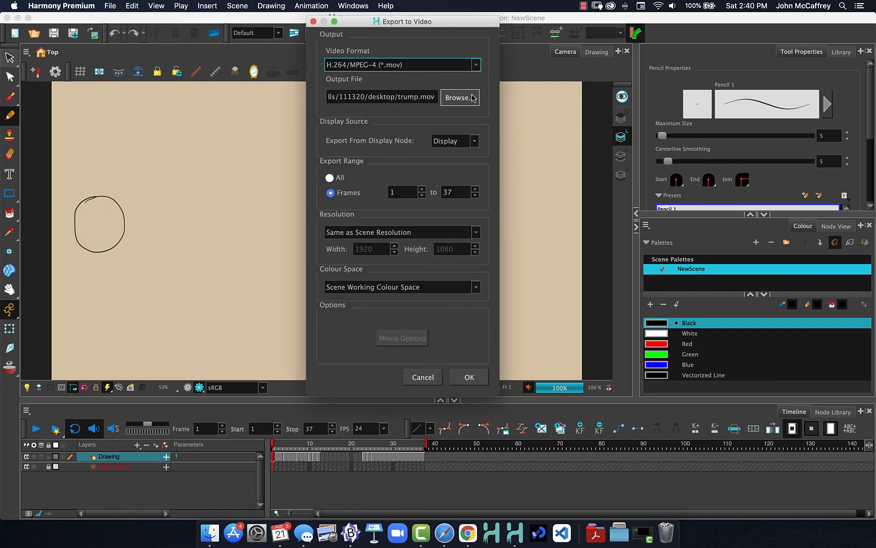
left_click(477, 65)
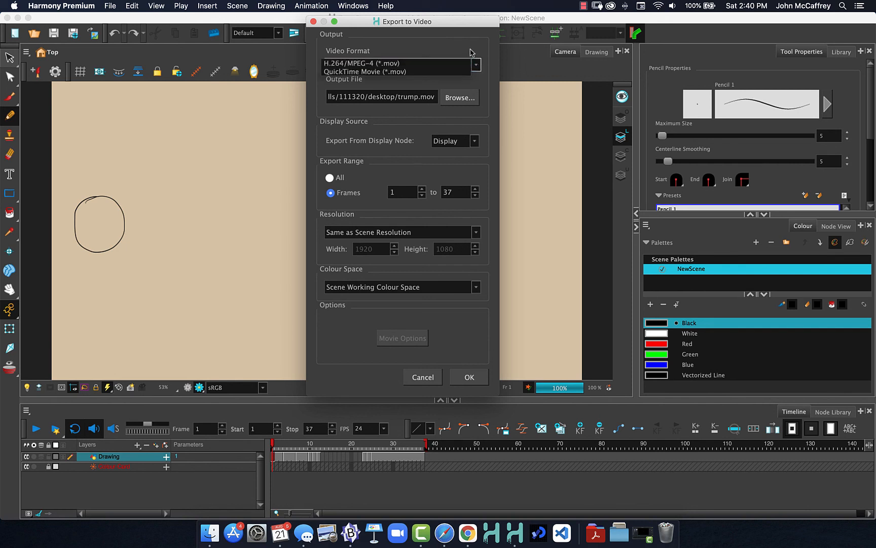
left_click(466, 53)
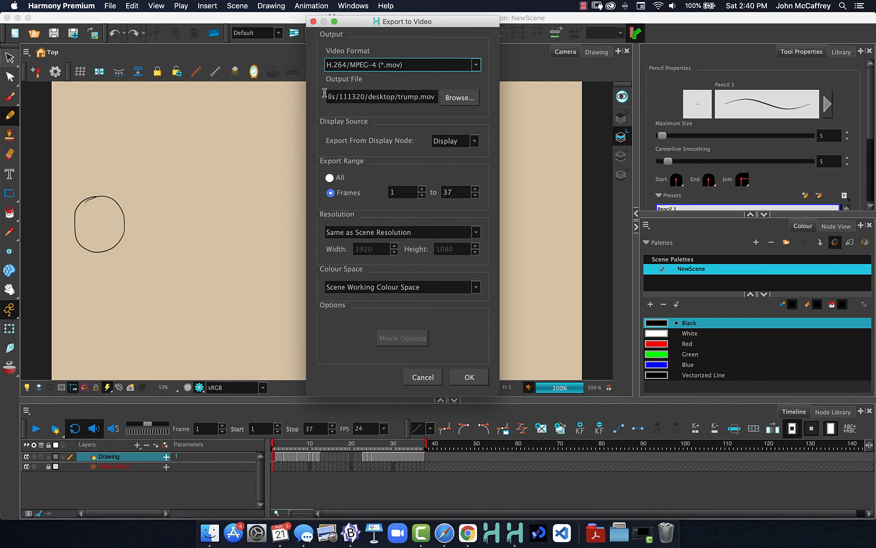
Set the output file to ball on the Desktop and export frames 1 to 37 at scene resolution.
left_click(477, 97)
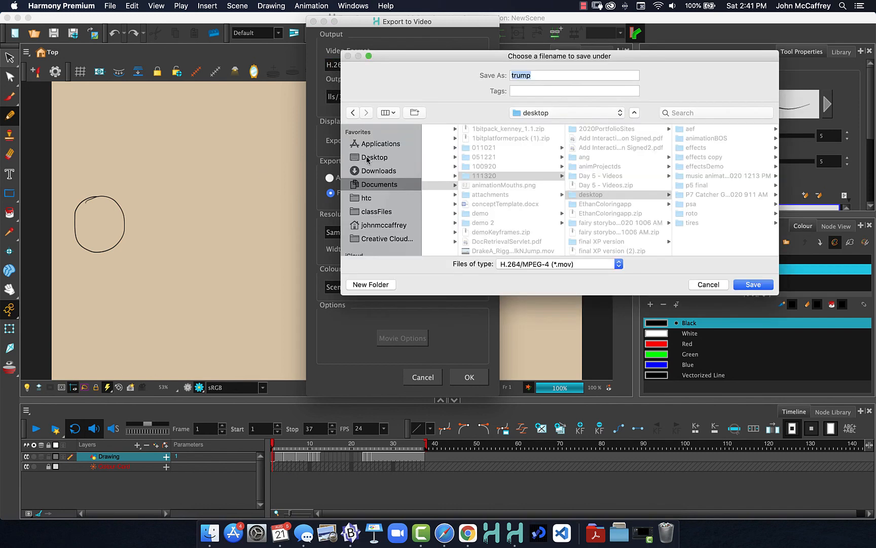
left_click(367, 158)
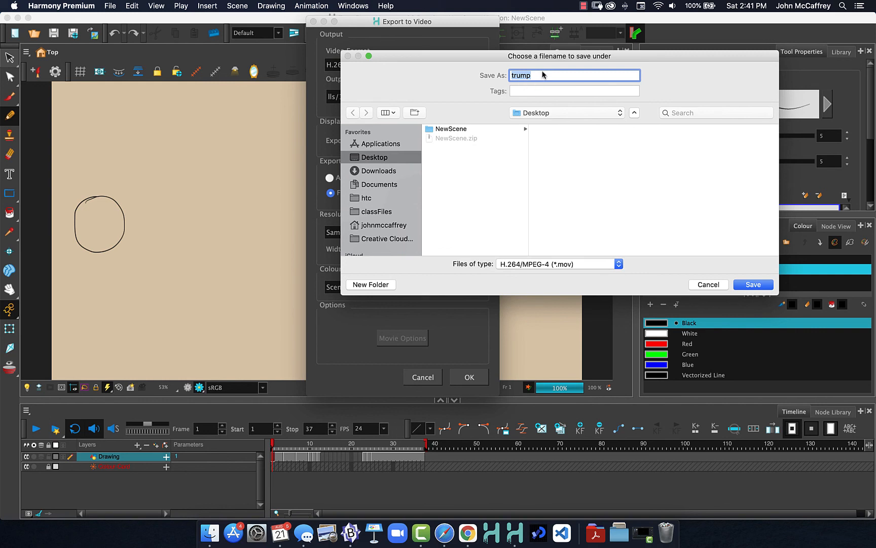
type("ball")
left_click(749, 286)
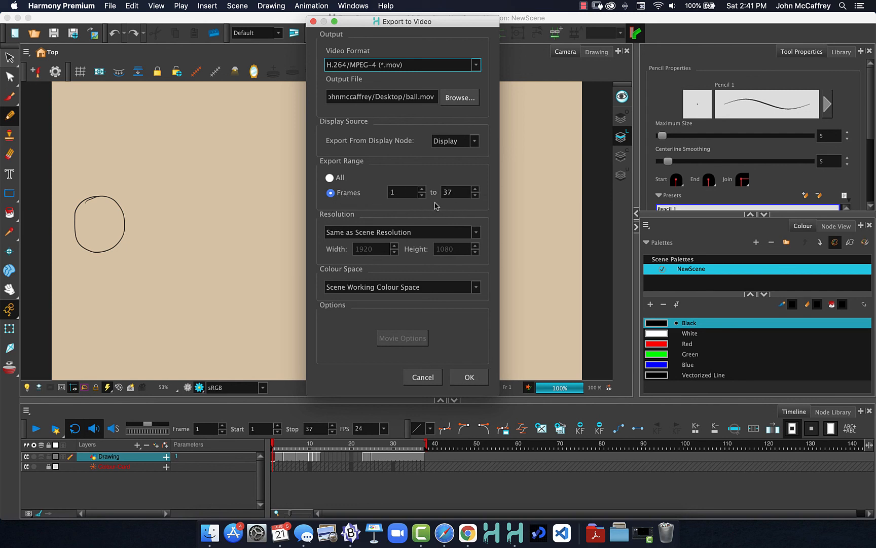
left_click(469, 377)
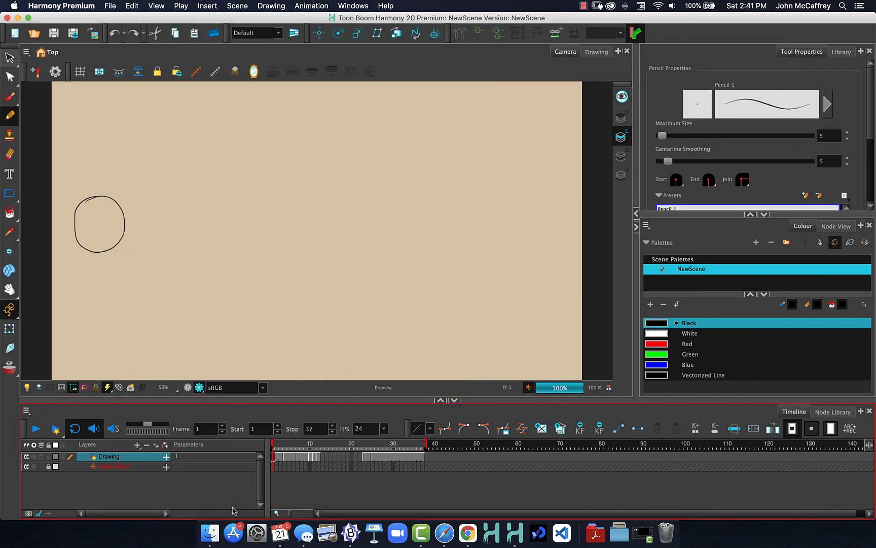
Switch to Finder, open ball.mov from the Desktop in QuickTime Player, and play the exported animation twice.
left_click(209, 533)
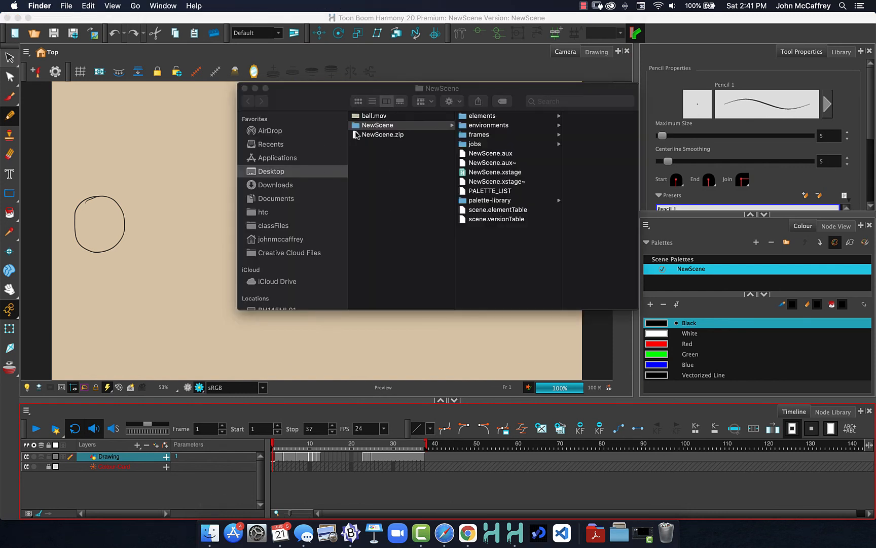
left_click(372, 115)
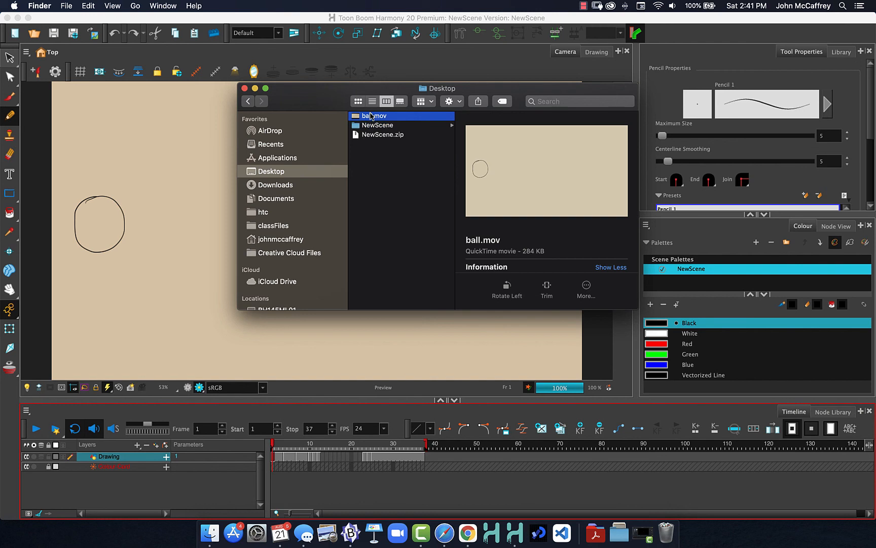
double_click(369, 117)
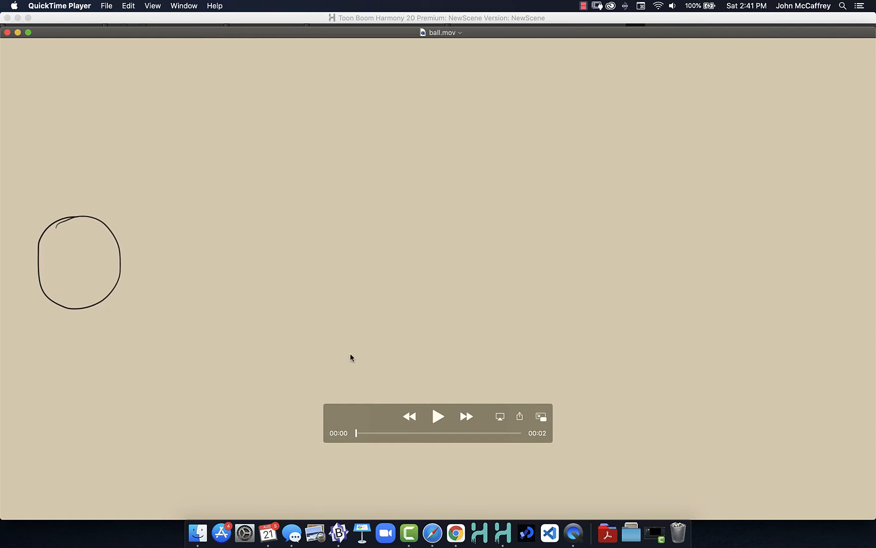
left_click(435, 415)
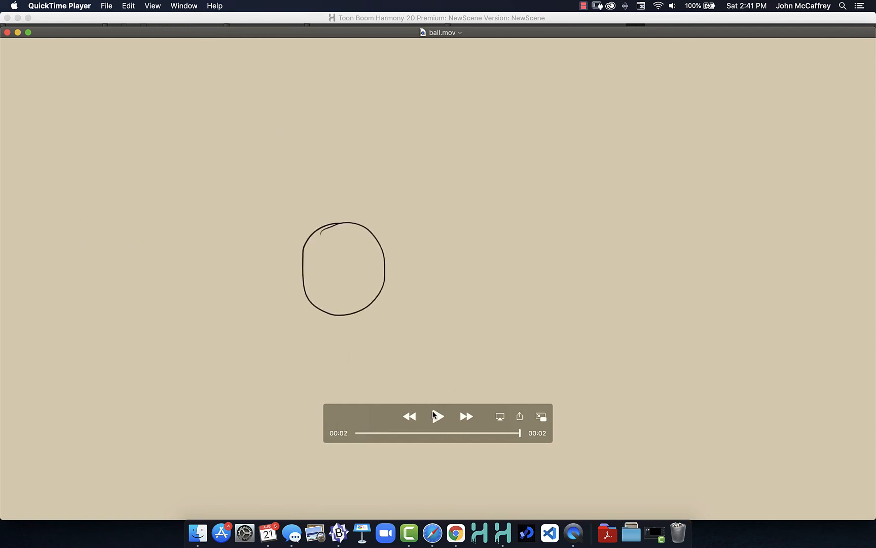
left_click(434, 415)
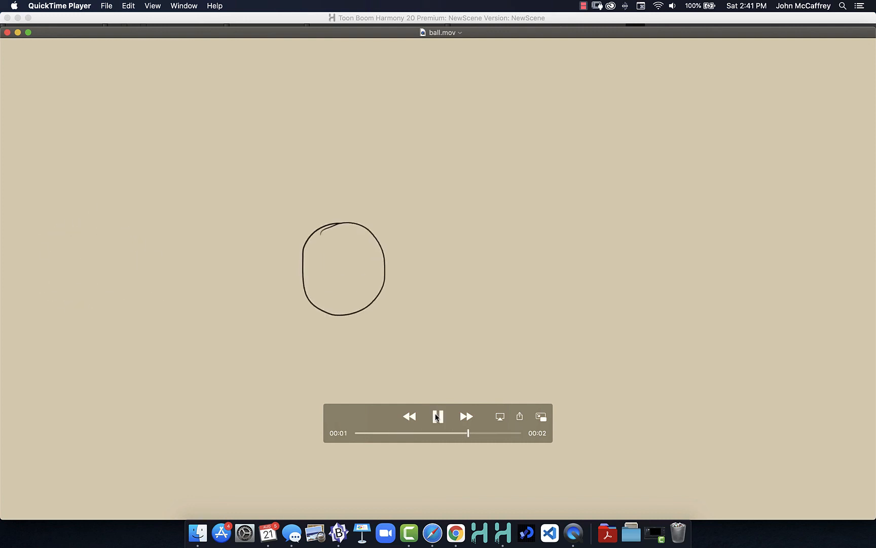